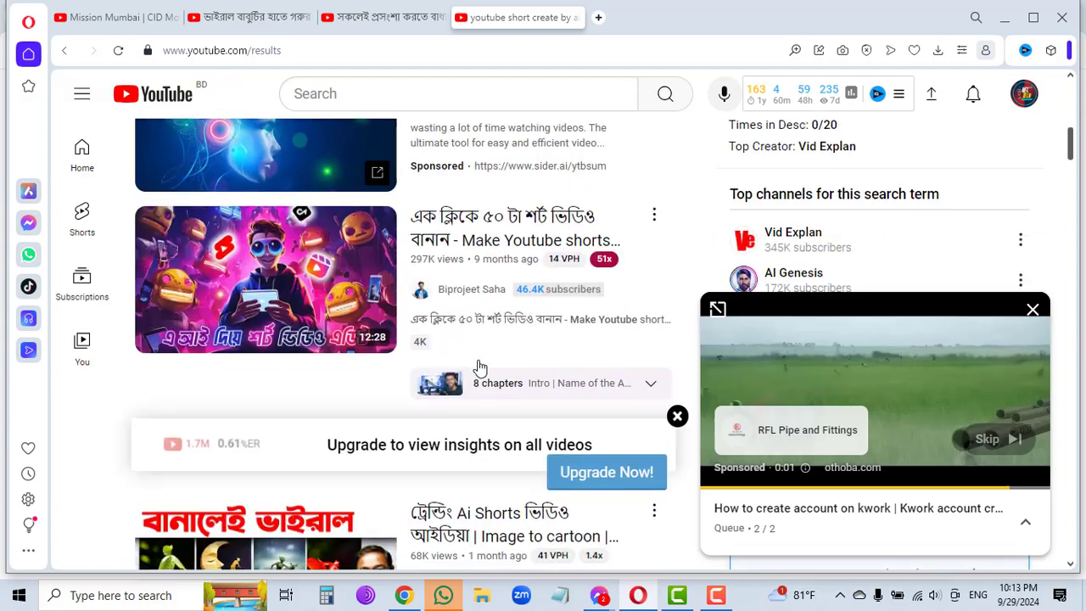
Step: Close the YouTube search results window and open Canva in Chrome
scroll(577, 348, up, 8)
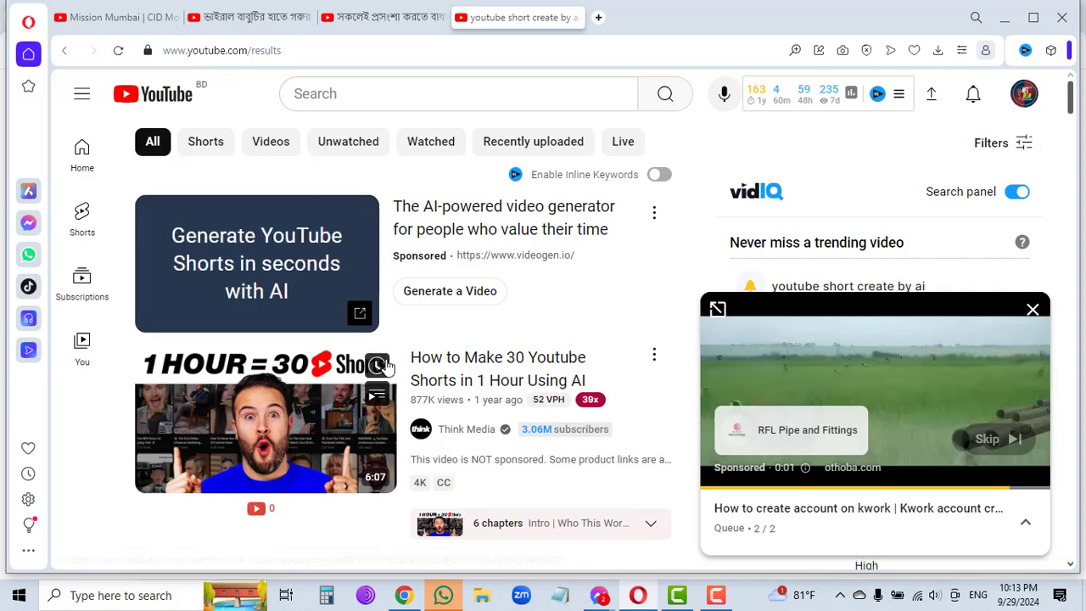
click(1063, 19)
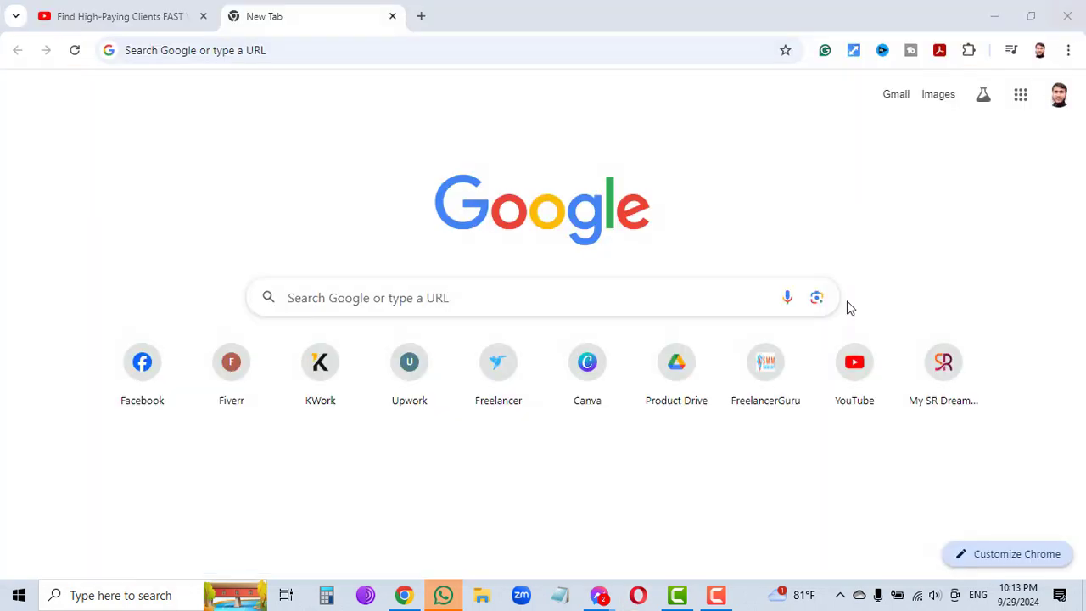
click(261, 171)
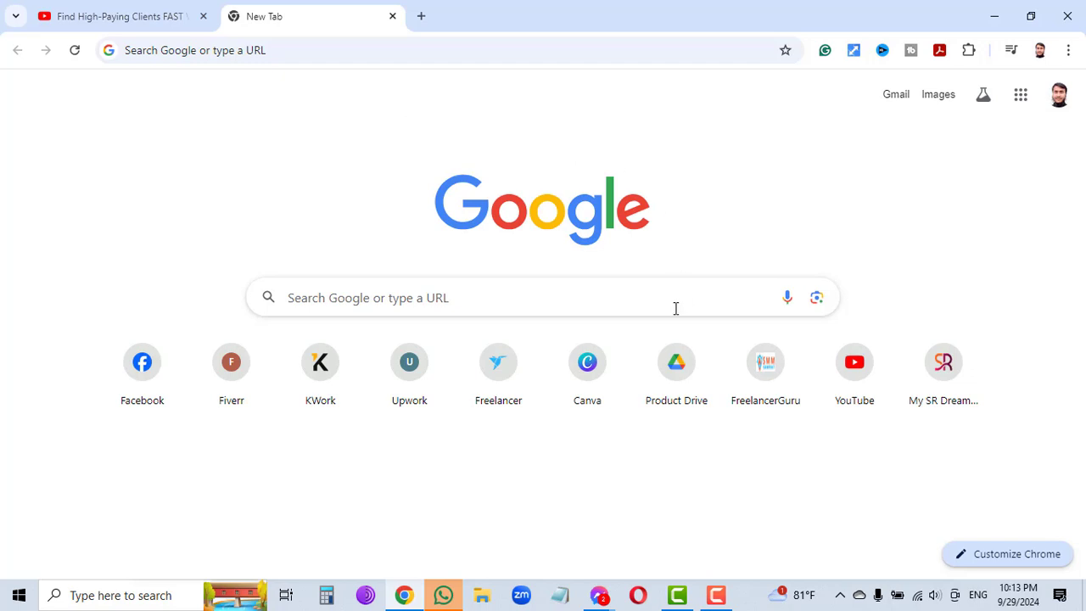
click(588, 370)
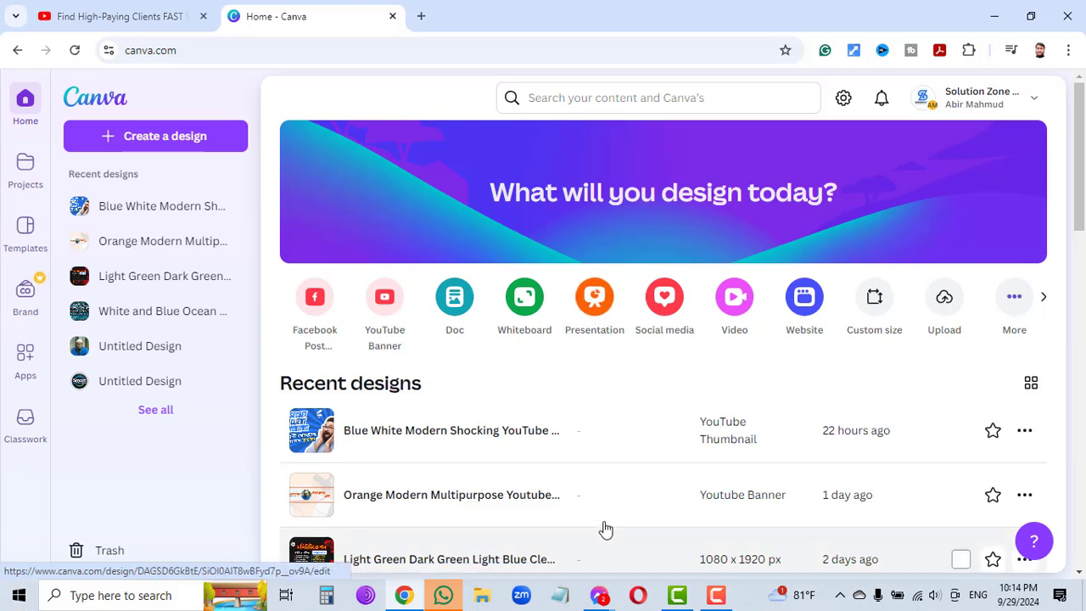
scroll(919, 388, down, 3)
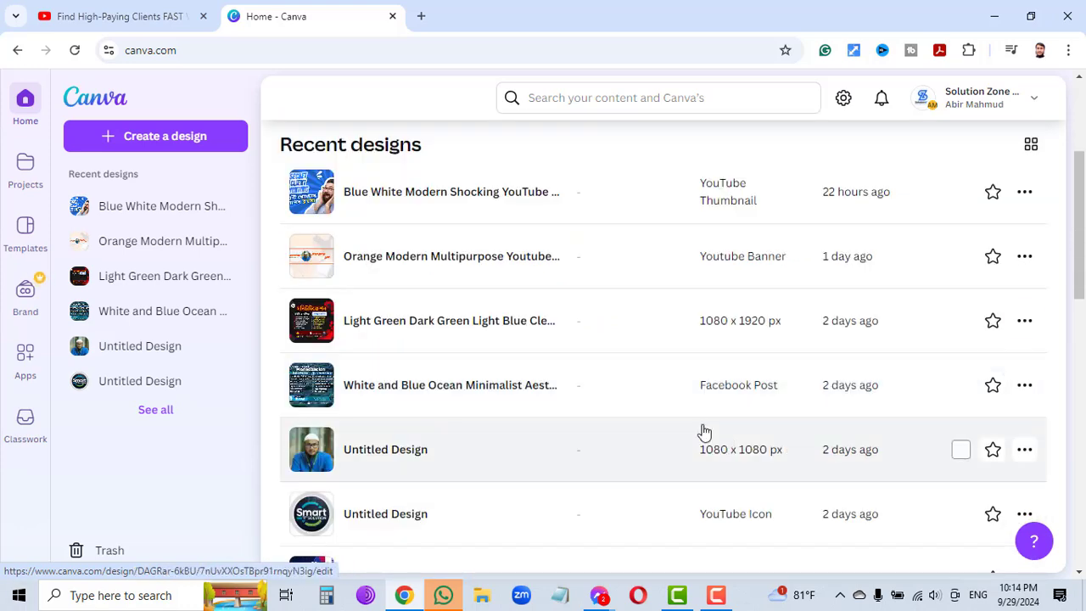
scroll(1030, 368, down, 3)
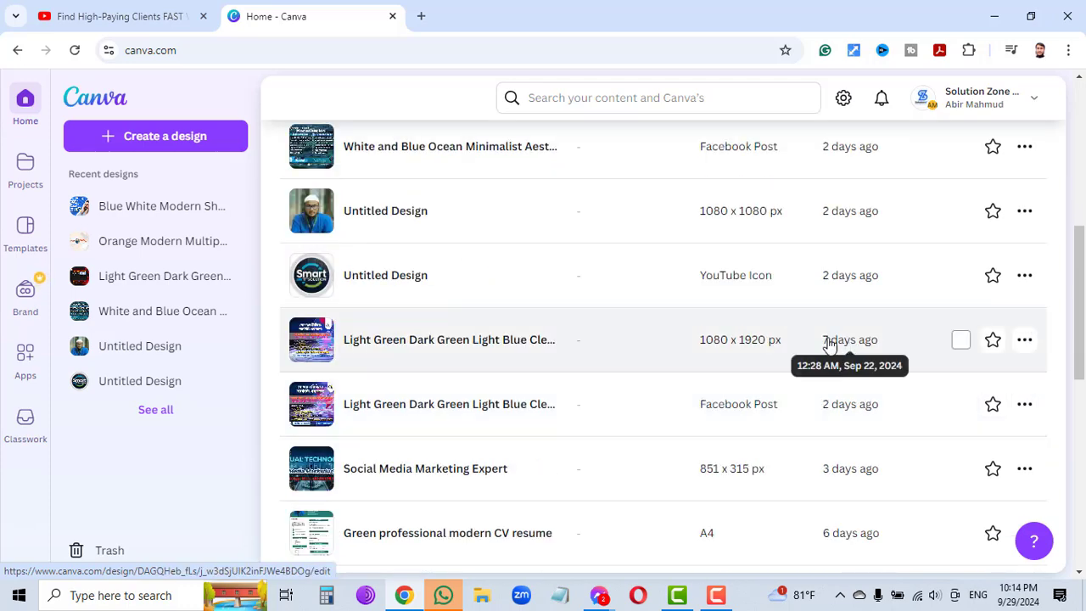
scroll(902, 416, down, 5)
drag(1082, 393, 1081, 74)
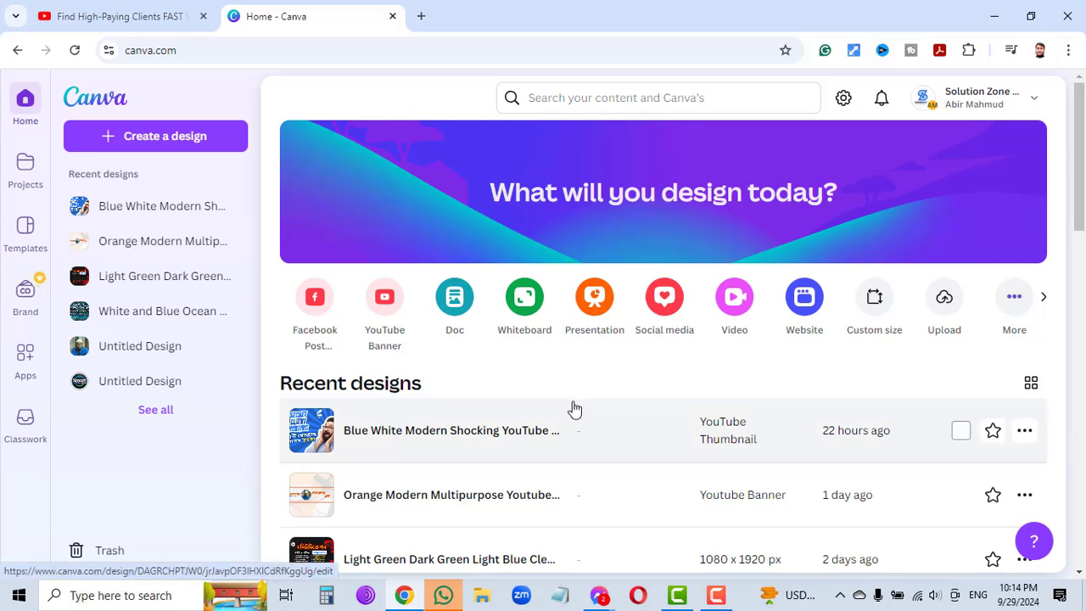
drag(1078, 136, 1046, 28)
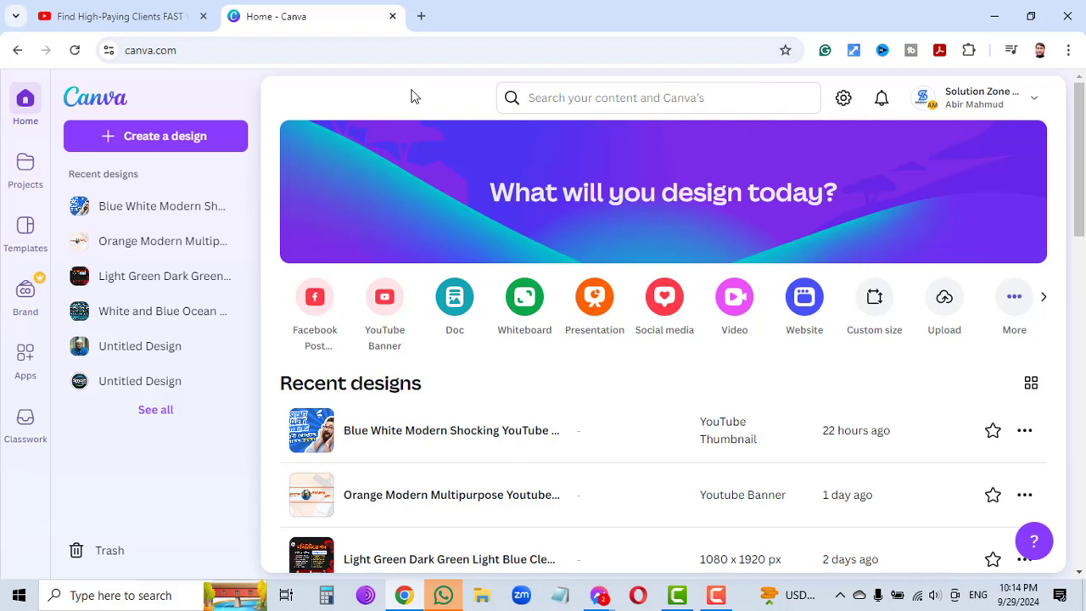
Step: Search Canva for "YouTube Short" and open the suggested YouTube Shorts (1080 × 1920 px) template category
click(611, 95)
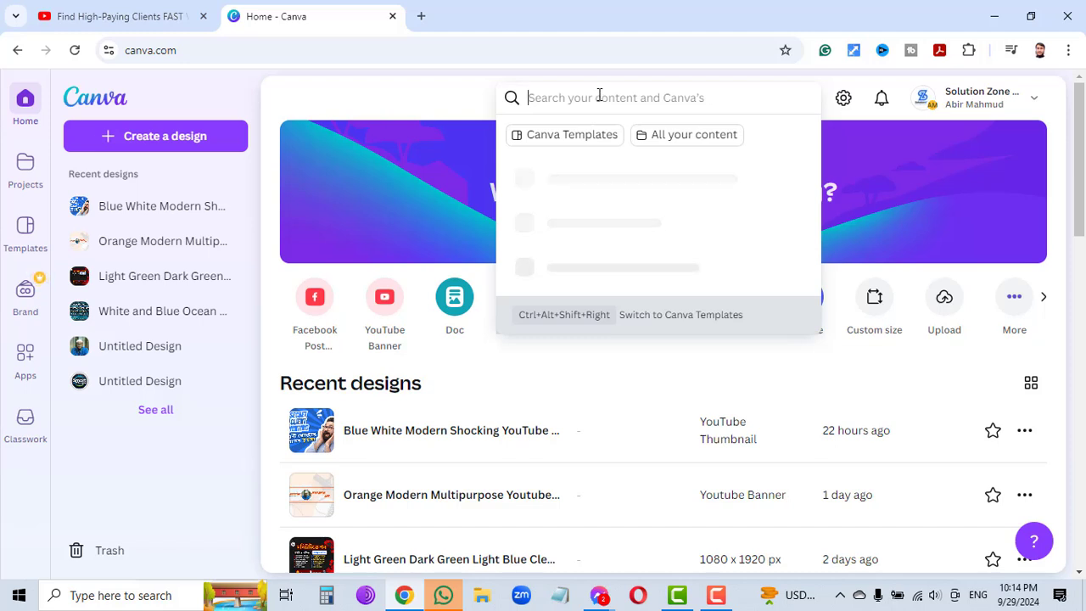
text(YouTu)
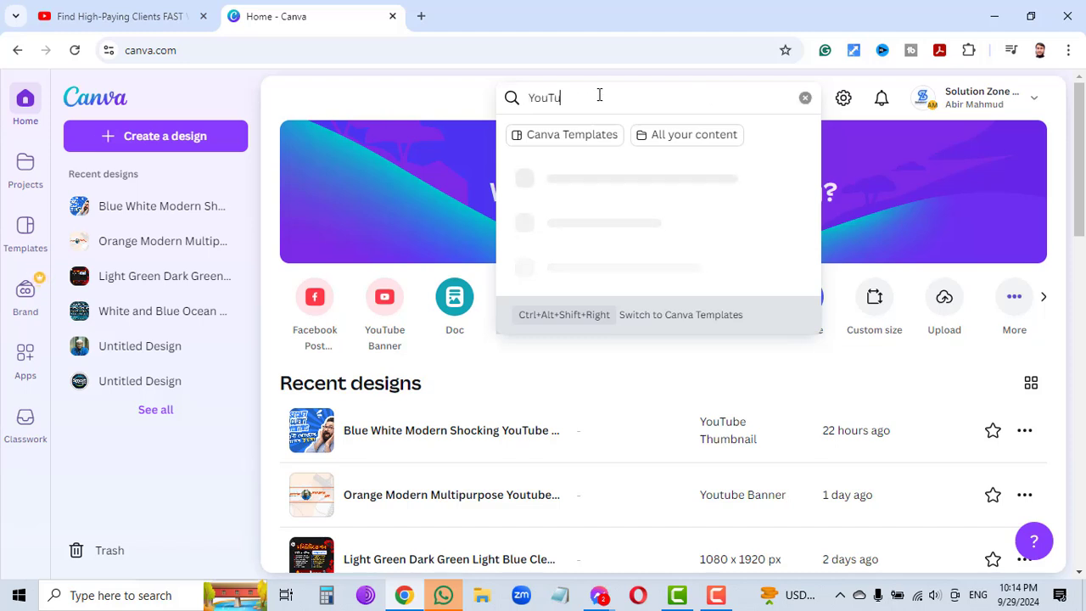
text(be S)
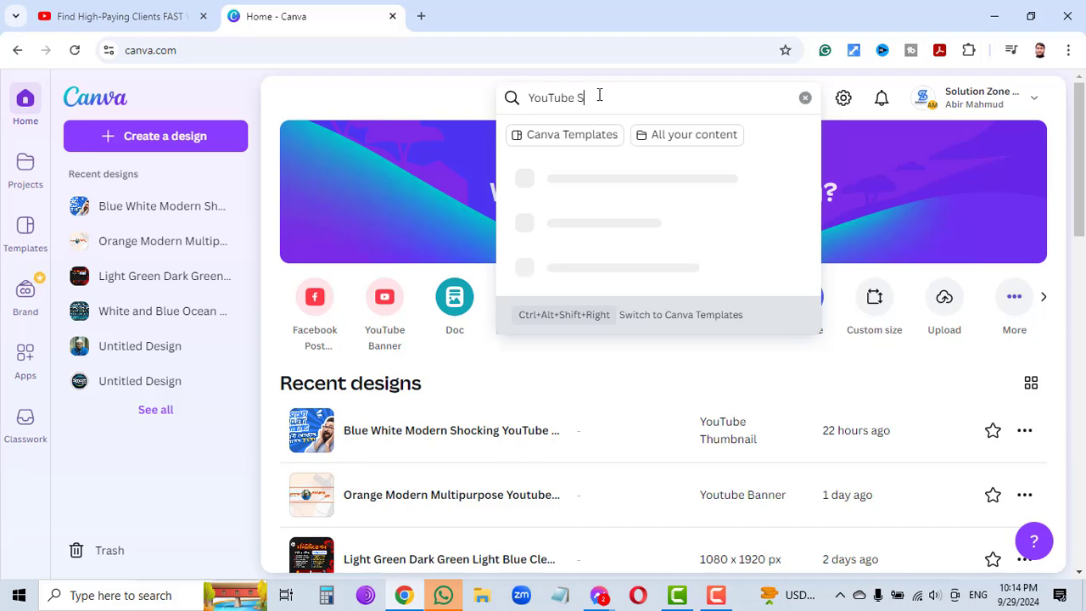
text(hort)
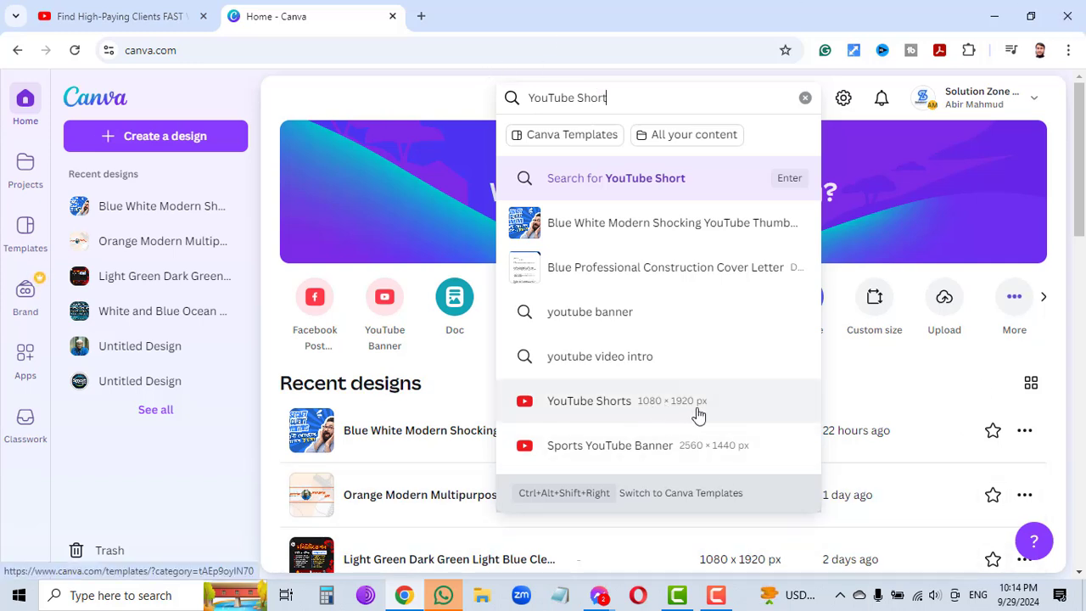
click(644, 400)
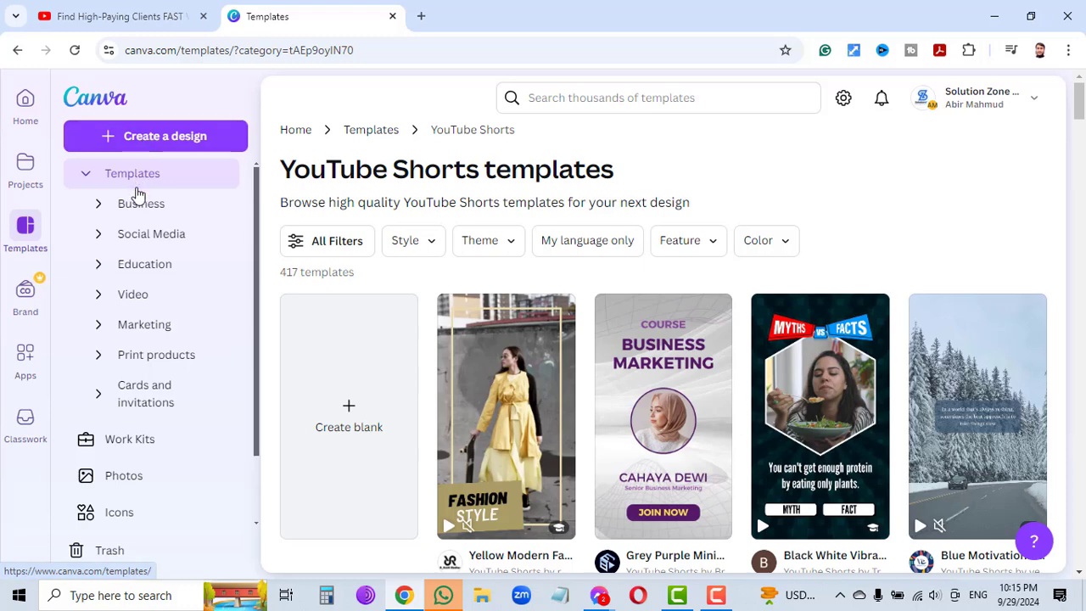
Step: Look through the Social Media template category and return to the YouTube Shorts templates
click(151, 245)
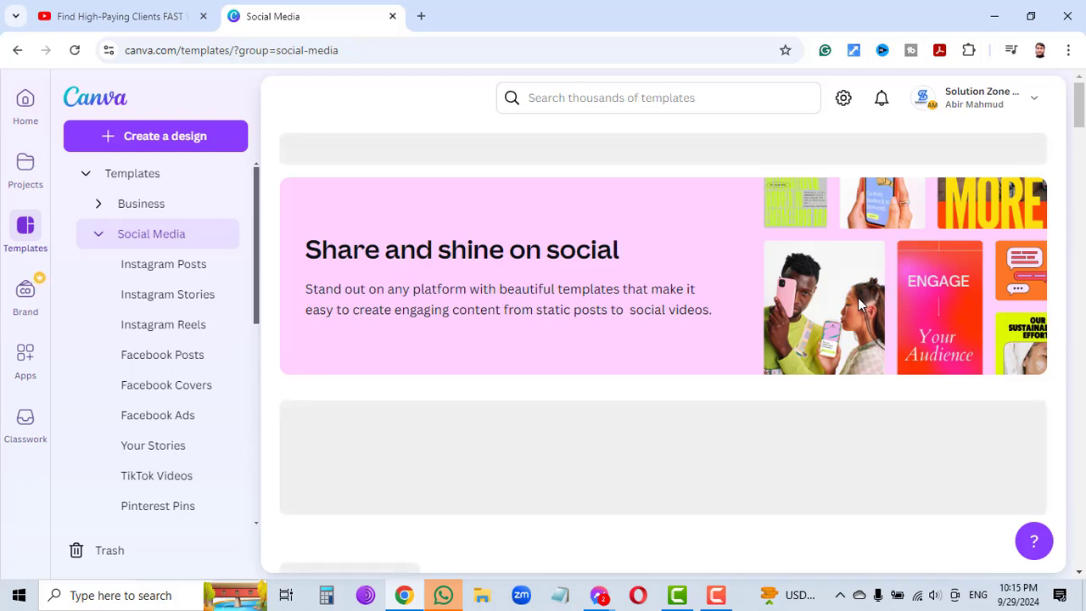
scroll(741, 398, down, 4)
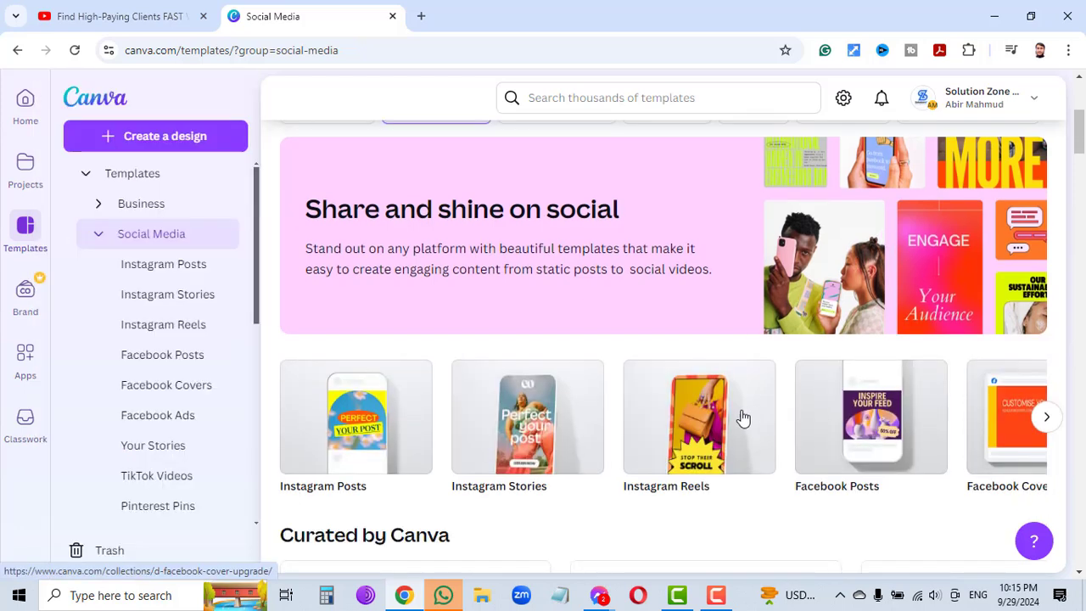
scroll(691, 368, down, 3)
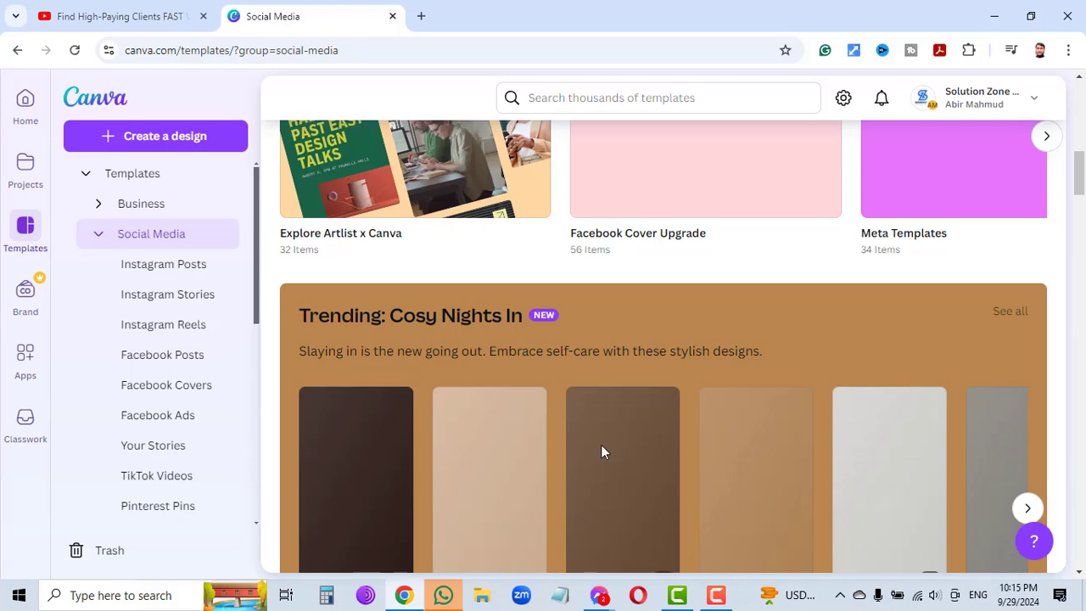
scroll(628, 439, down, 3)
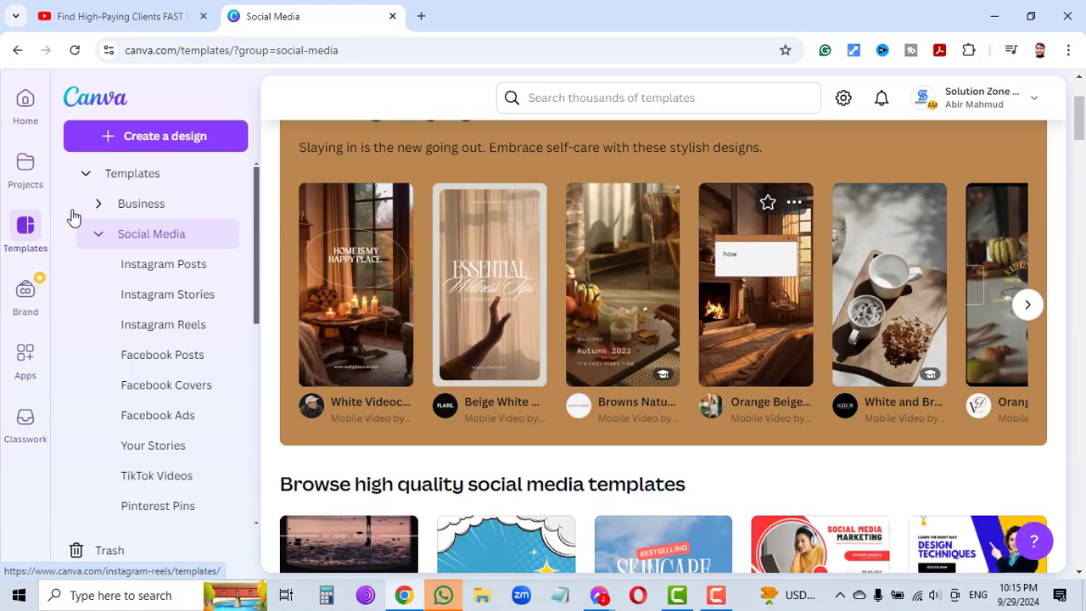
click(18, 51)
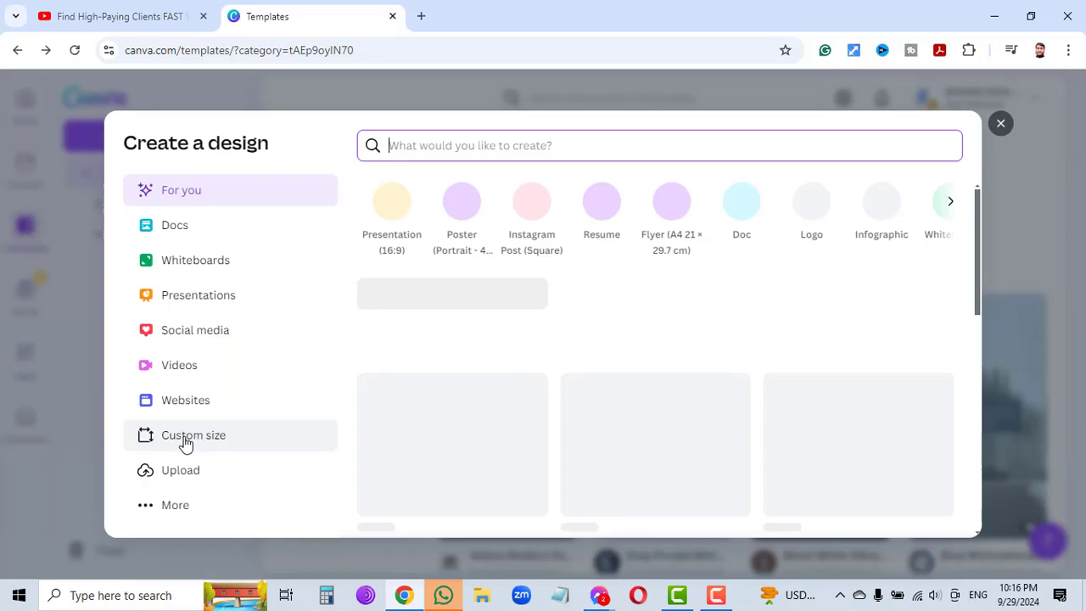
Step: Create a new custom-size design 1080 px wide and 1920 px high
click(211, 447)
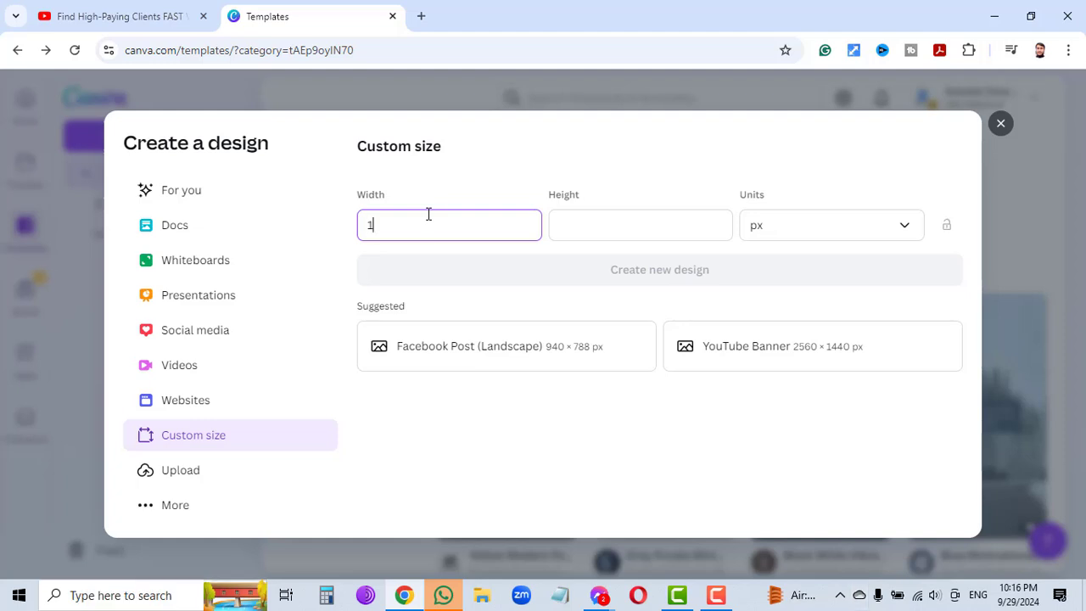
text(080)
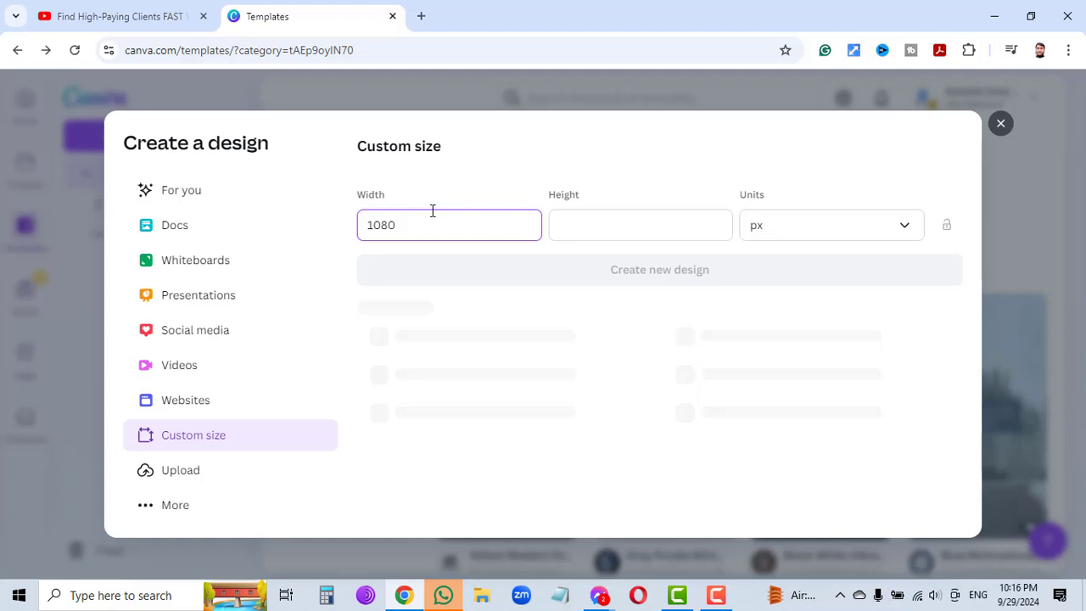
click(617, 231)
text(1)
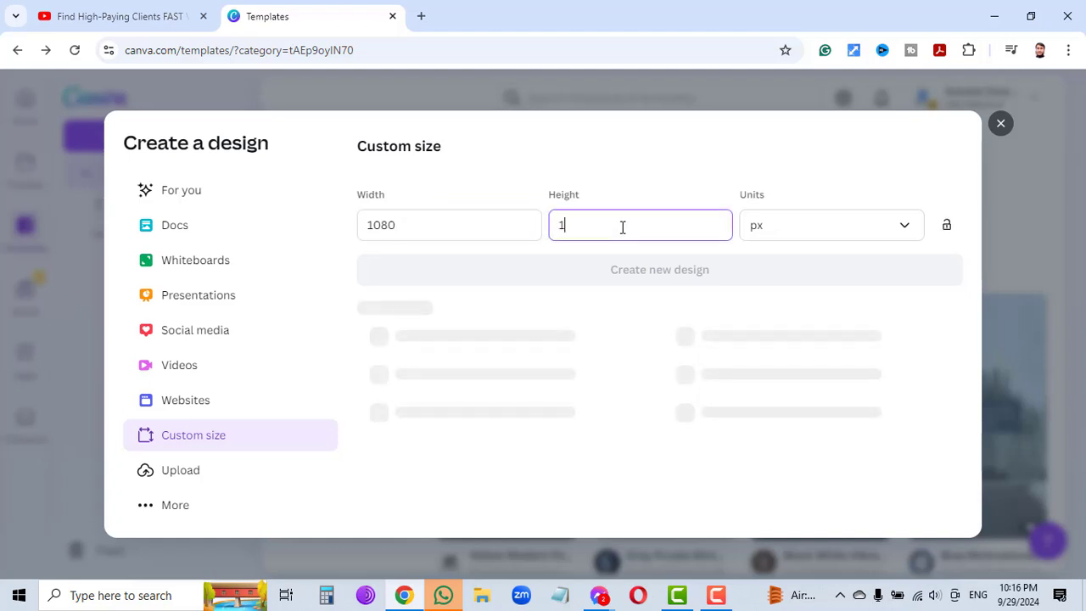
text(920)
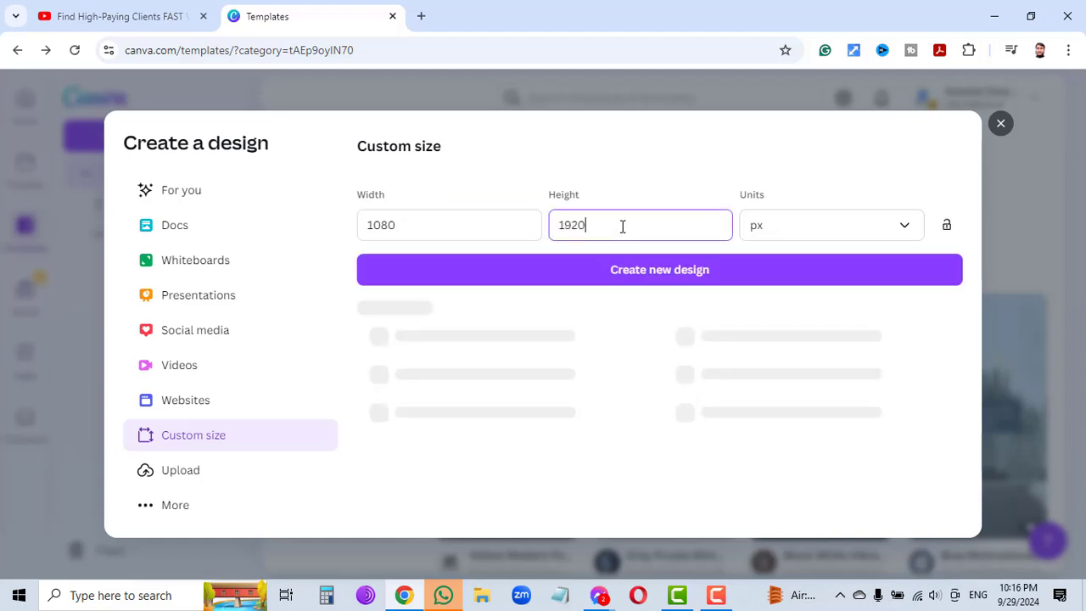
click(824, 279)
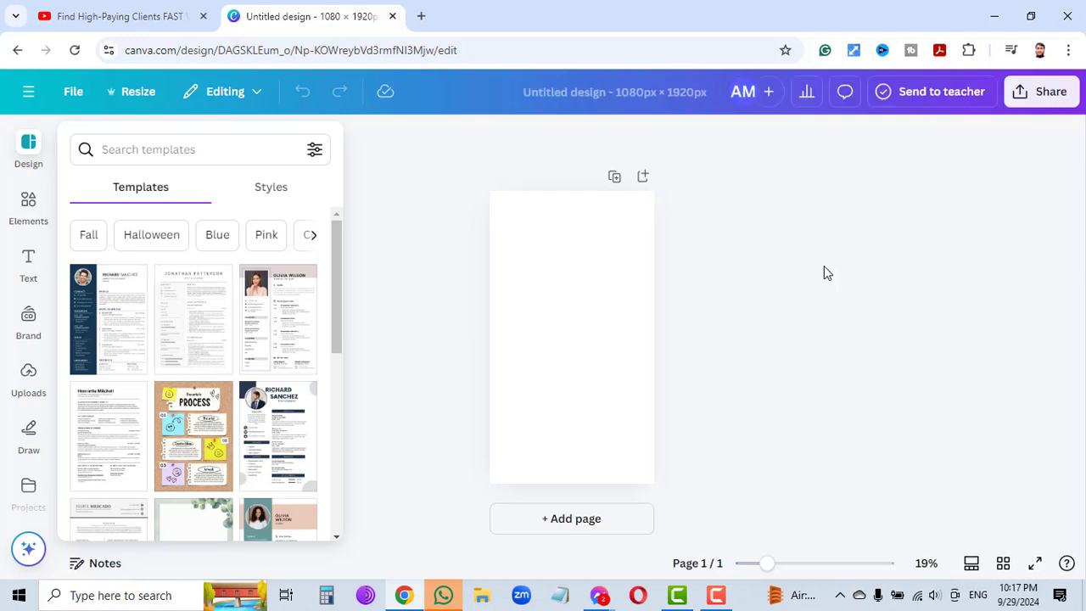
Step: Search the design templates for "SMM" to use on the blank page
click(568, 339)
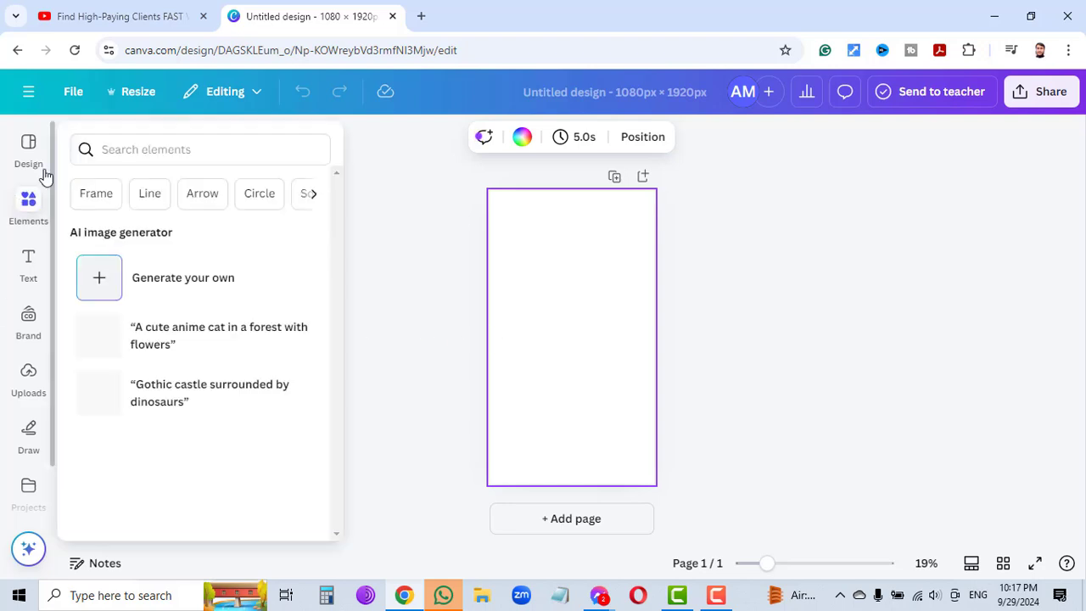
mouse_move(31, 154)
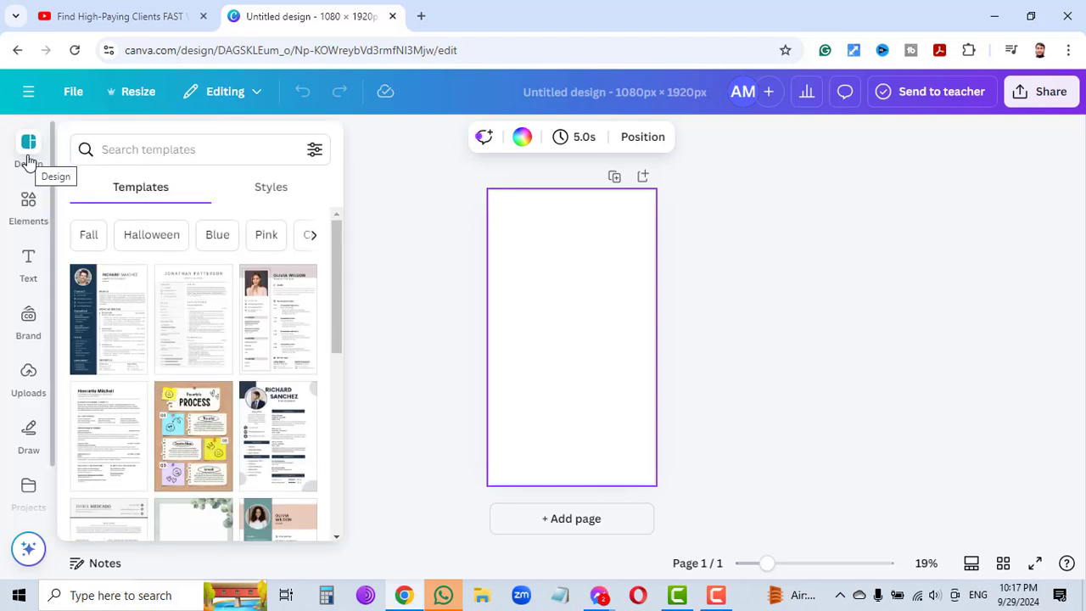
click(28, 161)
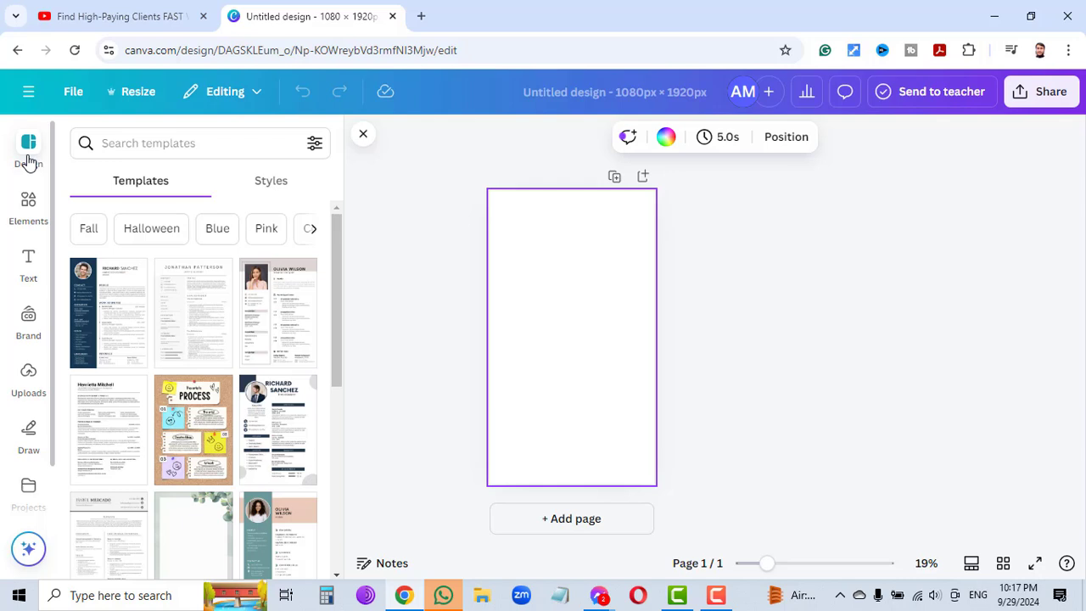
click(155, 142)
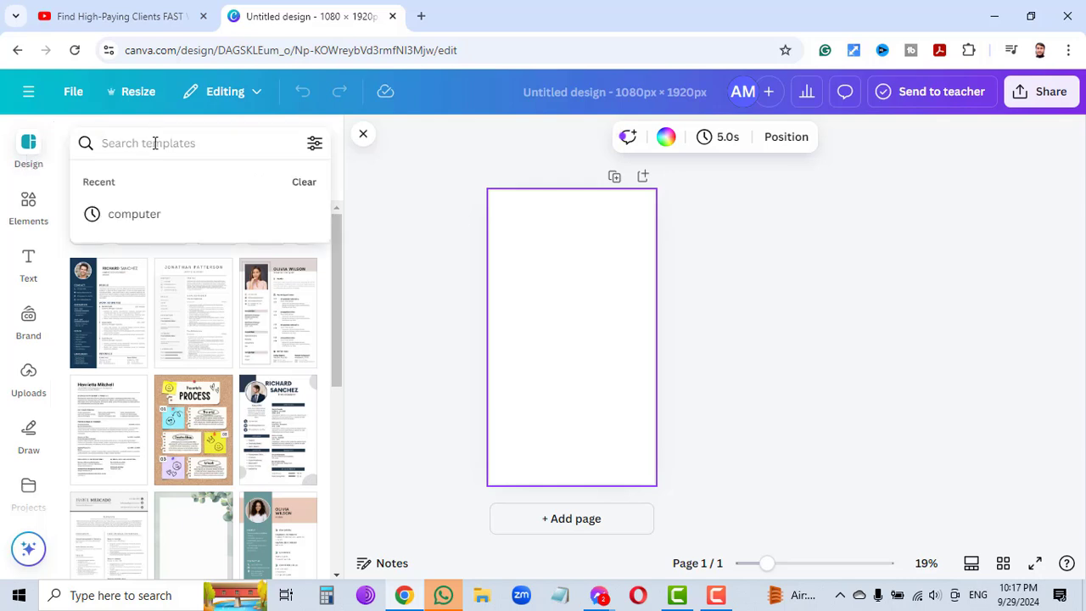
text(y)
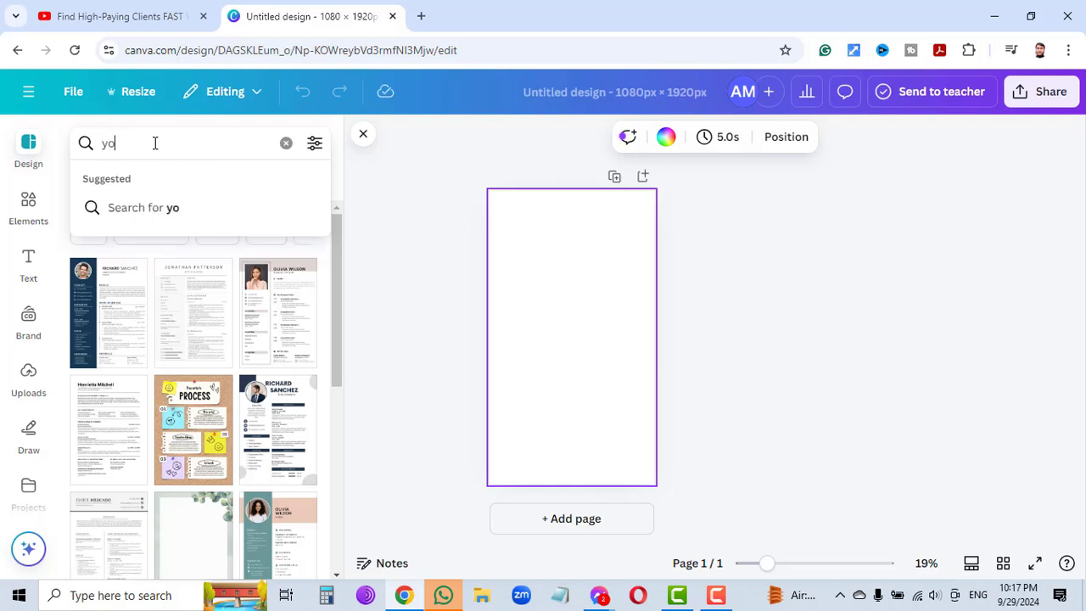
key(BackSpace)
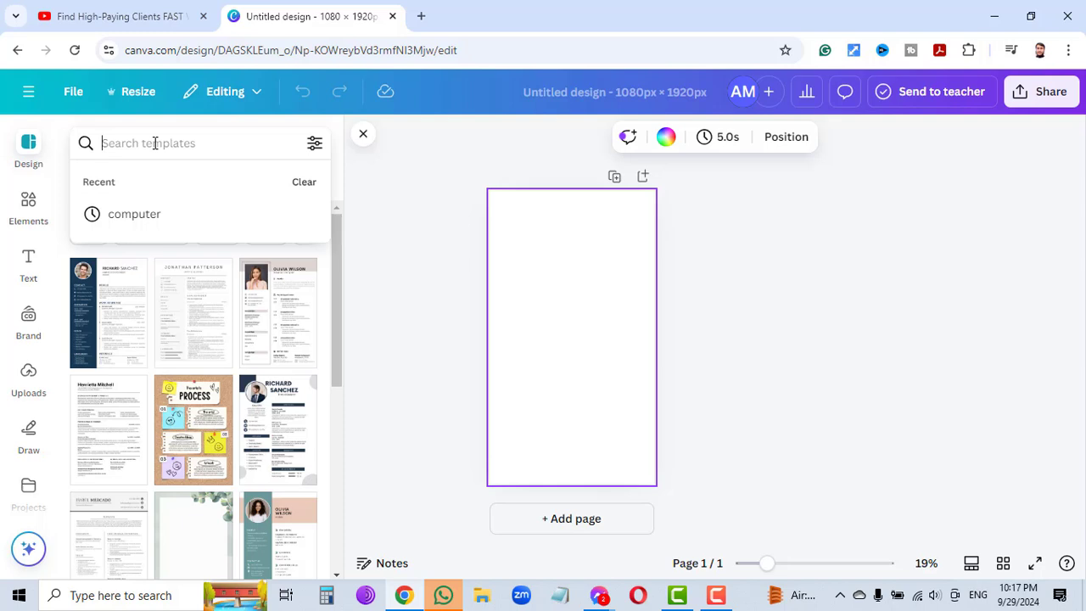
text(SMM)
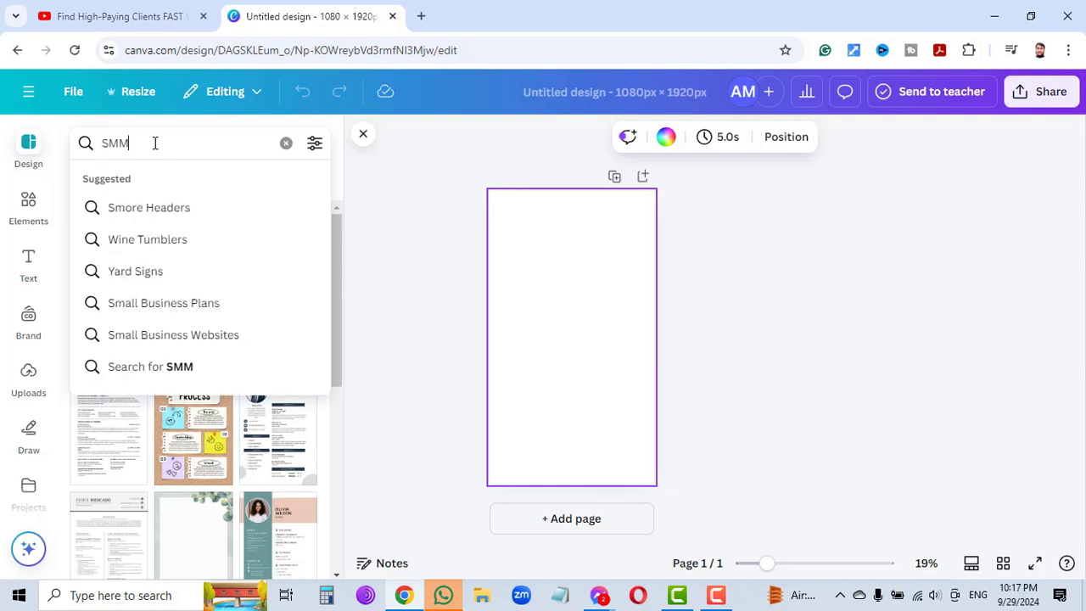
key(Return)
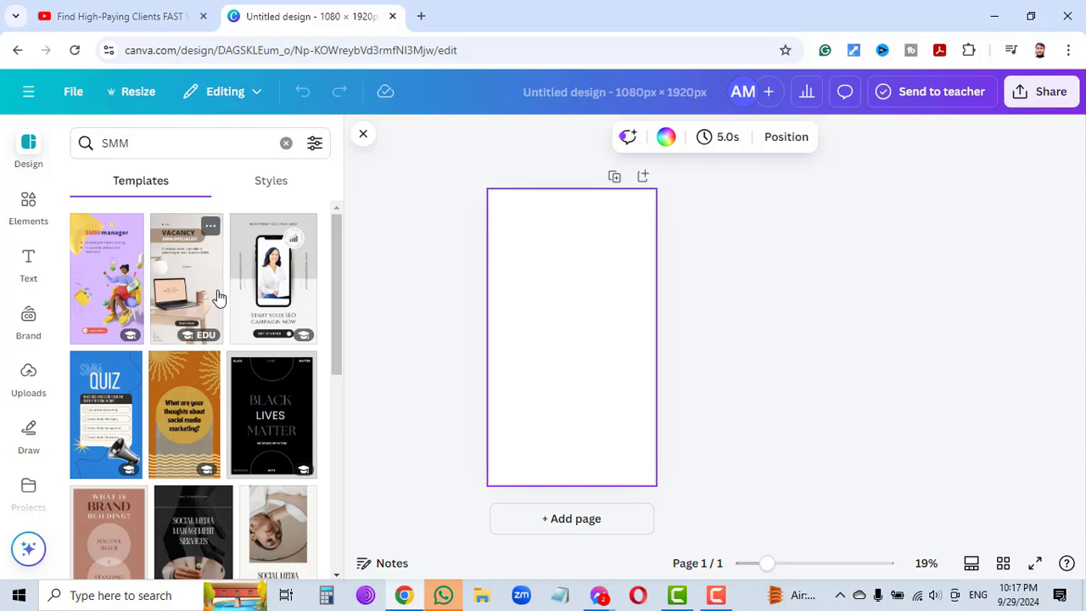
Step: Look through the SMM template results for a design suited to the blank page
scroll(218, 296, down, 2)
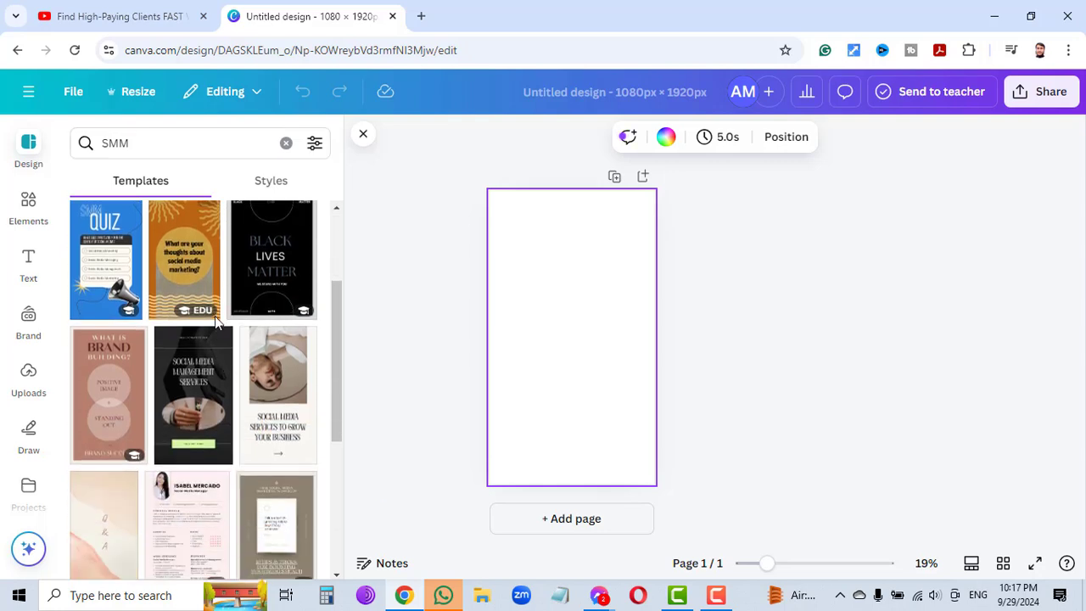
scroll(218, 321, down, 3)
scroll(218, 326, down, 3)
scroll(215, 325, up, 6)
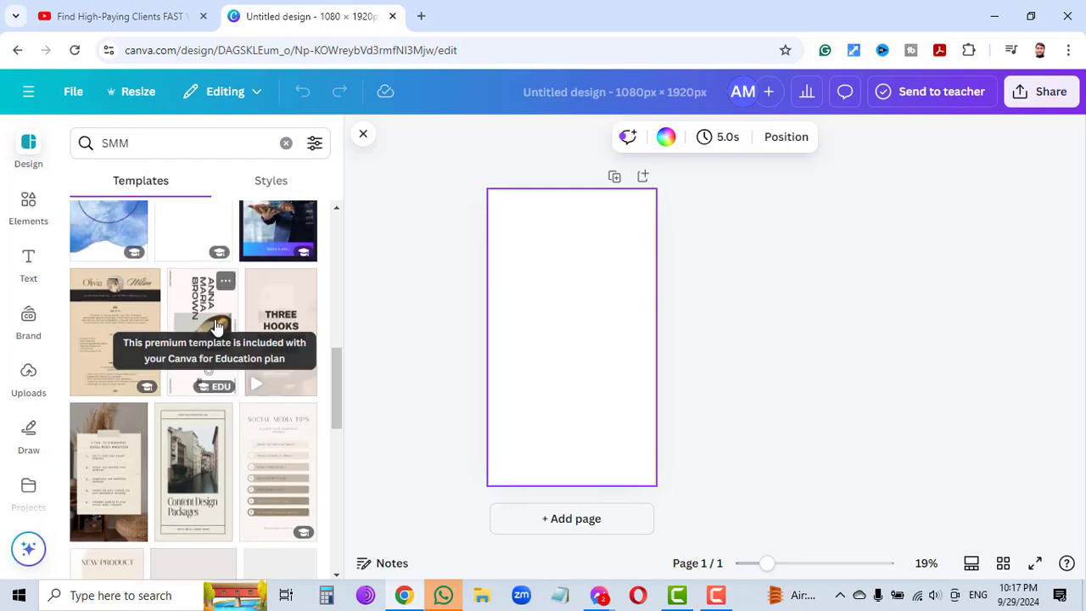
scroll(210, 369, down, 6)
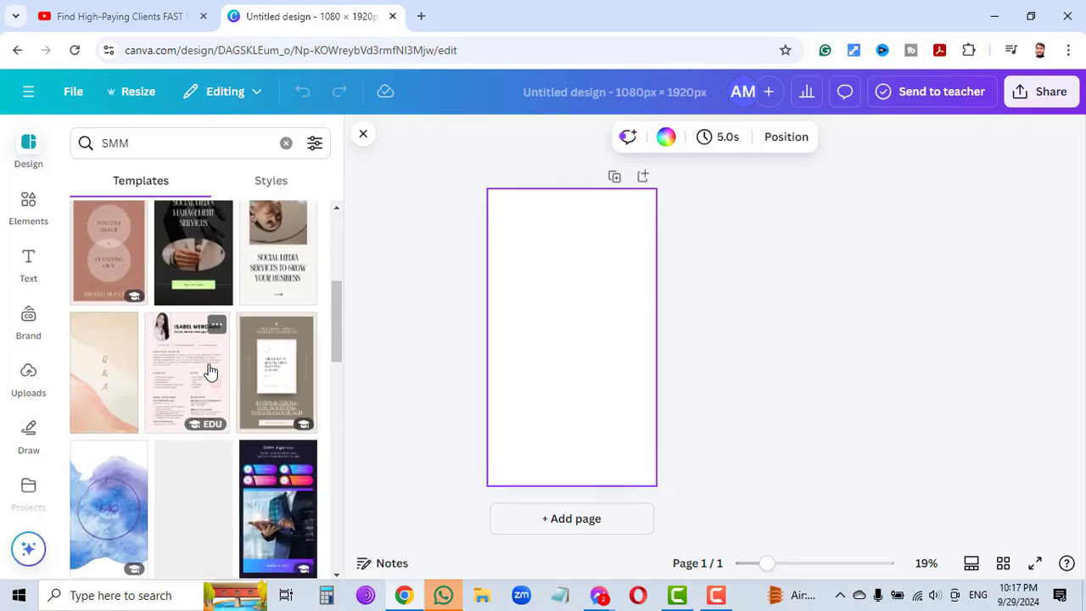
scroll(206, 356, down, 3)
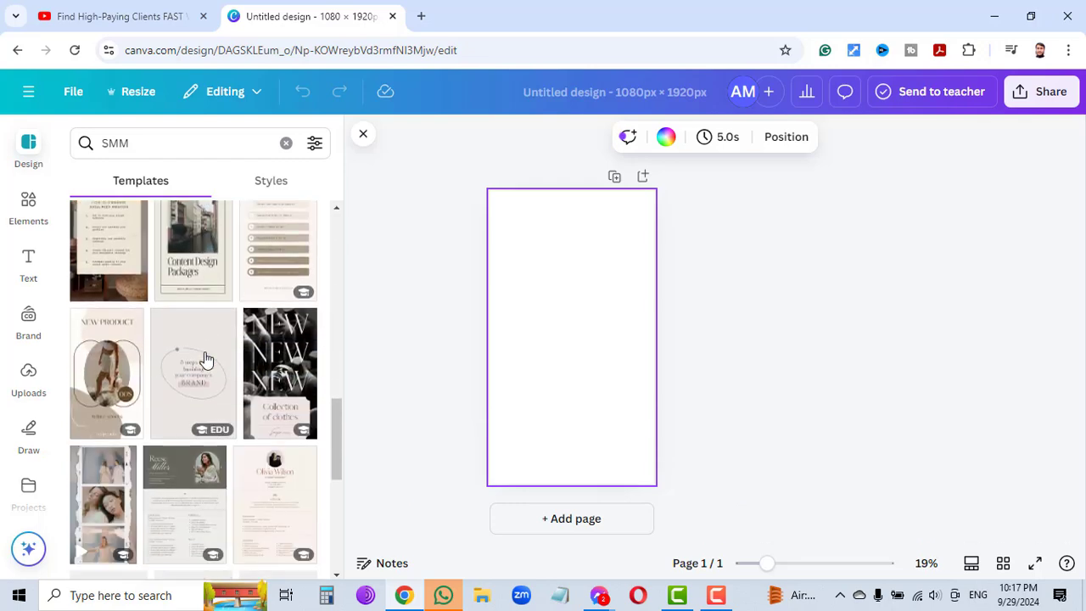
scroll(206, 359, down, 4)
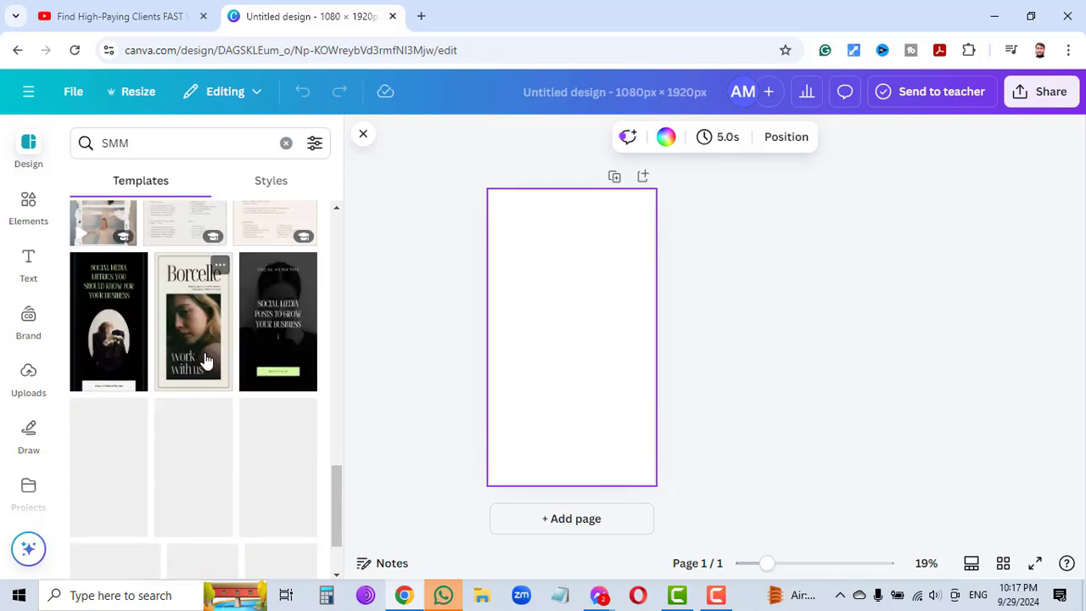
scroll(206, 357, down, 4)
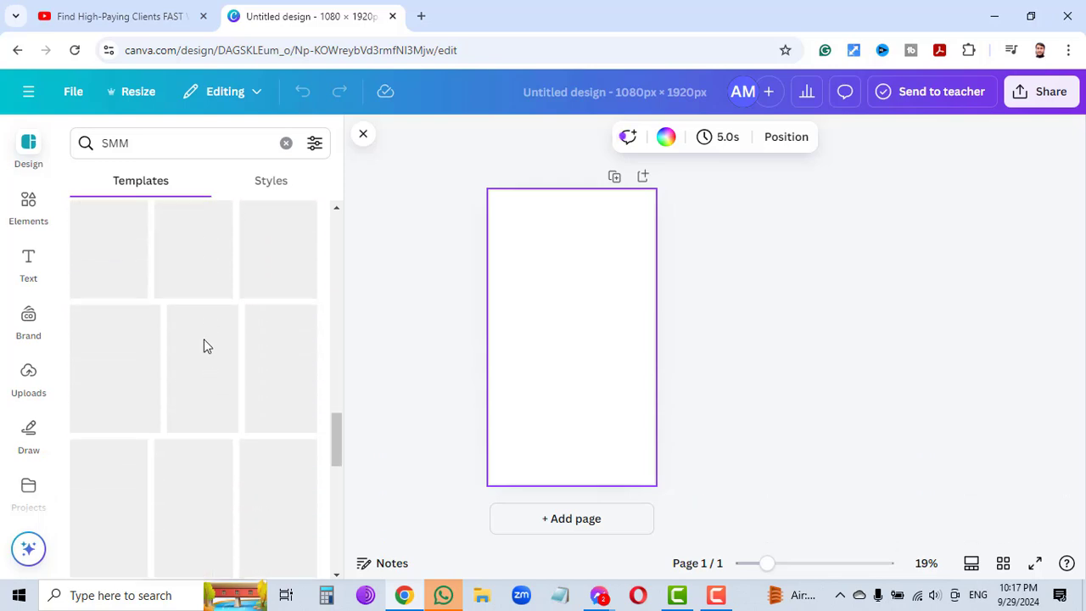
scroll(203, 338, down, 1)
scroll(204, 339, up, 5)
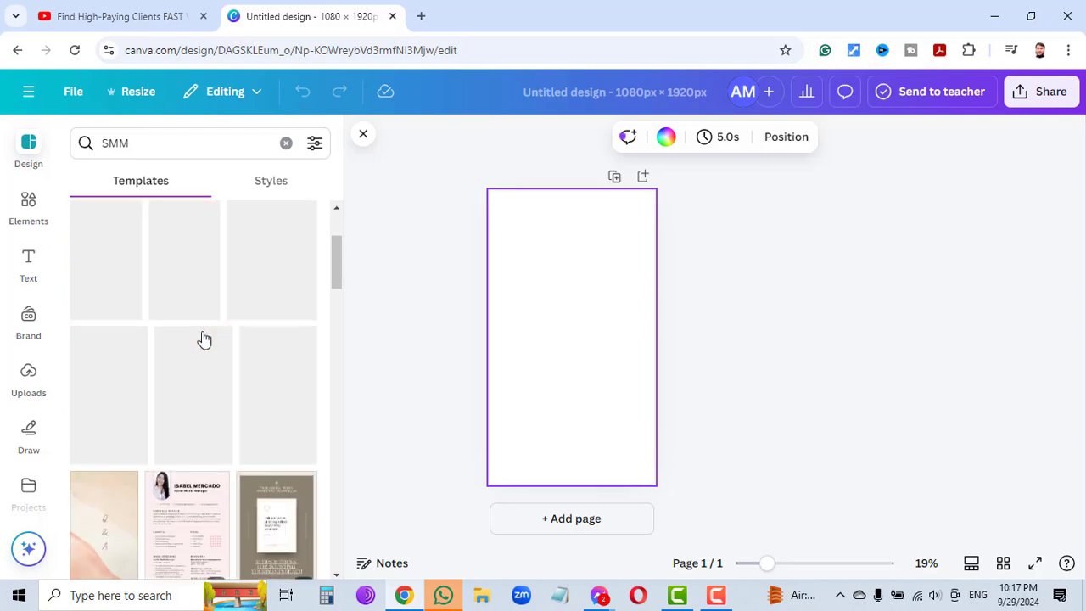
Step: Search the elements for "computer" and show all of the matching videos
click(28, 203)
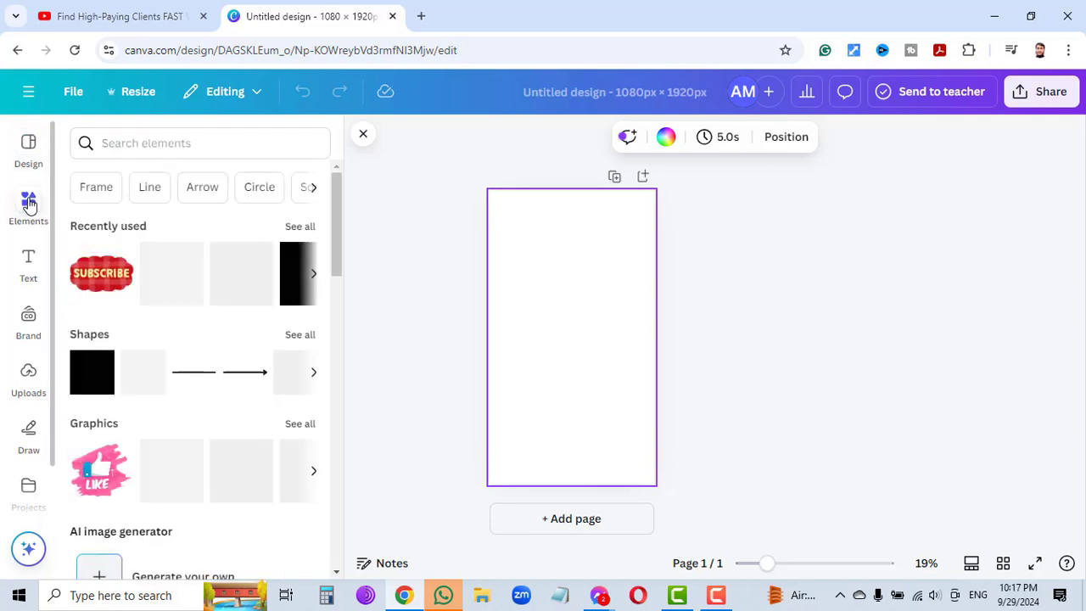
click(170, 142)
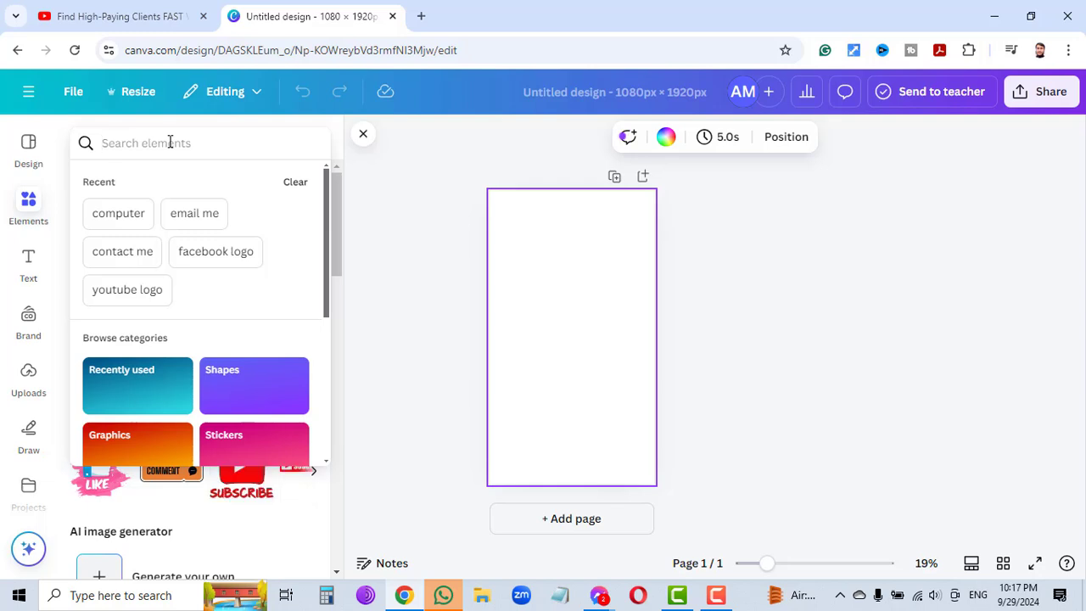
click(132, 213)
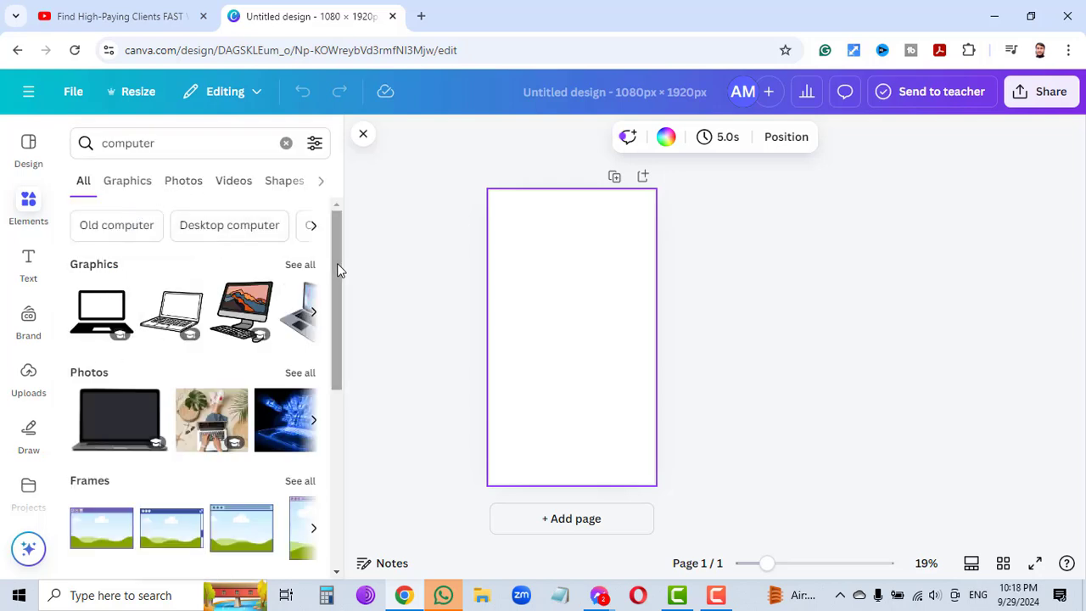
scroll(191, 385, down, 2)
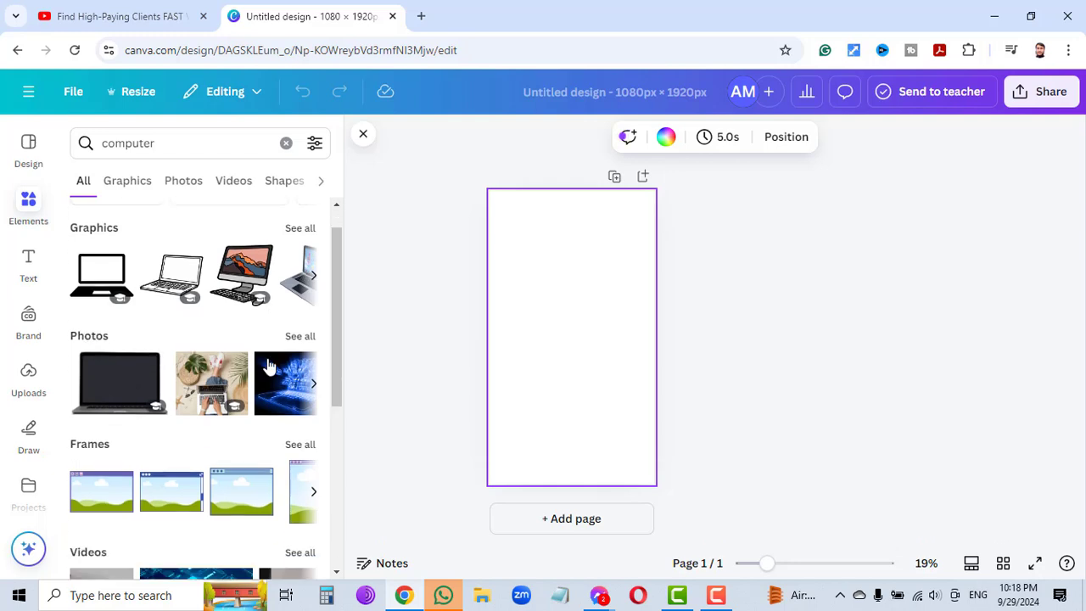
scroll(154, 336, down, 2)
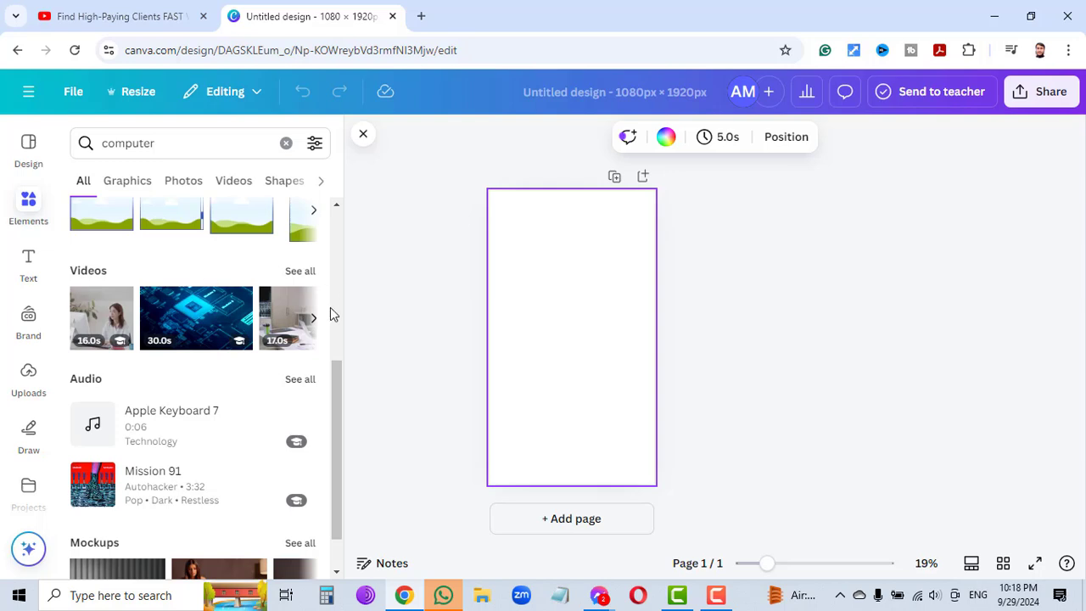
click(300, 272)
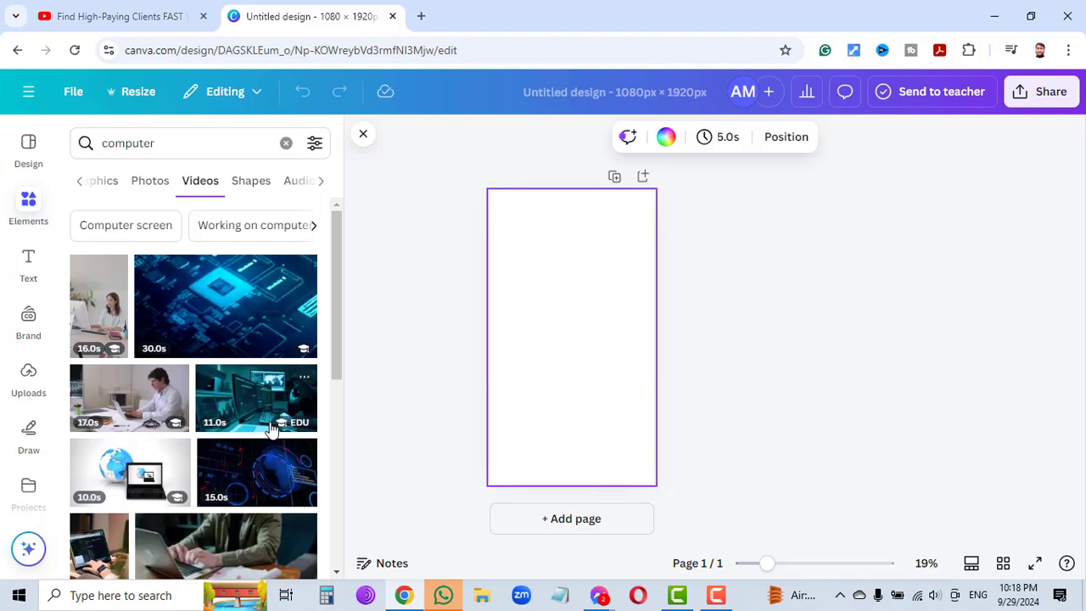
Step: Find the 56-second clip of a person in front of a code-filled monitor among the computer videos and add it to page 1
scroll(270, 416, down, 3)
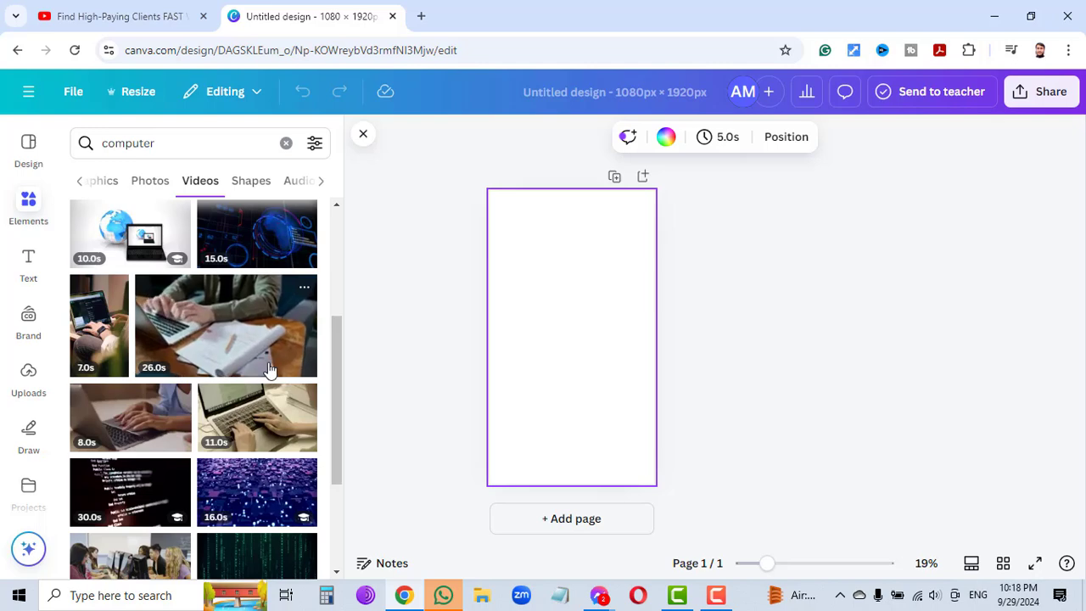
scroll(263, 357, down, 2)
scroll(270, 333, down, 3)
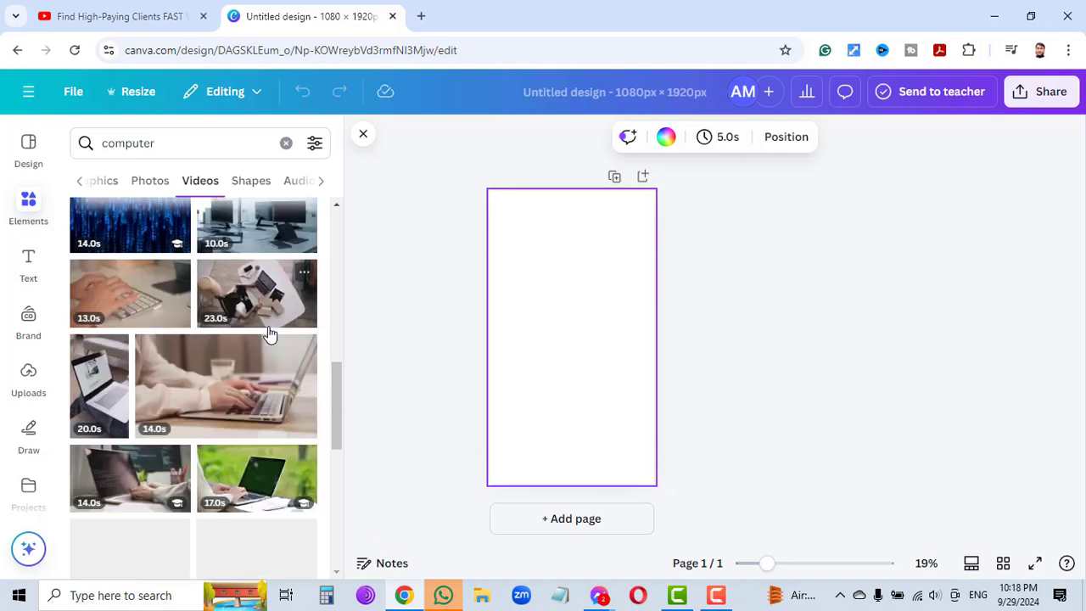
scroll(265, 333, down, 3)
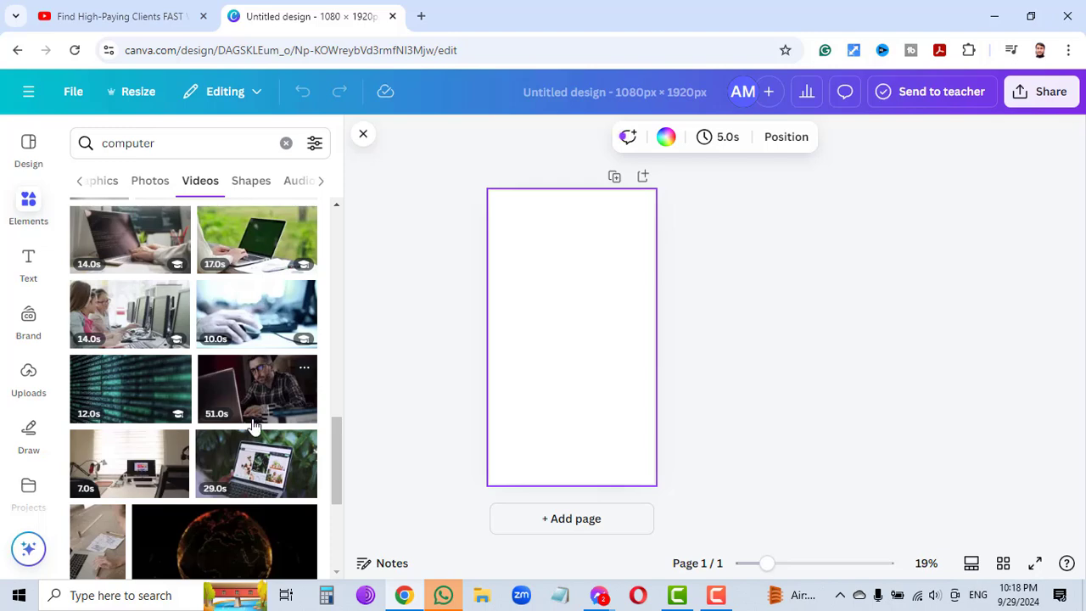
scroll(255, 408, down, 3)
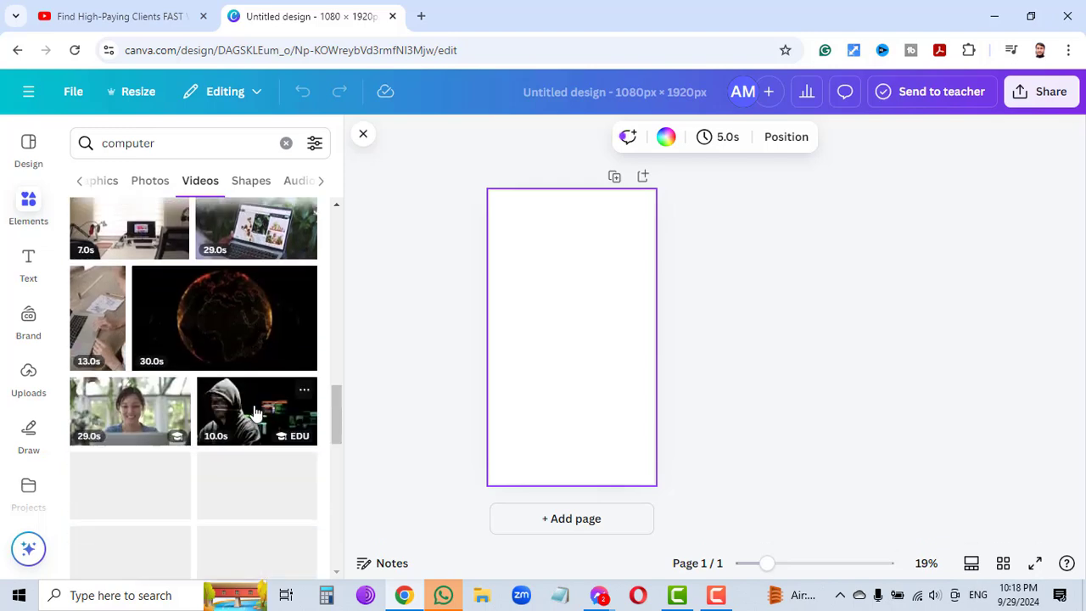
scroll(268, 339, down, 3)
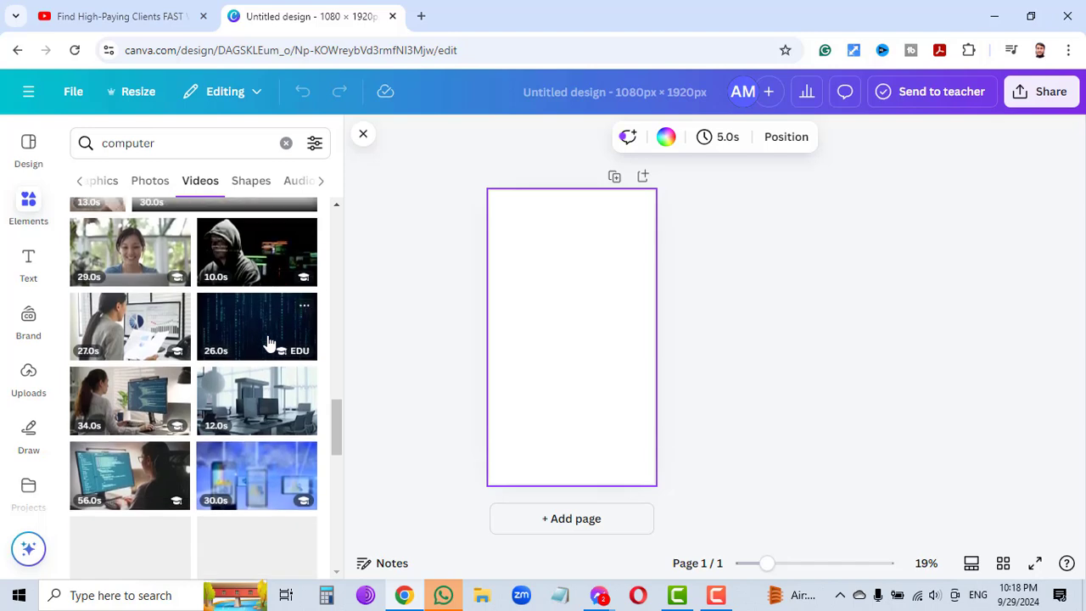
scroll(266, 344, down, 3)
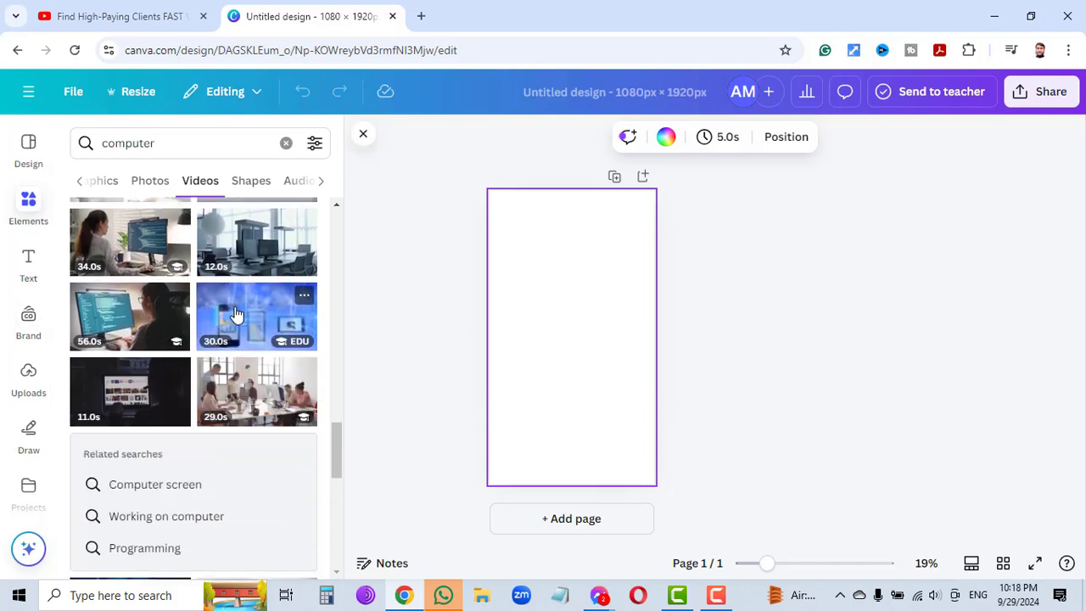
click(104, 305)
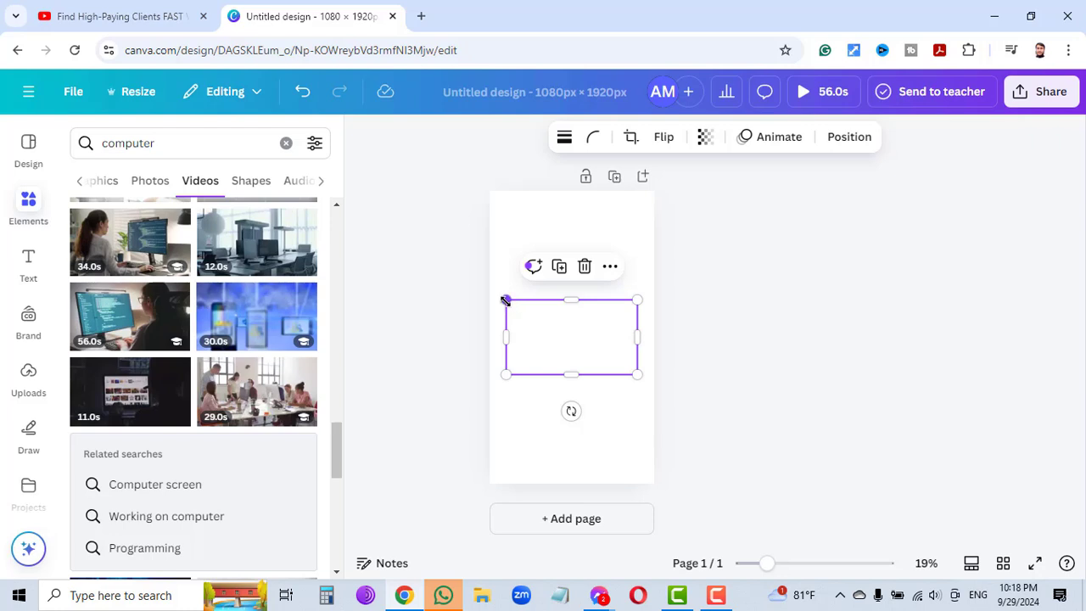
Step: Enlarge the coding clip until it covers all of page 1 and play it as a preview
drag(505, 300, 434, 259)
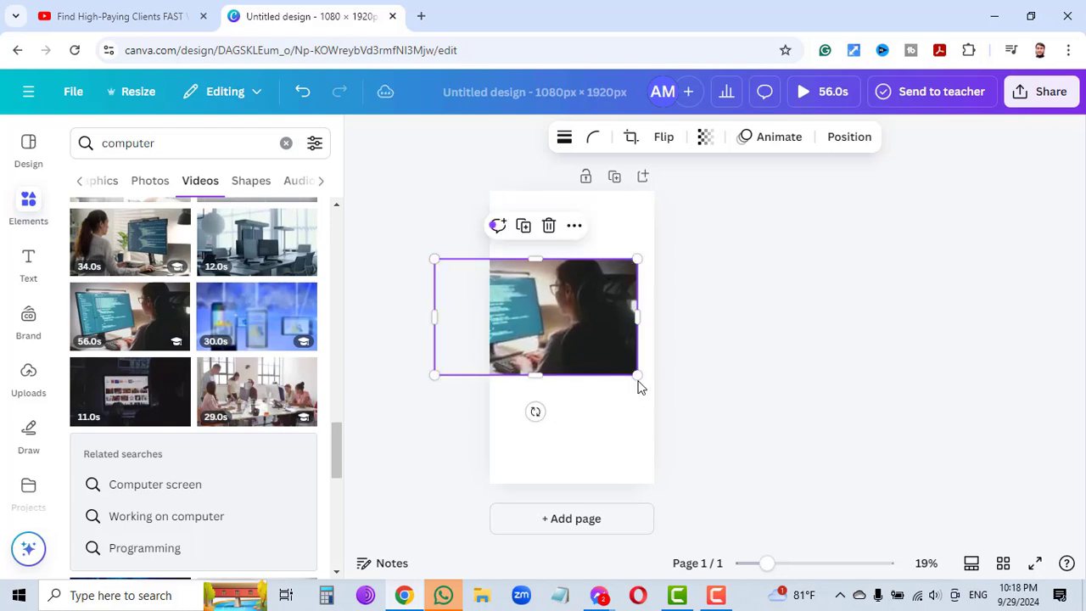
drag(637, 374, 763, 526)
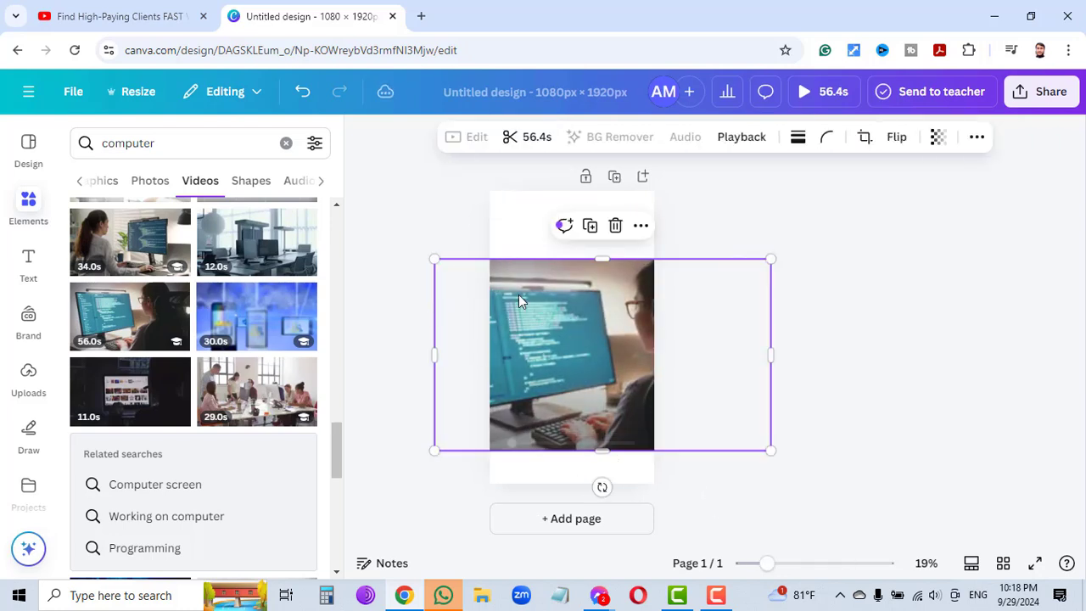
drag(434, 260, 355, 116)
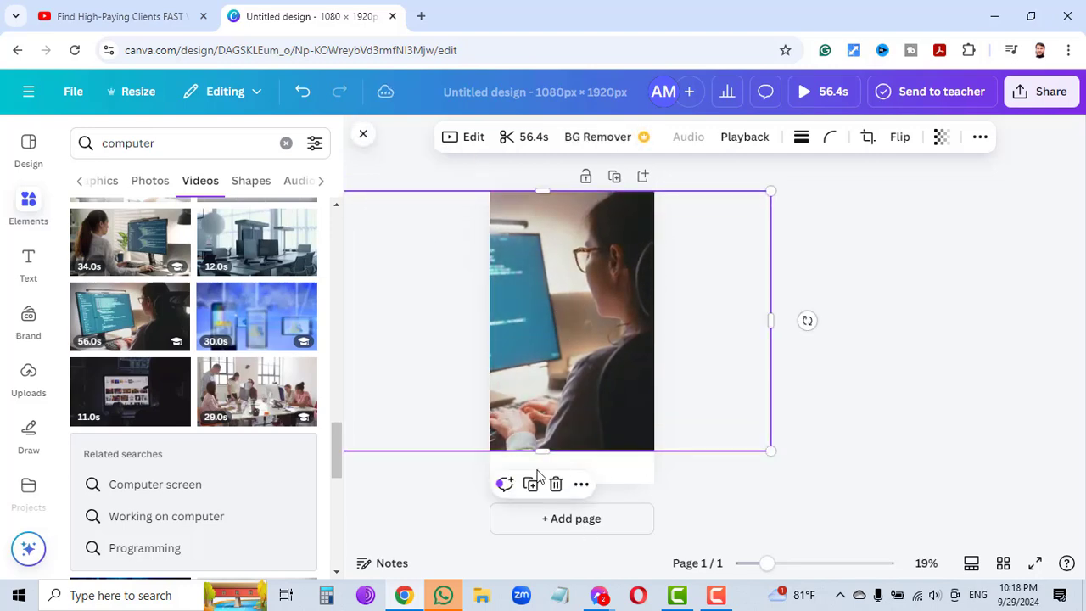
mouse_move(545, 473)
mouse_down()
mouse_move(548, 497)
mouse_move(546, 481)
mouse_up()
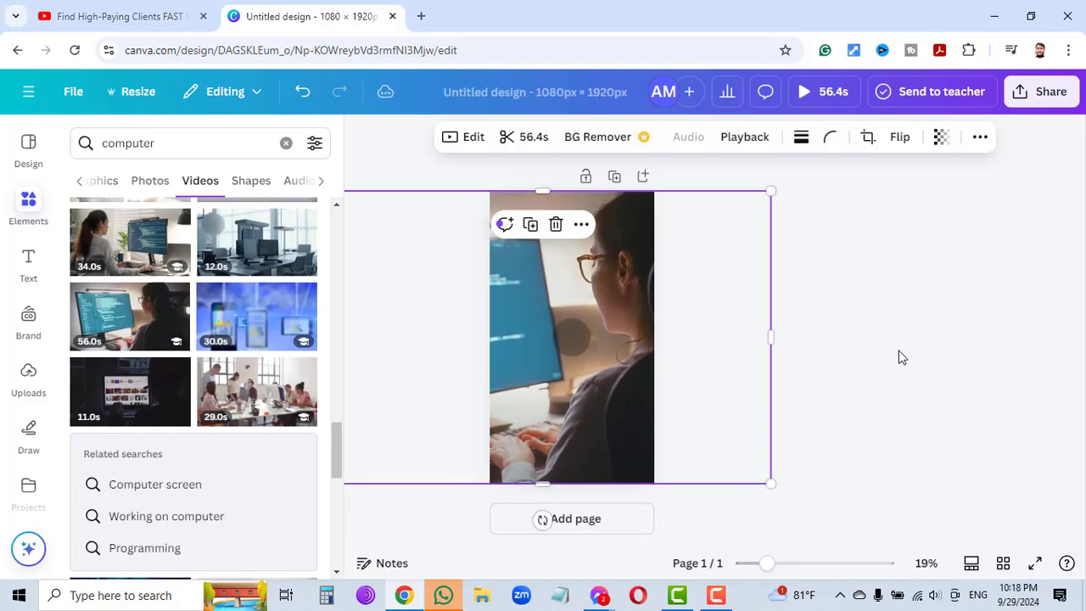
click(902, 356)
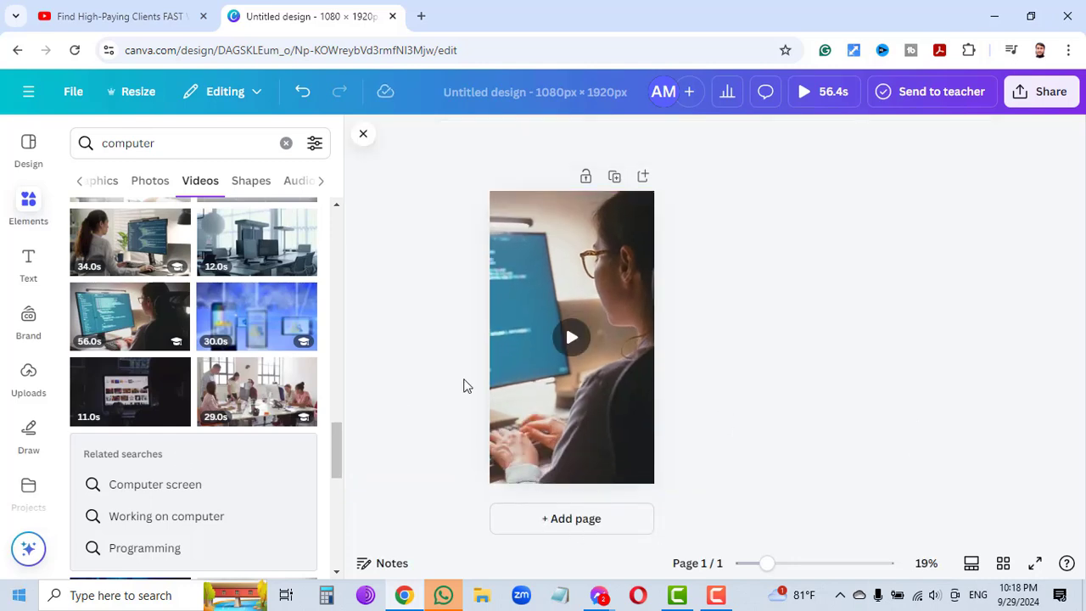
click(572, 337)
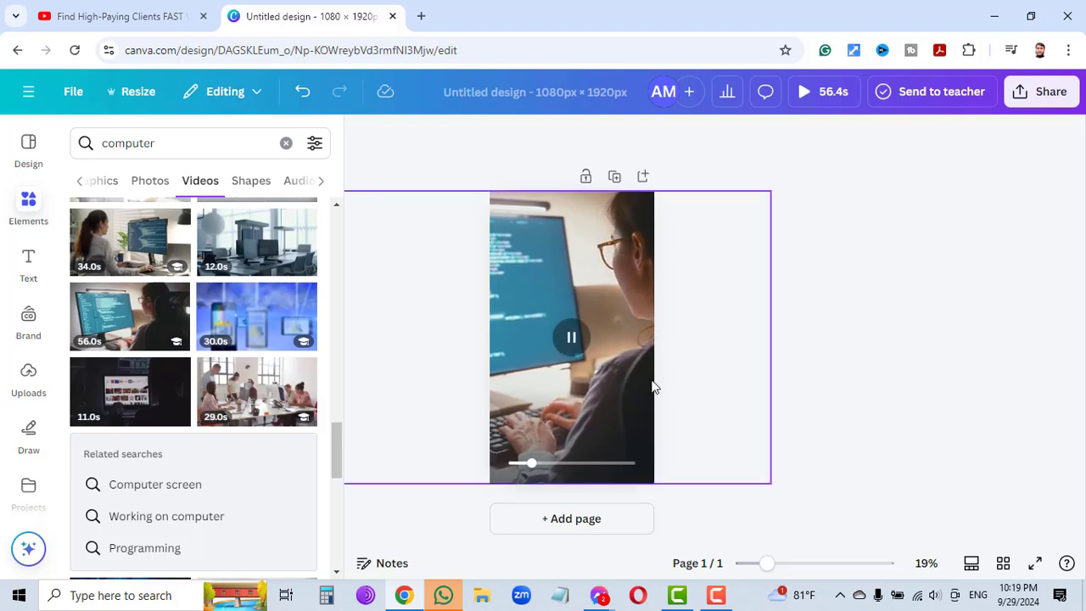
Step: Add a second page and fill it completely with the 34-second clip of a woman working at a desktop monitor
click(588, 519)
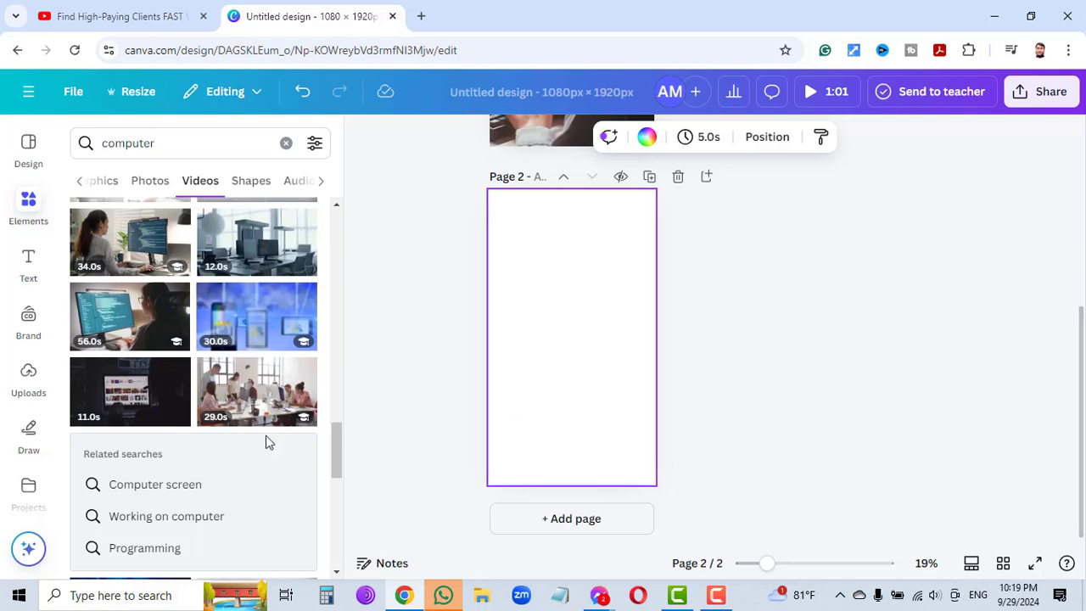
click(121, 241)
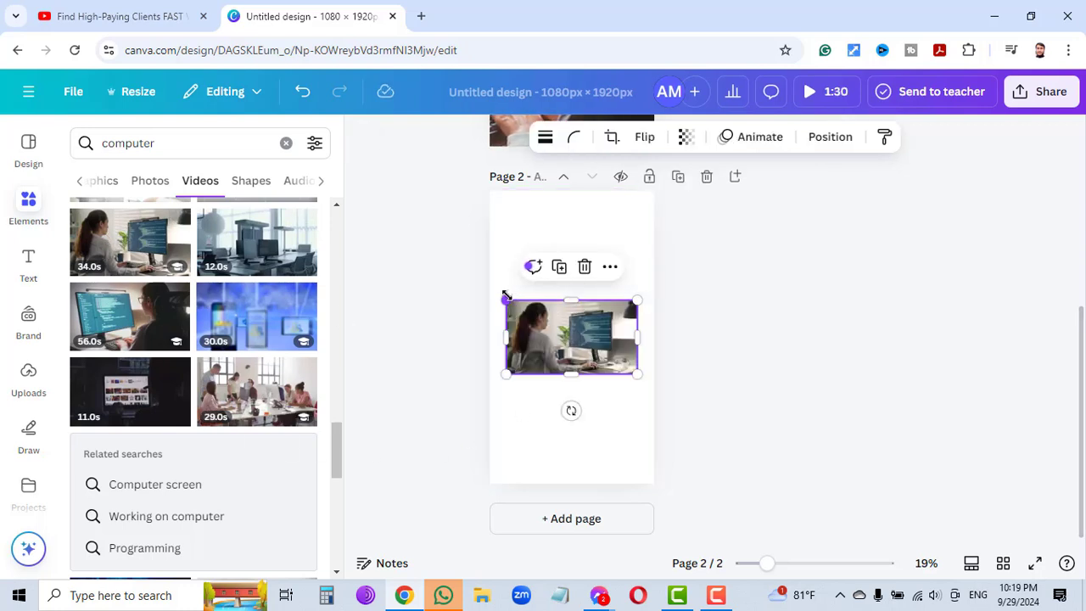
drag(506, 300, 391, 235)
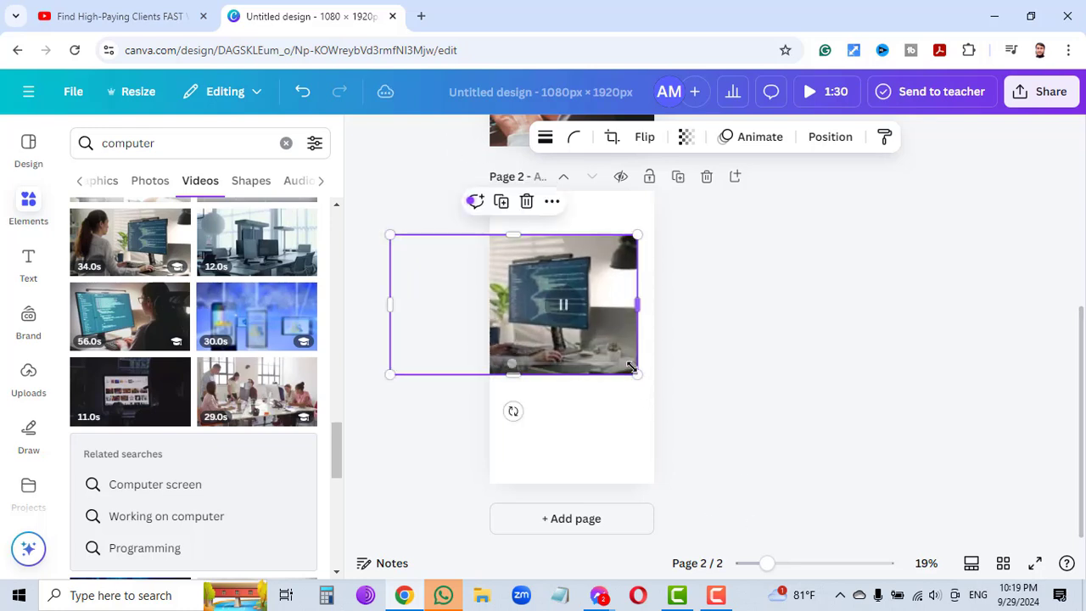
drag(637, 379, 811, 559)
drag(390, 235, 336, 158)
click(911, 378)
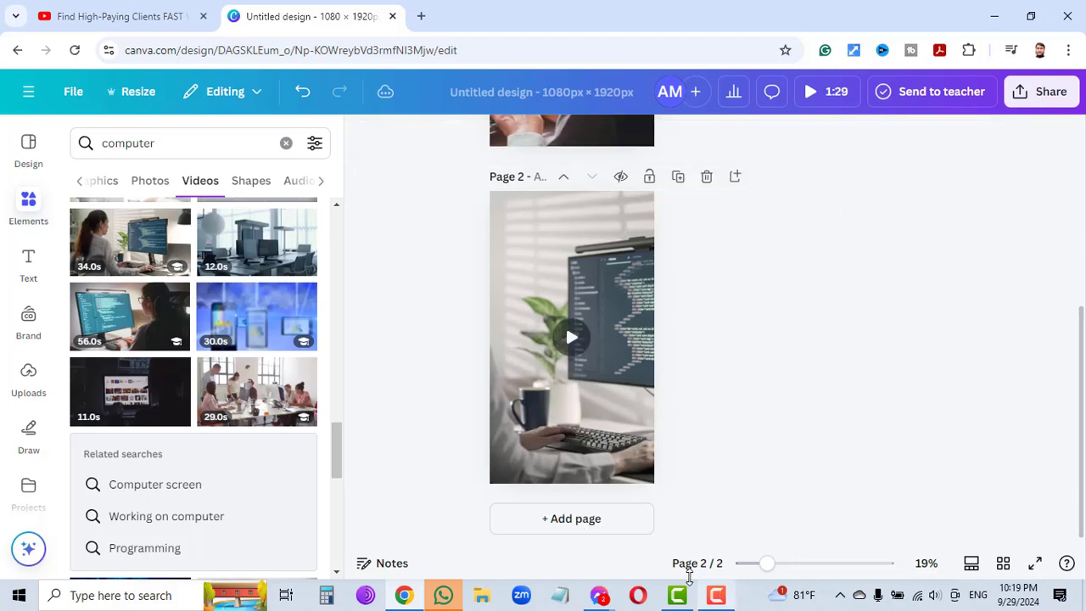
Step: Add a third page and fill it completely with the 30-second blue clip of device screens
click(605, 523)
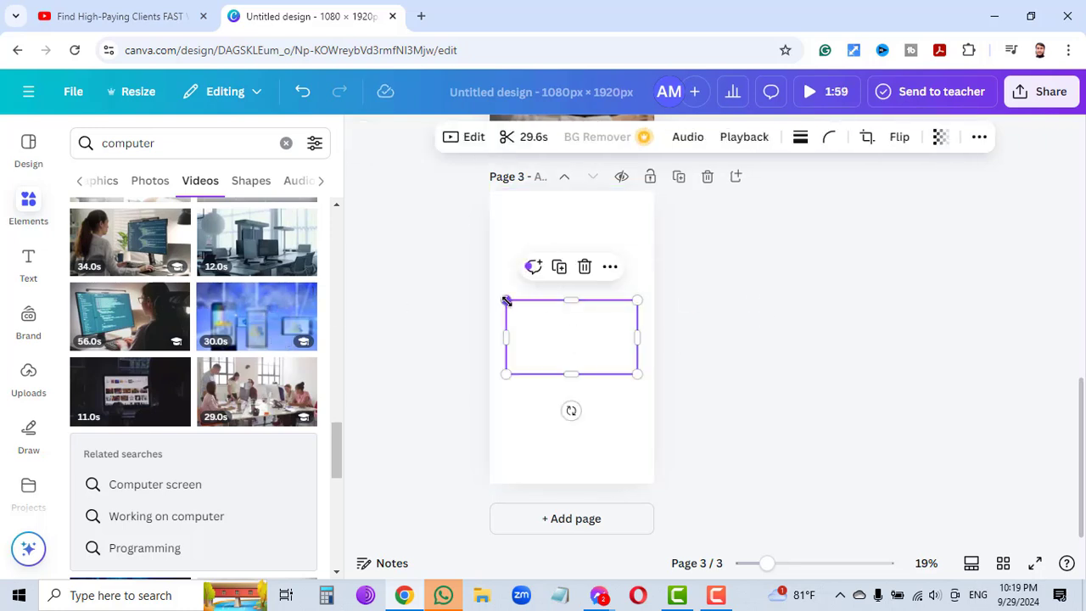
drag(502, 301, 364, 197)
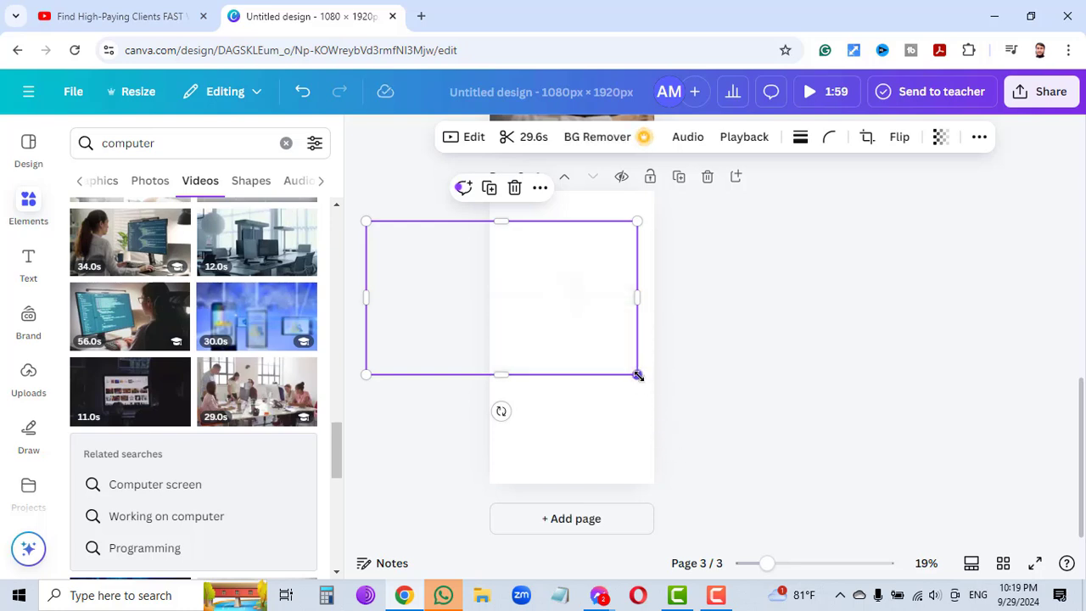
drag(637, 375, 823, 519)
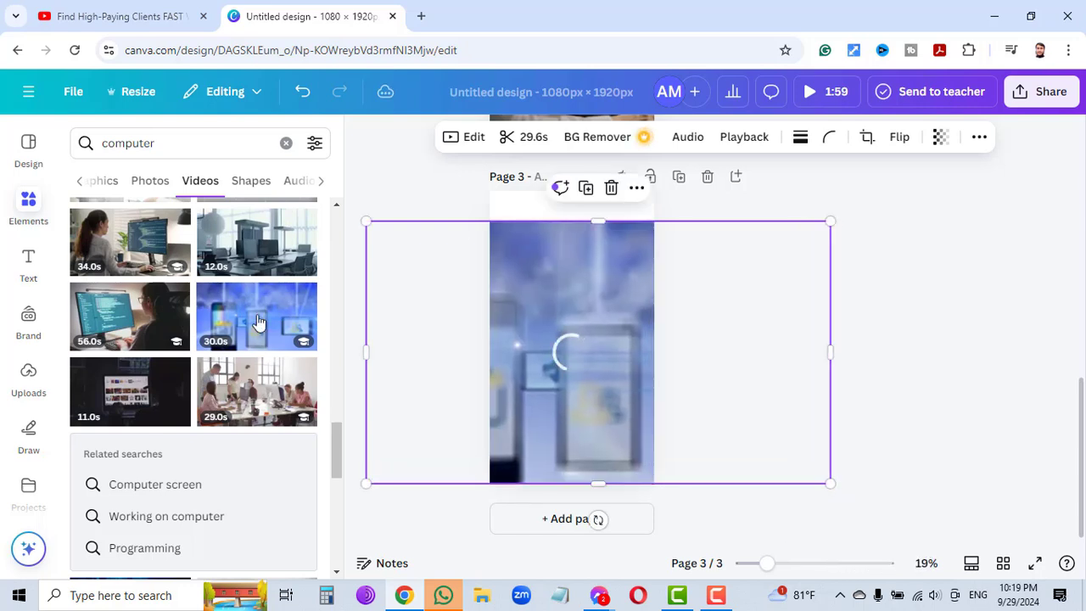
drag(353, 193, 326, 167)
click(970, 294)
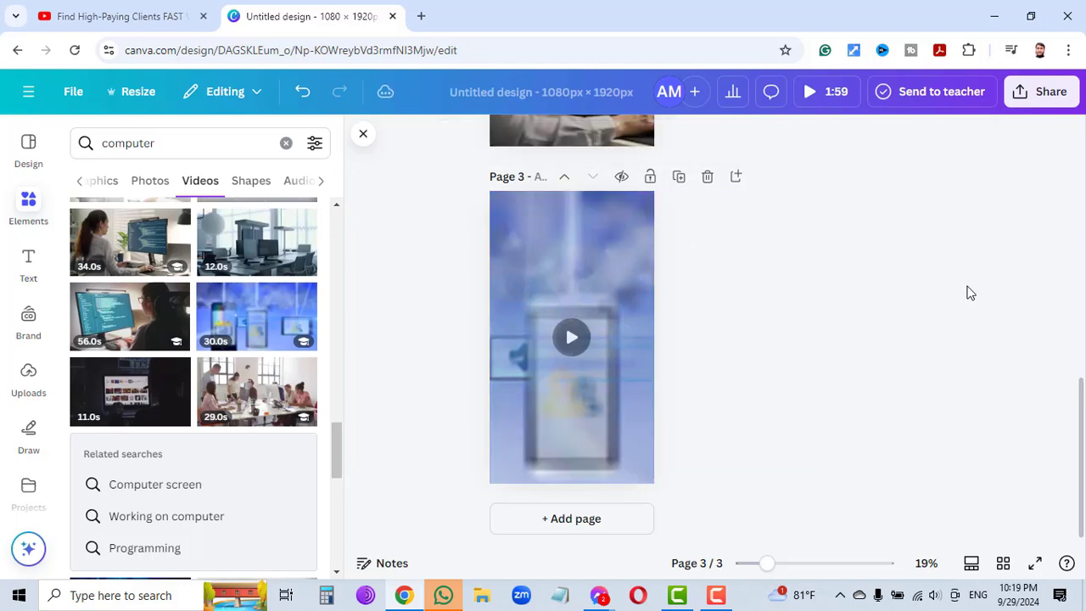
Step: Add a fourth page and insert the 29-second clip of an office team around a table
click(642, 505)
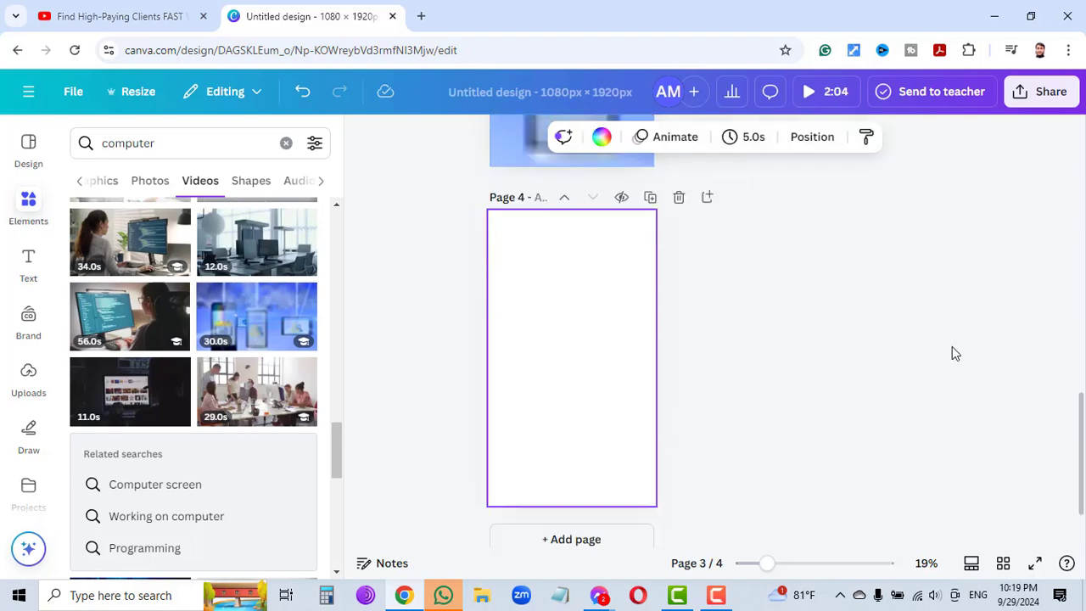
scroll(952, 345, up, 10)
scroll(951, 322, down, 10)
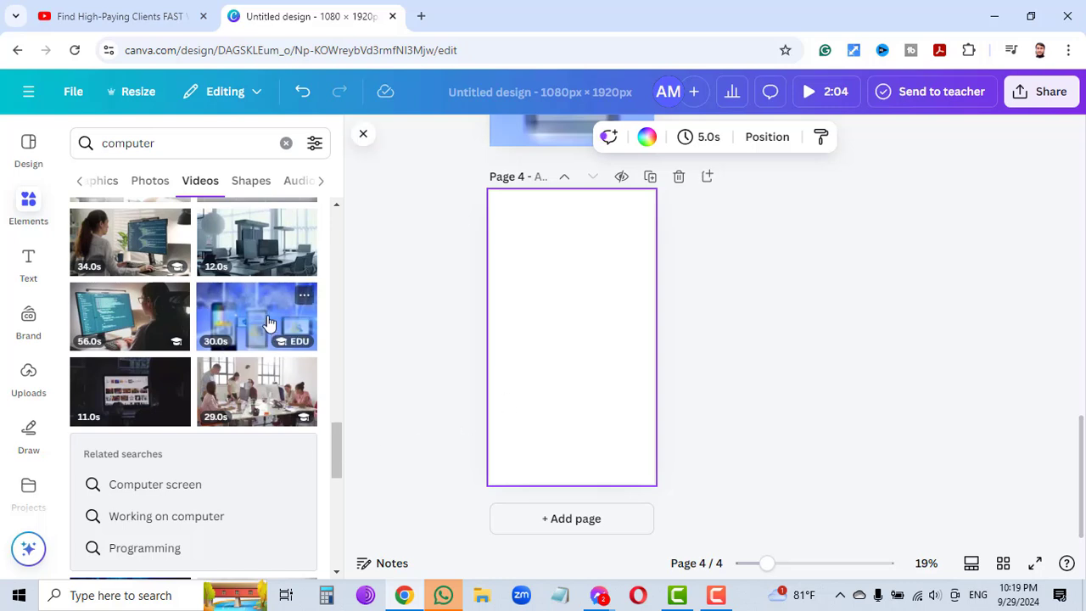
scroll(267, 315, up, 2)
scroll(278, 323, down, 2)
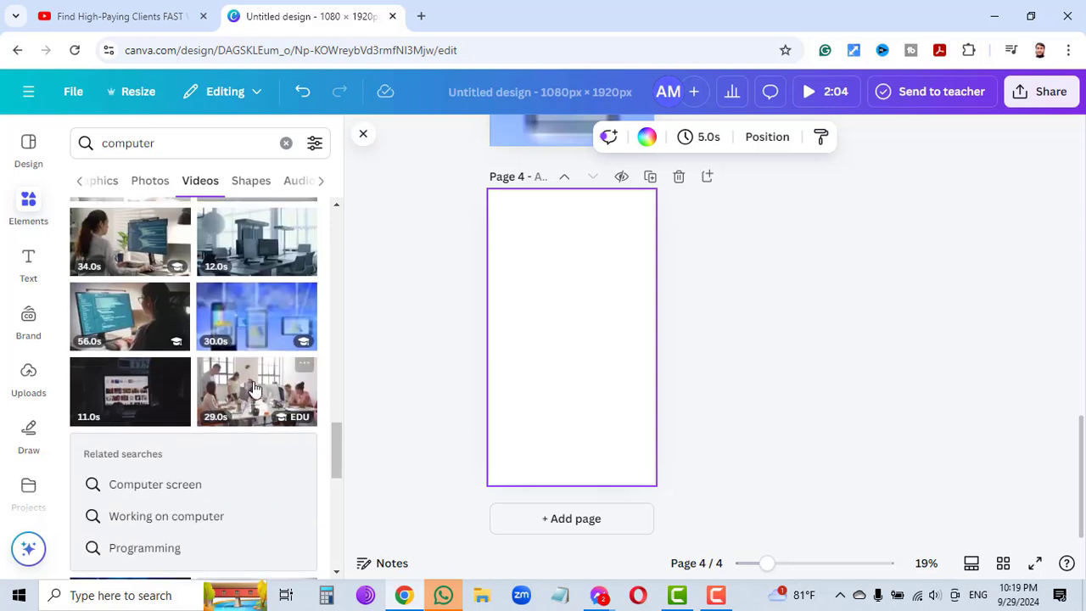
click(252, 384)
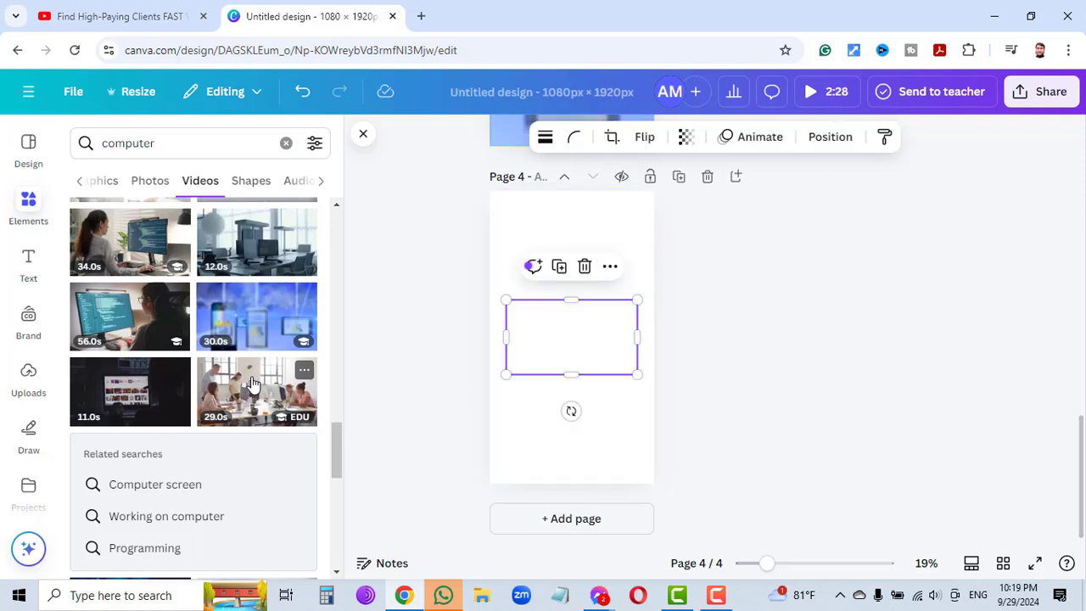
Step: Enlarge the office team clip from its corners until it covers all of page 4
drag(510, 305, 412, 170)
drag(638, 375, 790, 548)
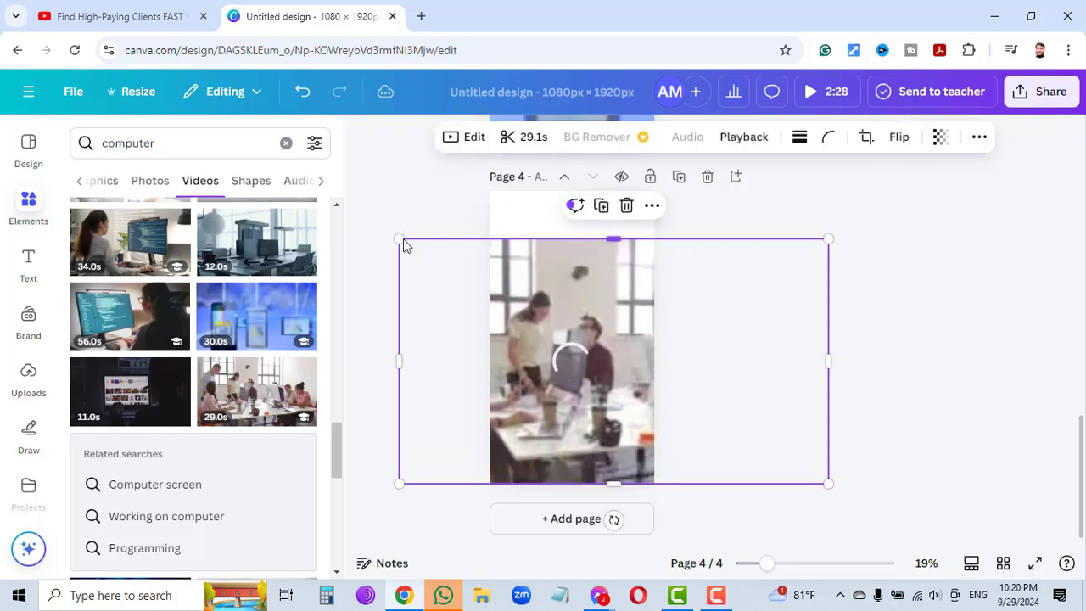
drag(401, 240, 340, 146)
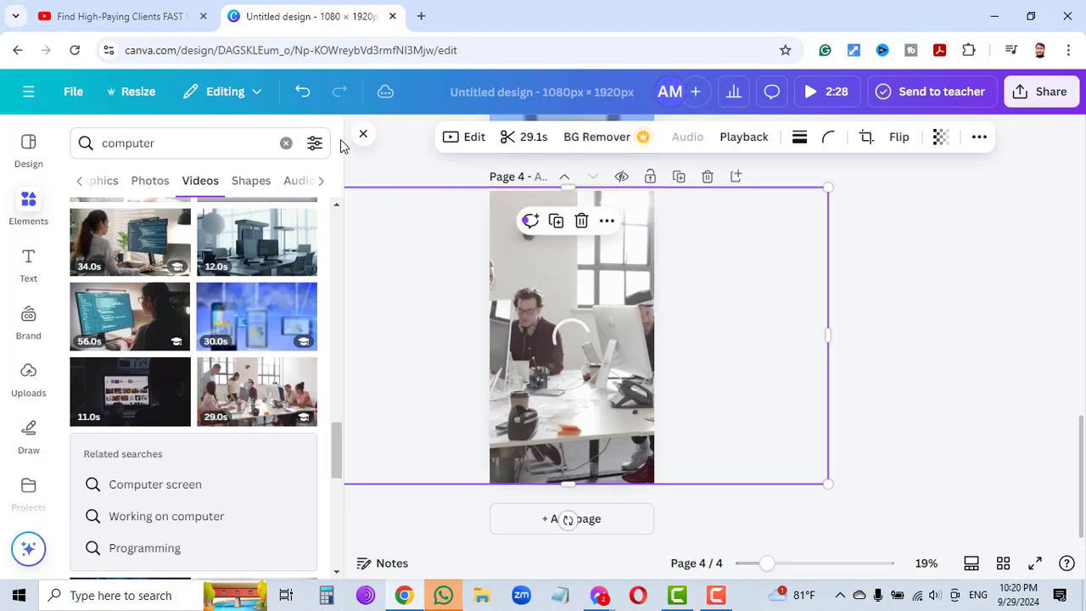
click(959, 332)
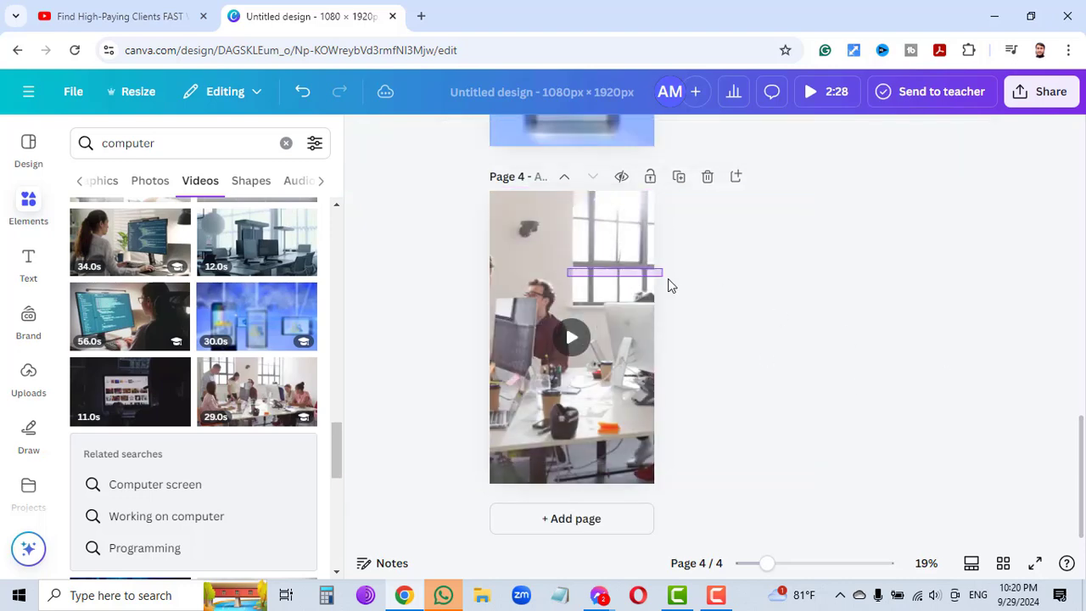
Step: Shift the page 4 clip to frame the standing woman and the monitor, and extend its upper edge to fill the page
click(556, 267)
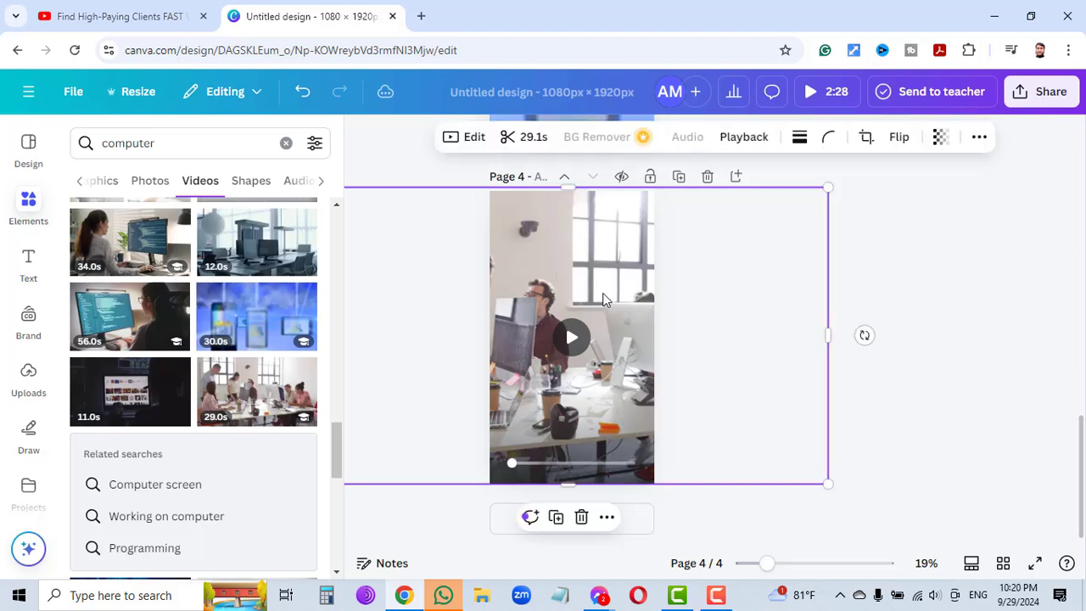
drag(606, 302, 640, 321)
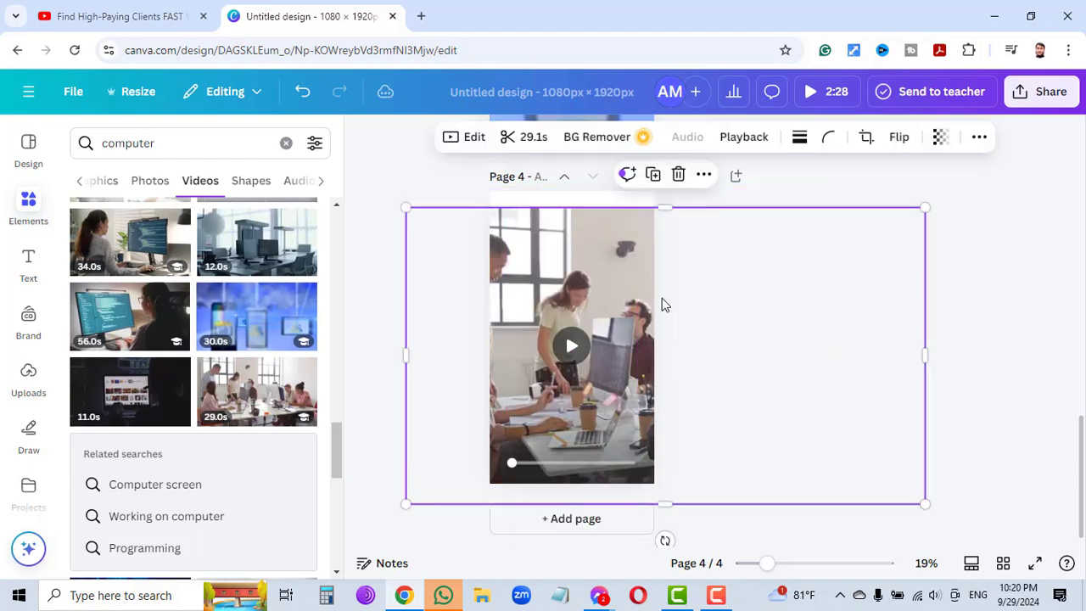
click(996, 287)
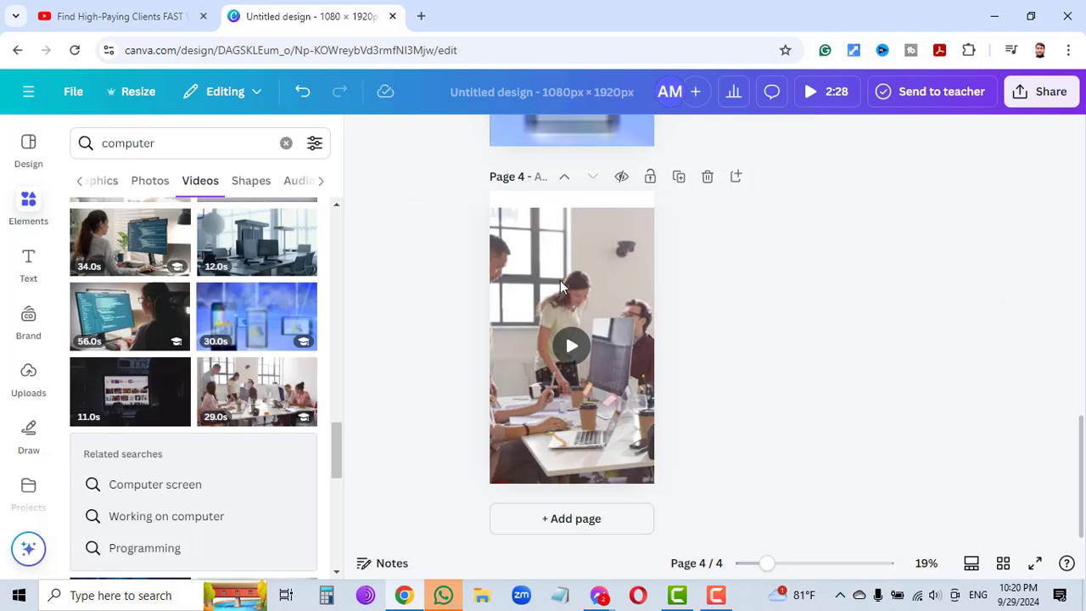
click(548, 227)
drag(666, 207, 666, 185)
click(974, 287)
Step: Add a heading to page 1 with the text "Today I discuss About", putting "About" on a second line
scroll(915, 287, up, 10)
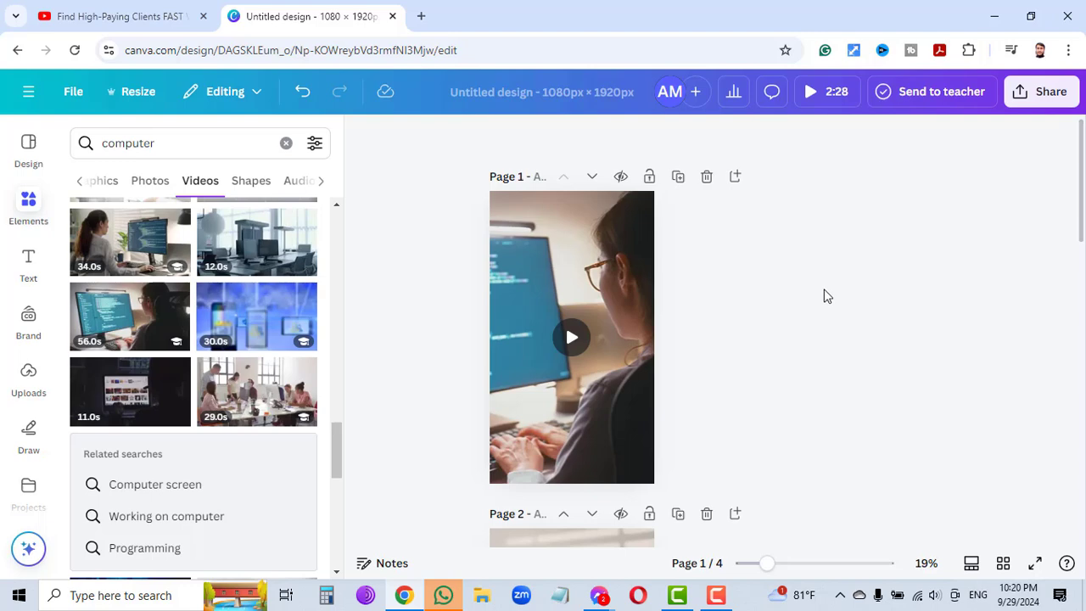
click(40, 283)
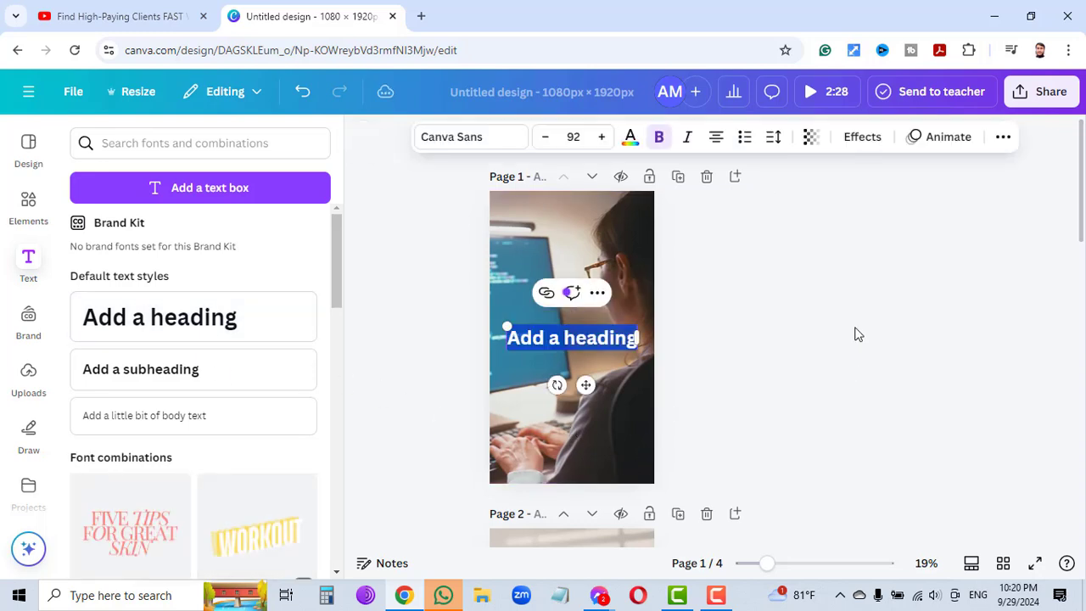
key(BackSpace)
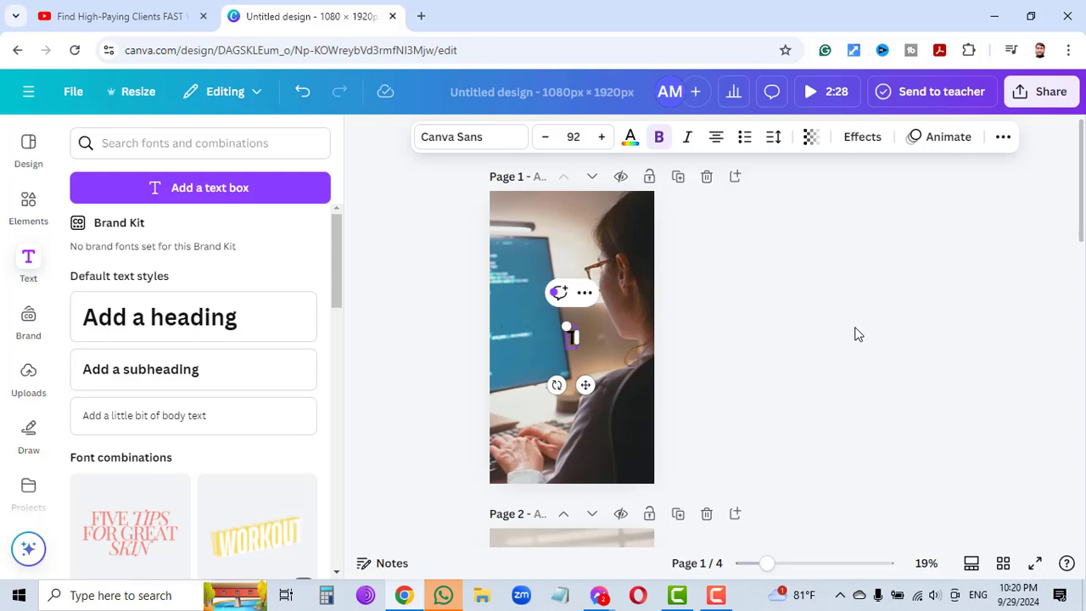
text(Today )
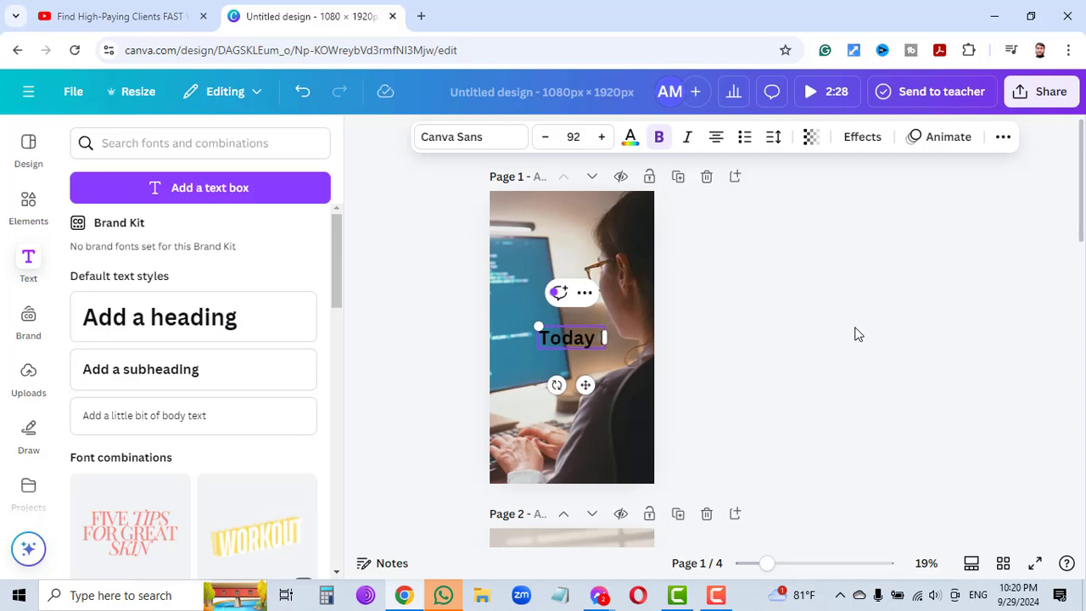
text( I disc)
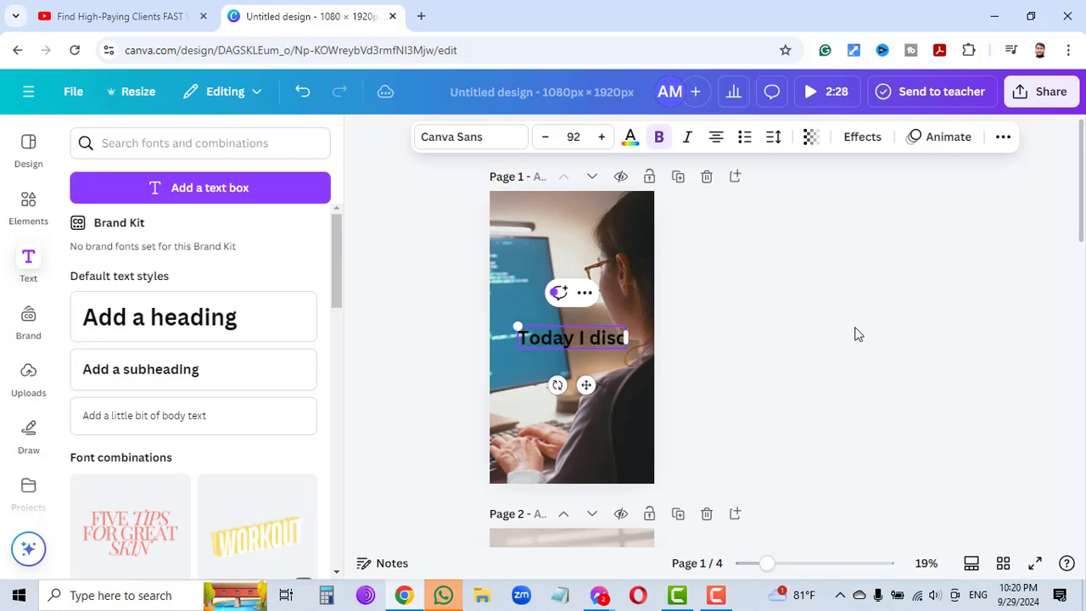
text(uss)
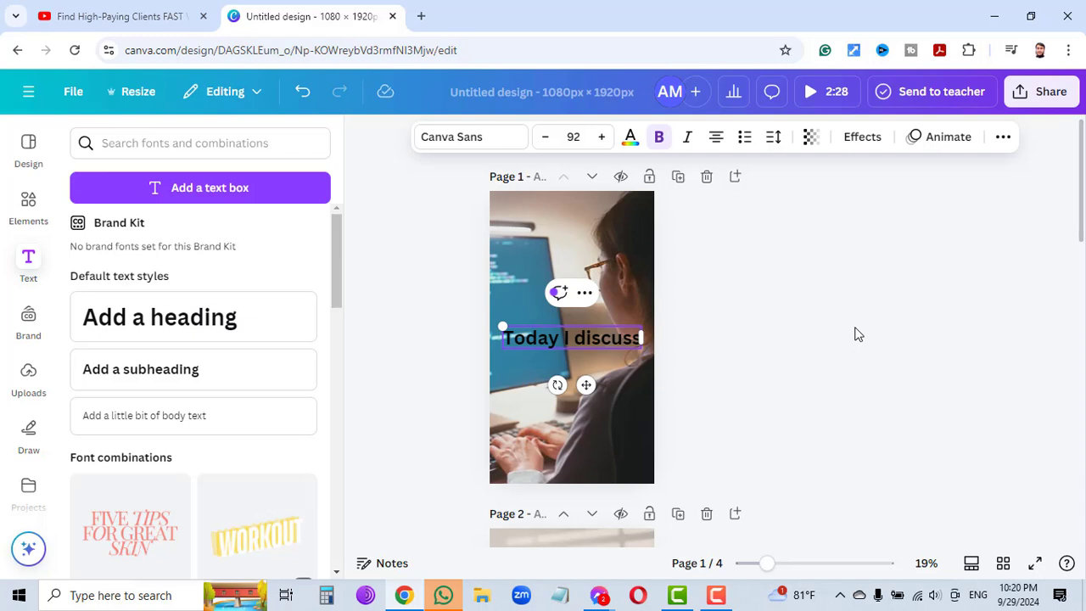
key(Return)
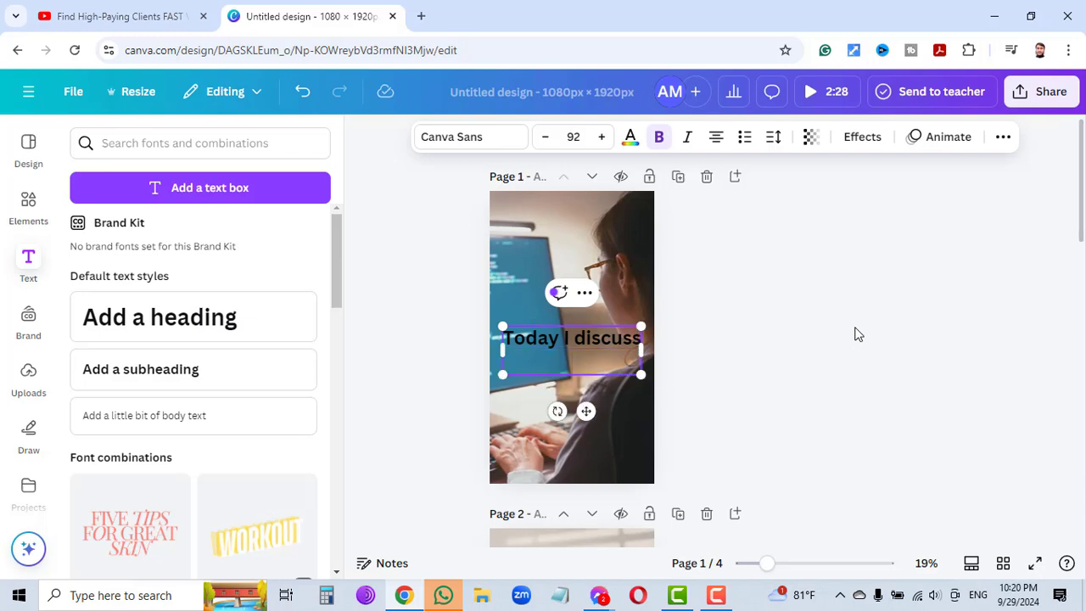
text(About)
Step: Move the "Today I discuss About" heading higher on page 1
scroll(793, 331, down, 2)
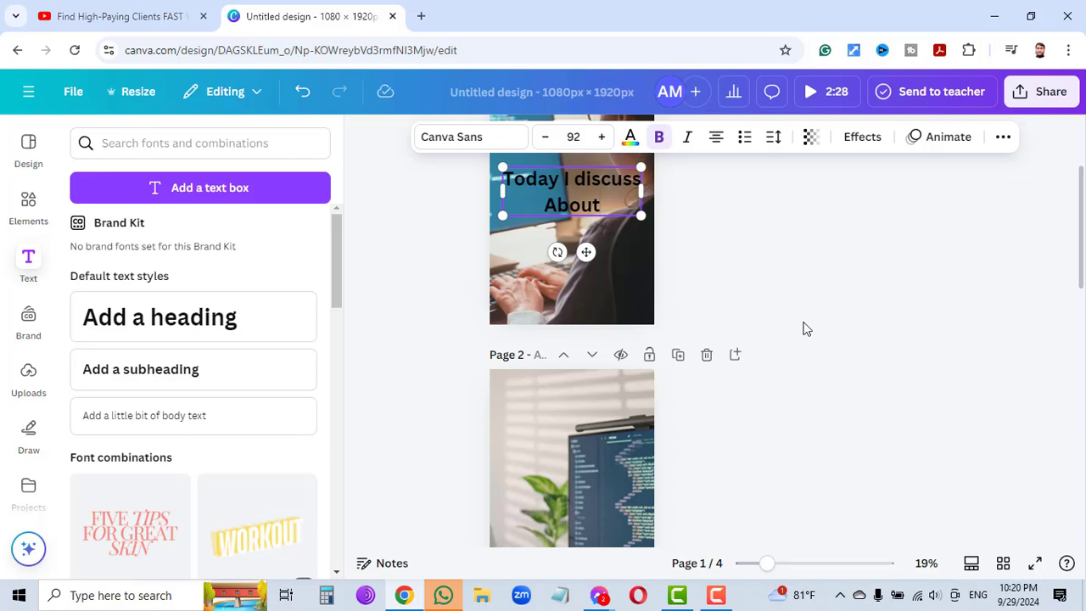
scroll(798, 318, up, 1)
scroll(784, 329, down, 2)
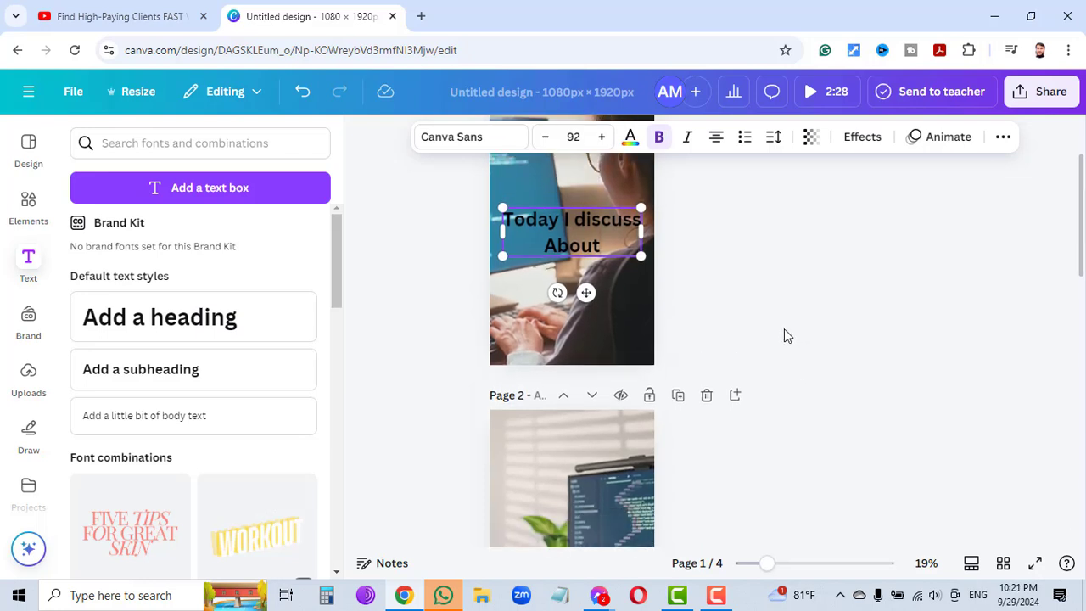
scroll(782, 327, up, 1)
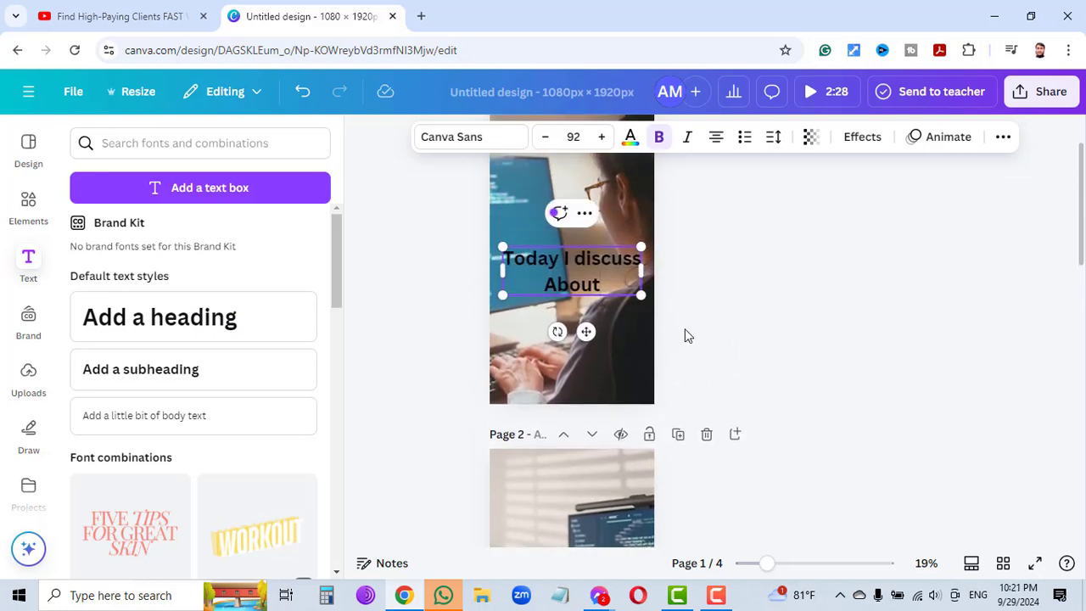
drag(586, 332, 583, 280)
click(857, 331)
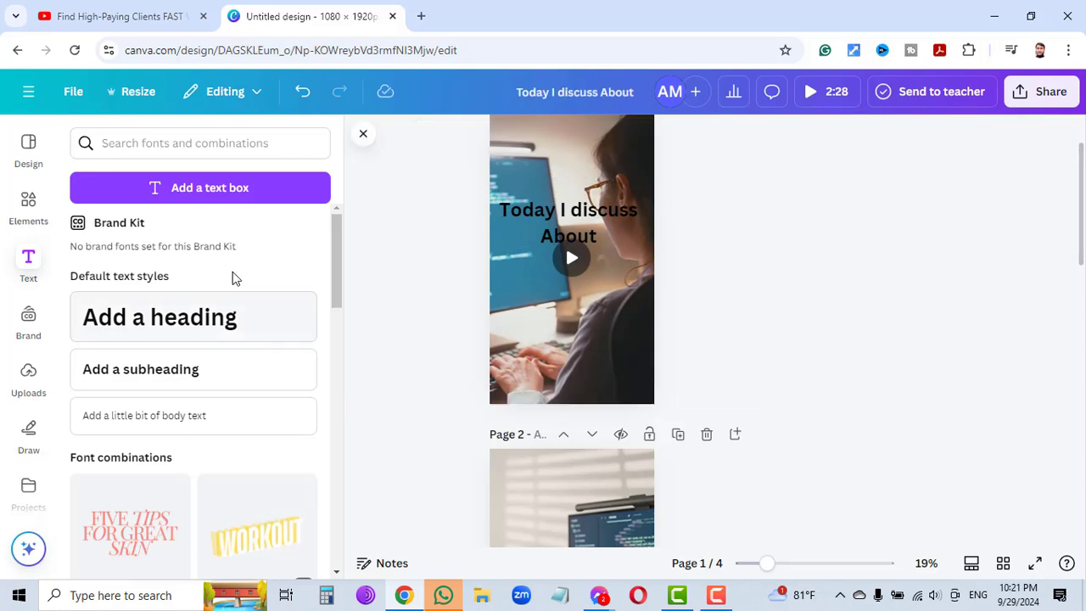
Step: Add a second heading below the first on page 1, reading "How to get Client" and "In Social Media" on two lines
click(218, 332)
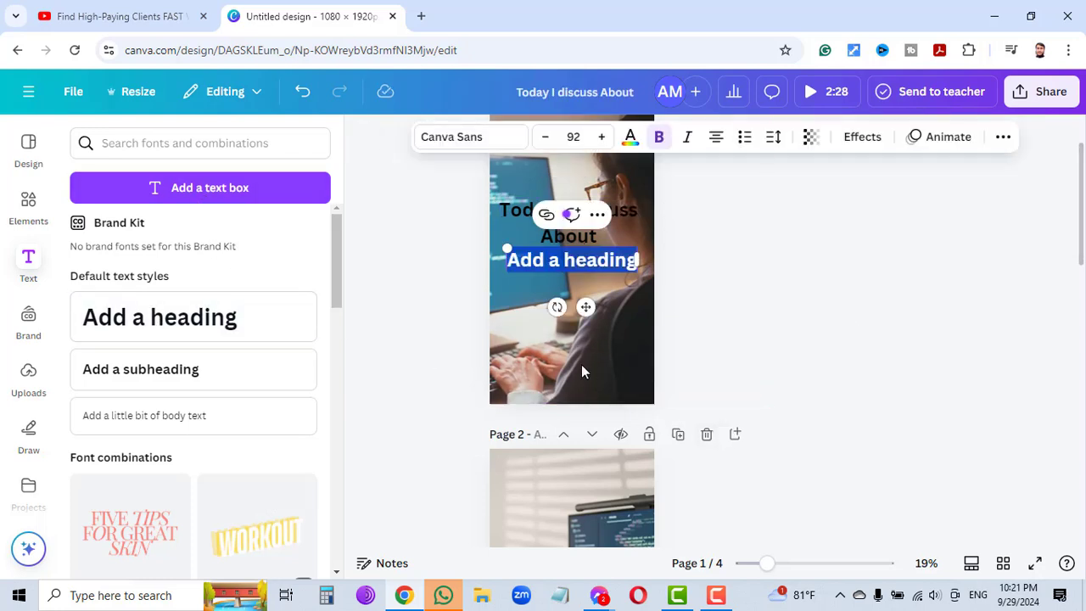
drag(586, 307, 596, 352)
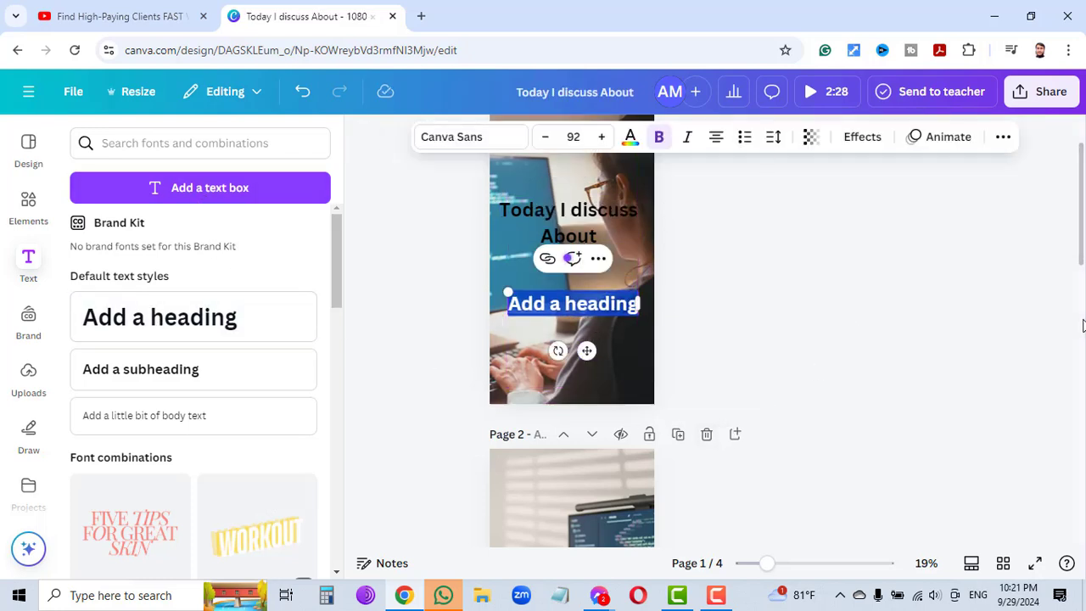
text(How)
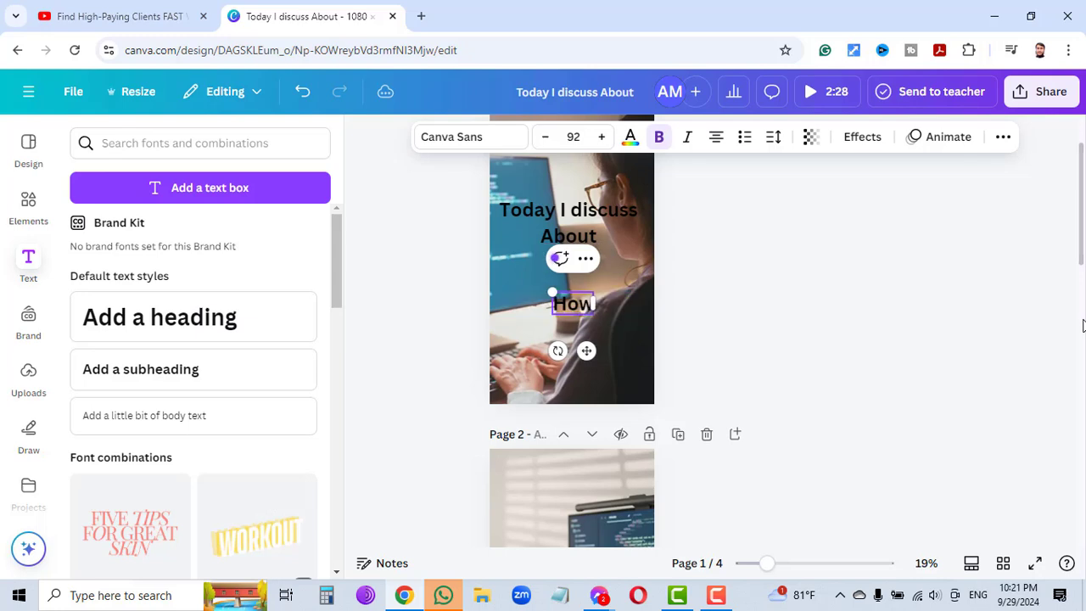
text( tr)
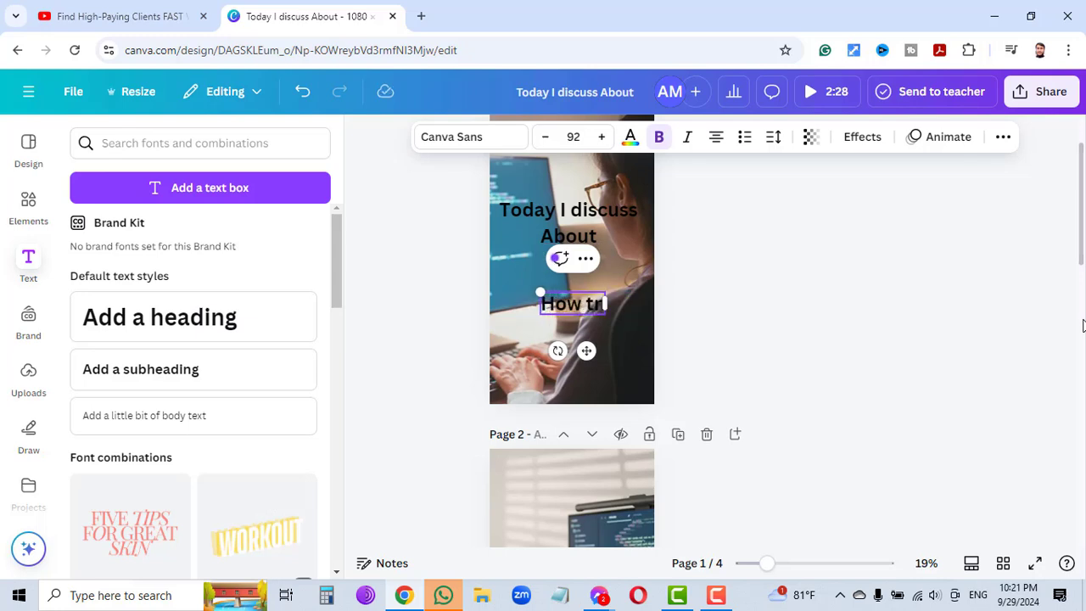
key(BackSpace)
text(o get)
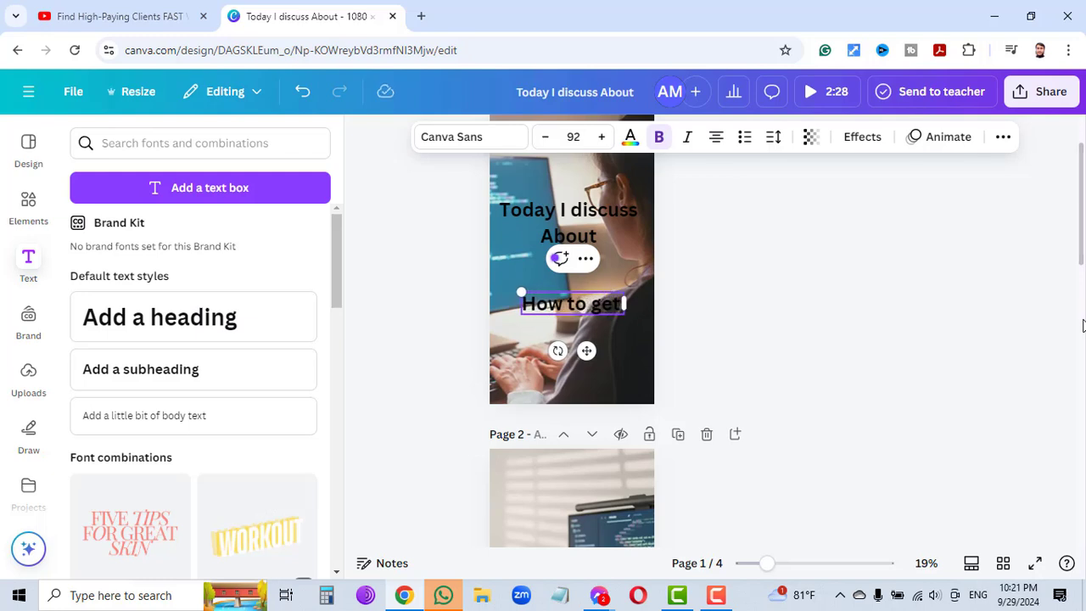
text( C)
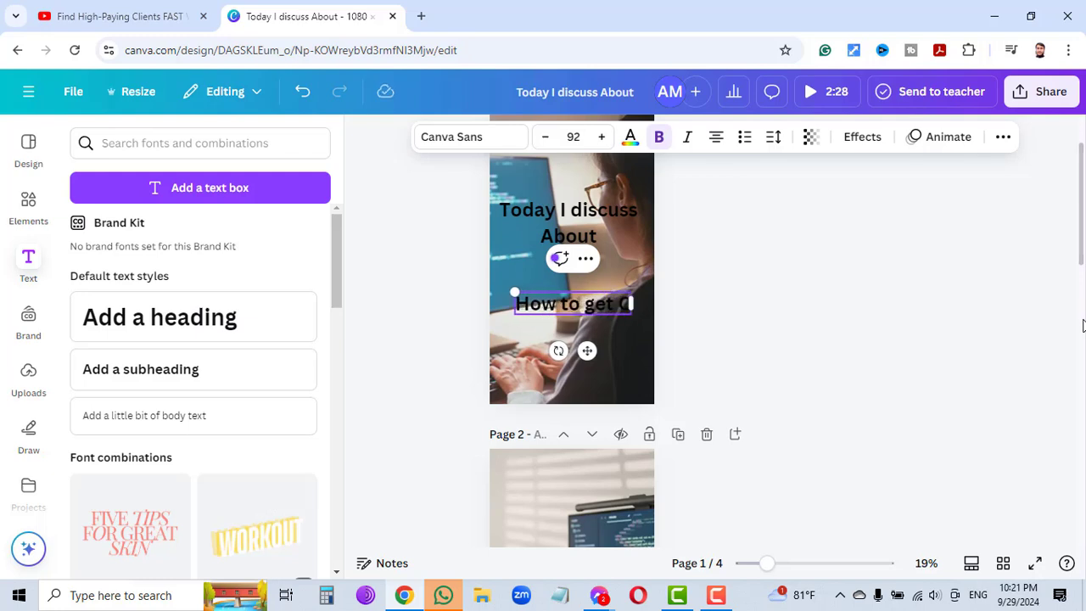
text(lien)
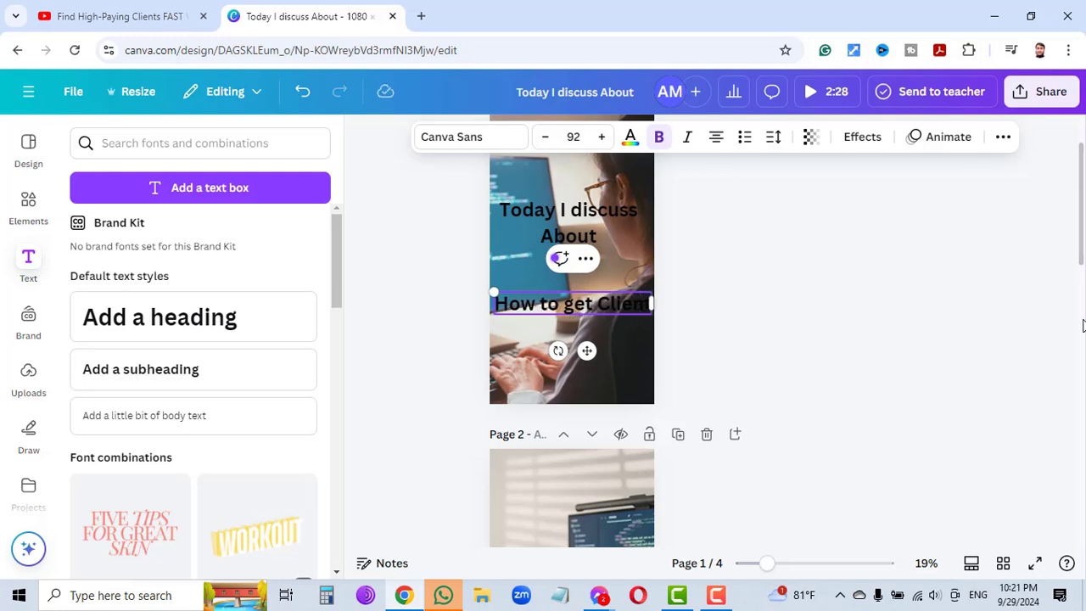
text(t)
key(Return)
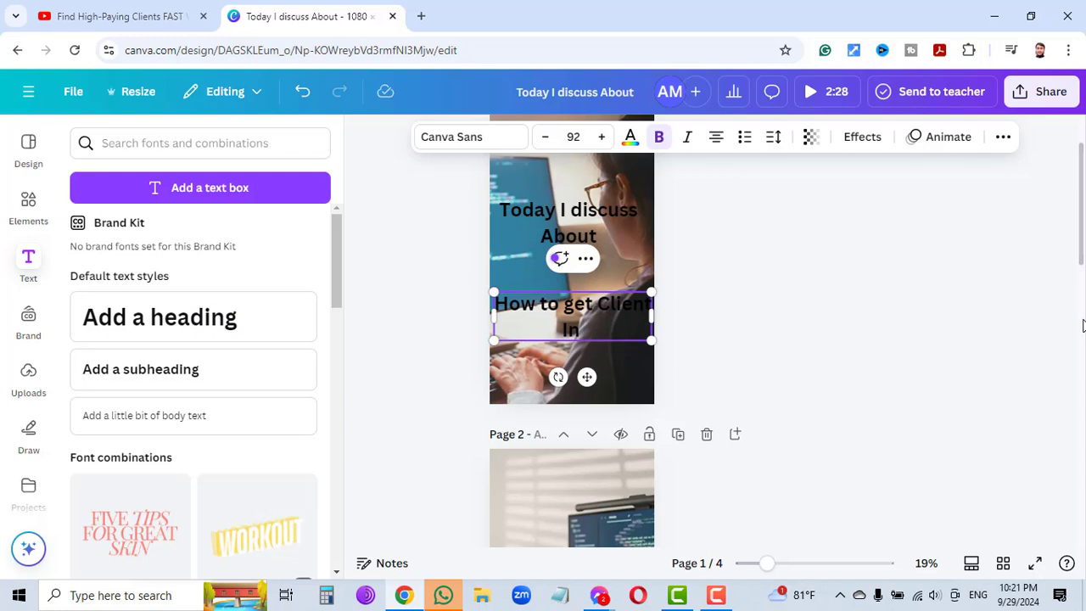
text(In Social Me)
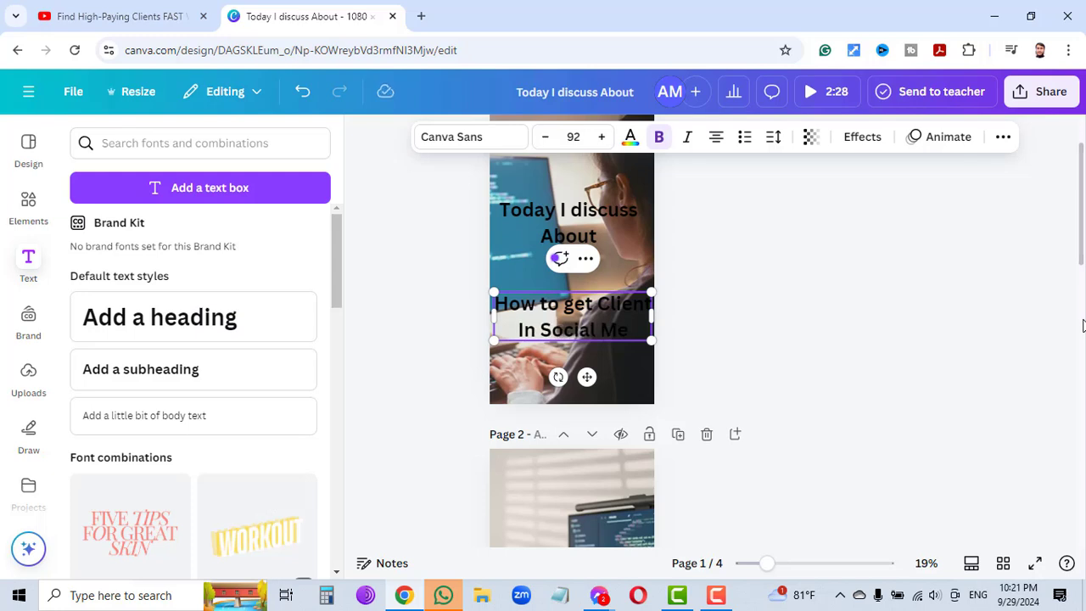
text(dia)
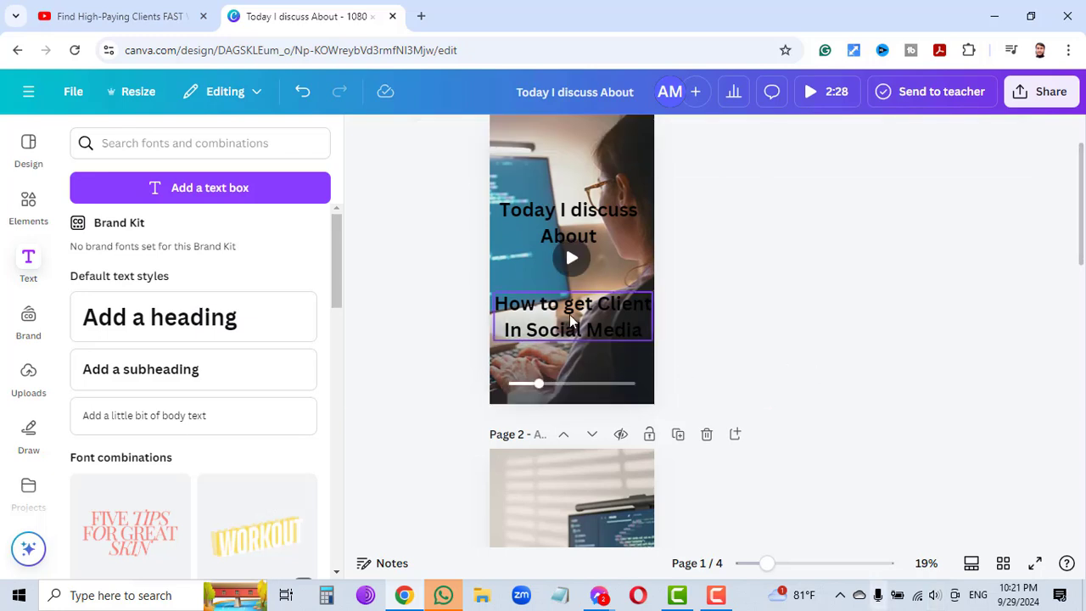
Step: Shrink the "How to get Client In Social Media" heading to size 76.6 and center it closely below the first heading
drag(573, 310, 568, 287)
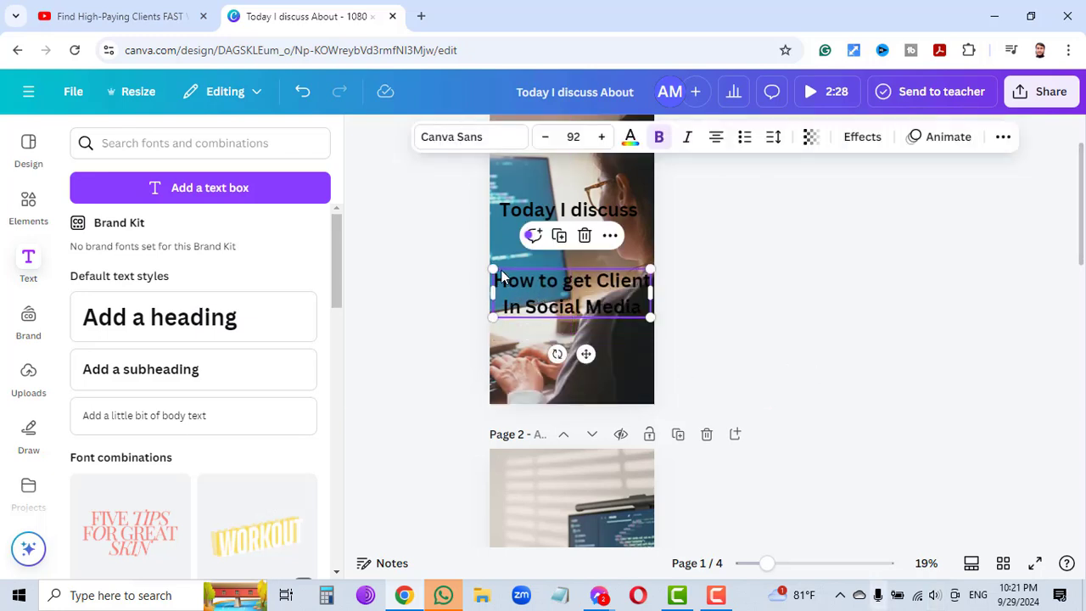
drag(493, 268, 519, 274)
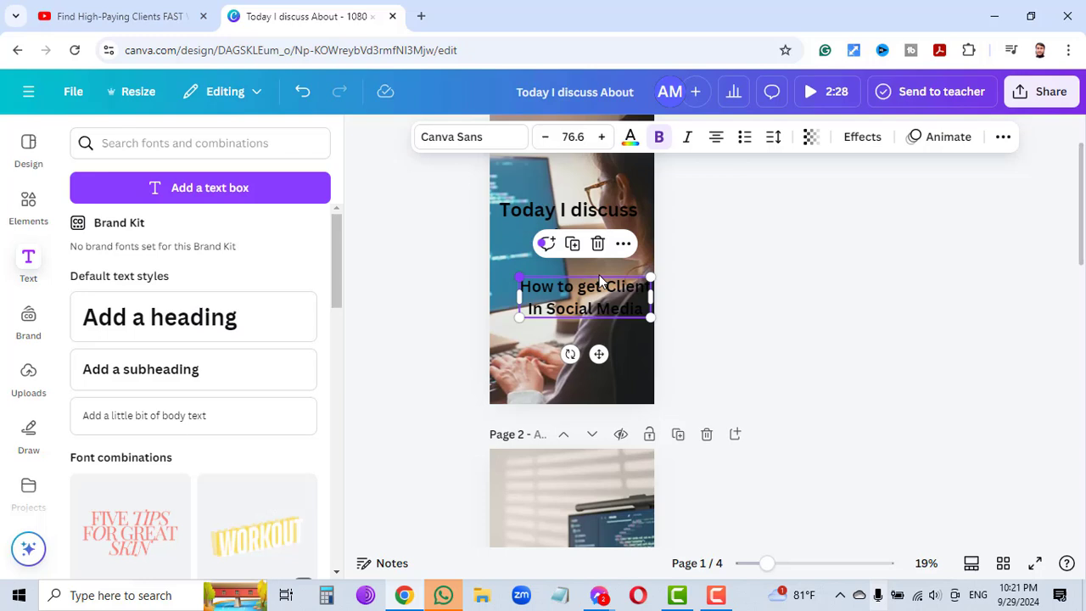
click(690, 285)
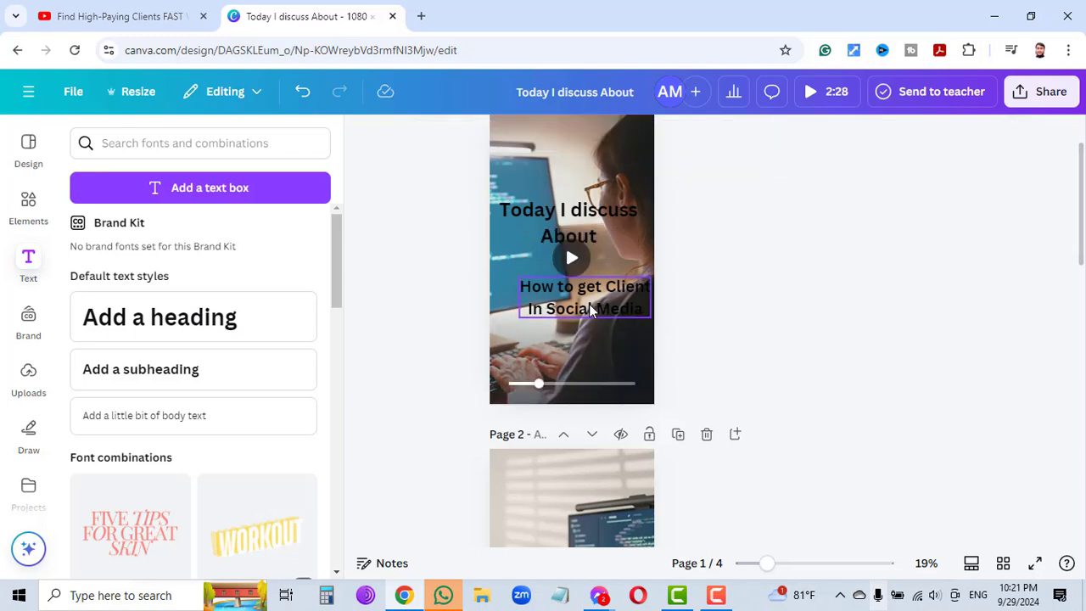
drag(589, 304, 587, 311)
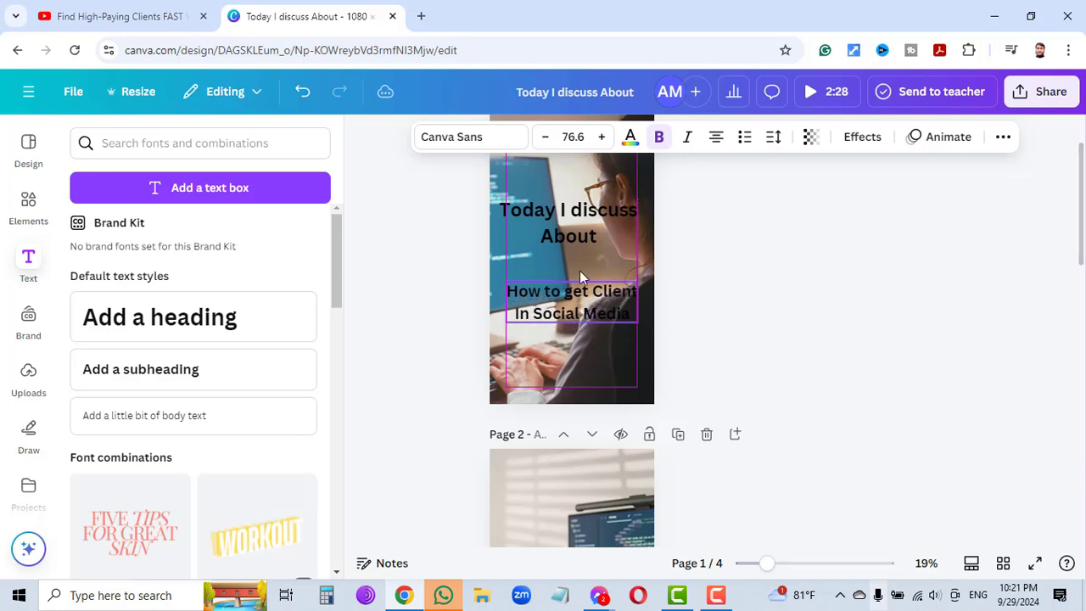
Step: Move the "Today I discuss About" heading down on page 1, just above the "How to get Client In Social Media" heading
drag(577, 227, 575, 243)
click(714, 302)
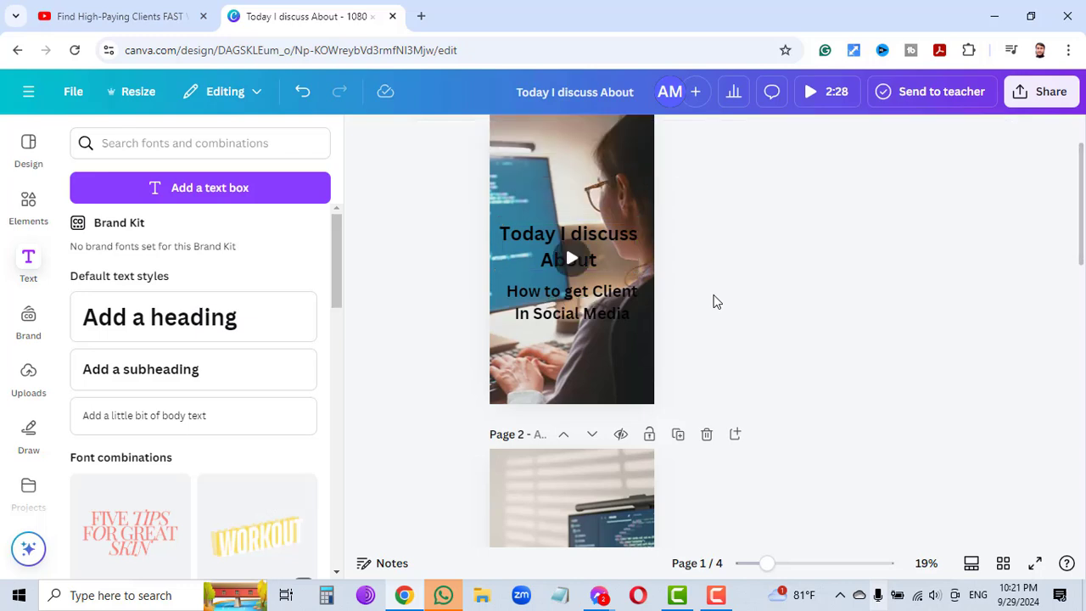
Step: Add a heading to page 2 and place it in the upper part of the page
scroll(755, 327, down, 3)
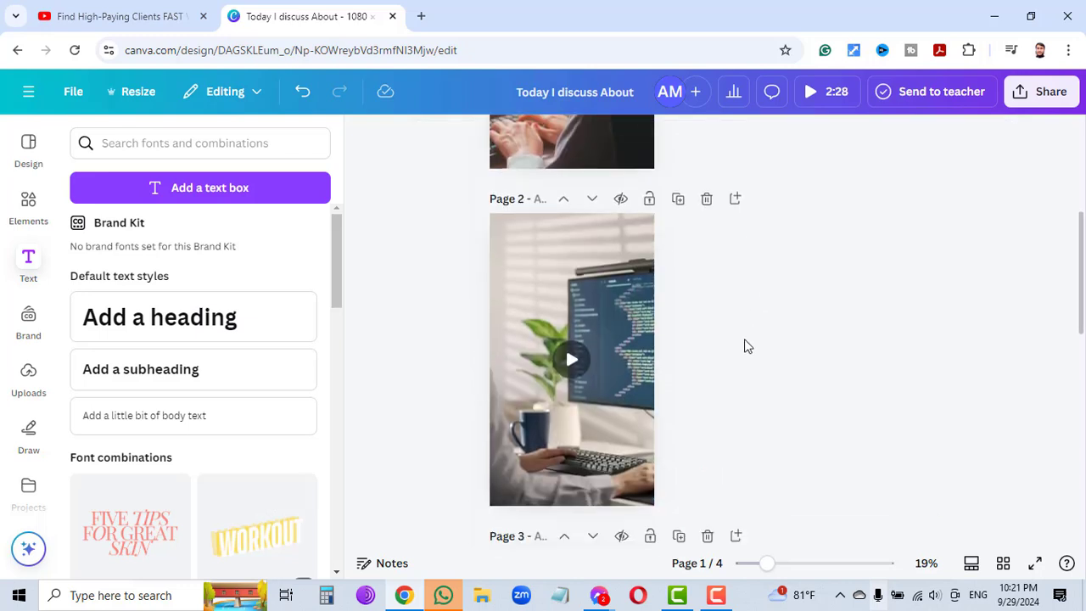
click(163, 330)
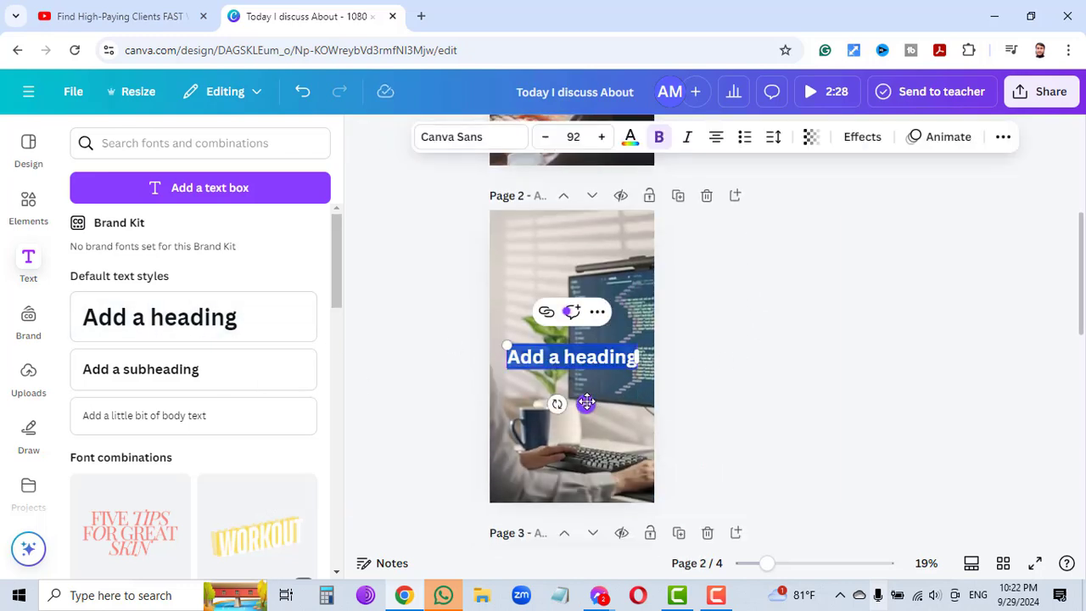
drag(587, 402, 585, 334)
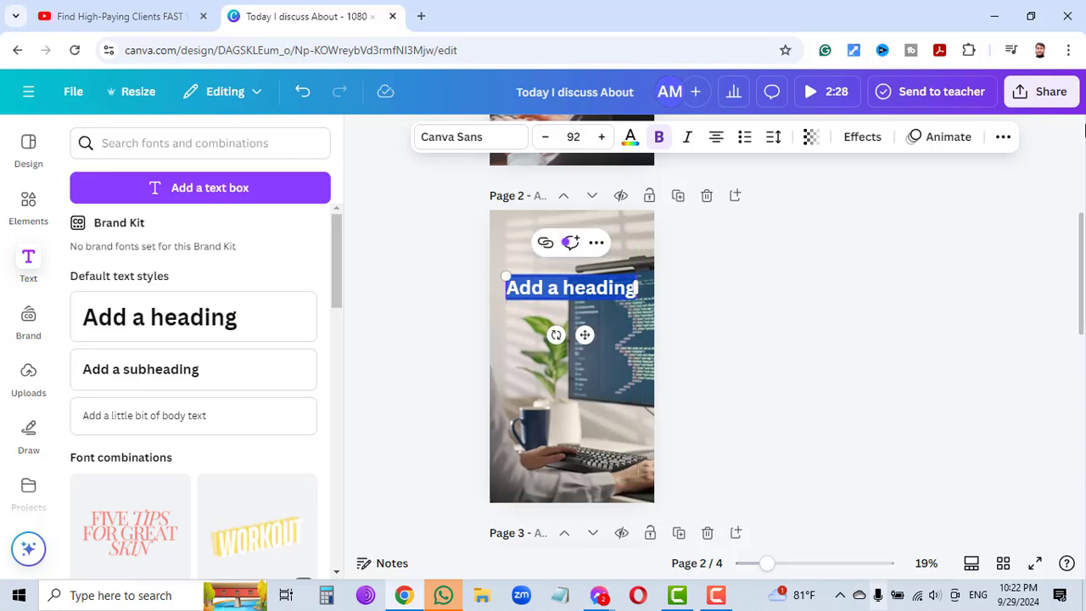
Step: Replace the page 2 heading placeholder with "Step 1:", "Organic Marketing" and "In Facebook", starting each phrase on a new line
text(S)
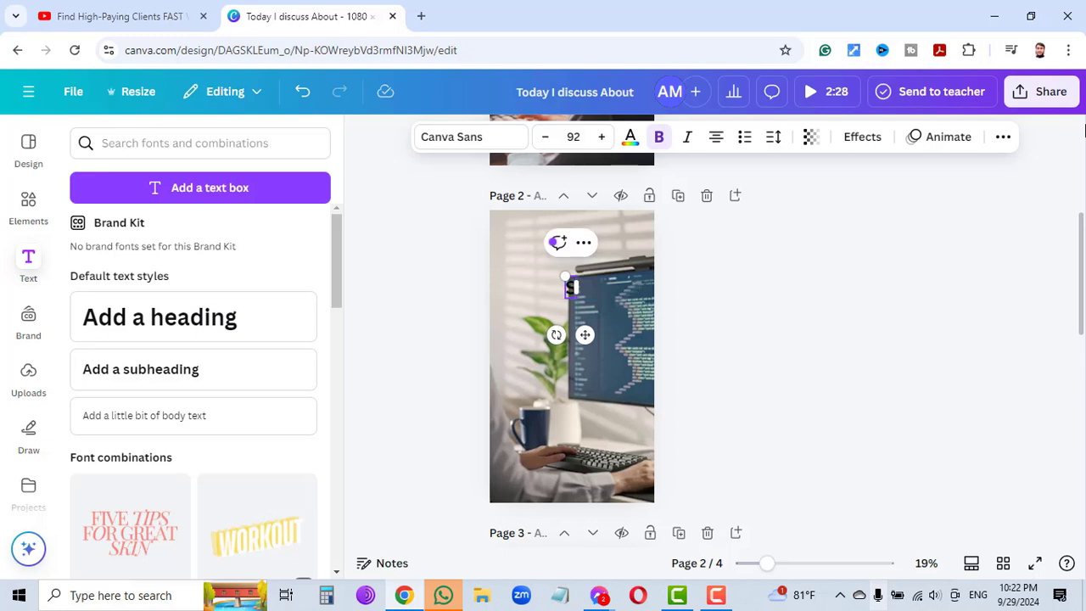
text(tep)
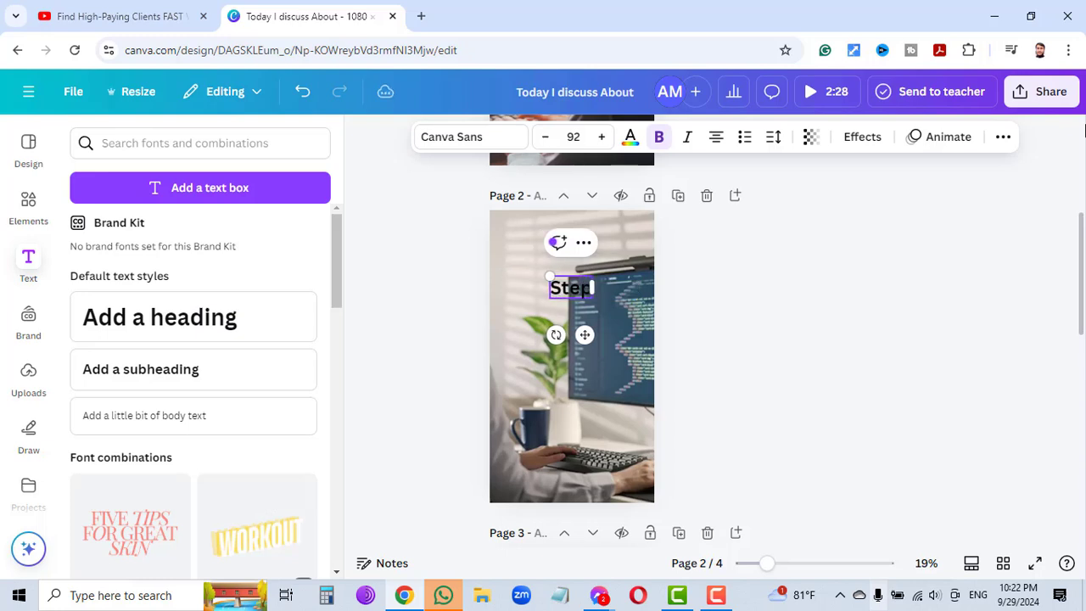
text( 1)
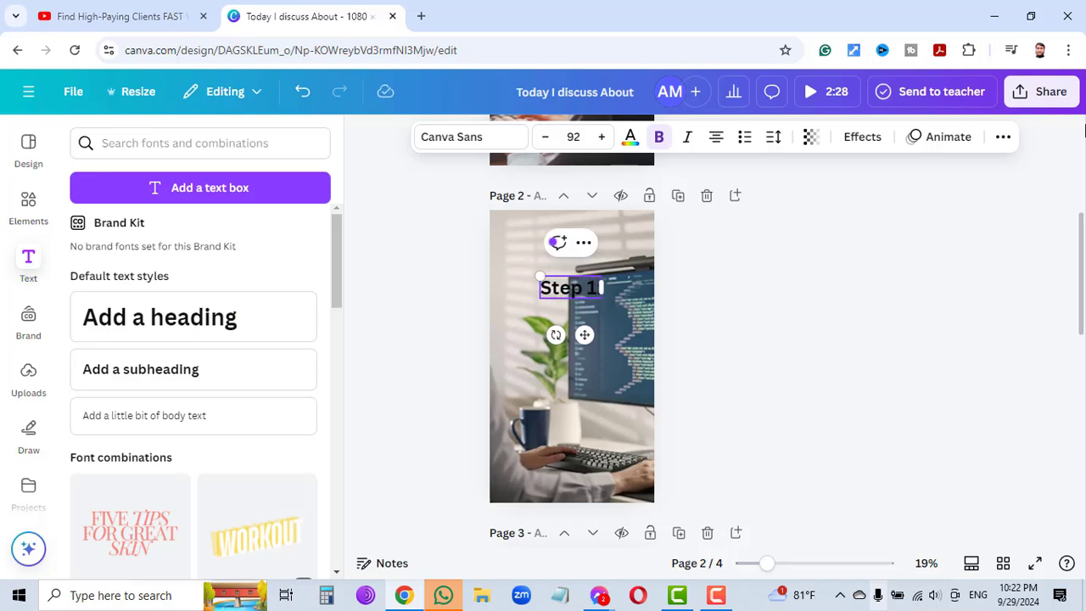
text(:)
key(Return)
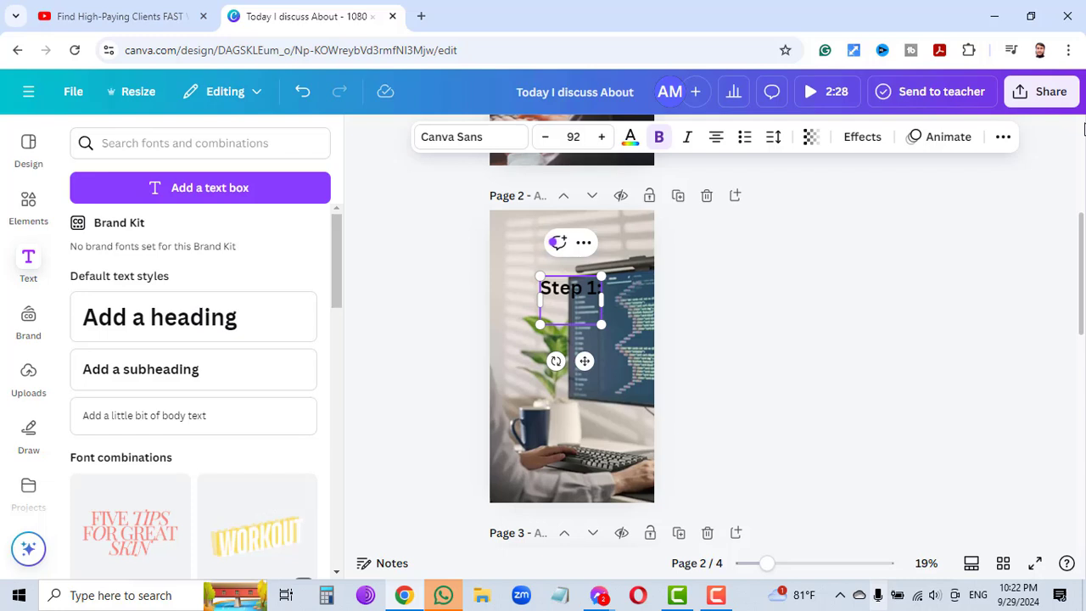
text(Organic)
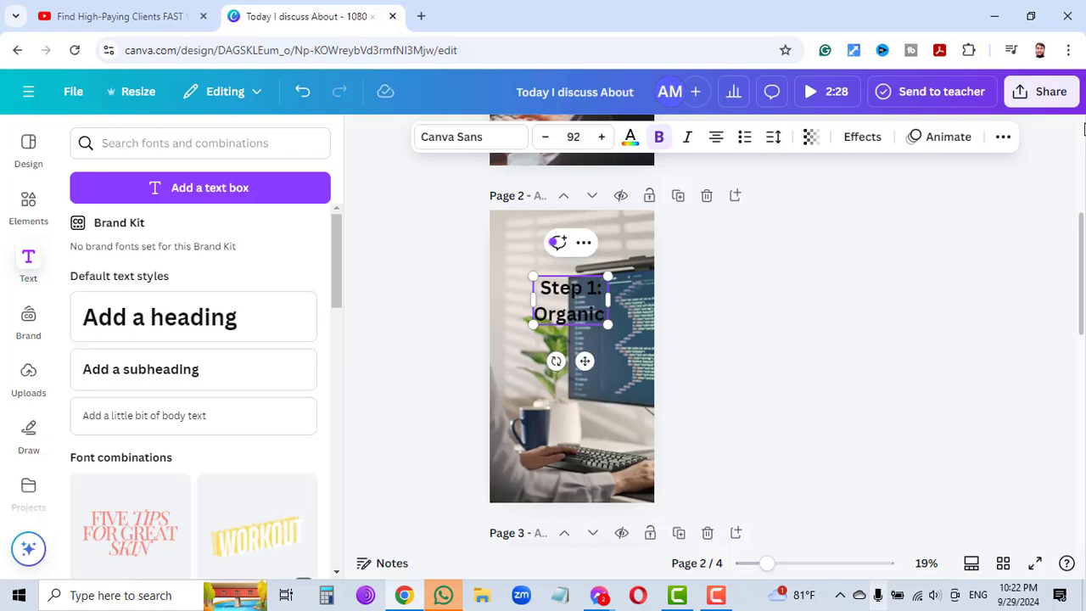
text( Ma)
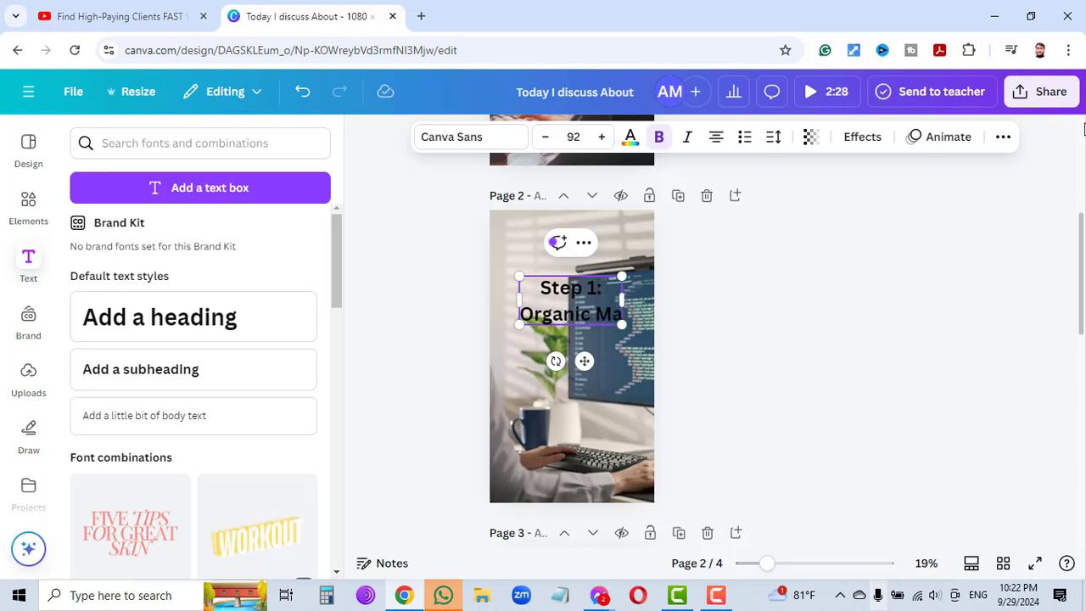
text(rketin)
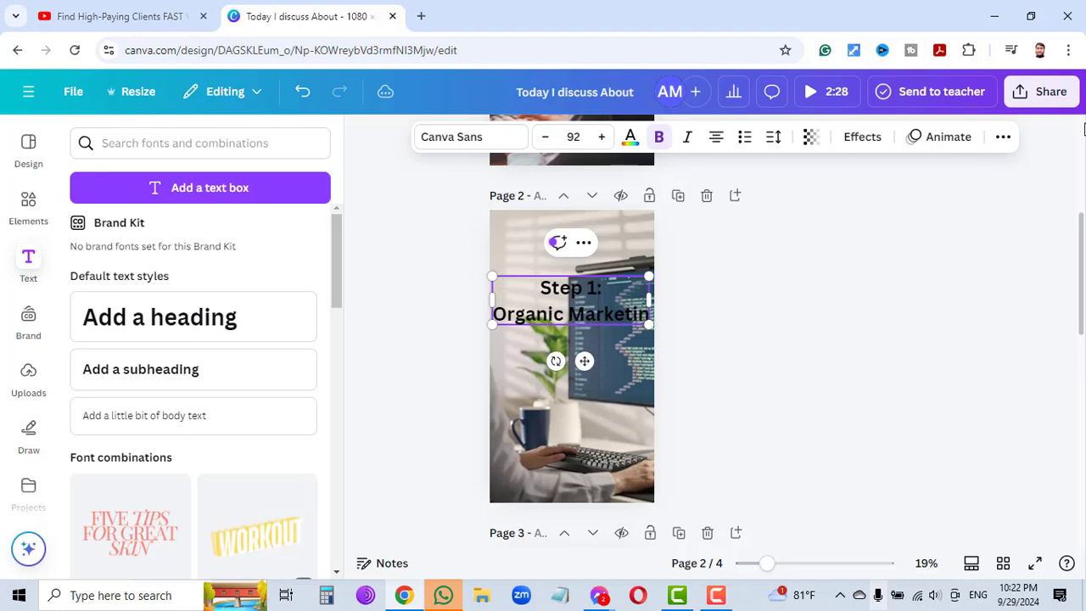
text(g)
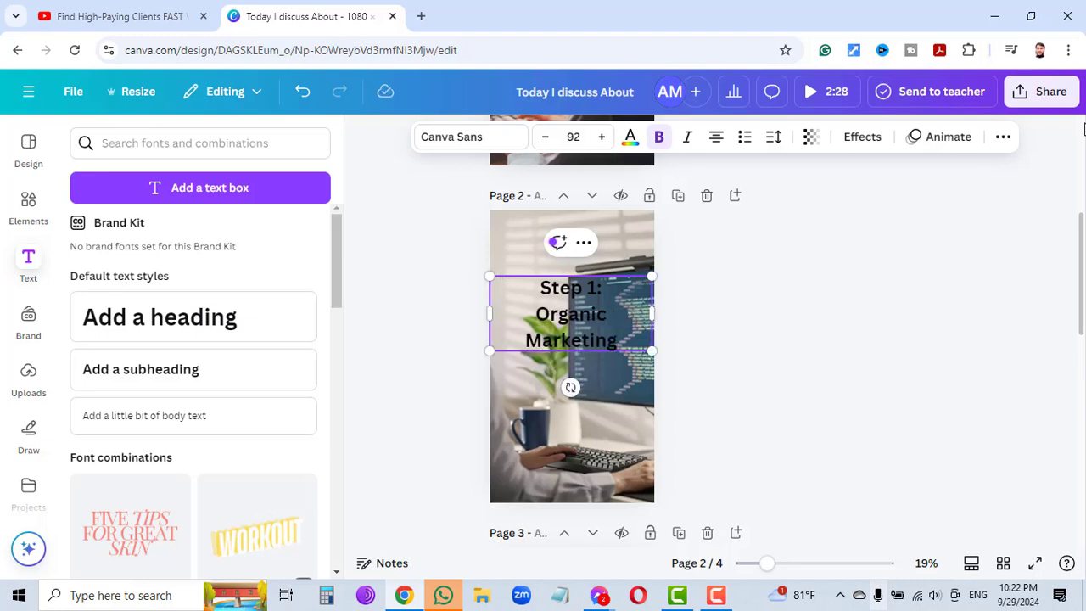
key(Return)
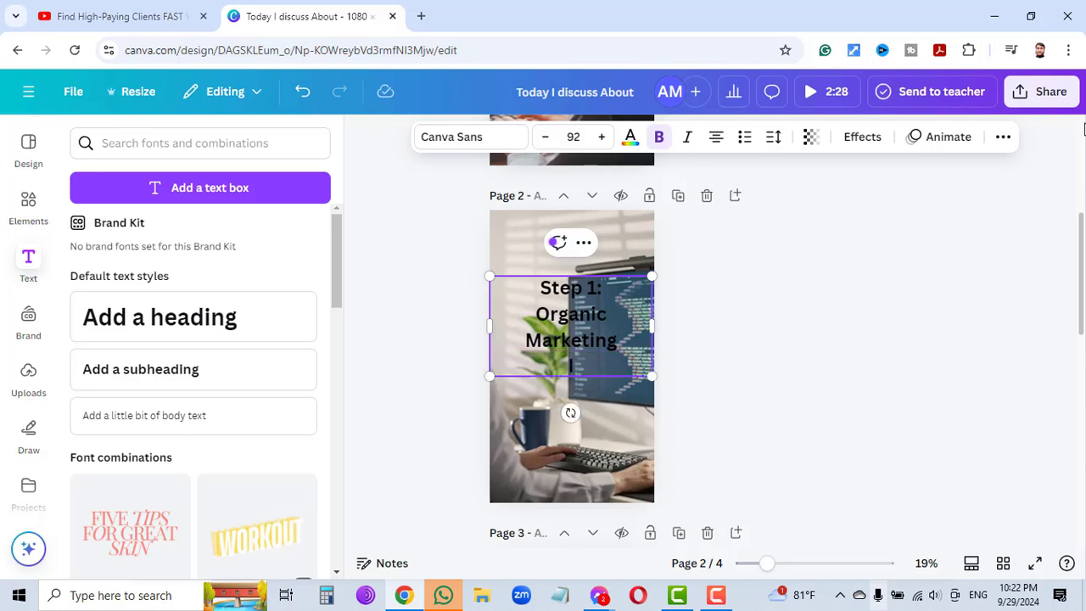
text(In Facebook)
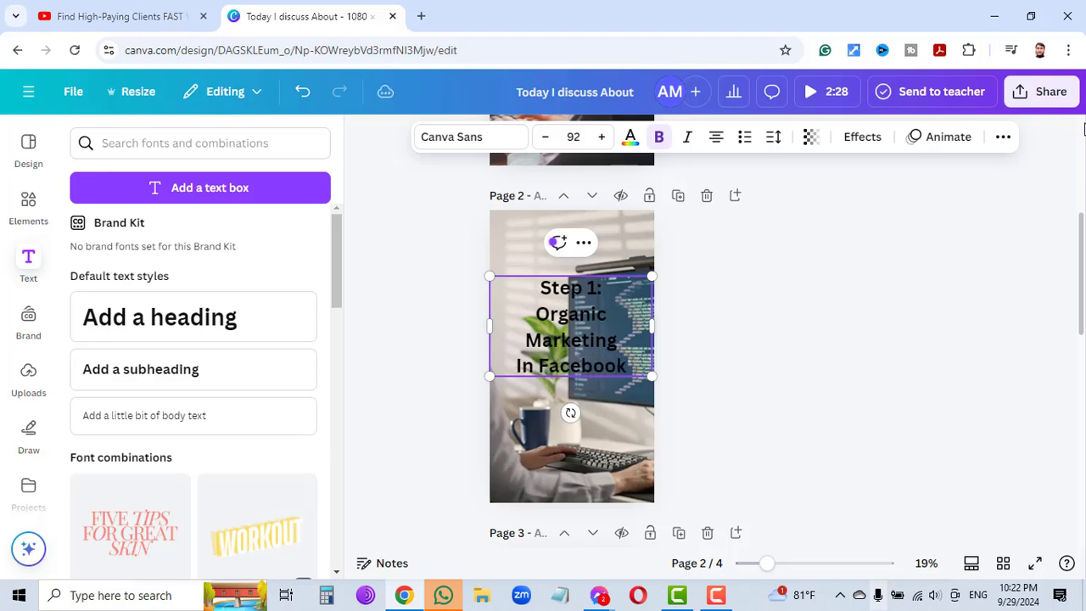
click(784, 411)
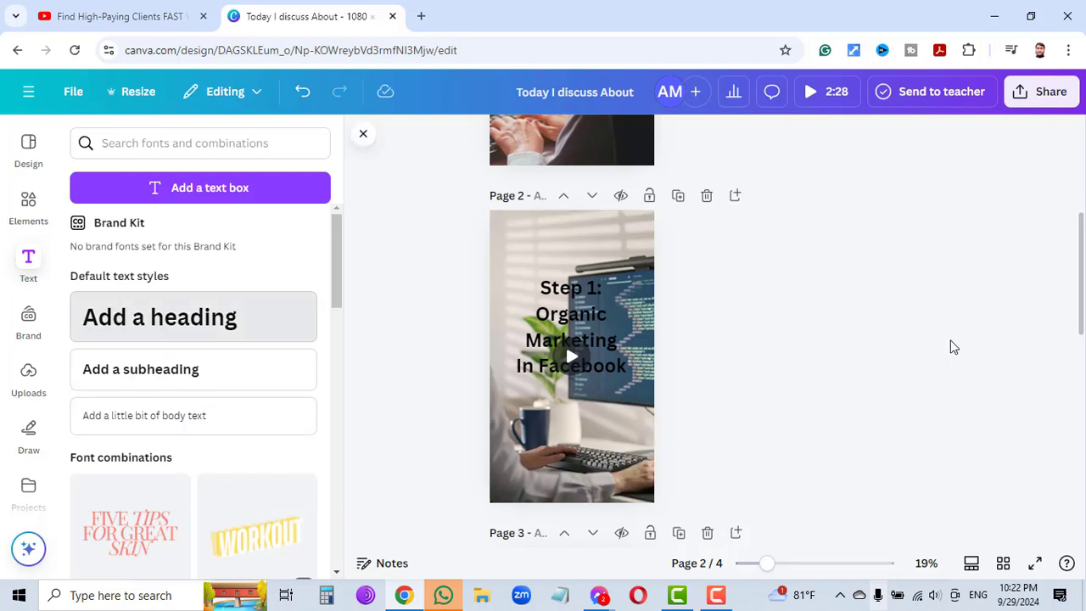
Step: Add another heading and move it from page 2 onto the upper part of page 3
scroll(921, 361, down, 3)
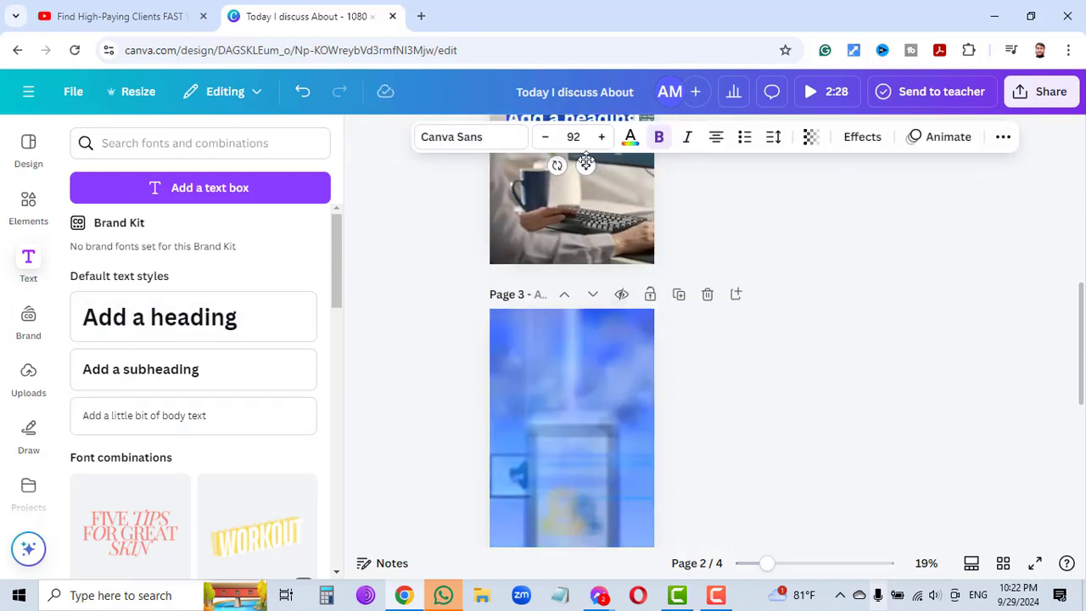
drag(586, 163, 586, 410)
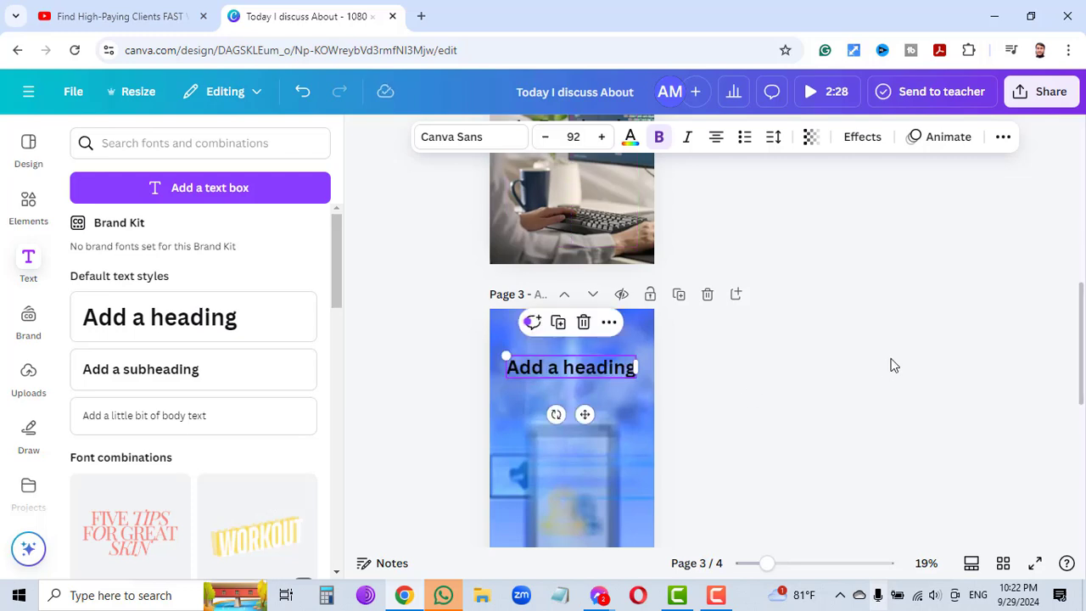
key(ctrl+a)
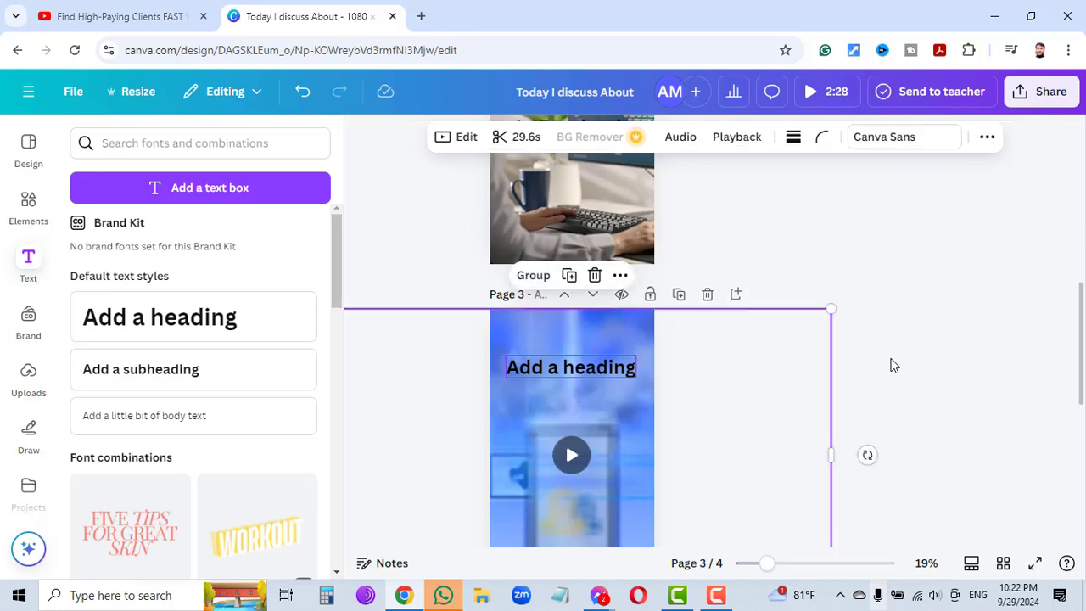
click(967, 269)
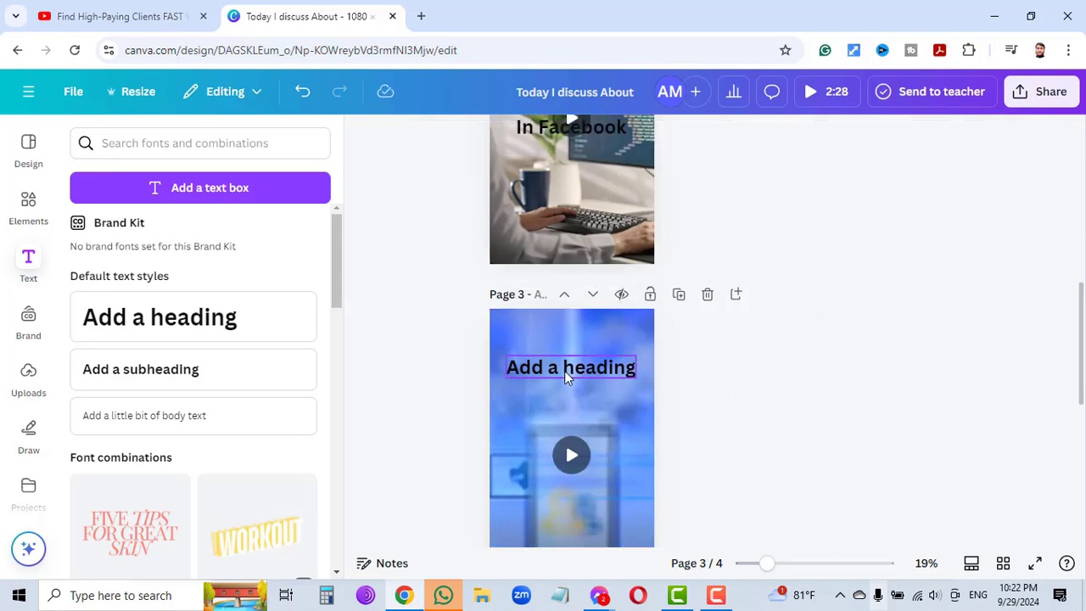
Step: Replace the page 3 heading placeholder with "Step 2:" and start a new line below it
double_click(564, 374)
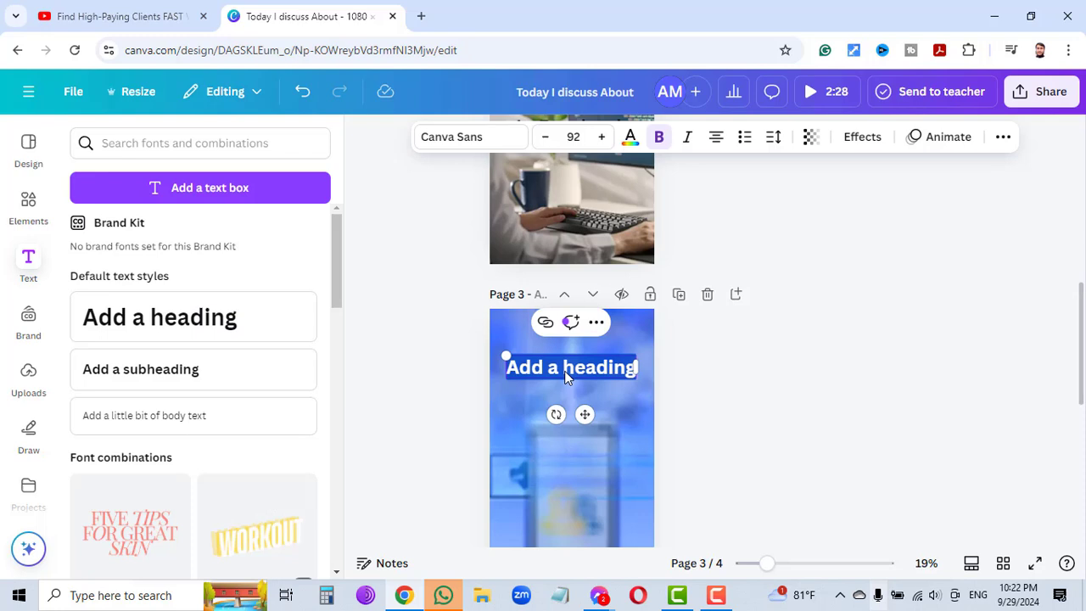
text(Ste)
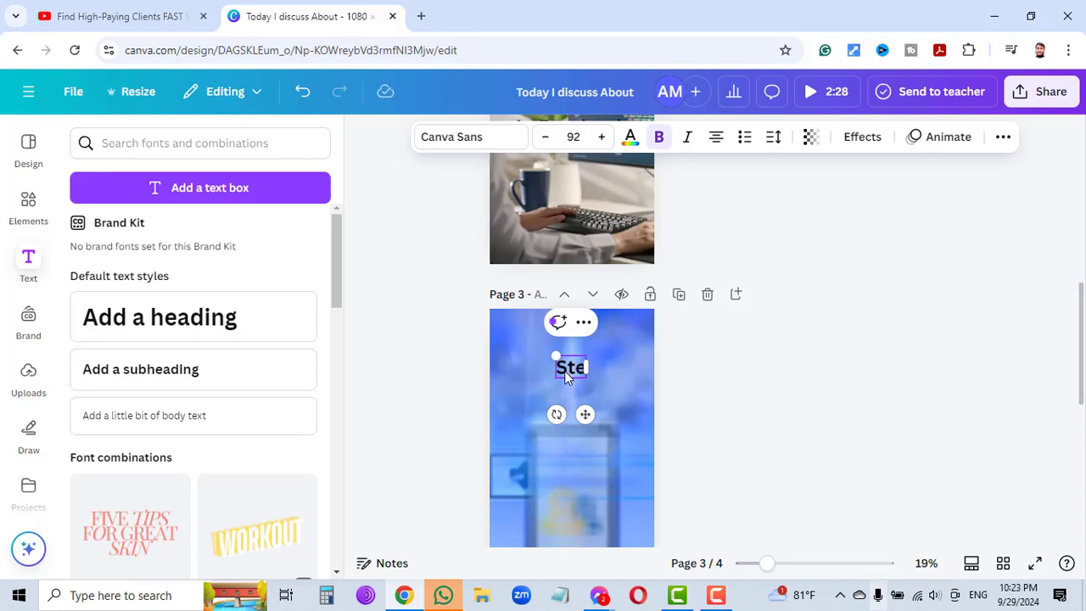
text(p)
scroll(964, 409, up, 5)
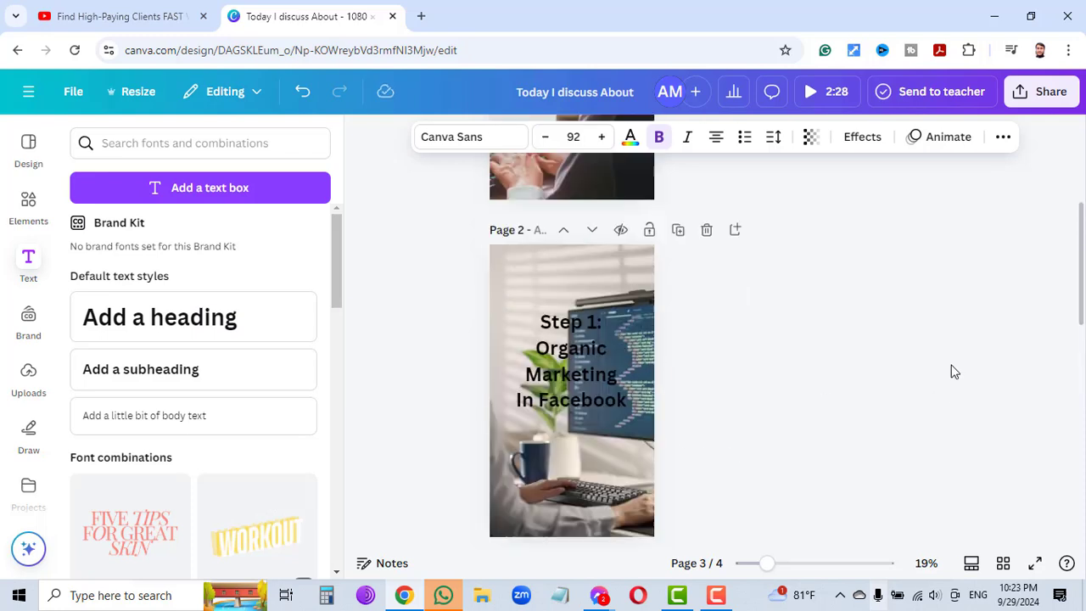
scroll(942, 369, down, 5)
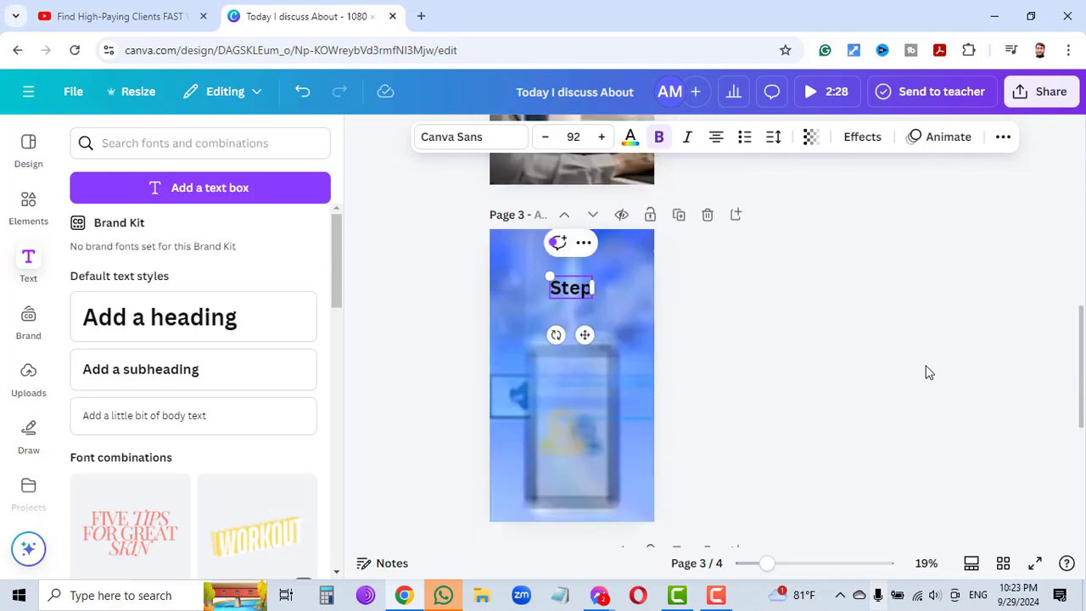
text(2)
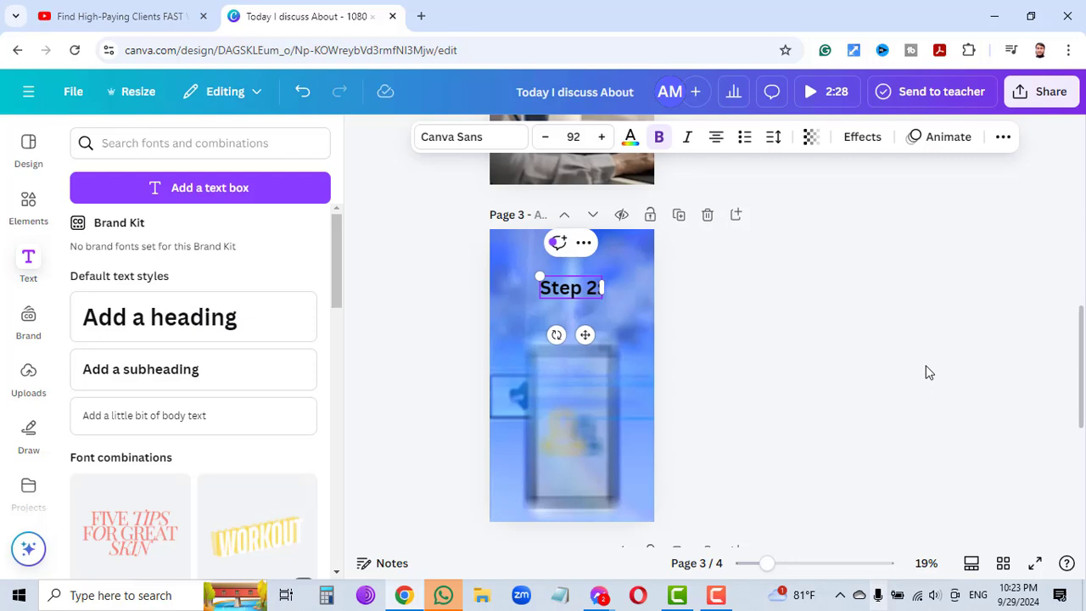
text(:)
key(Return)
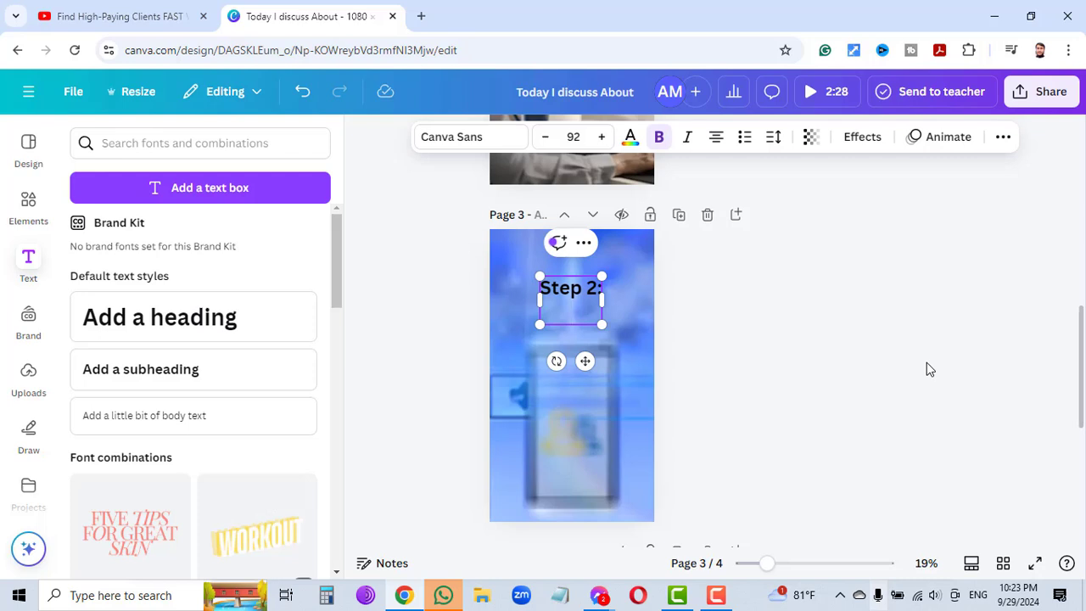
Step: Continue the page 3 heading with "Srearch in" and, on a new line, "Relavent Group"
text(Srearch)
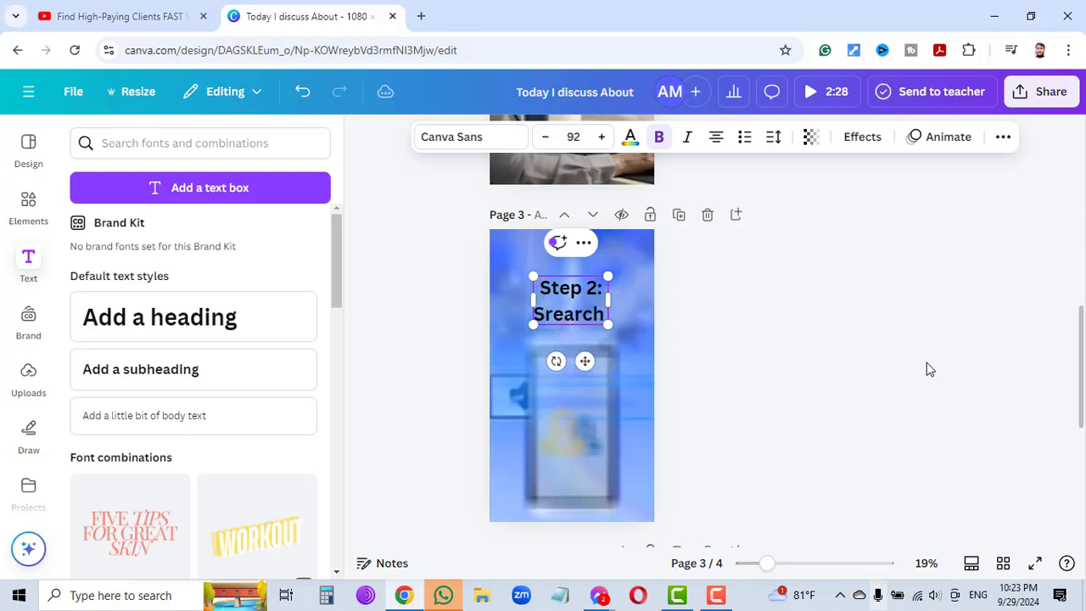
text( in)
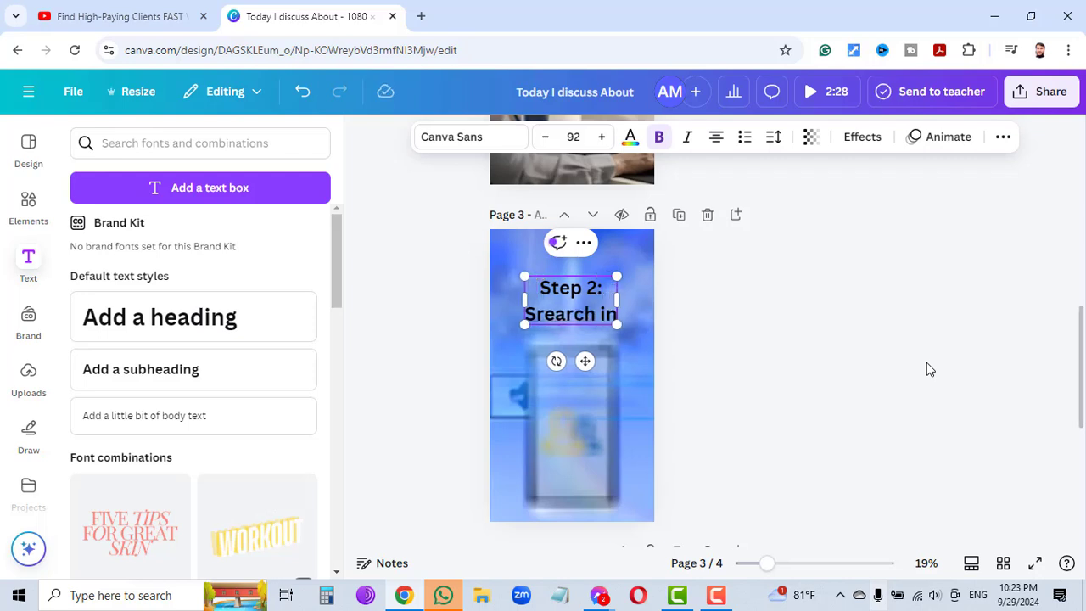
key(Return)
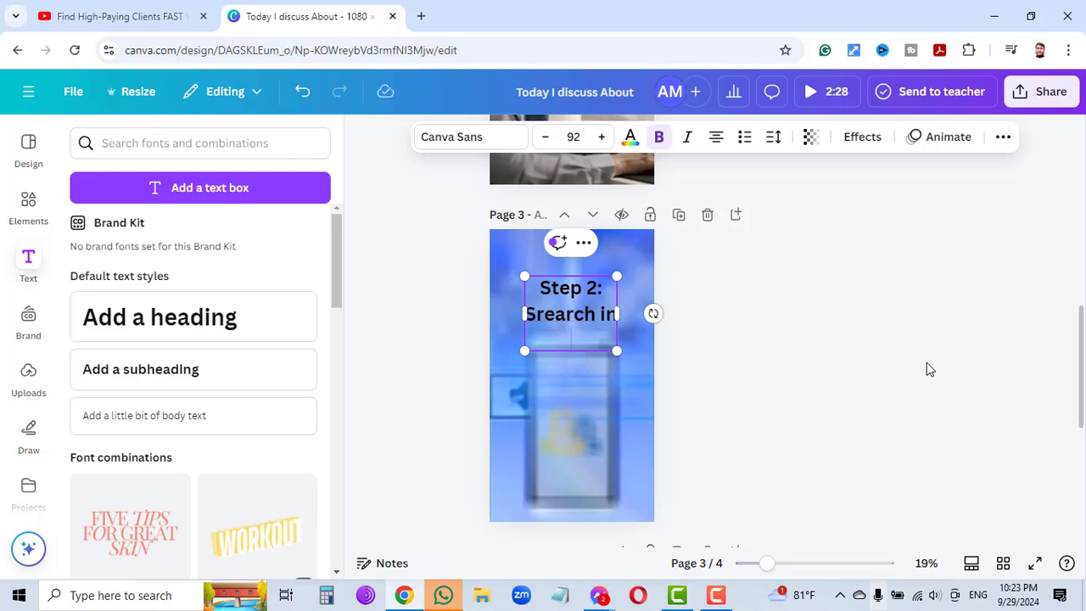
text(Relavent)
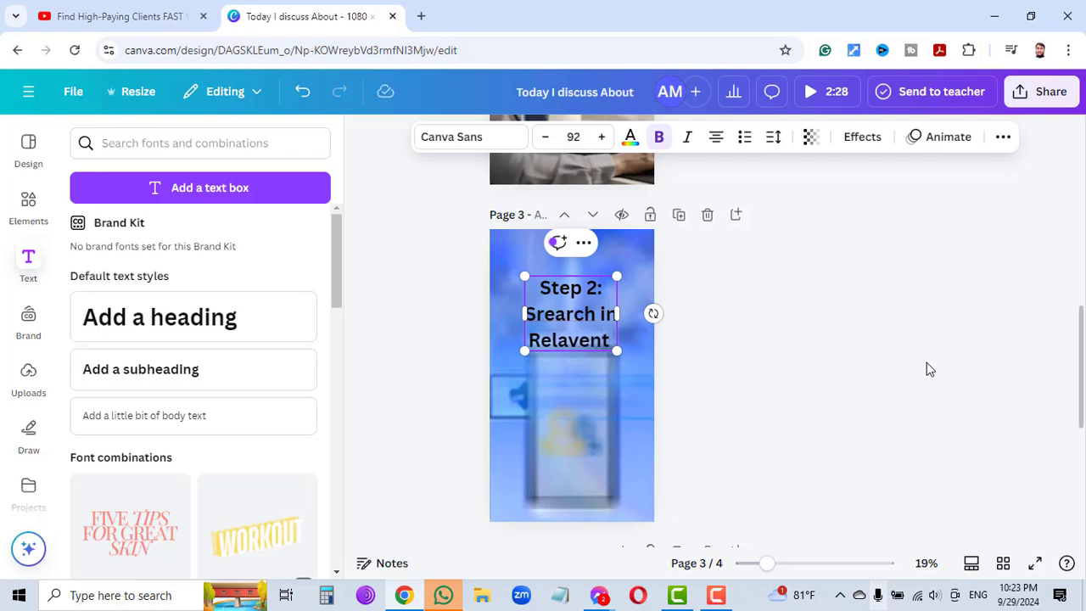
text( Gr)
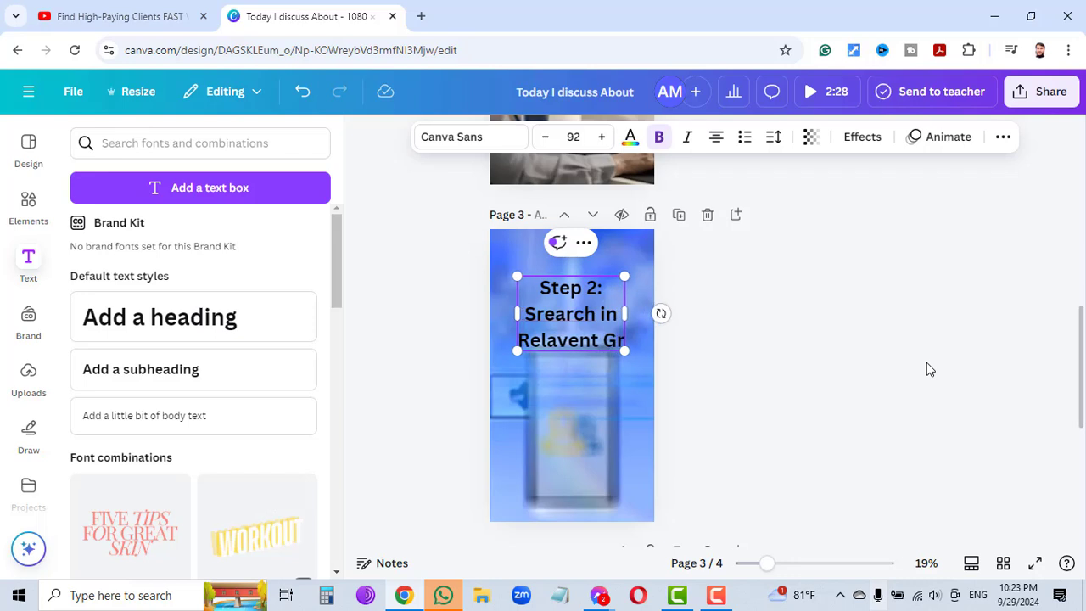
text(oup)
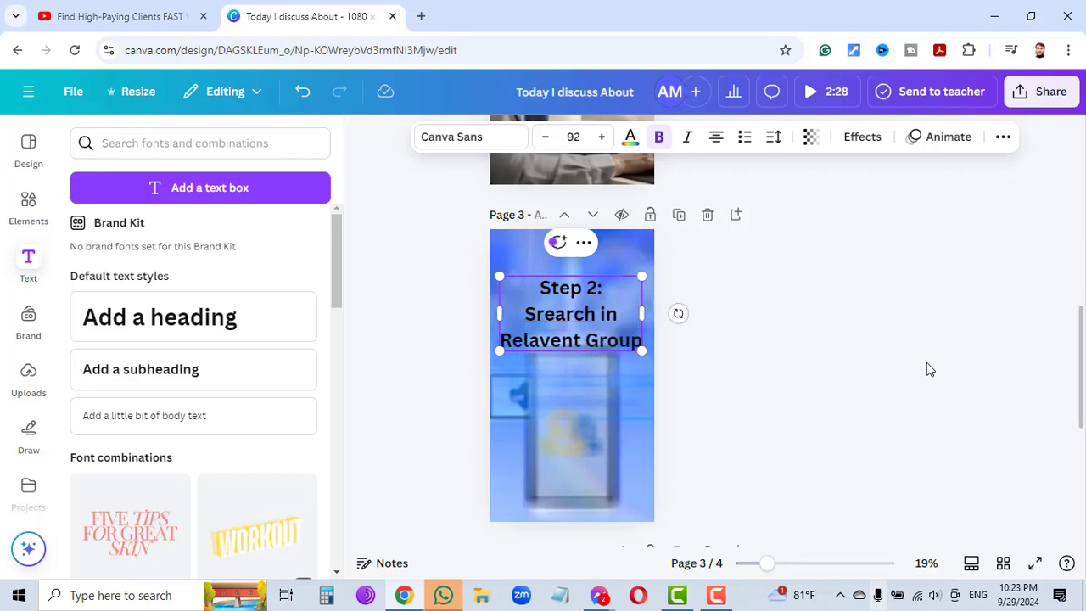
Step: Put a comma after "Relavent Group" in the page 3 heading and add "Post," and "Comment box" on separate lines below it
key(Return)
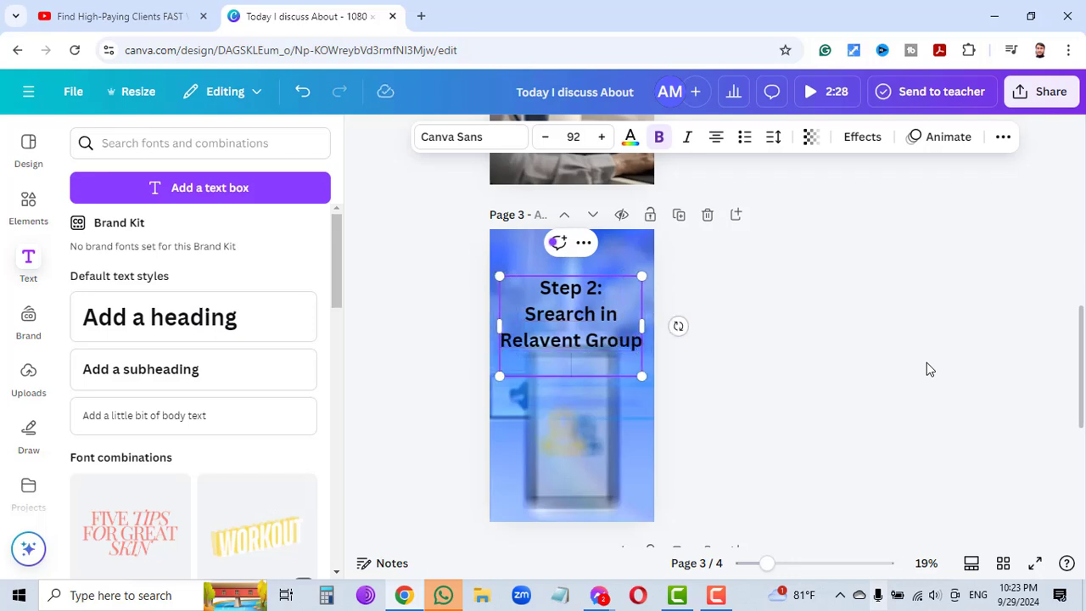
key(BackSpace)
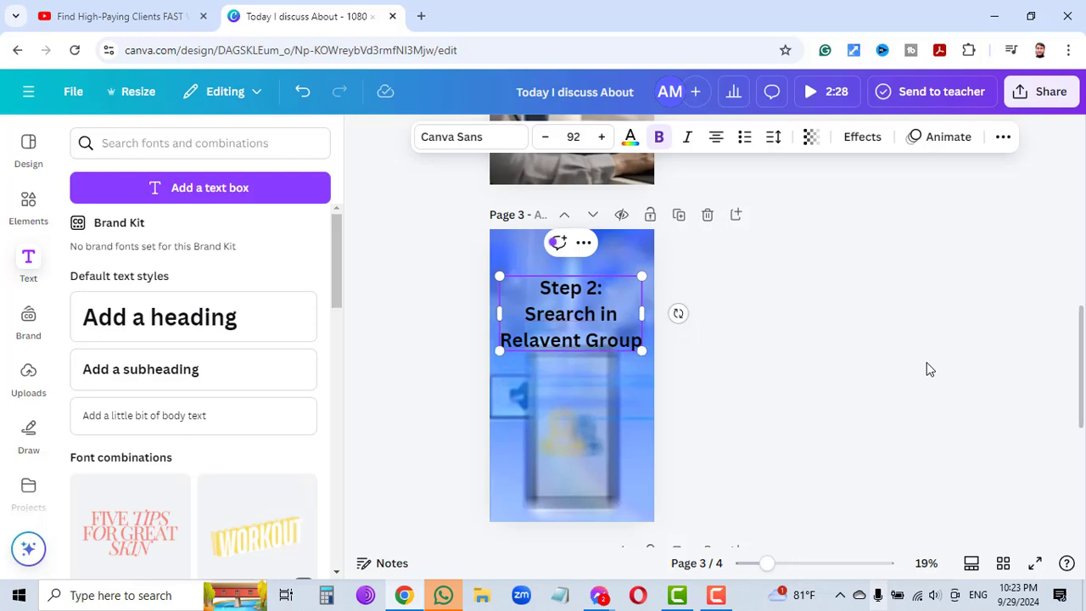
text(.)
key(Return)
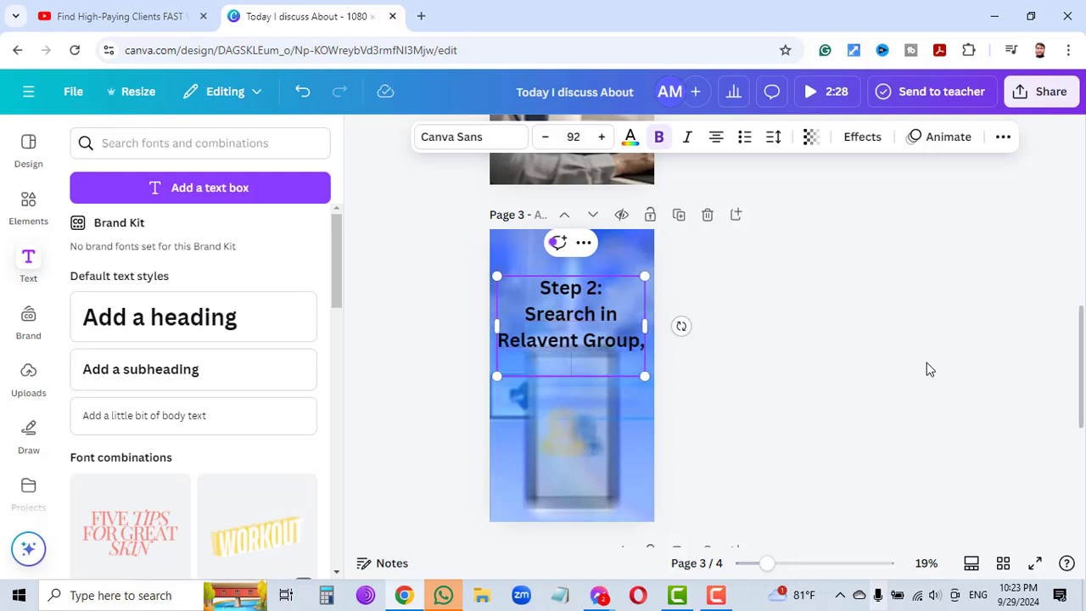
text(Post,)
key(Return)
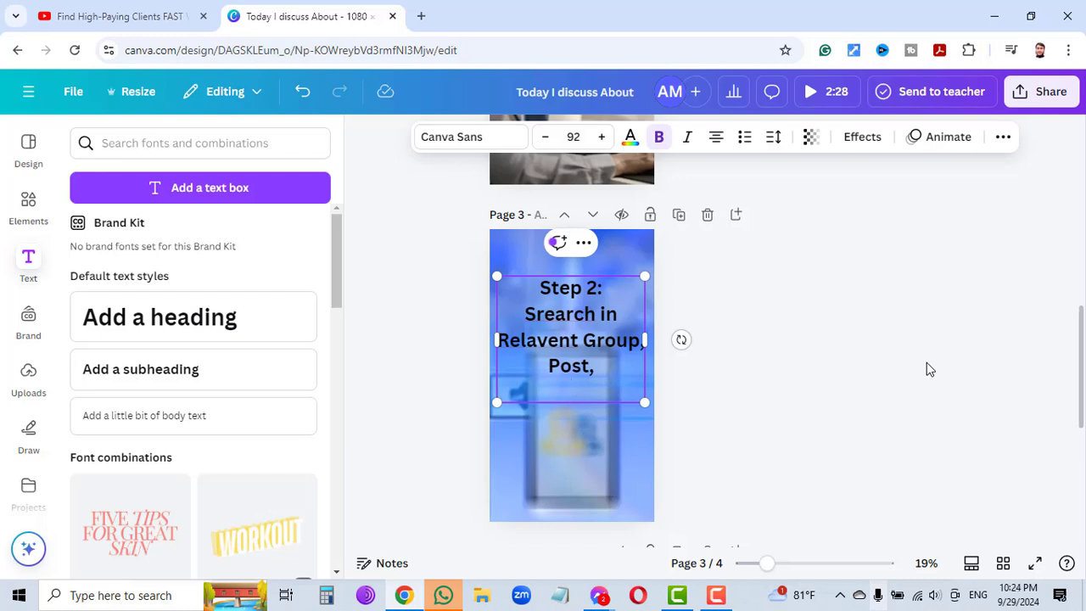
text(Comment)
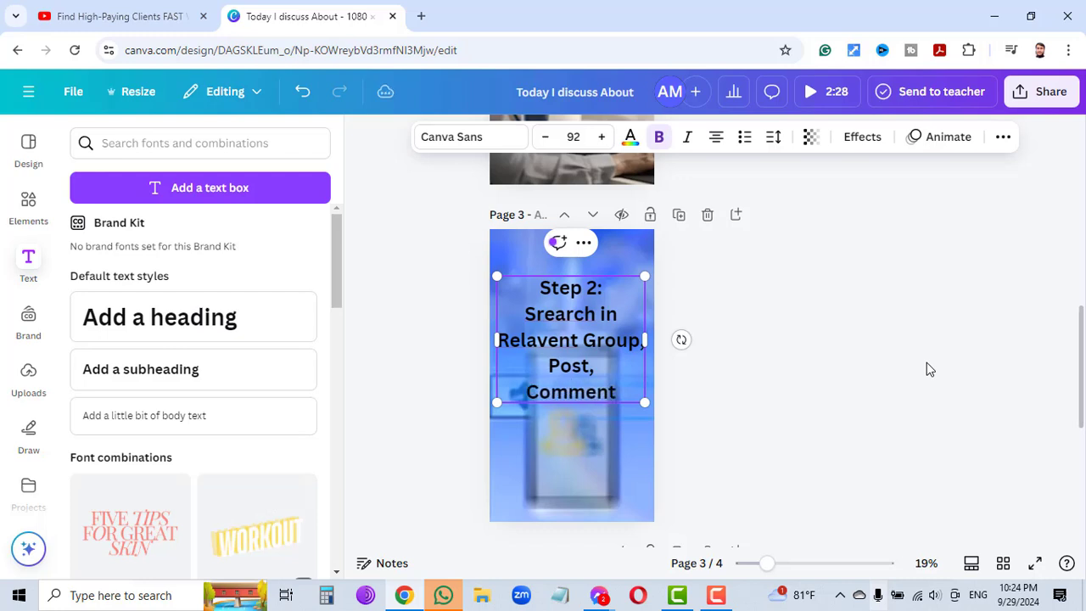
text( box)
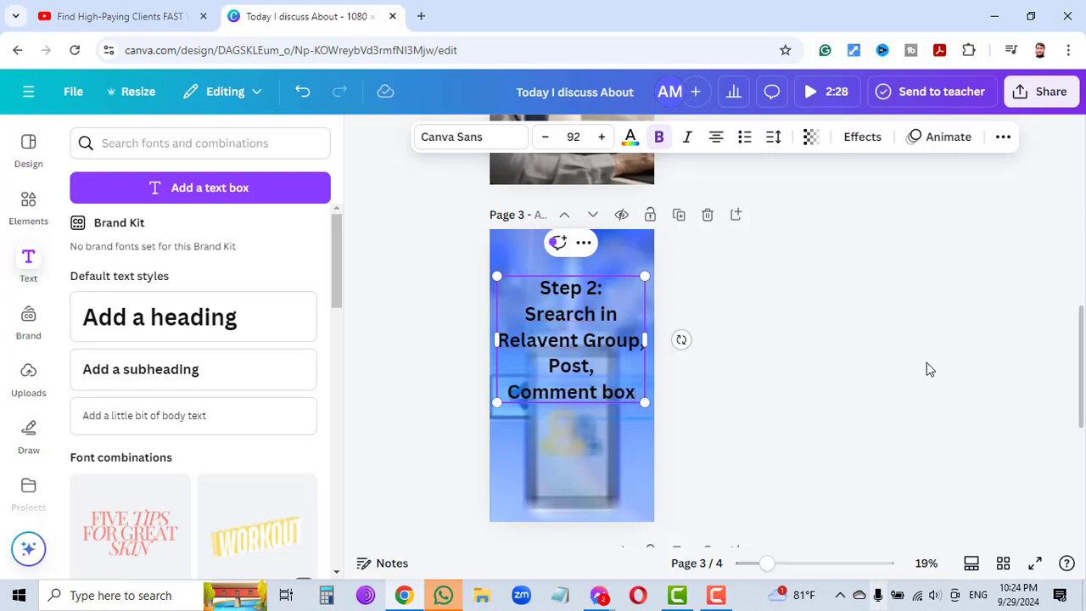
Step: Add another heading, move it from page 3 onto the upper part of page 4, and centre it horizontally
scroll(825, 329, down, 5)
scroll(827, 319, up, 10)
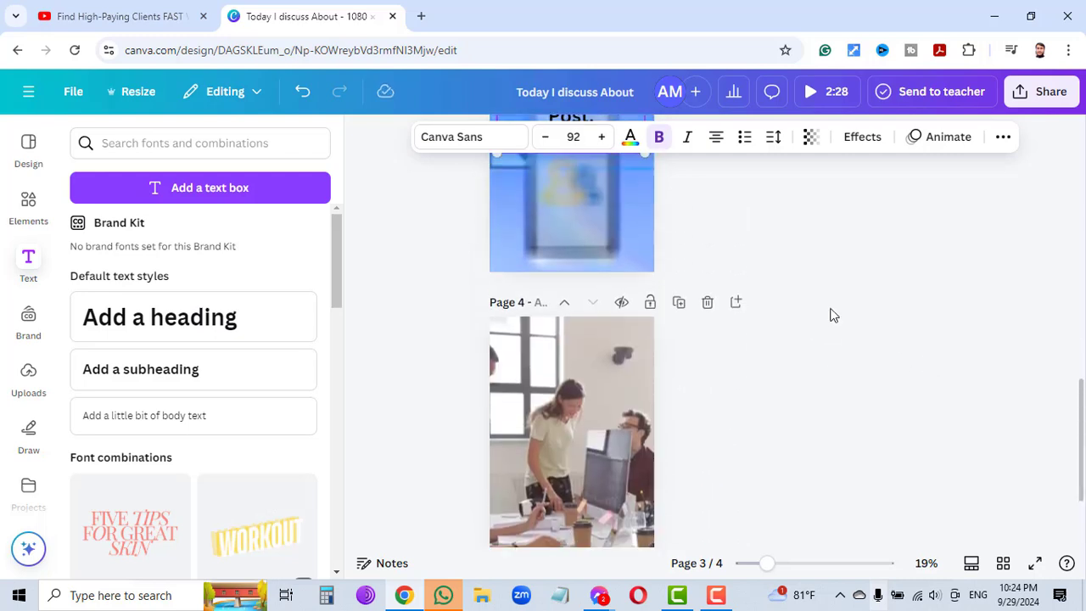
scroll(831, 308, up, 2)
scroll(829, 306, down, 7)
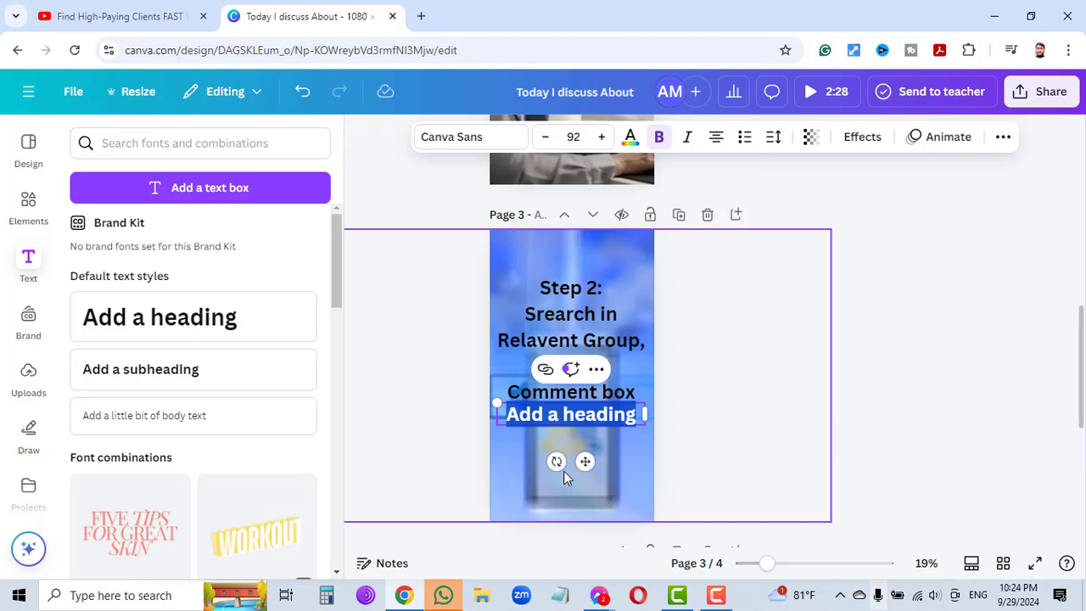
scroll(785, 344, down, 3)
scroll(786, 332, up, 2)
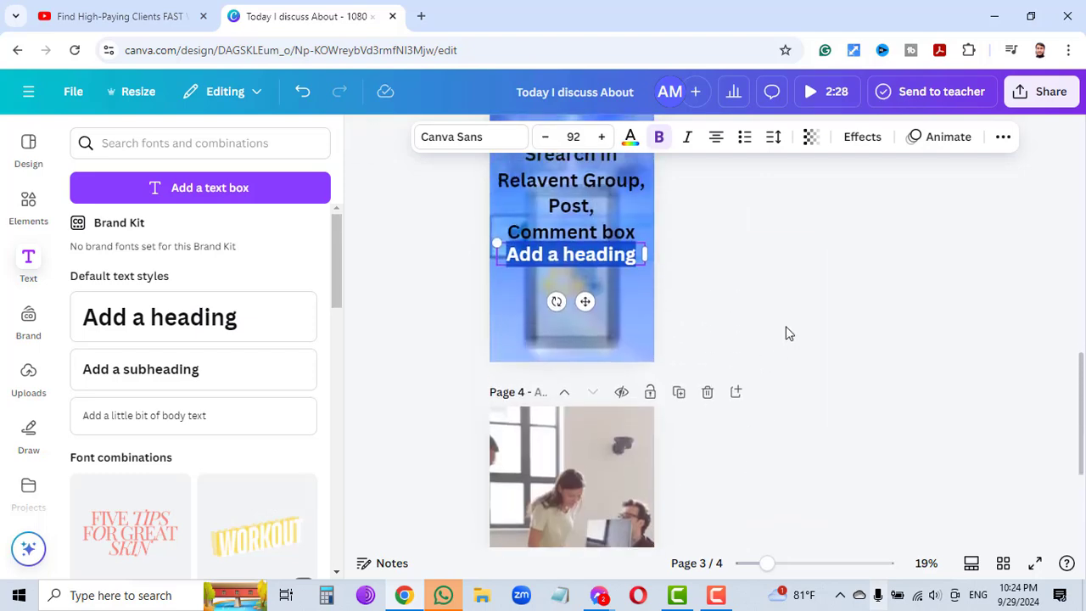
drag(582, 300, 601, 533)
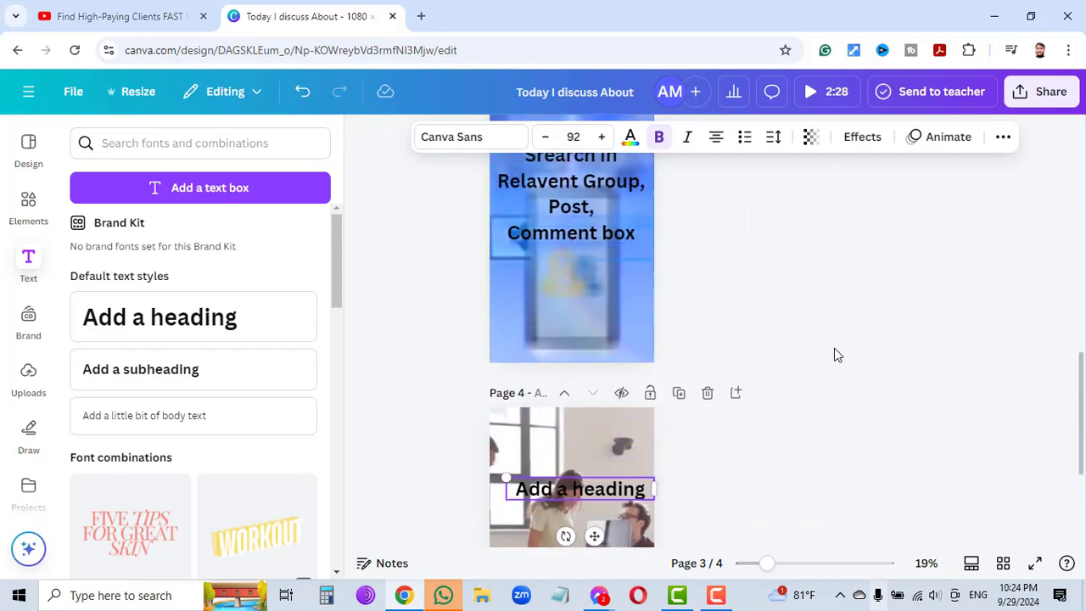
scroll(834, 348, down, 3)
scroll(820, 317, up, 10)
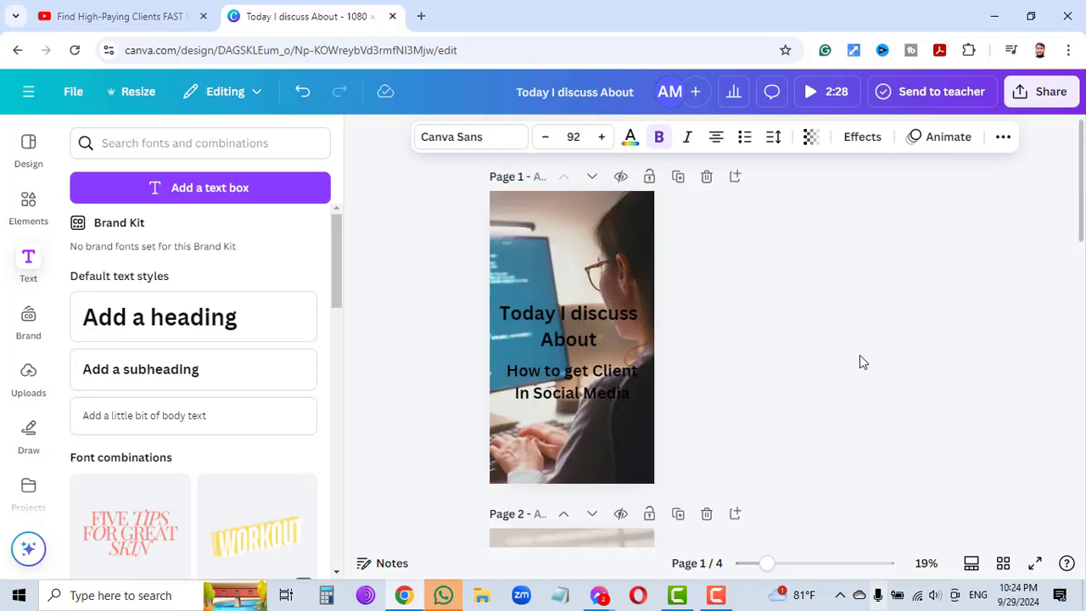
scroll(859, 355, down, 10)
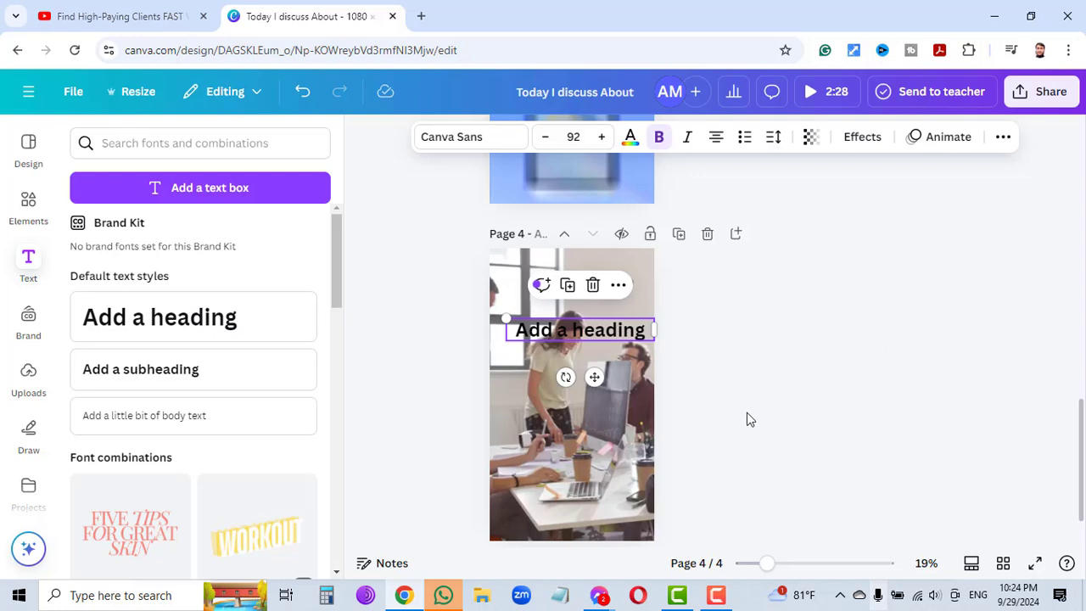
drag(594, 377, 594, 377)
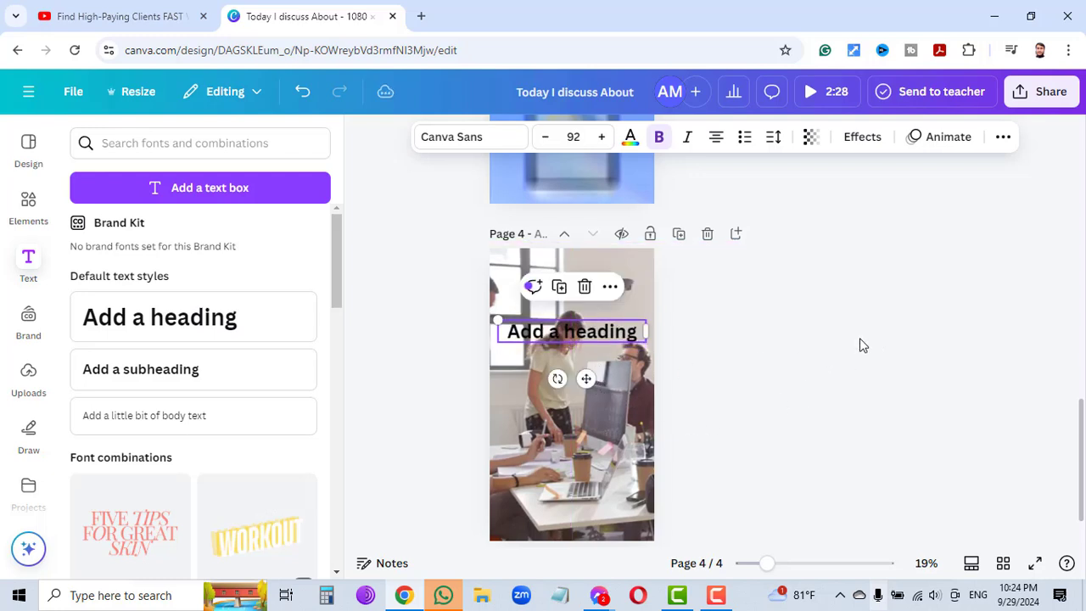
Step: Replace the page 4 heading placeholder with "Step 3:", "Inbox to Client" and "in Messenger", starting each phrase on a new line
double_click(598, 331)
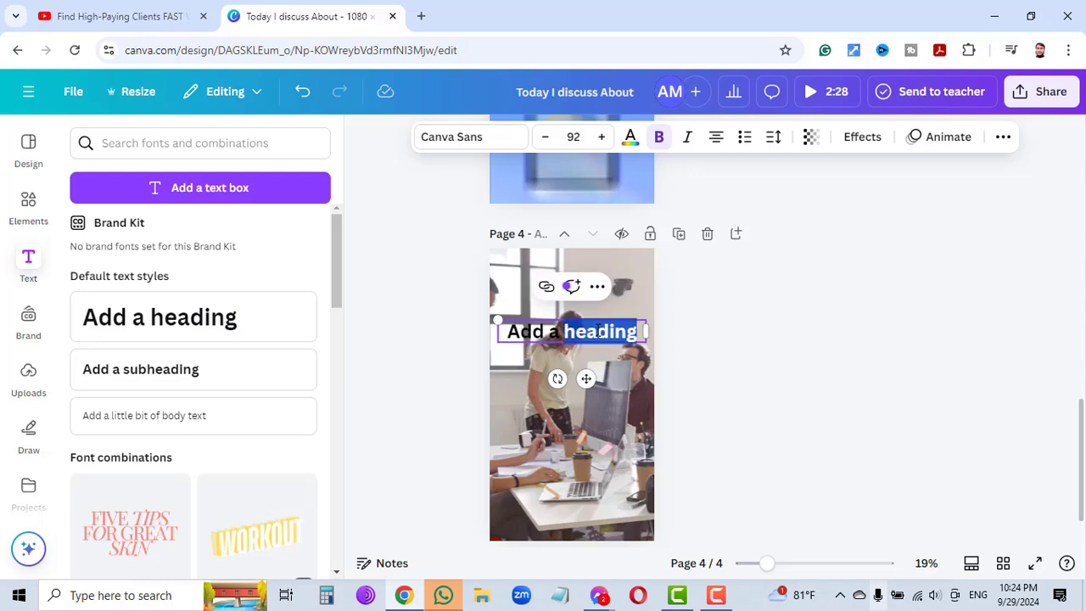
triple_click(599, 331)
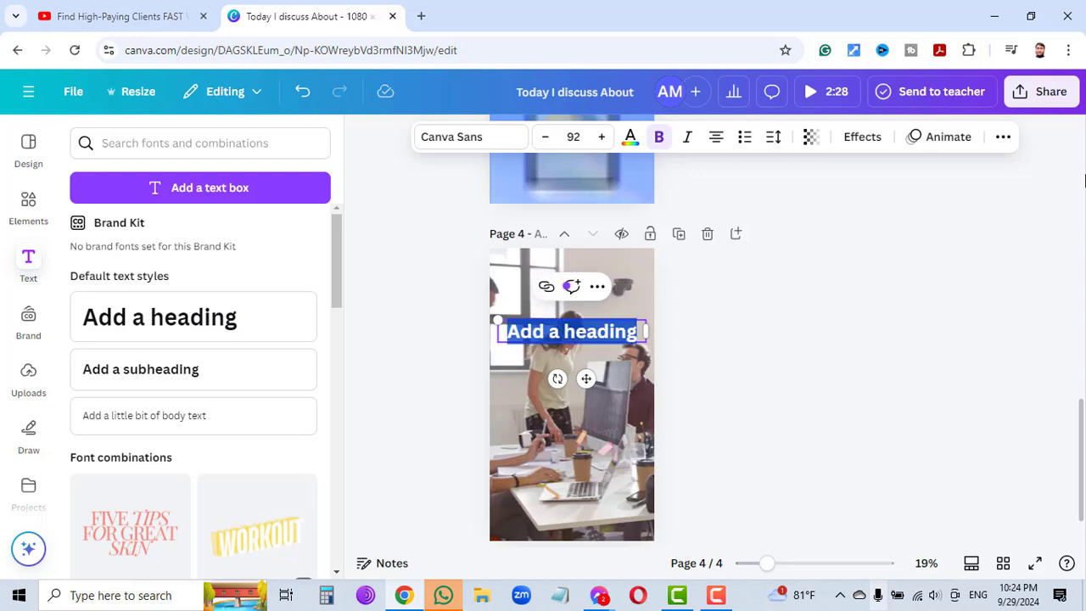
text(S)
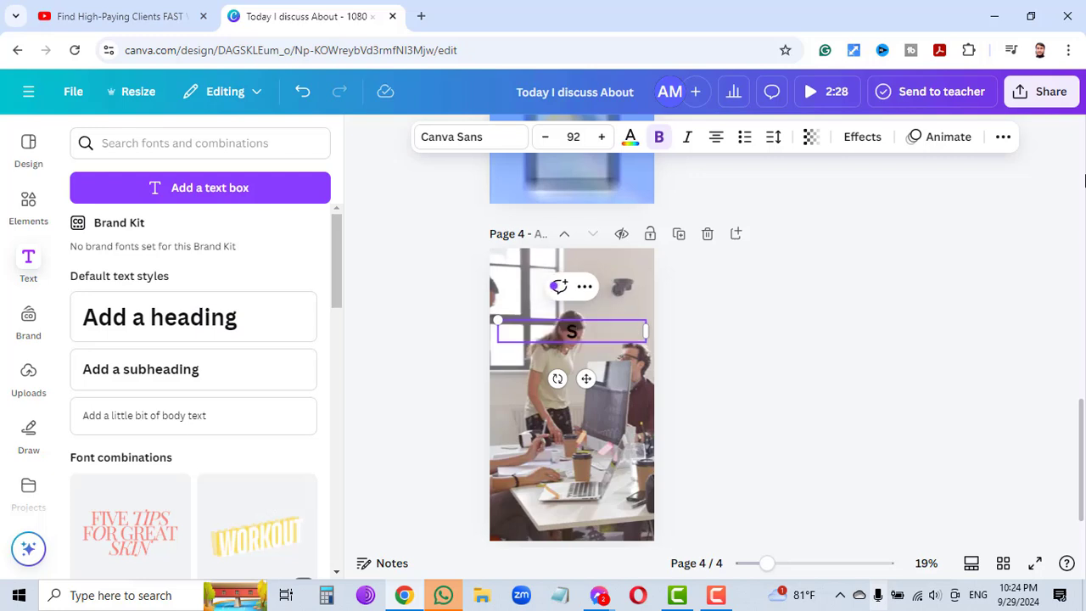
text(tep 3:)
key(Return)
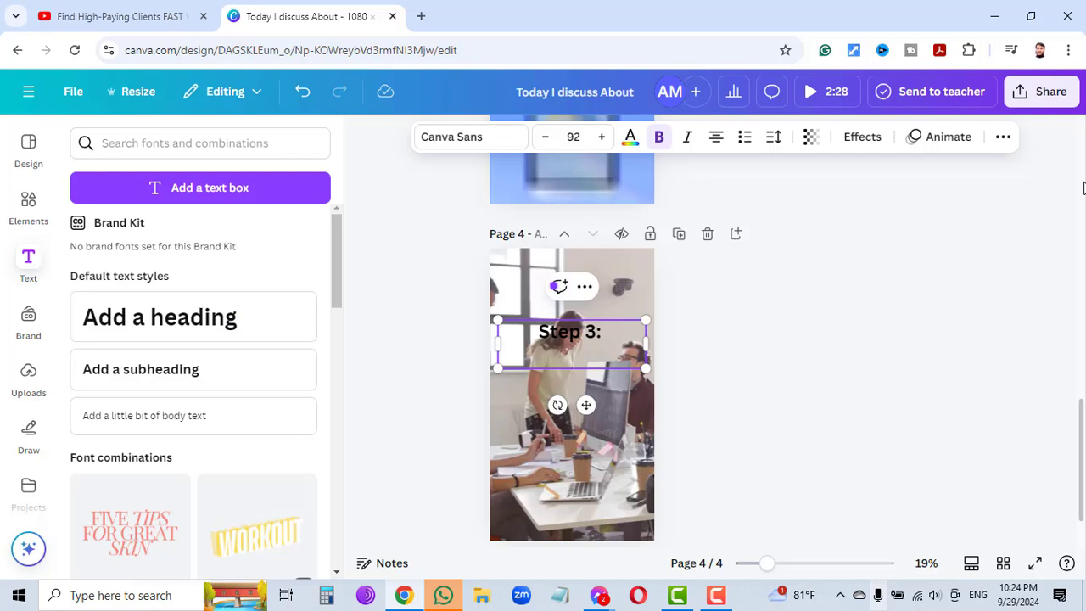
text(Inbox to)
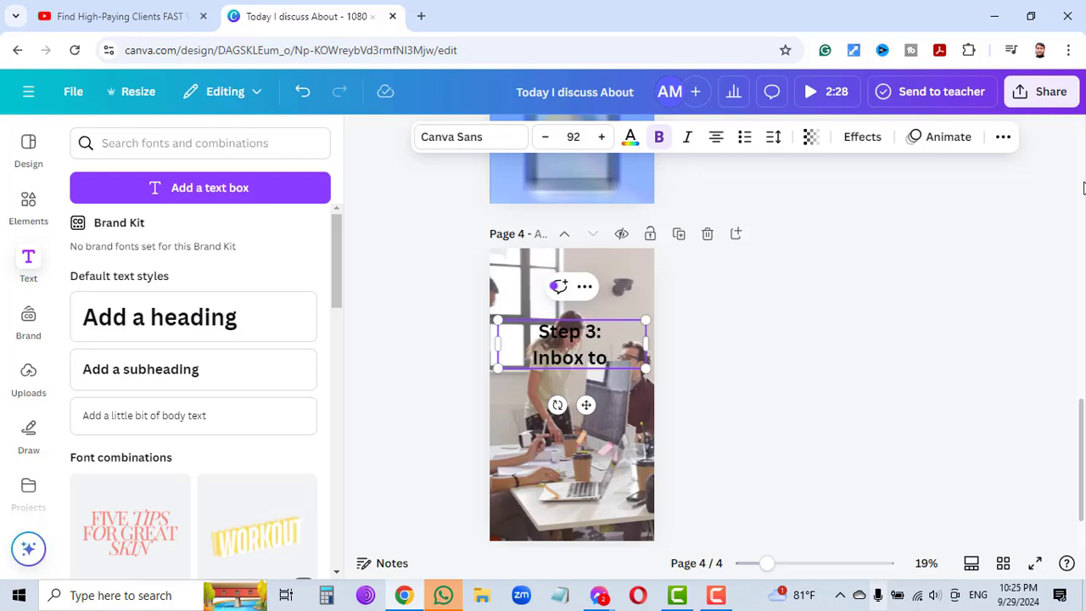
text( Client)
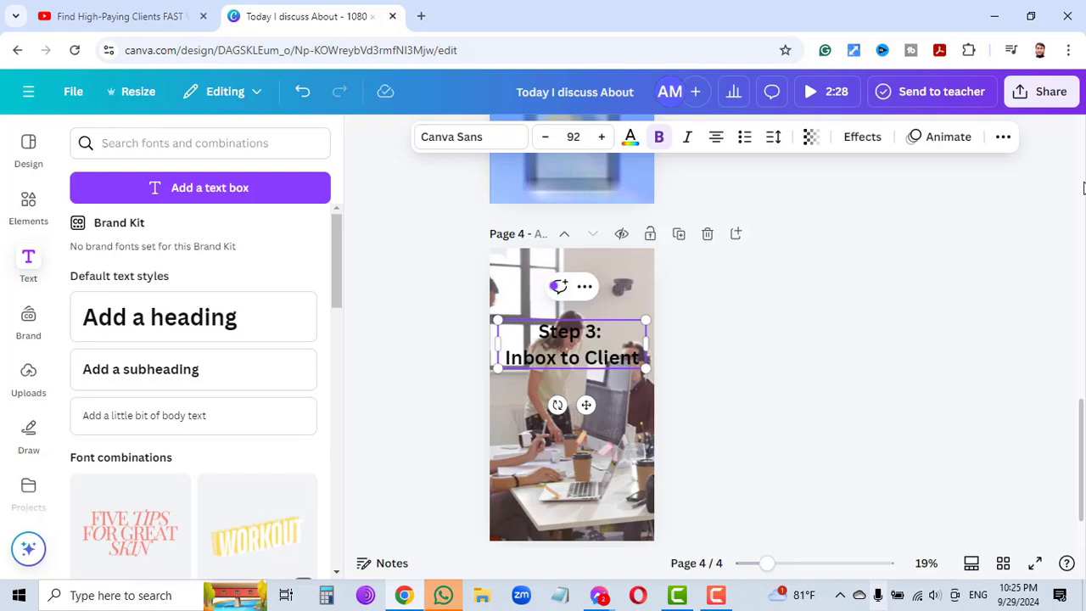
key(Return)
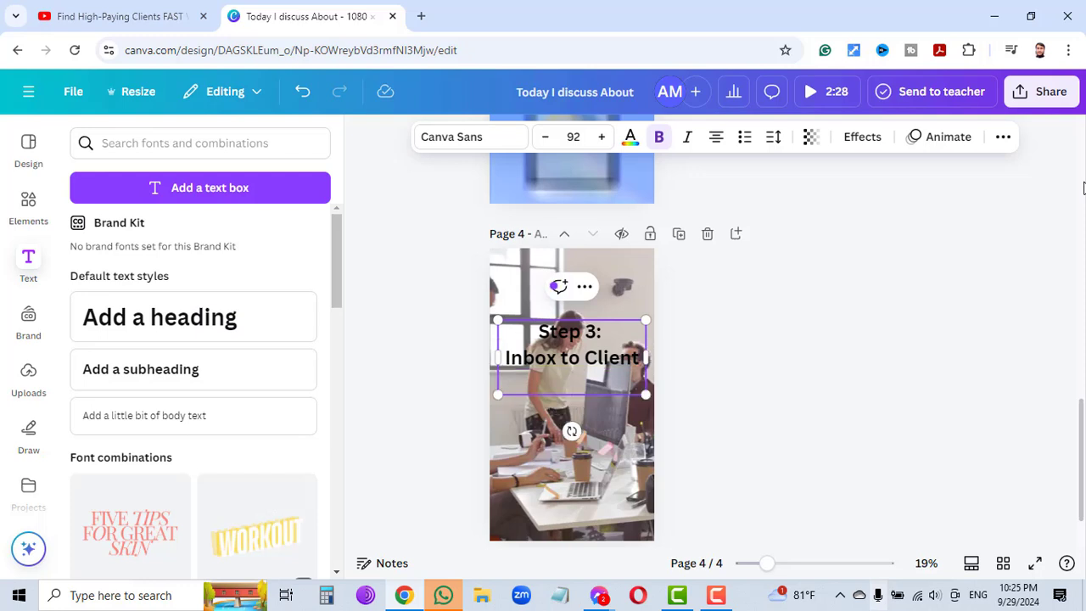
text(in Messenger)
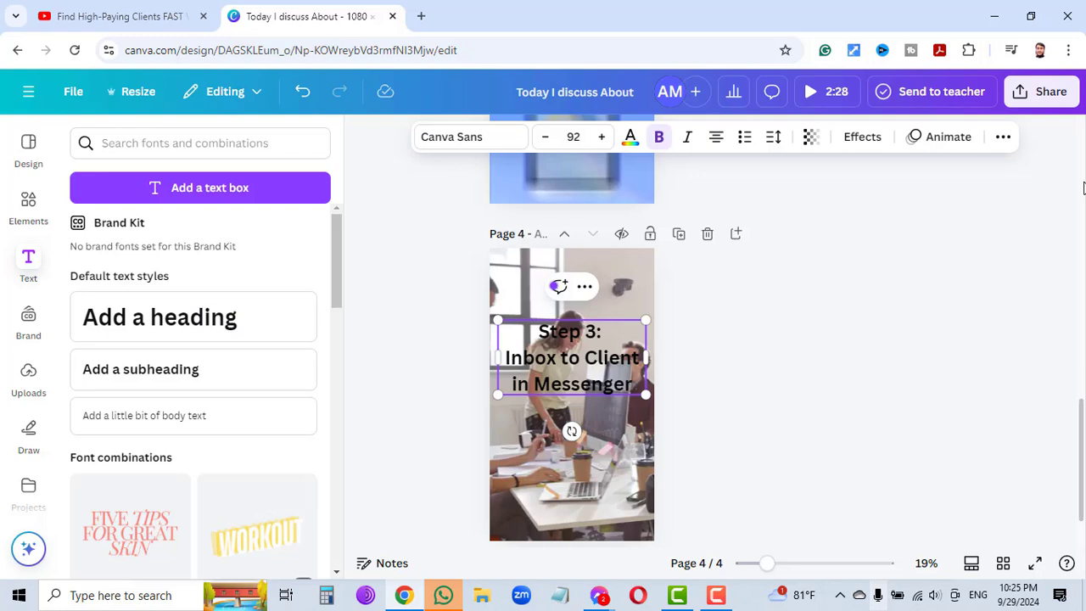
Step: Put a comma after "in Messenger" and finish the page 4 heading with "Email,", "WhatsApp" and "etc..." on separate lines
text(.)
key(Return)
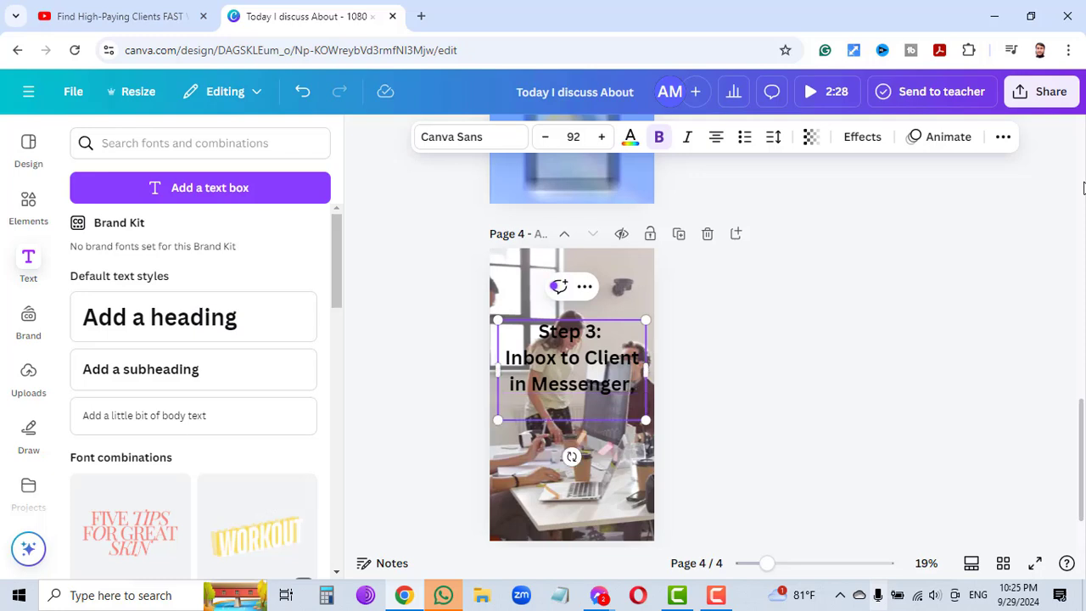
text(Email, W)
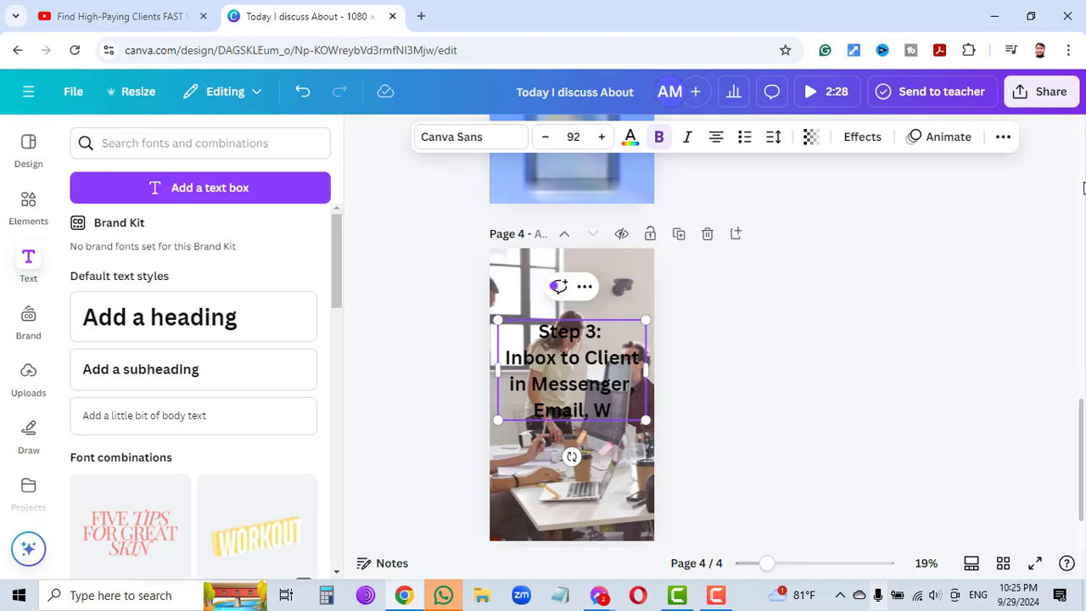
text(hat)
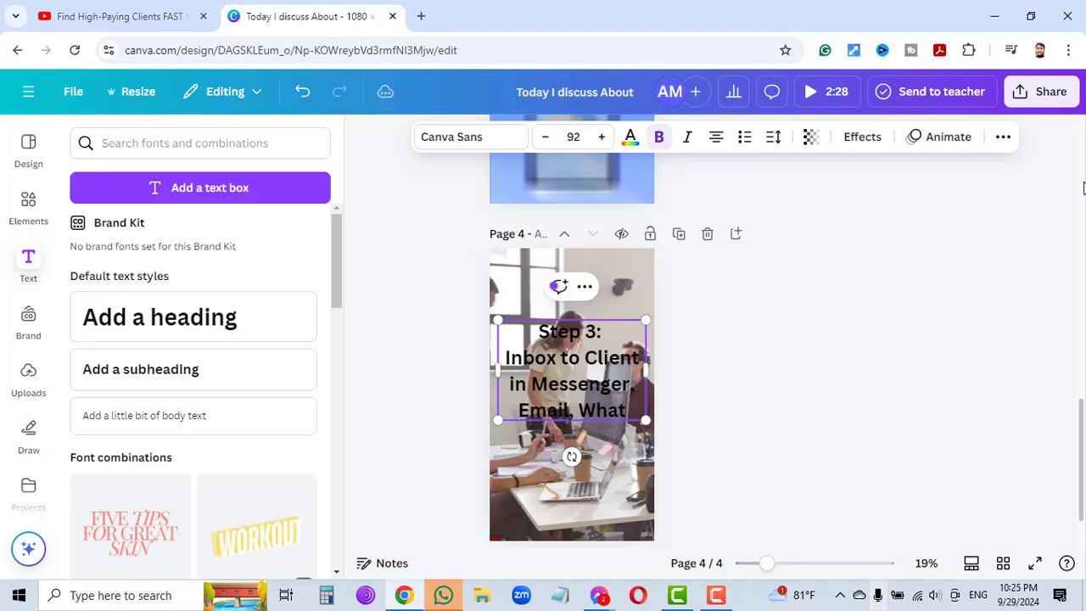
text(sApp)
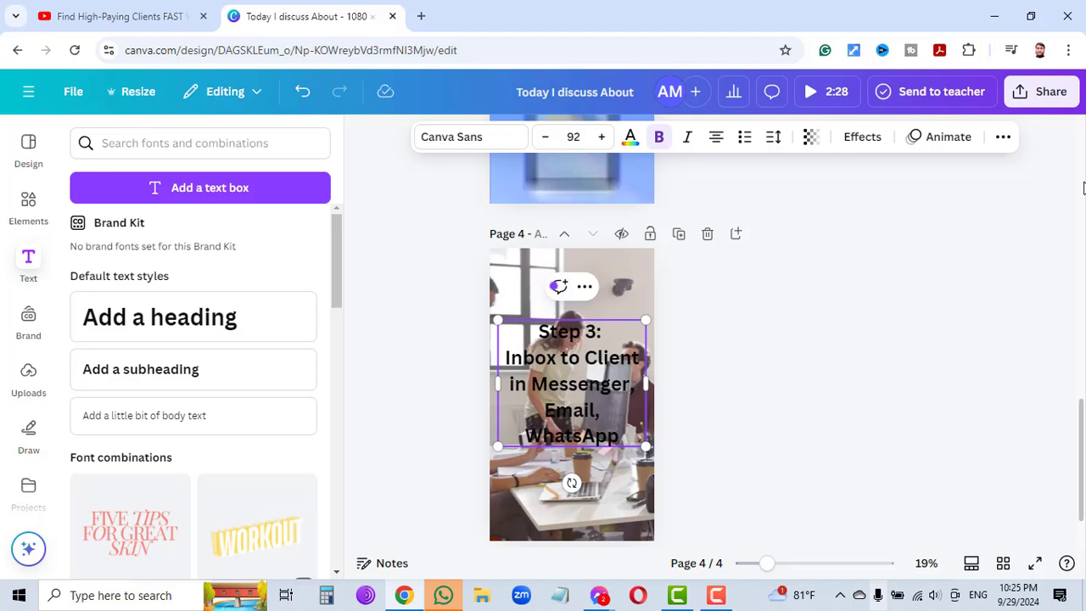
key(Return)
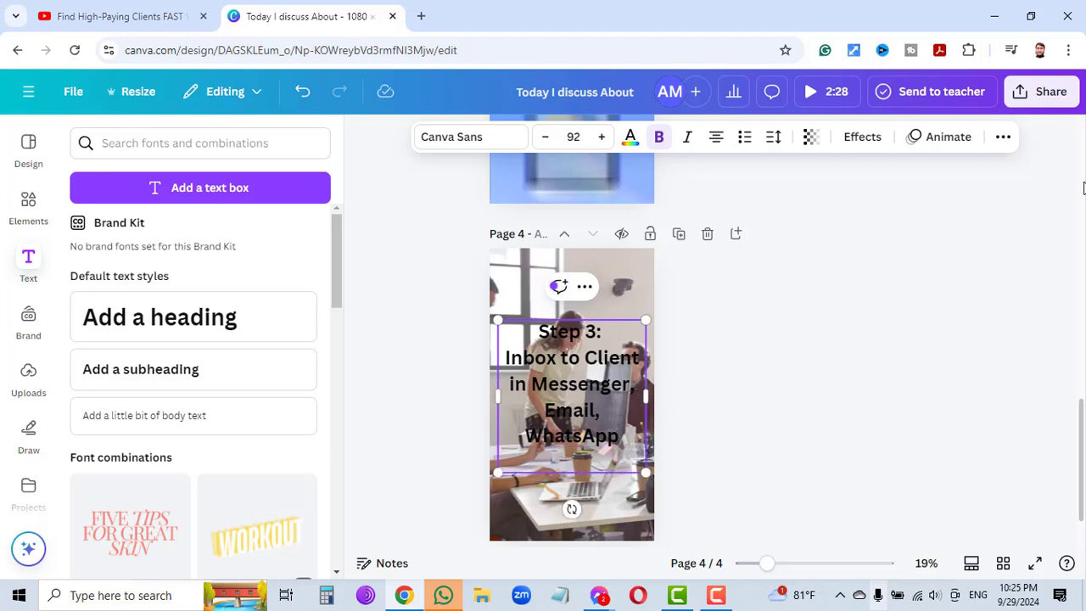
text(etc...)
click(752, 412)
Step: Add a blank page 5 and insert the dark 11-second computer screen video from the computer video results
scroll(654, 476, down, 1)
click(597, 529)
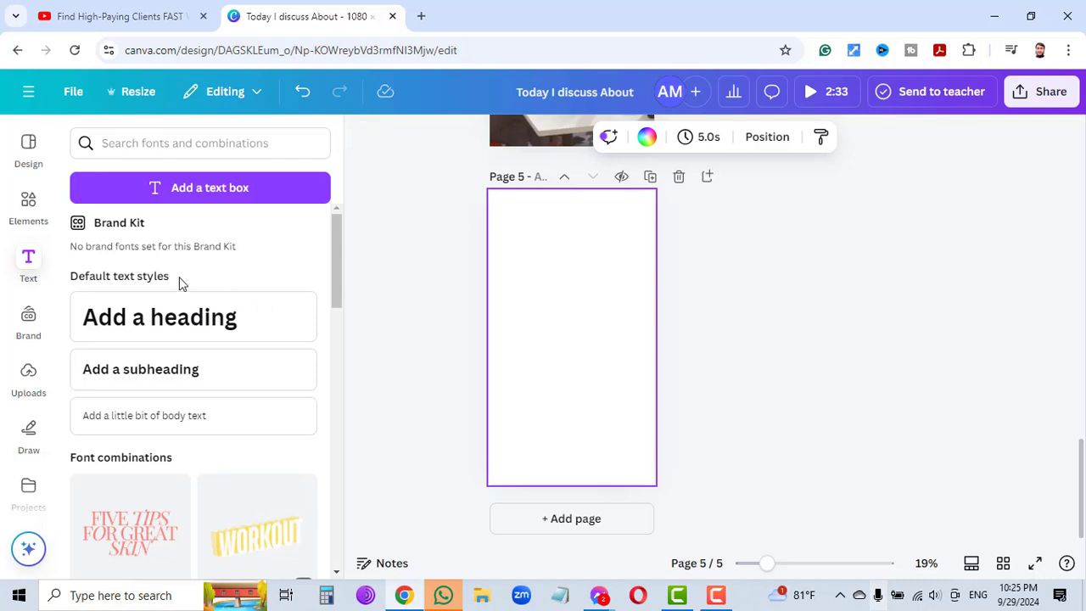
click(30, 206)
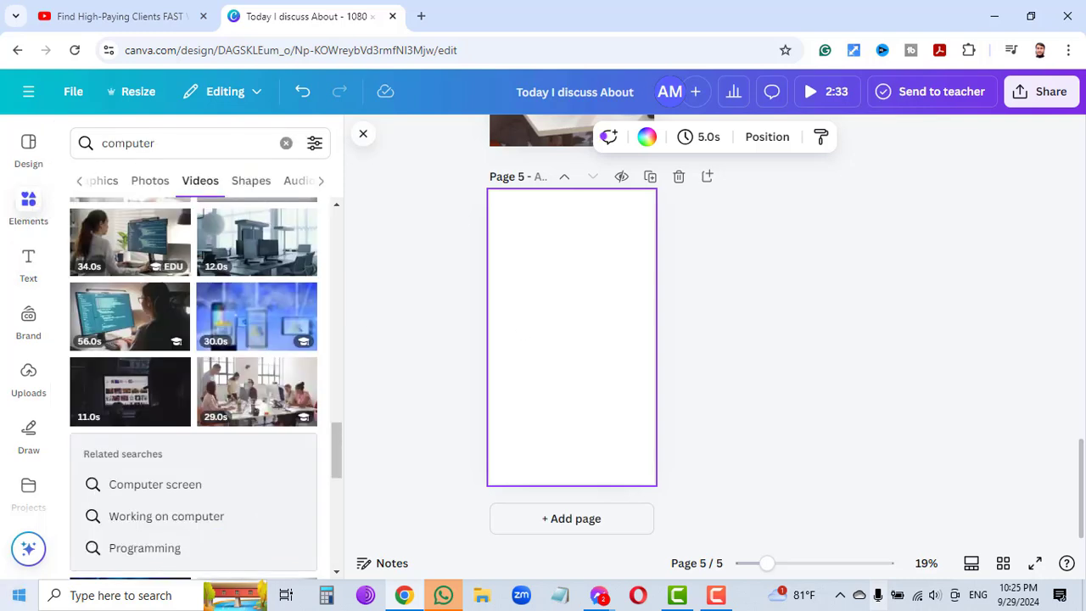
click(145, 395)
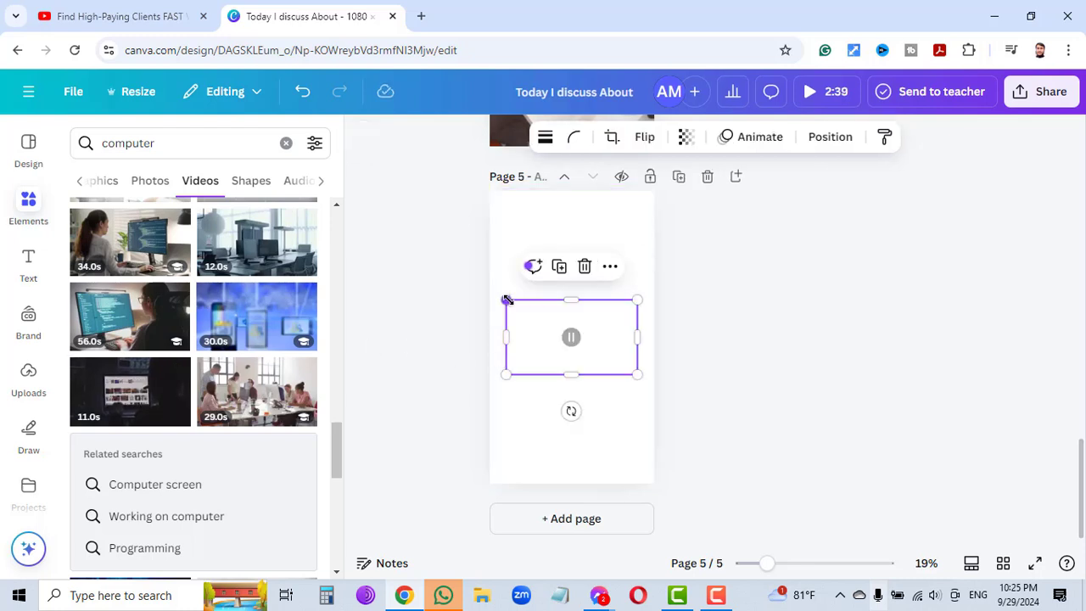
Step: Enlarge the dark computer screen video on page 5 to about 3,448 × 1,965 px so it covers the whole page
drag(507, 300, 431, 206)
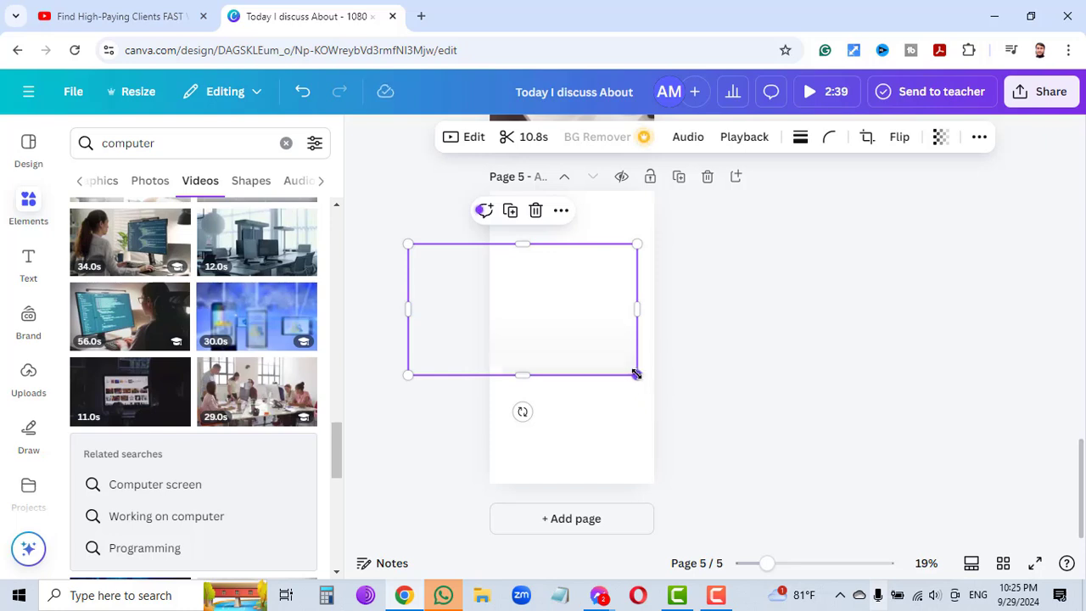
drag(637, 374, 756, 443)
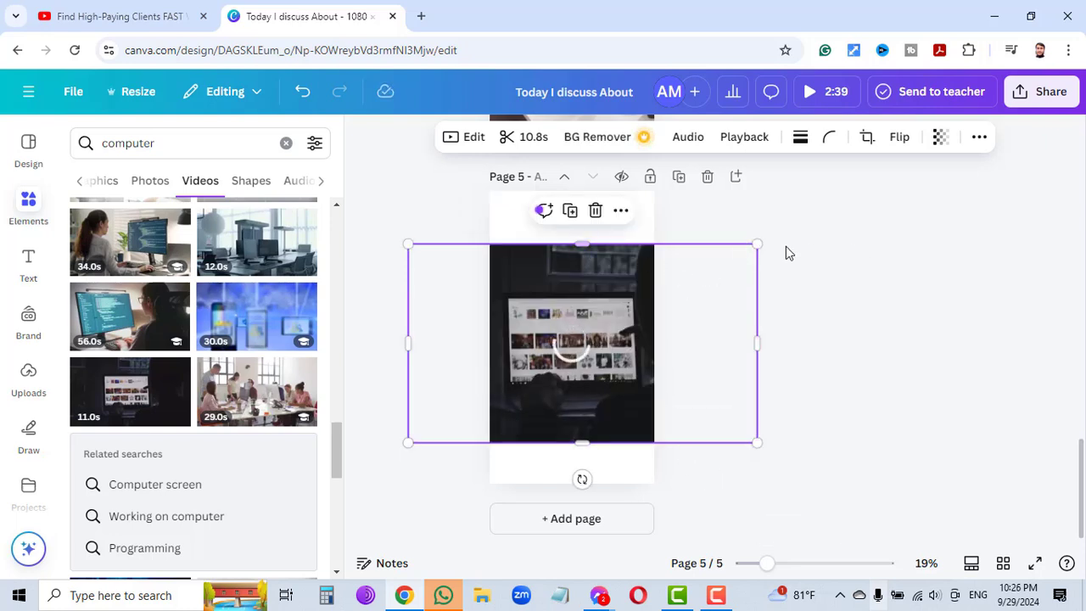
drag(762, 238, 852, 186)
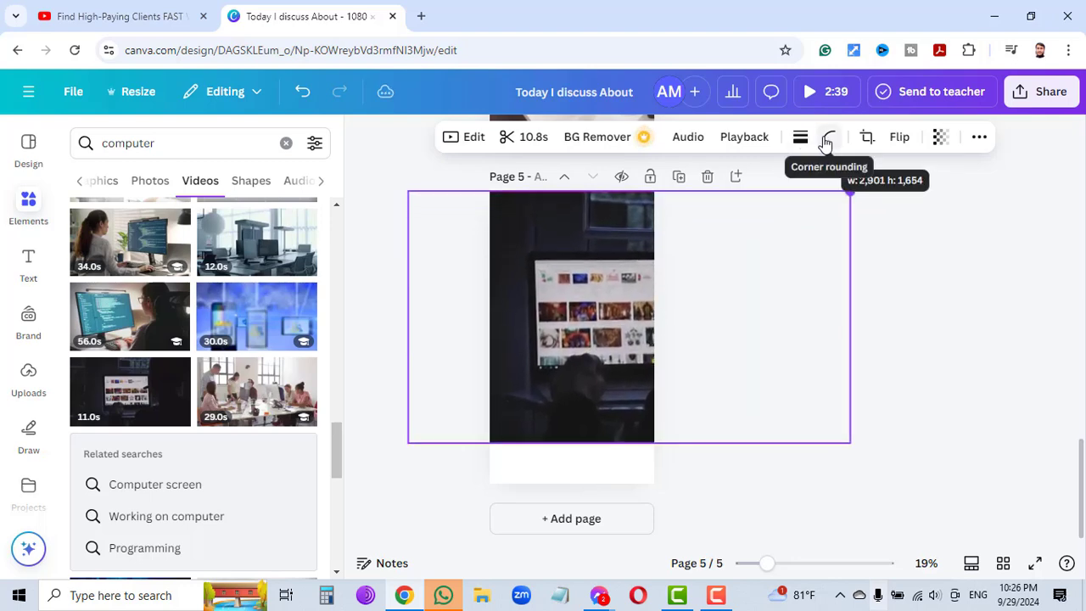
drag(409, 442, 456, 514)
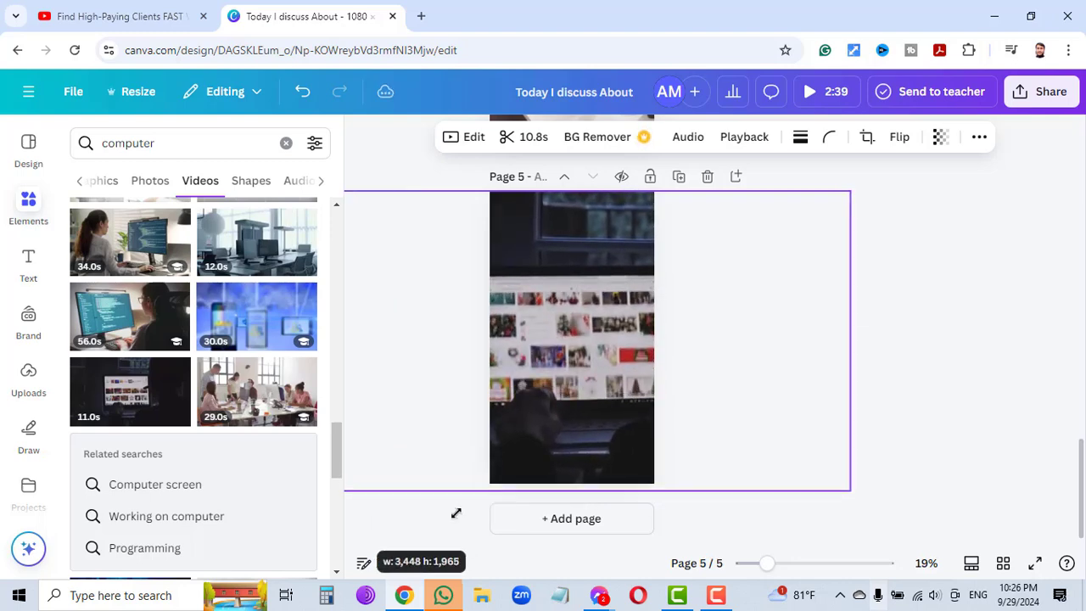
click(1013, 366)
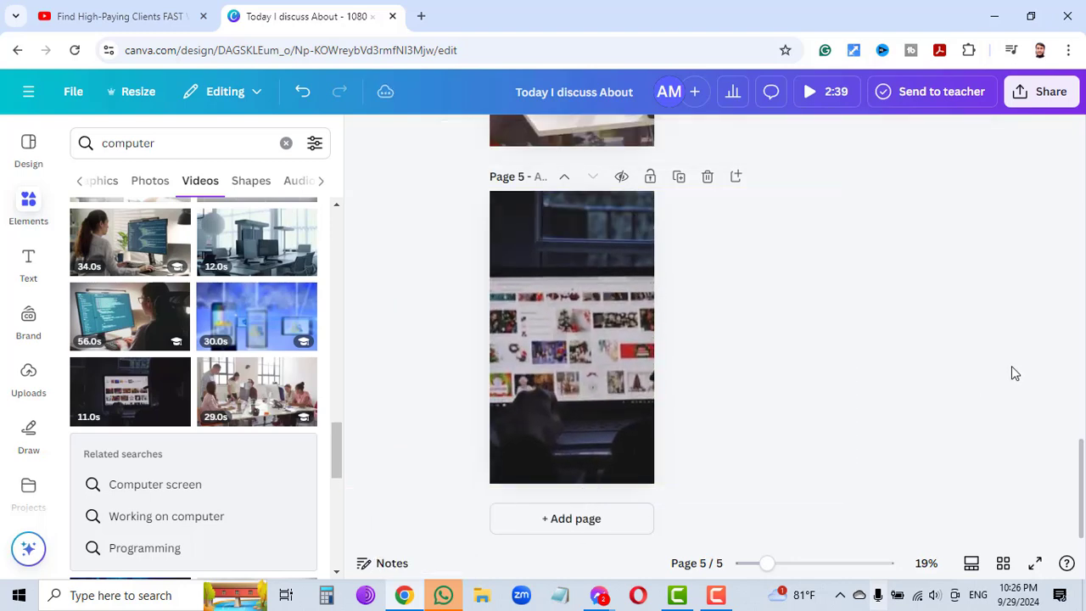
Step: Add a heading to page 5 and replace its placeholder with "And much more" and "Visit our Website" on separate lines
click(31, 263)
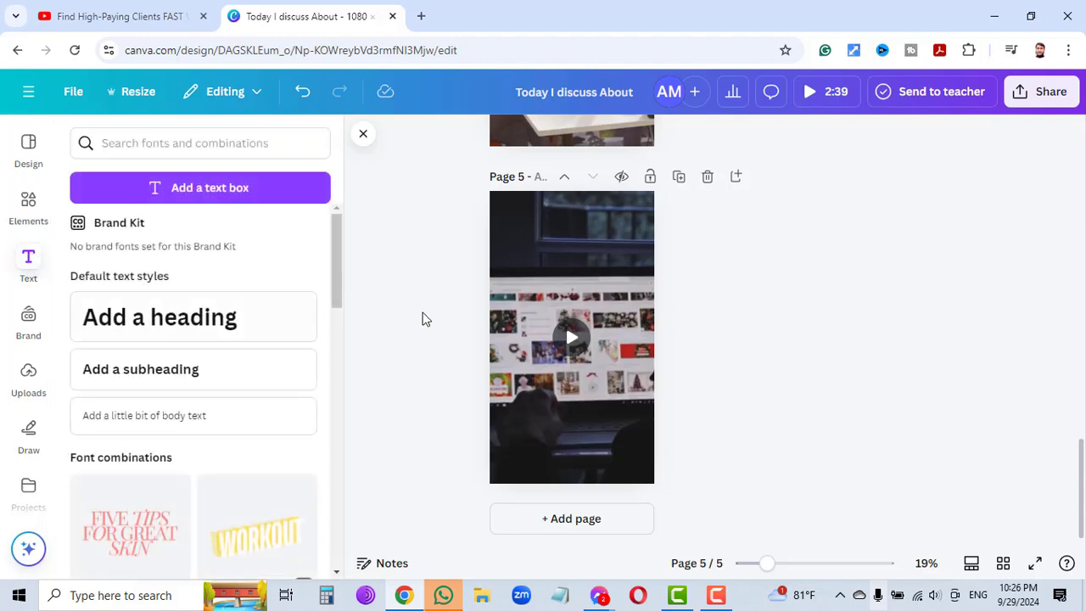
click(169, 329)
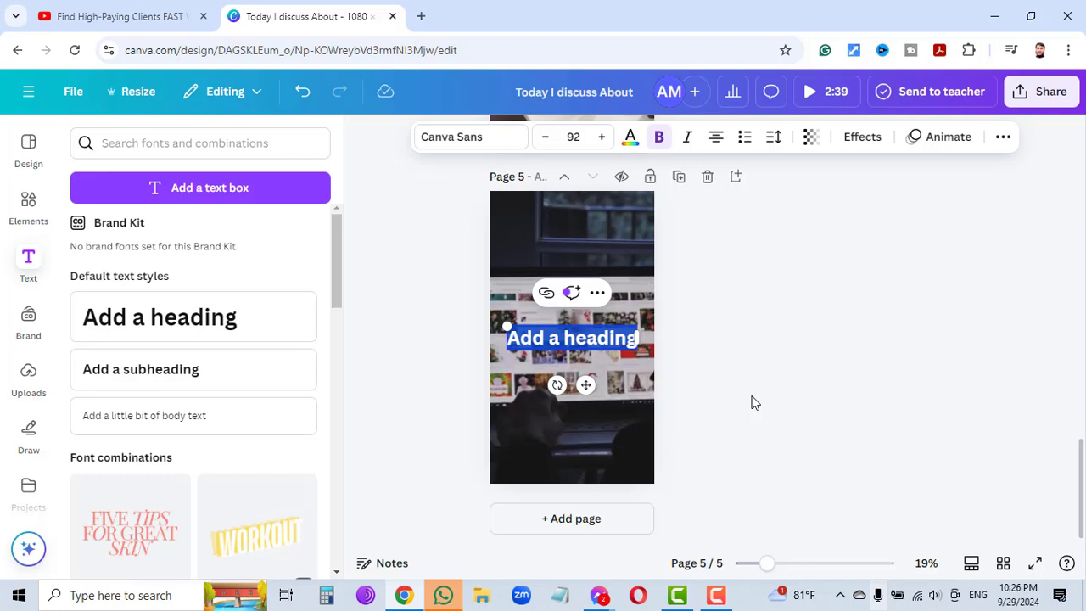
text(And)
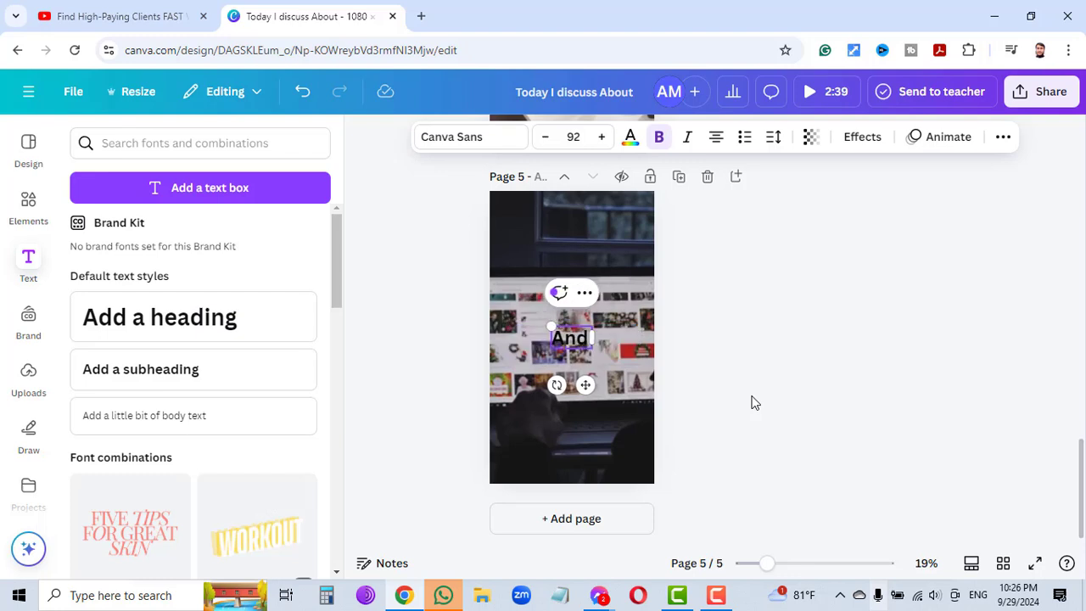
text( muc)
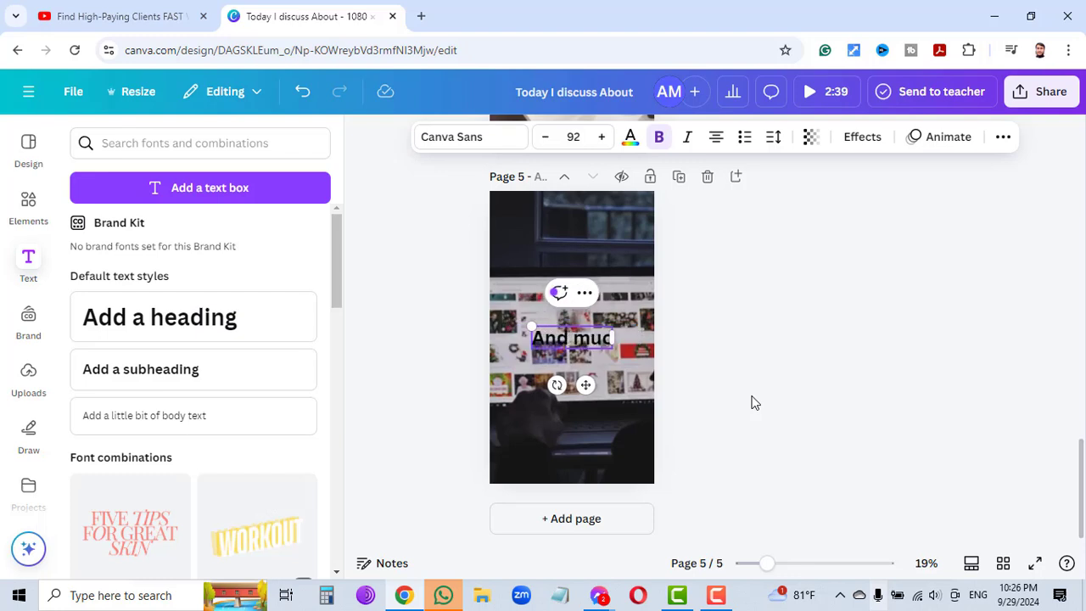
text(h more)
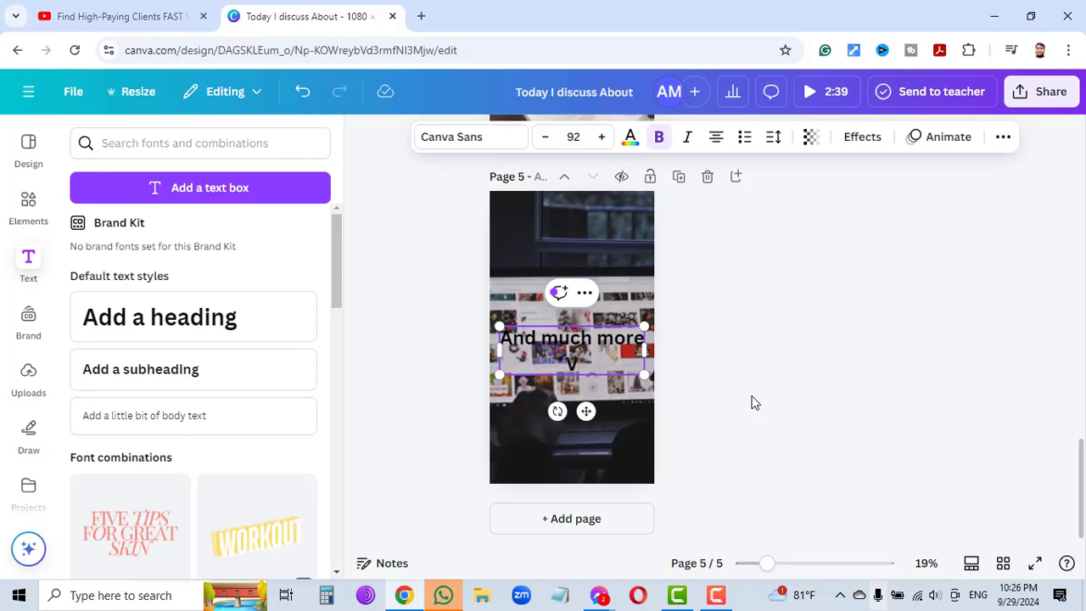
text(t our)
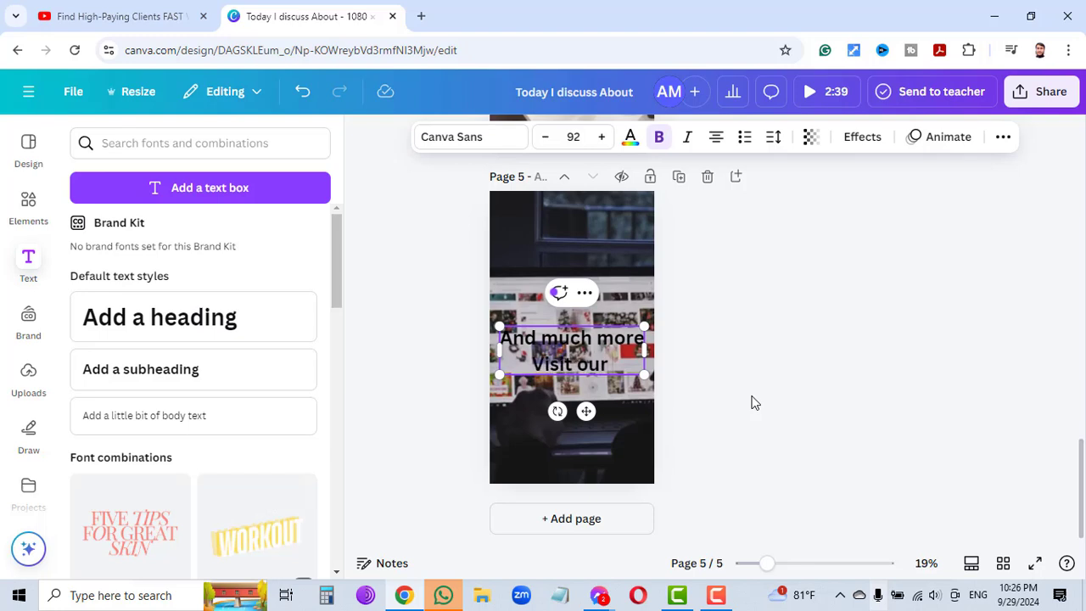
text( We)
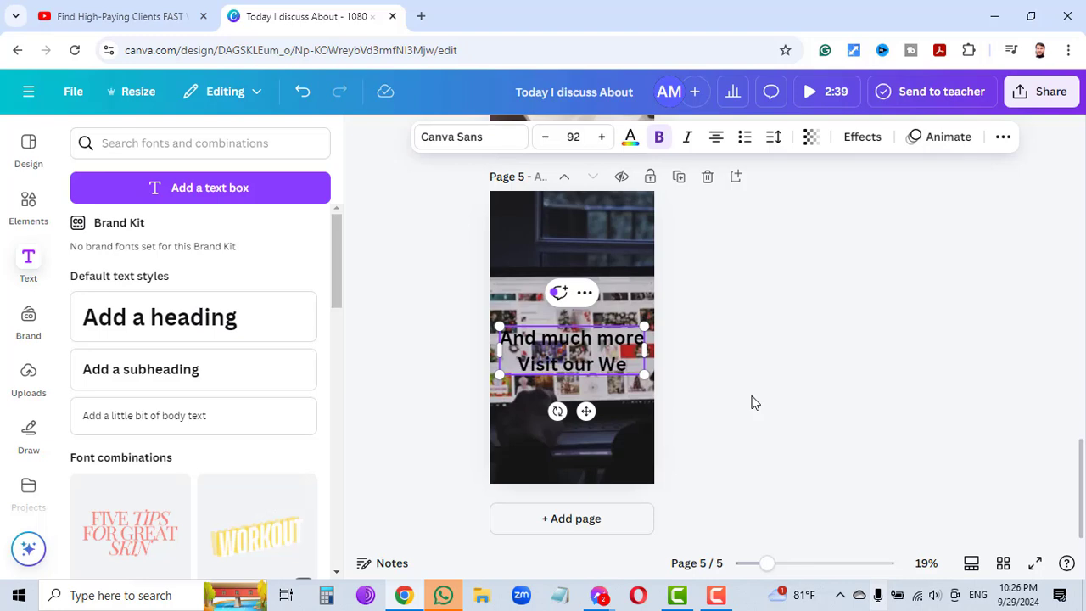
text(bs)
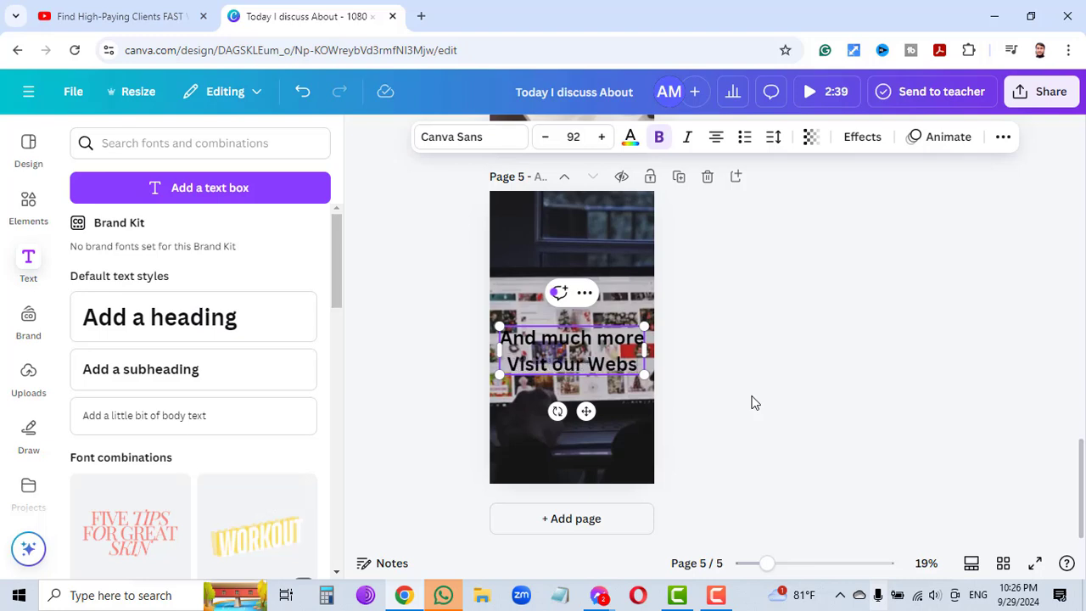
text(ite)
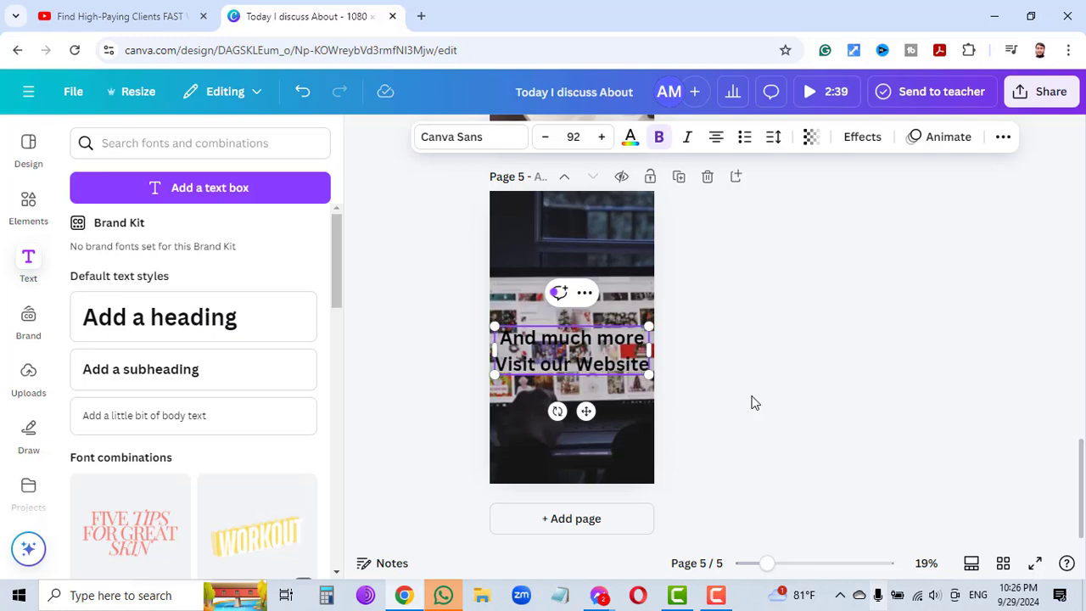
Step: Put a comma after "Website" and finish the page 5 heading with "Subscribe The Channel" starting on a new line
key(Return)
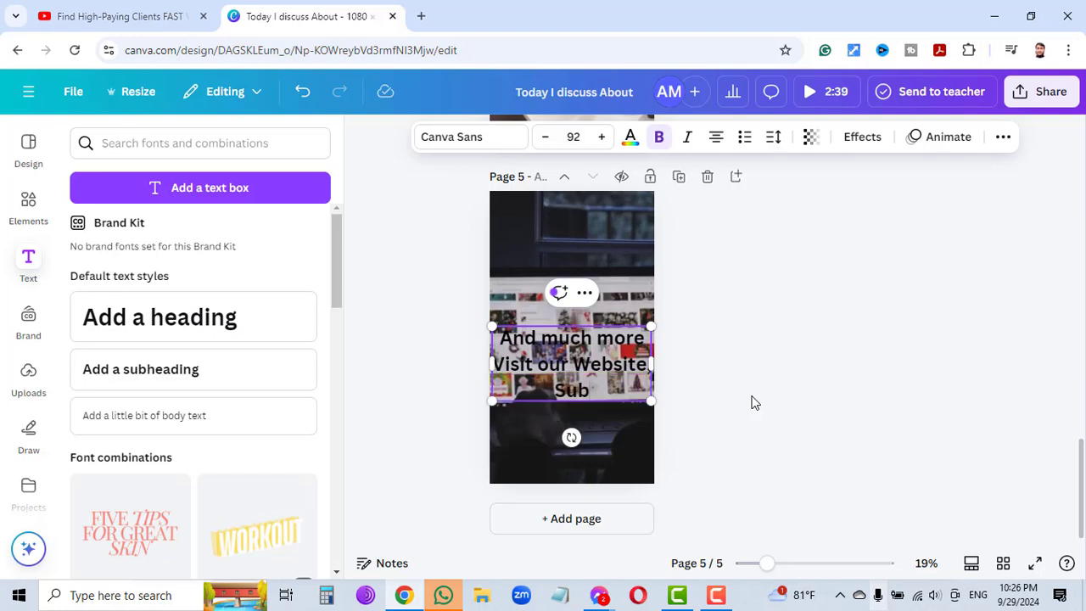
text(Subscribe)
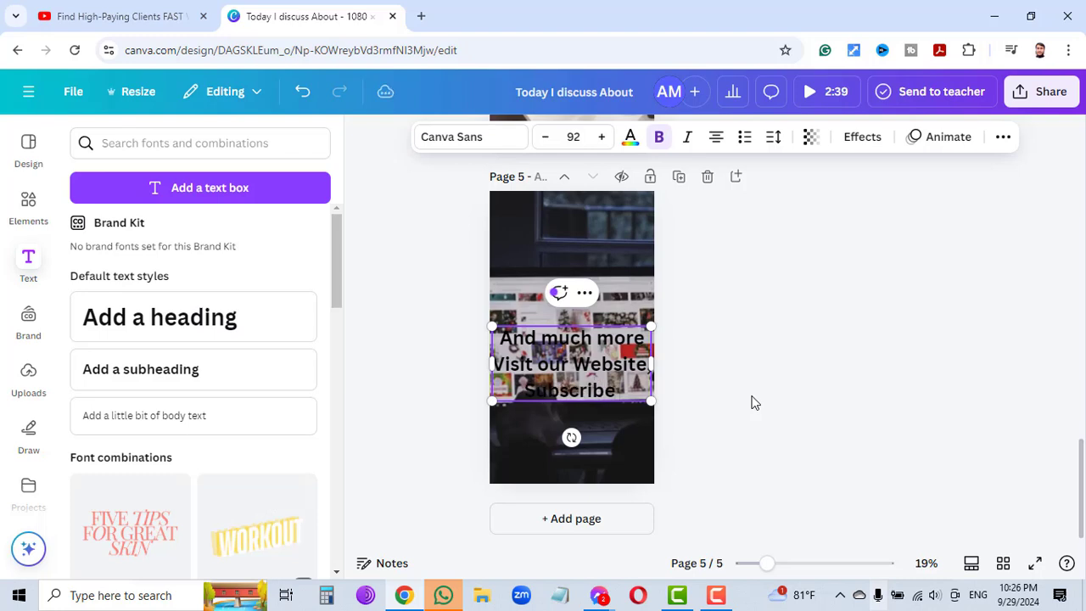
text( The)
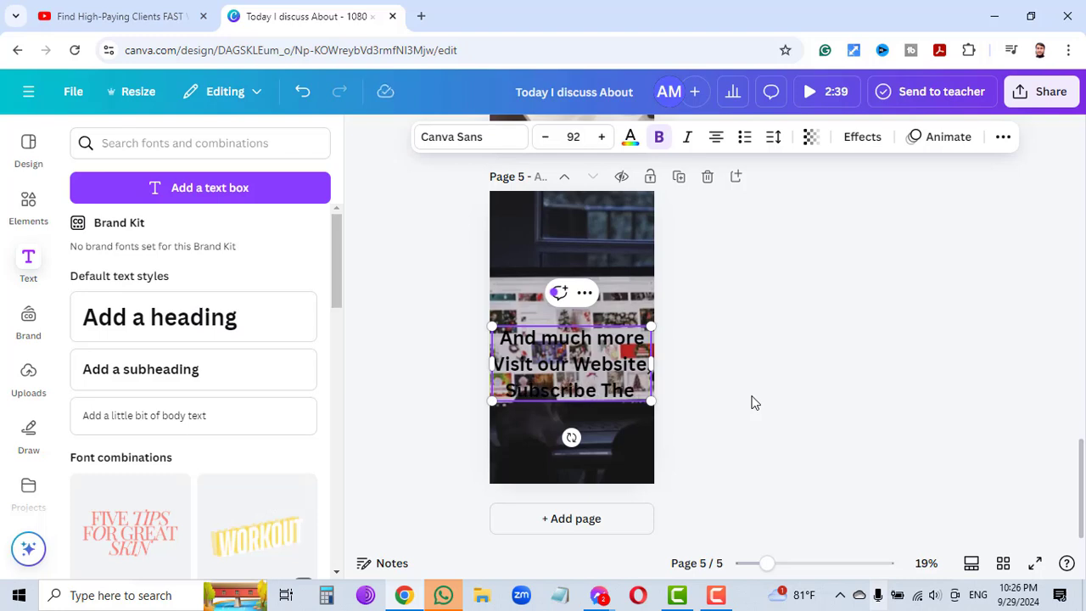
text( C)
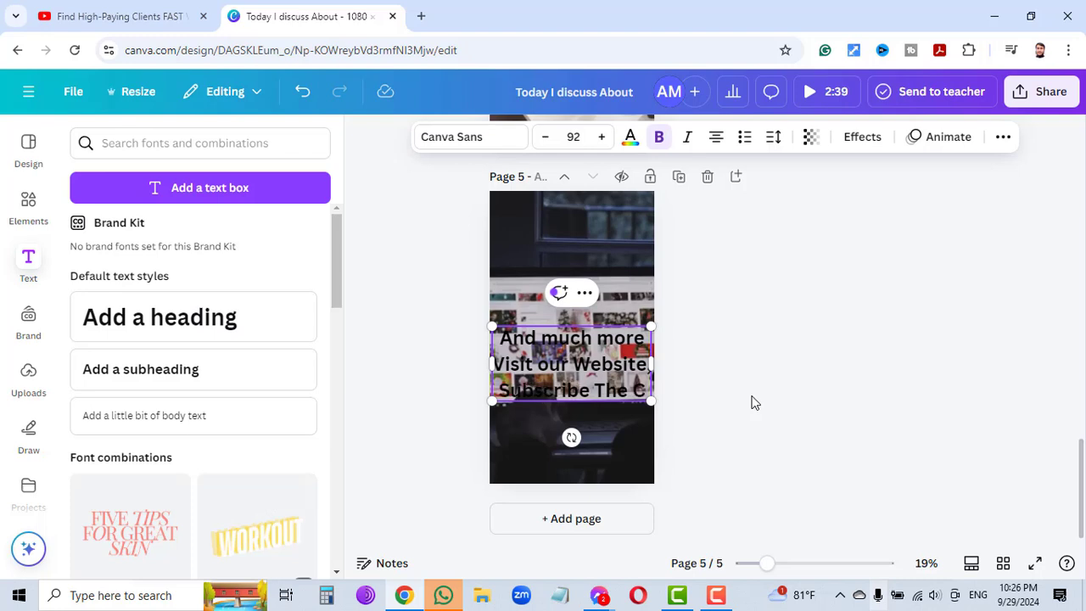
text(hannel)
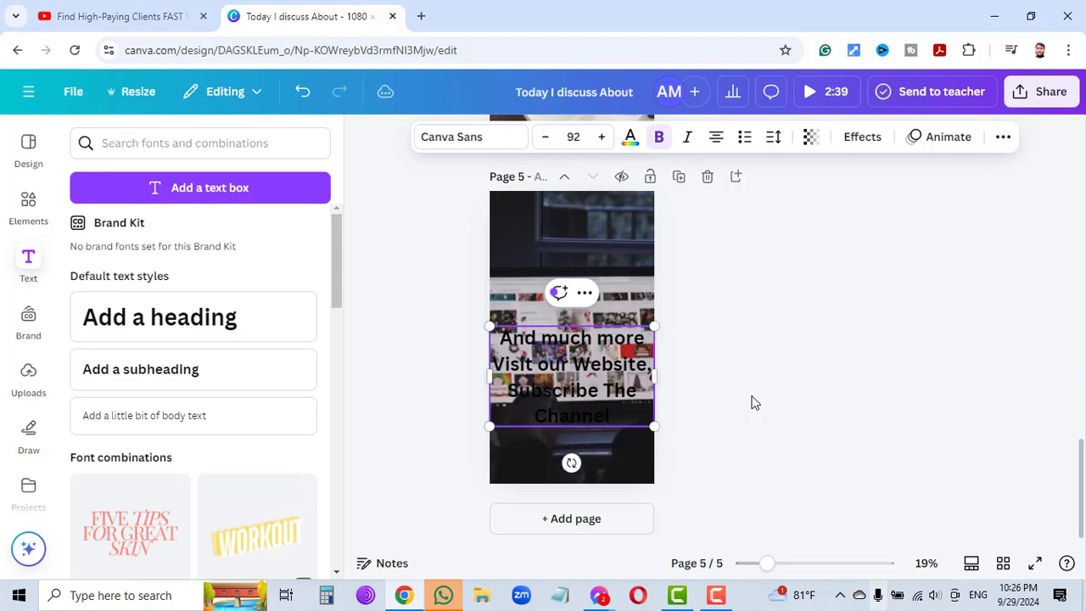
click(750, 361)
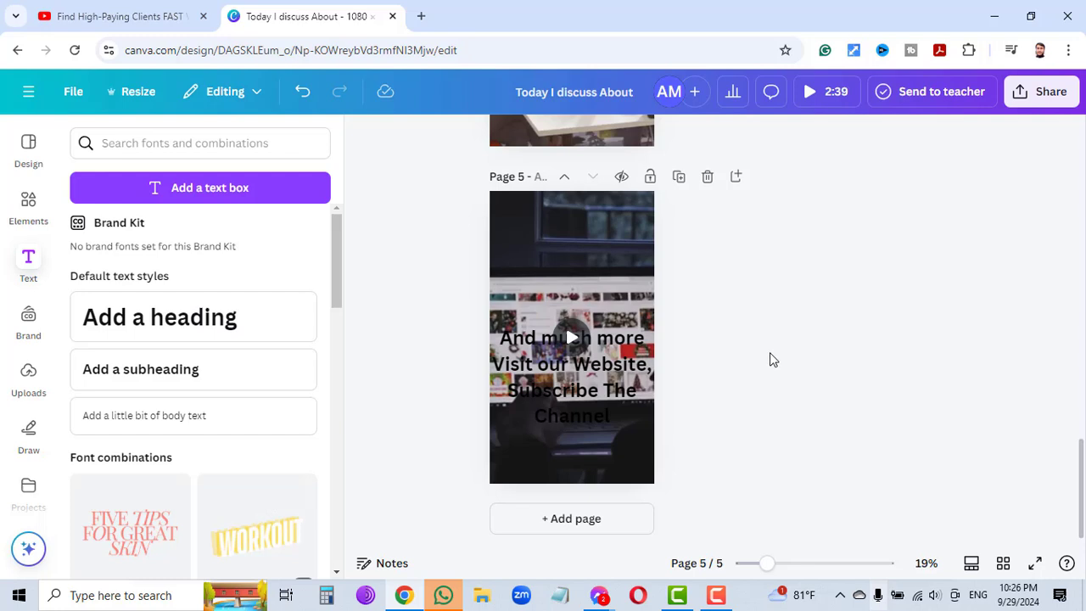
Step: Move the page 5 heading up over the bright screen area, shrink it slightly, and centre it horizontally
drag(599, 387, 592, 329)
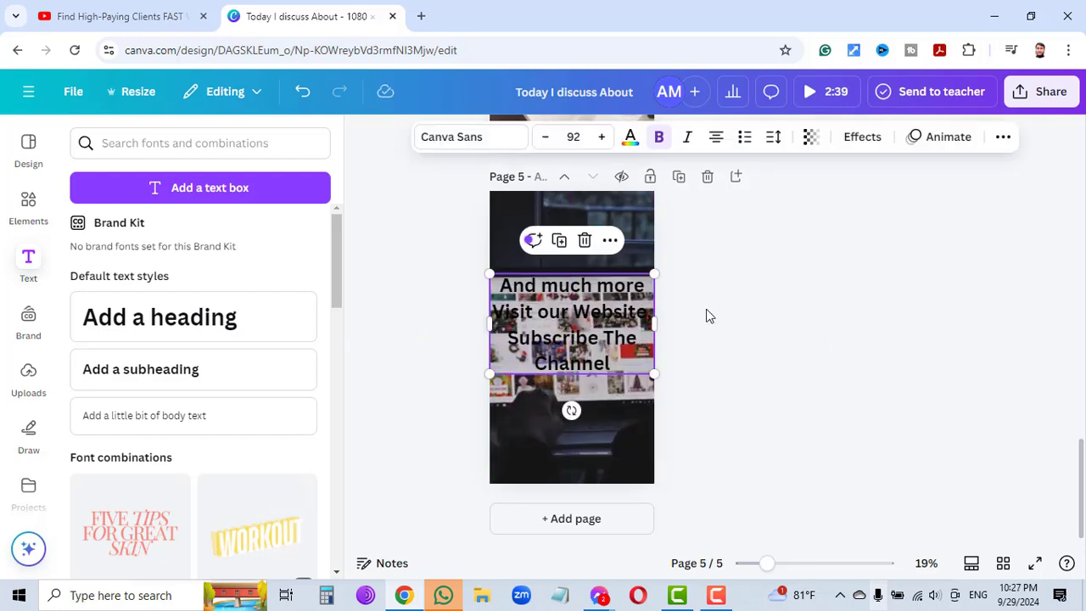
click(793, 333)
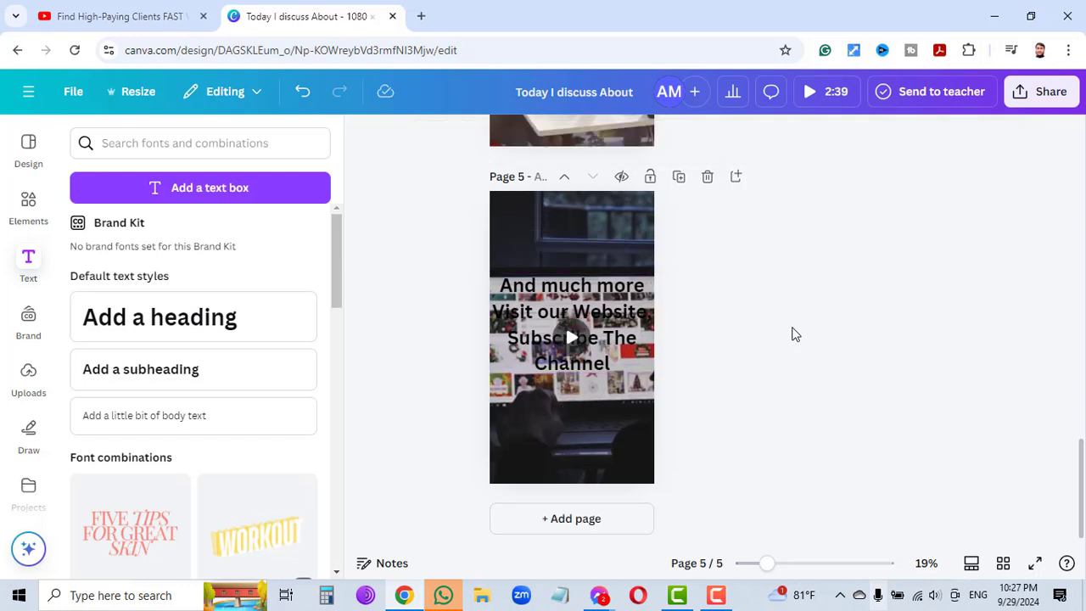
click(596, 338)
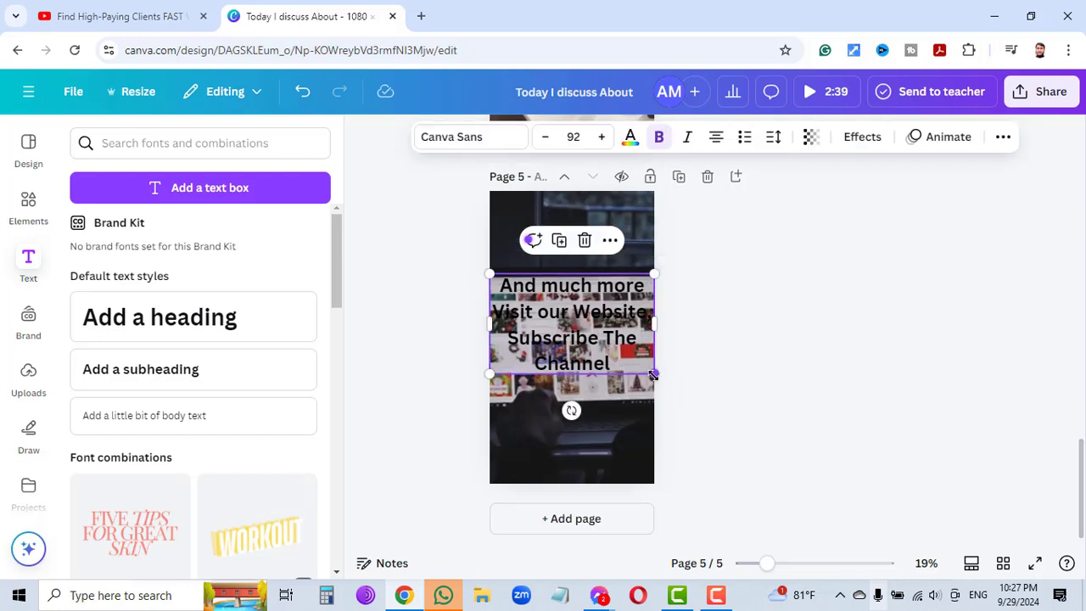
drag(653, 374, 623, 357)
drag(568, 323, 577, 328)
click(795, 345)
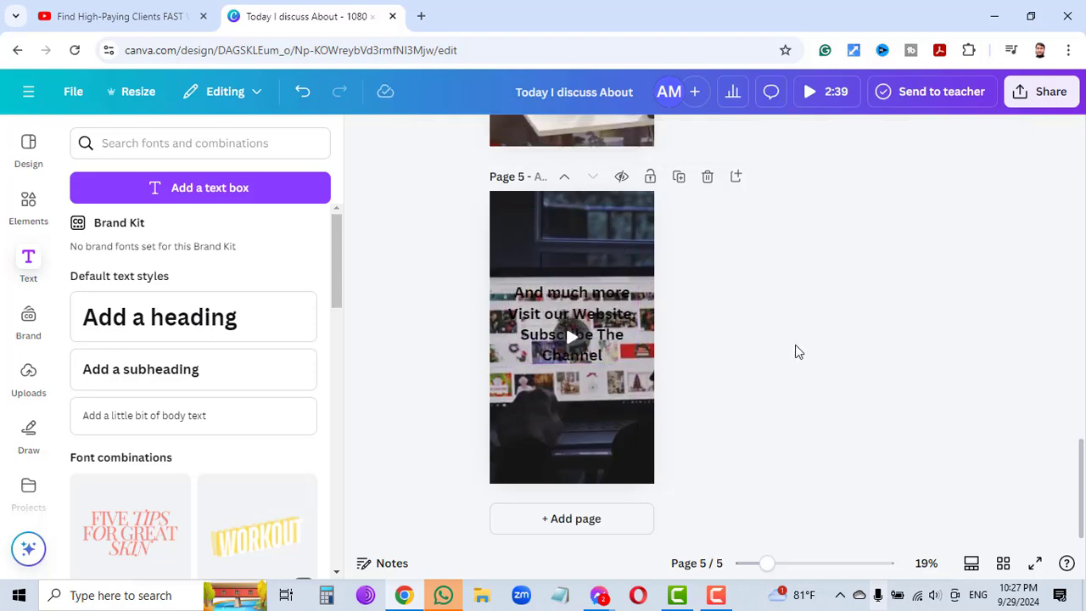
Step: Change the page 1 texts "Today I discuss About" and "How to get Client In Social Media" to white
scroll(815, 342, up, 6)
scroll(815, 335, up, 6)
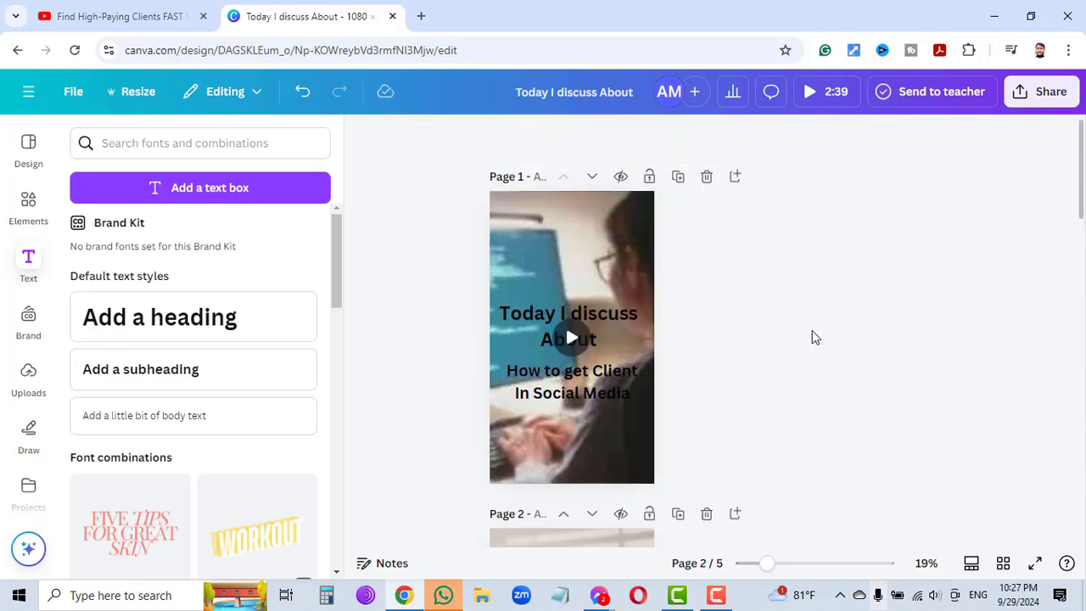
click(570, 252)
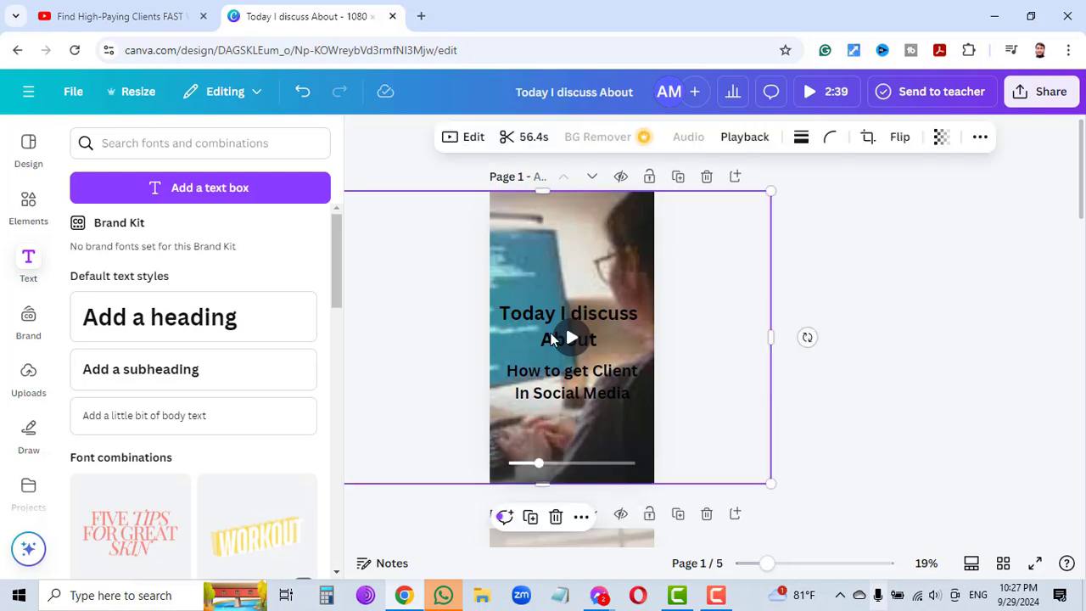
click(526, 322)
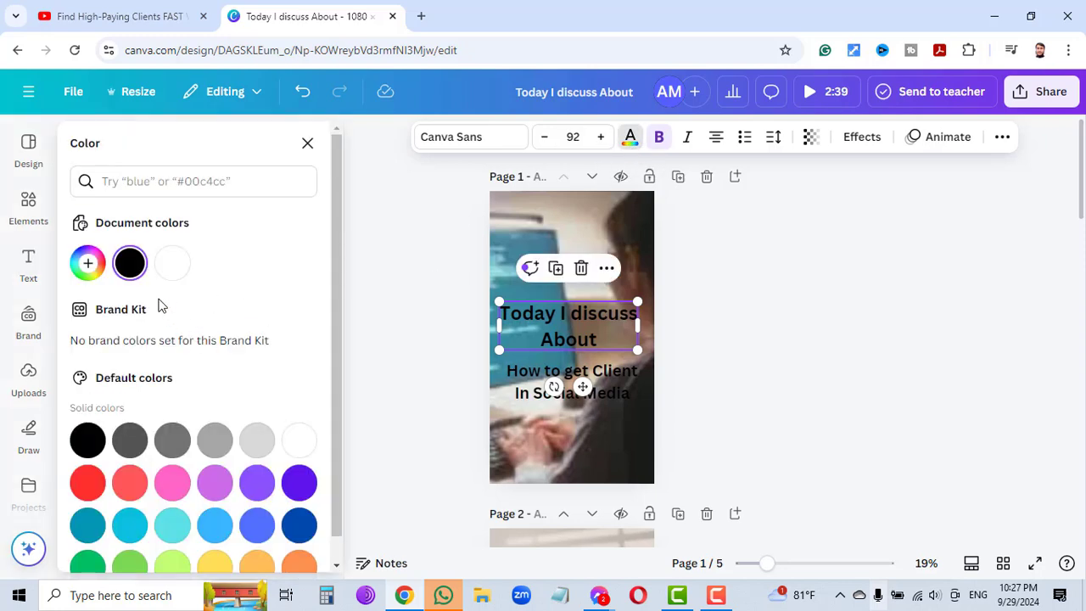
click(172, 267)
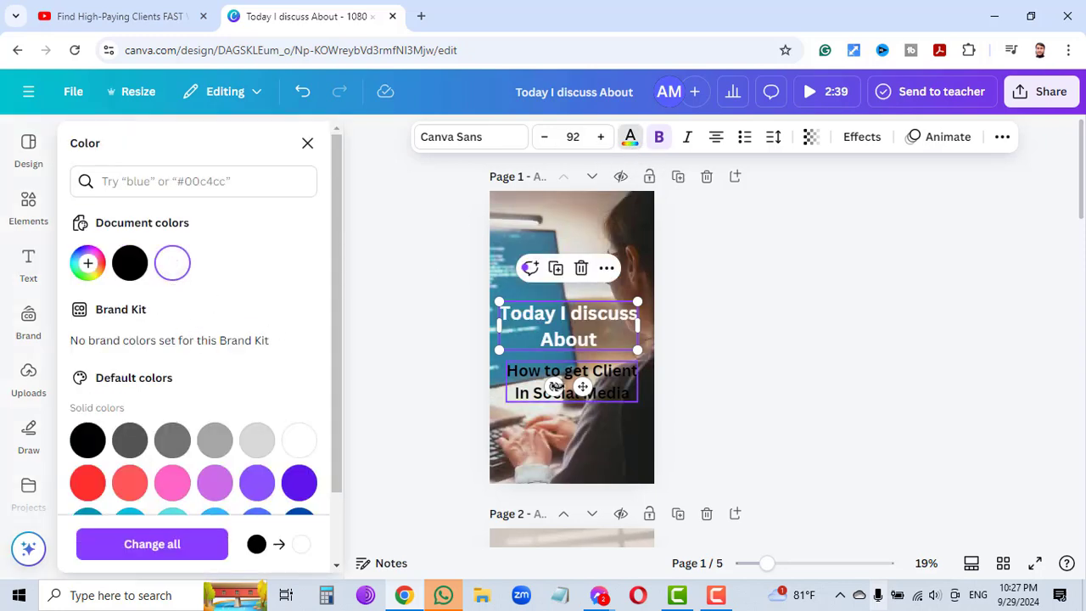
click(512, 392)
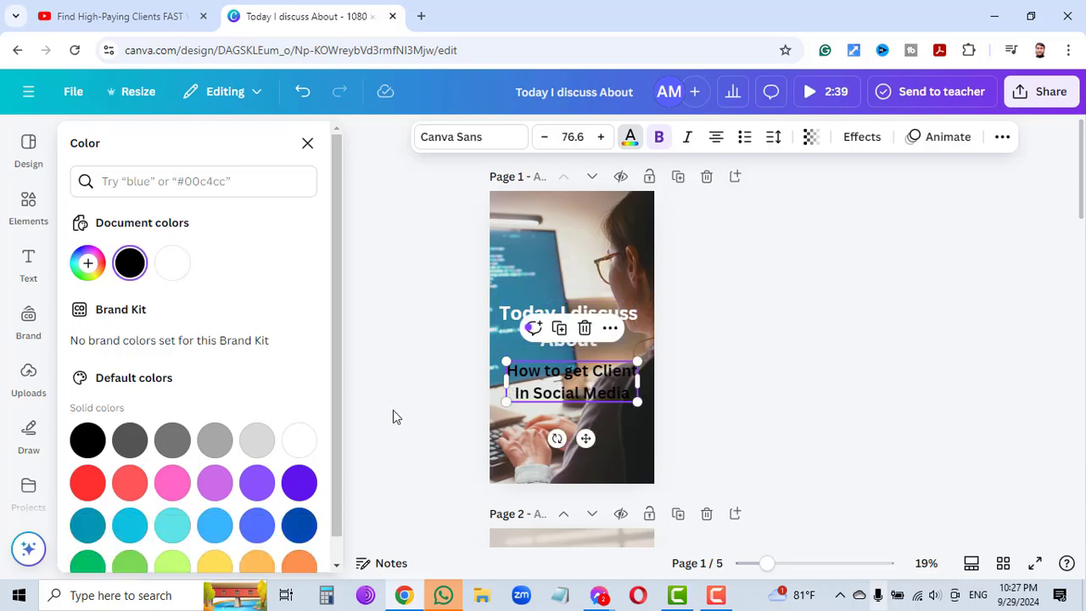
click(173, 265)
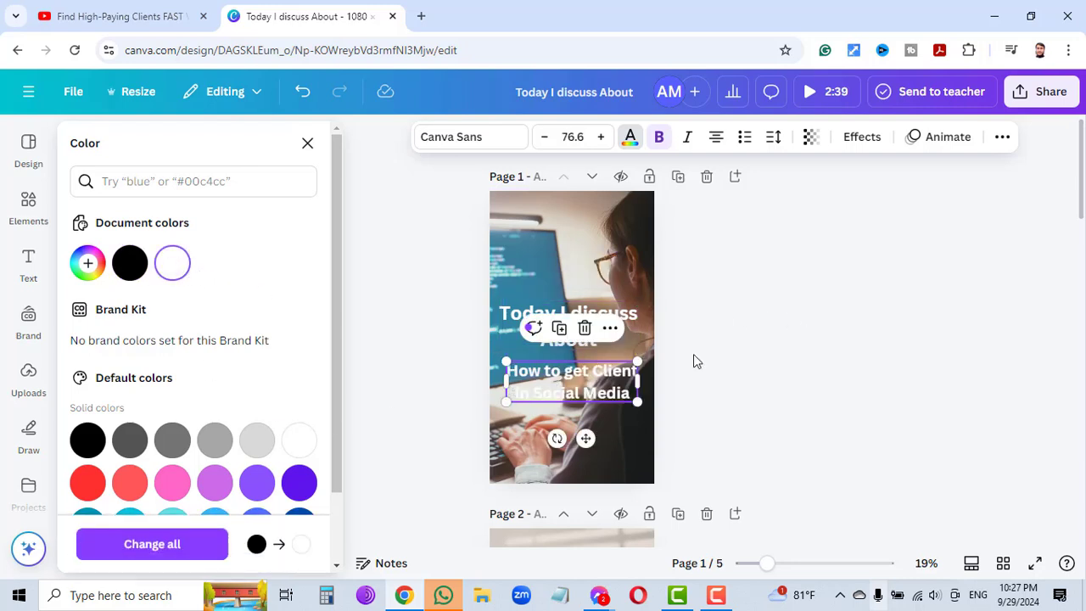
Step: Try light grey, yellow, orange and teal on the "How to get Client In Social Media" text, and return it to white
click(298, 483)
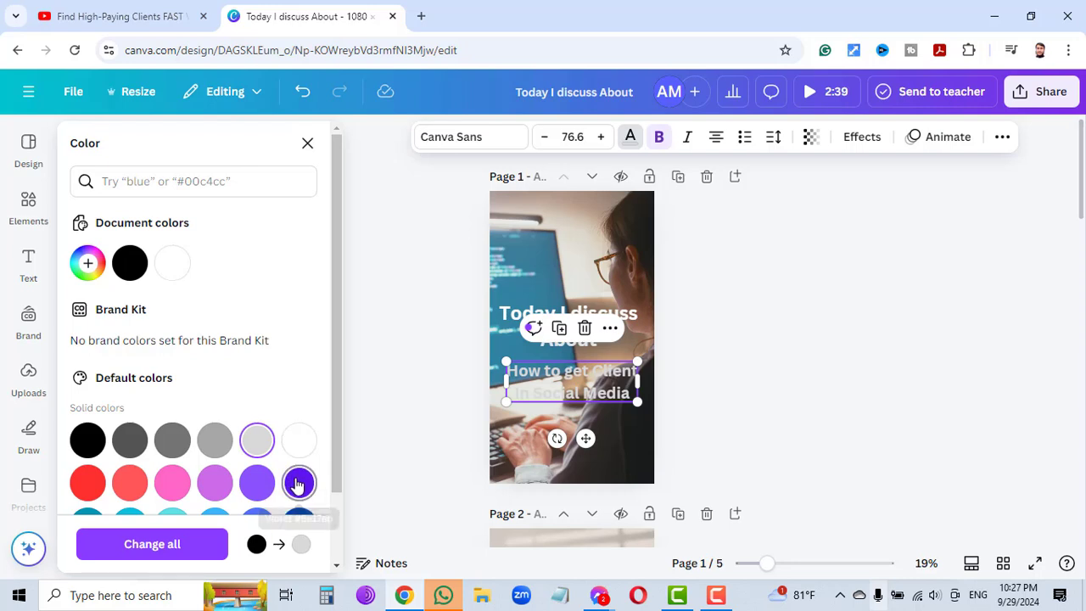
scroll(283, 417, down, 1)
click(219, 487)
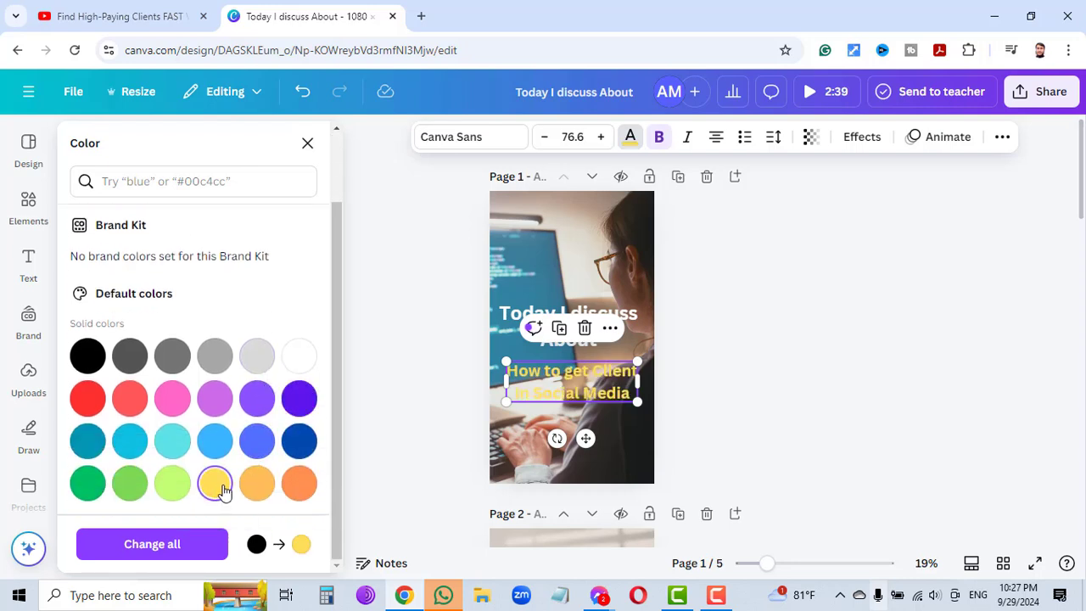
click(303, 483)
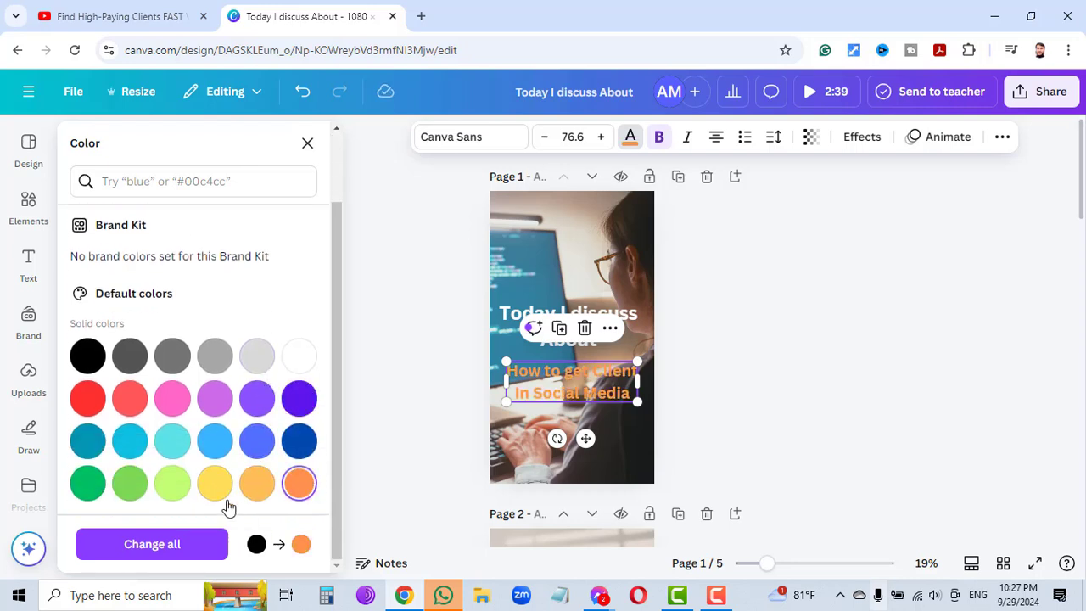
click(127, 486)
click(89, 448)
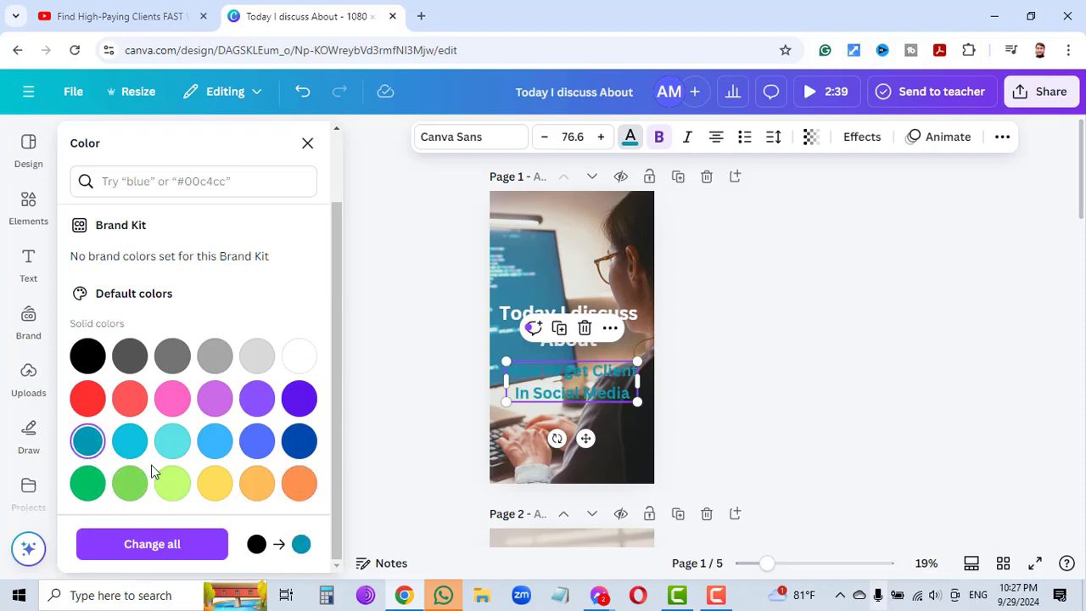
click(257, 484)
click(299, 356)
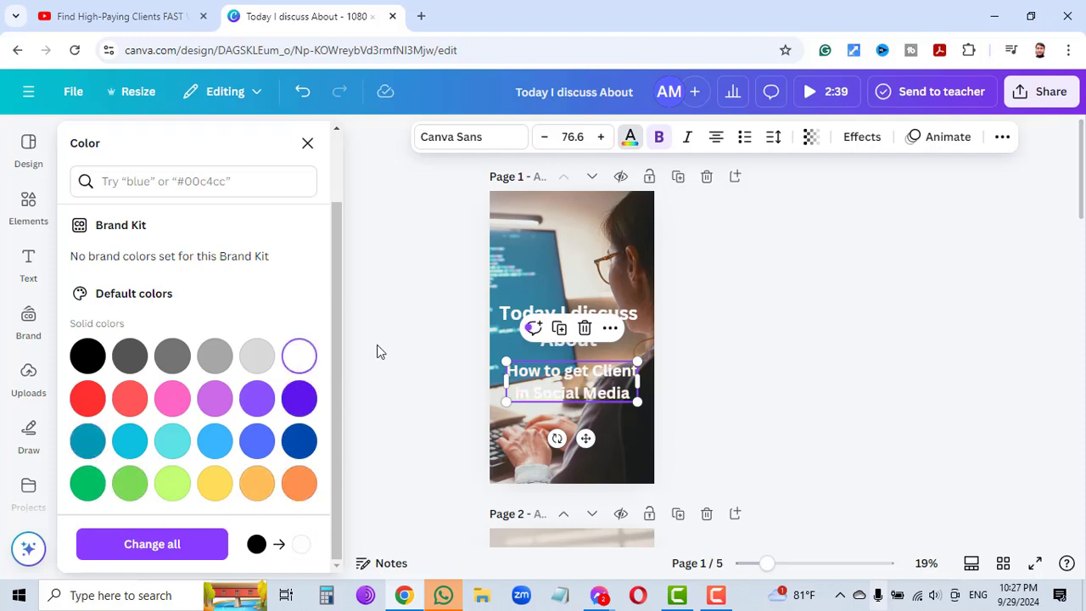
Step: Apply an Outline effect in black to page 1's "How to get Client In Social Media" text and increase its thickness
click(870, 138)
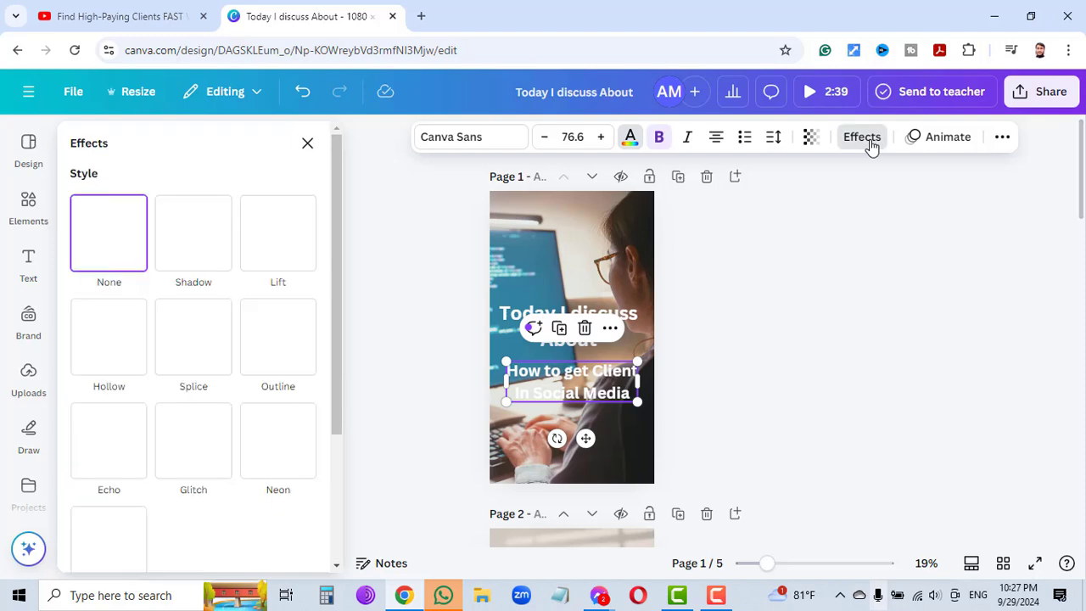
click(287, 347)
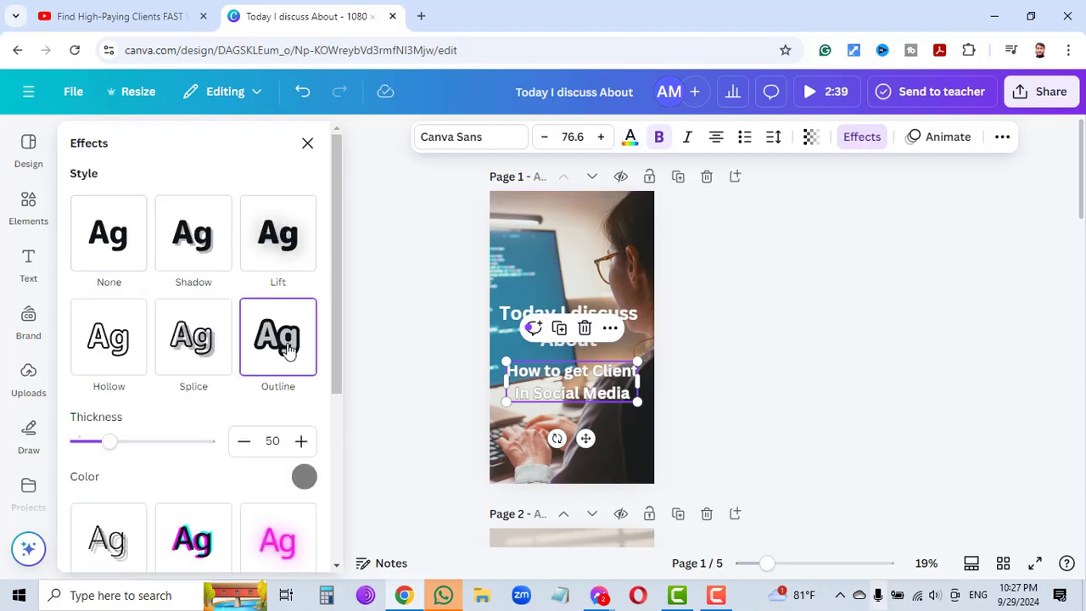
click(306, 478)
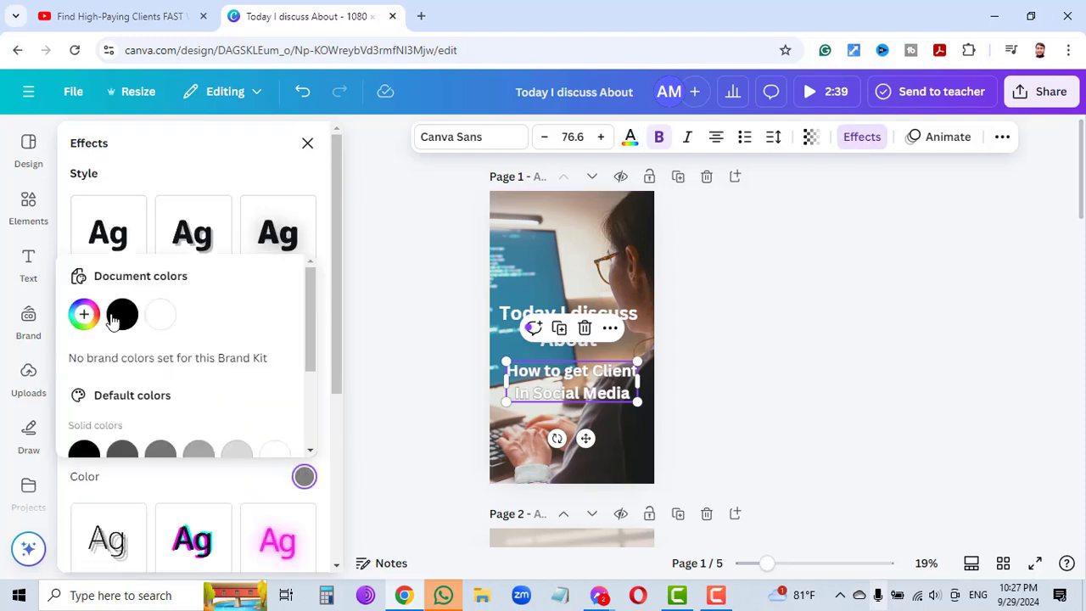
click(120, 315)
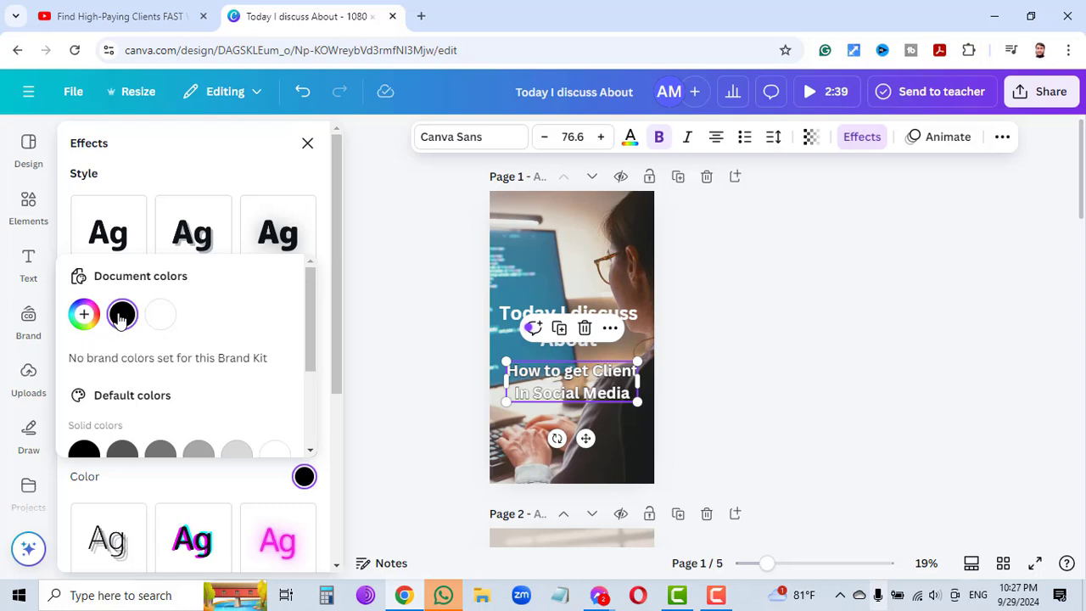
click(304, 477)
drag(112, 443, 156, 450)
click(747, 417)
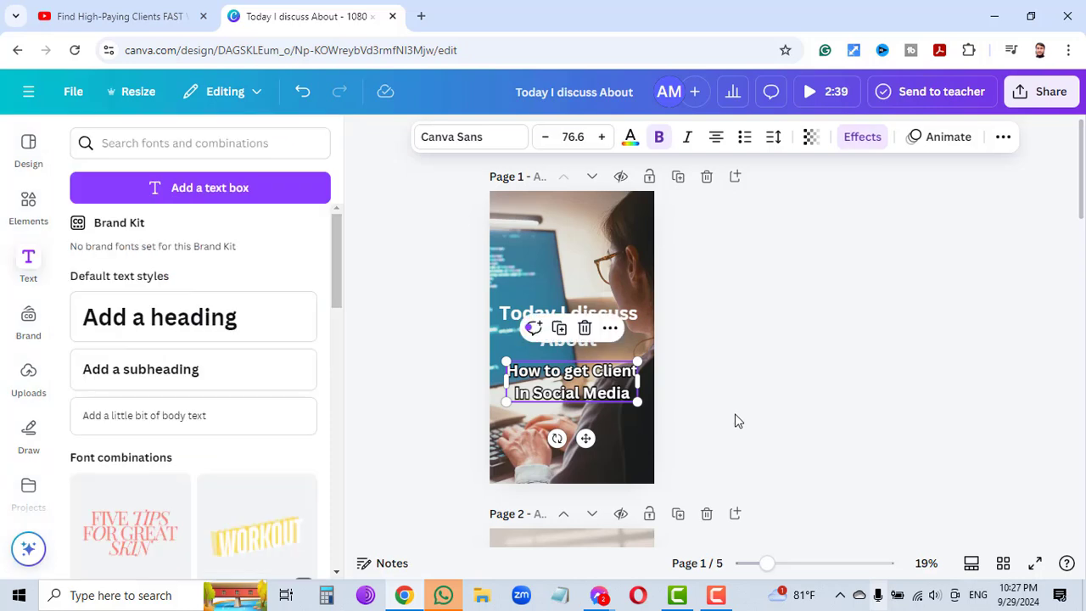
click(795, 344)
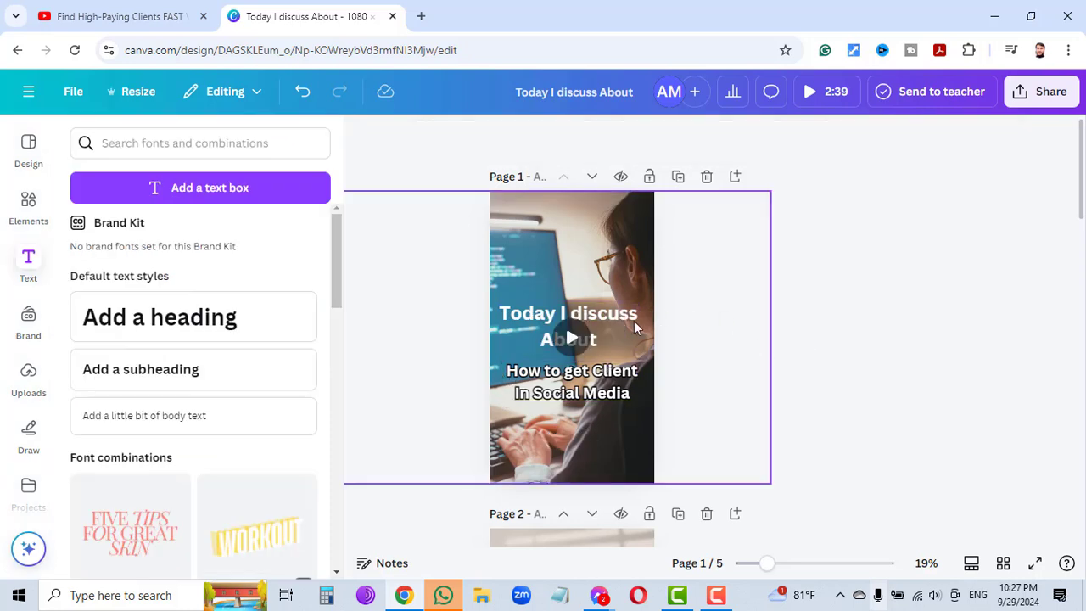
Step: Give page 1's "Today I discuss About" text a black Outline effect with increased thickness
click(600, 315)
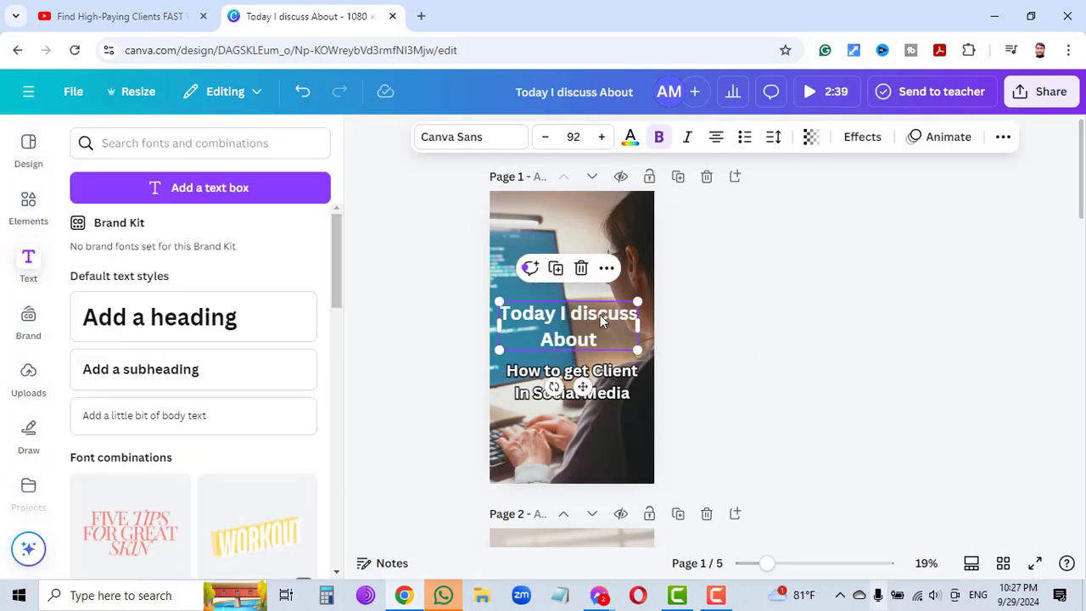
click(862, 137)
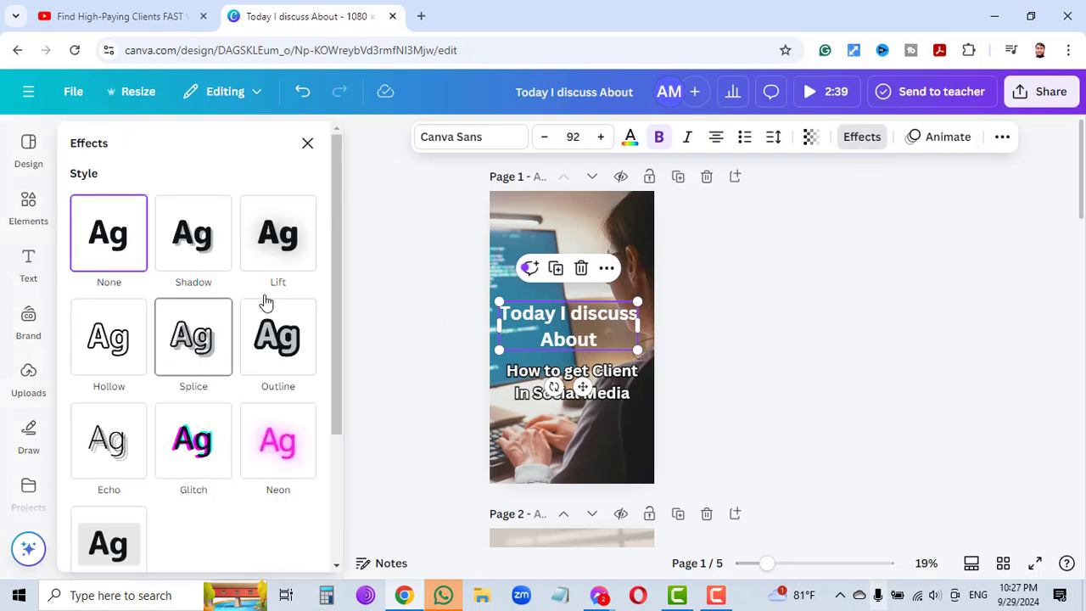
click(282, 359)
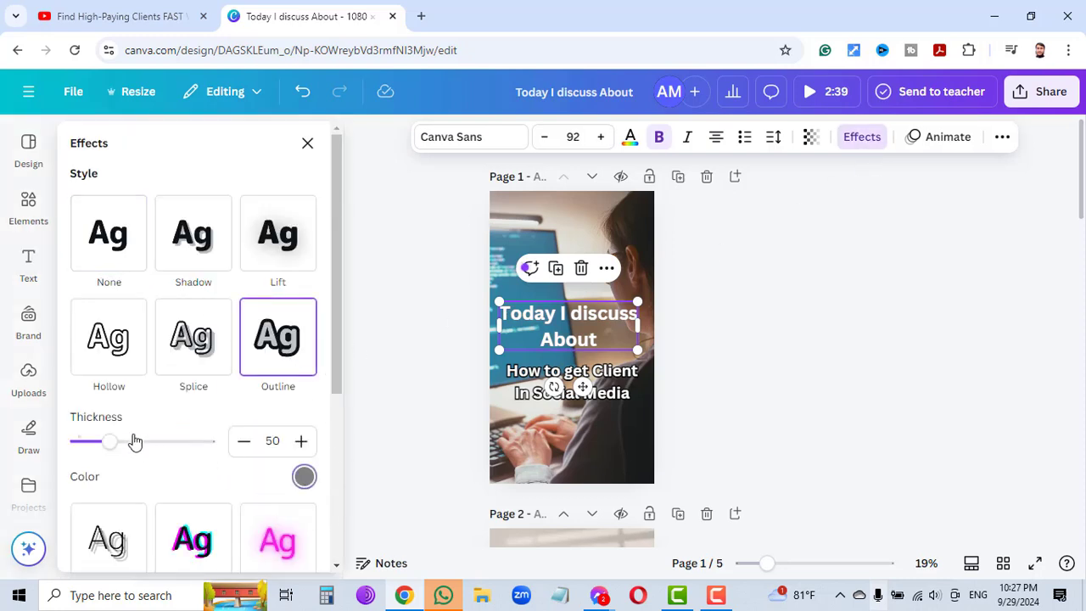
click(304, 476)
click(121, 314)
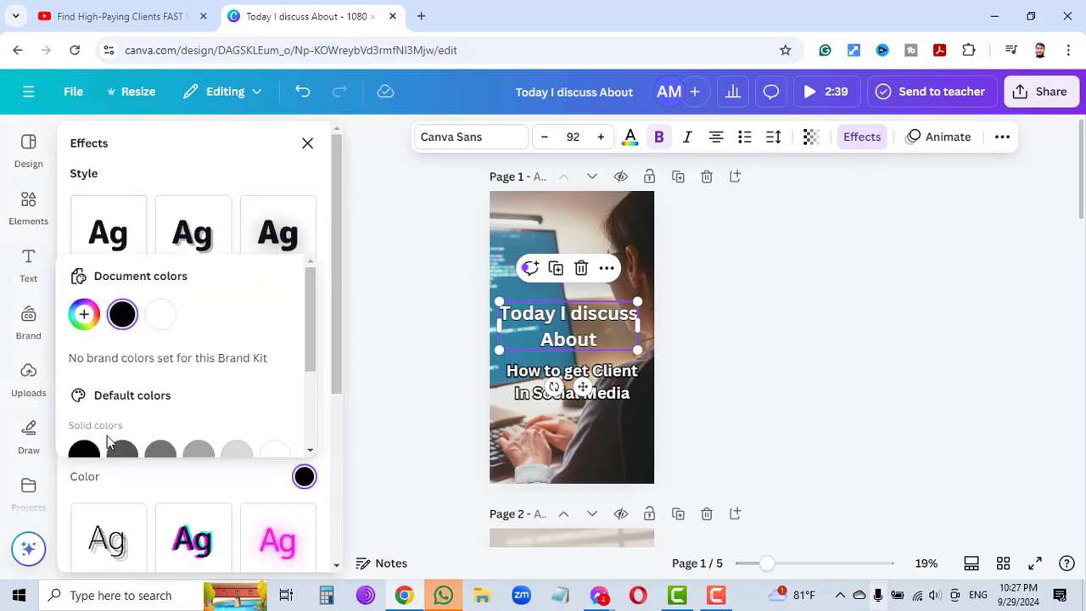
click(304, 478)
drag(110, 443, 178, 448)
click(802, 352)
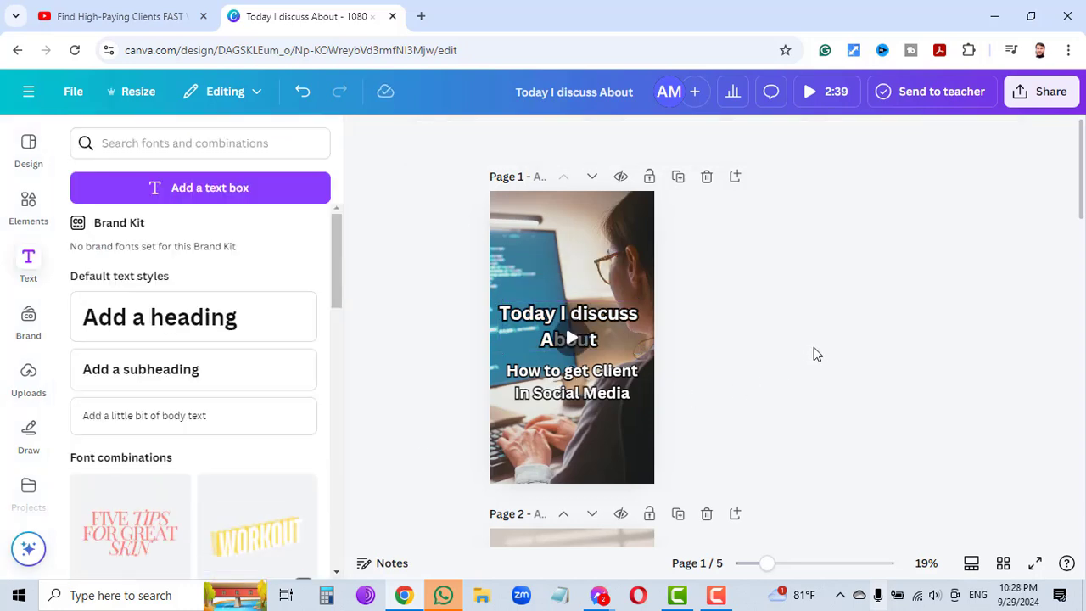
Step: Change the page 2 heading "Step 1: Organic Marketing In Facebook" to white
scroll(817, 367, down, 5)
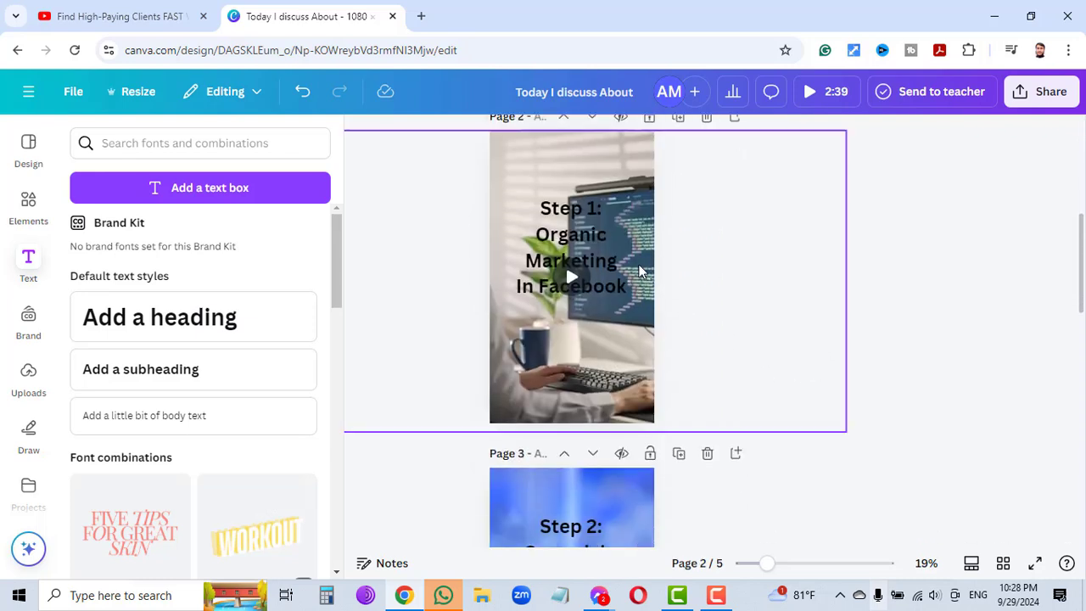
click(576, 244)
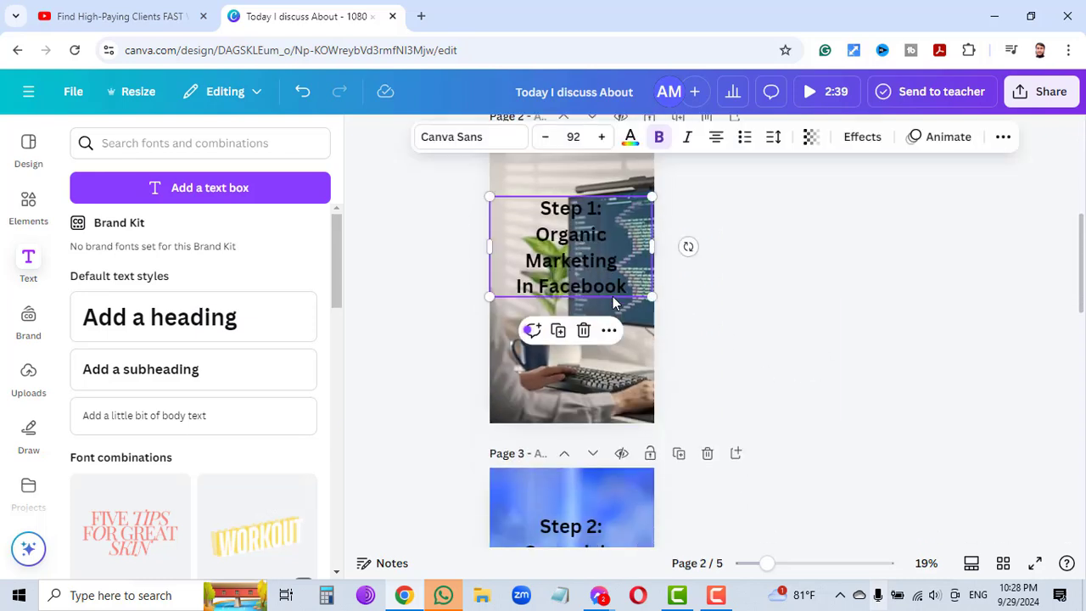
click(630, 138)
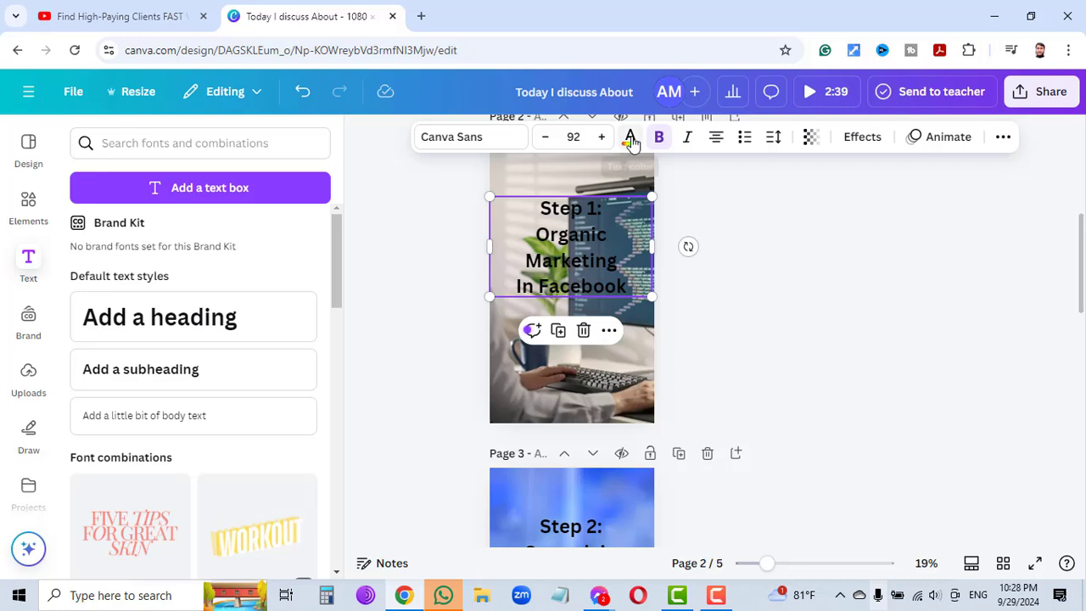
click(172, 265)
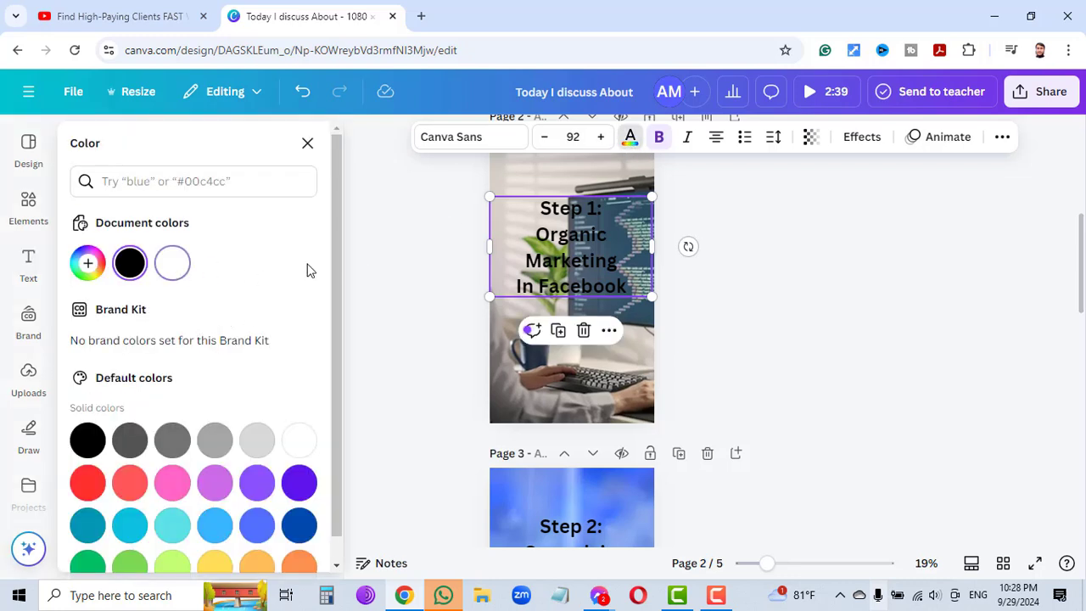
Step: Add an Outline effect to the page 2 heading in medium grey, with a thickness of about 134
click(865, 138)
click(279, 352)
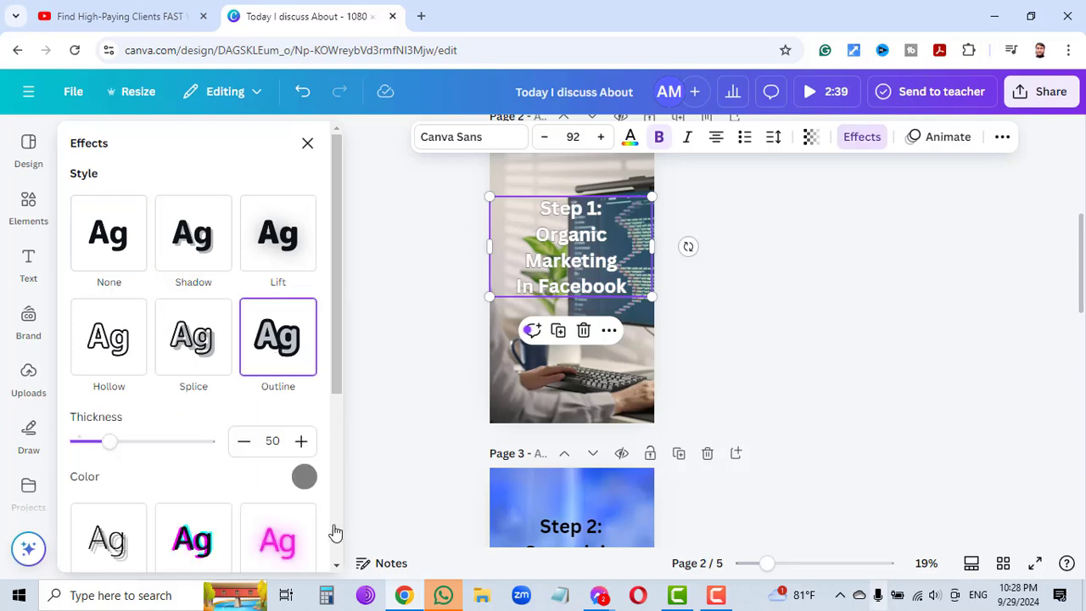
click(304, 478)
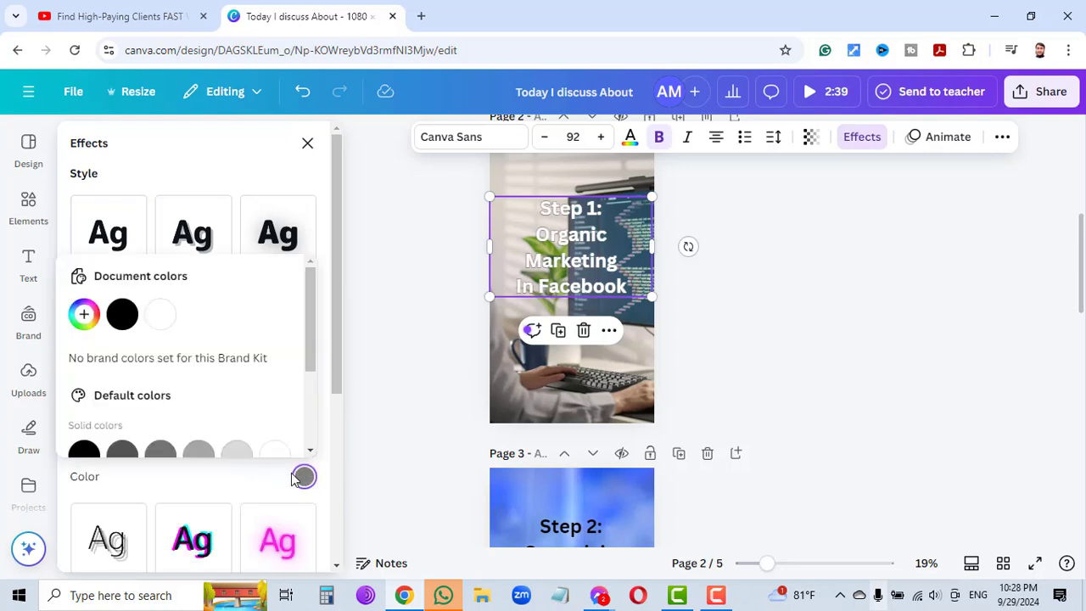
click(199, 453)
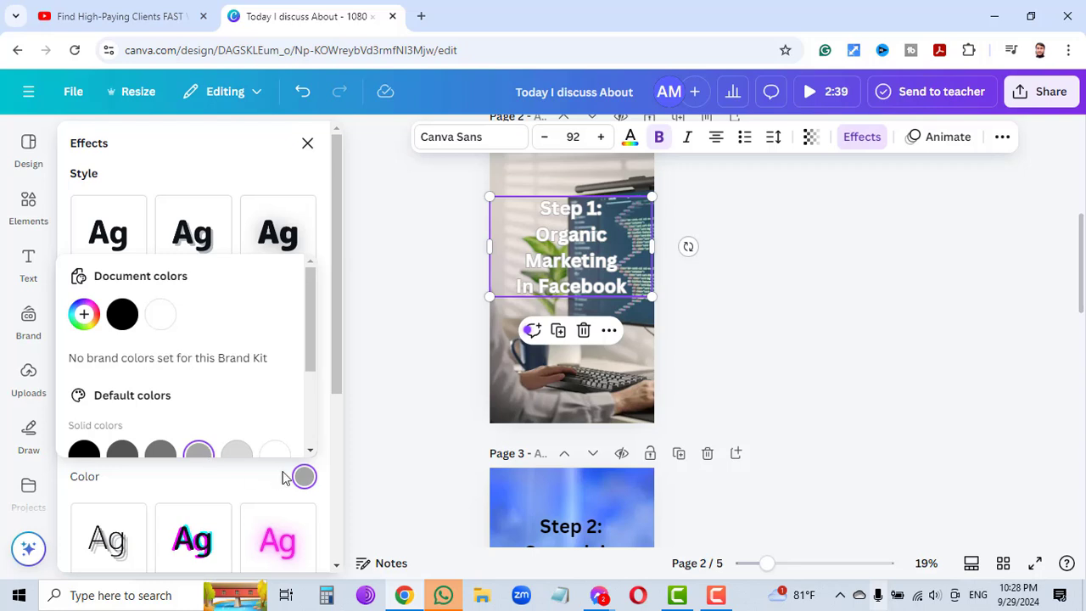
click(161, 452)
click(304, 476)
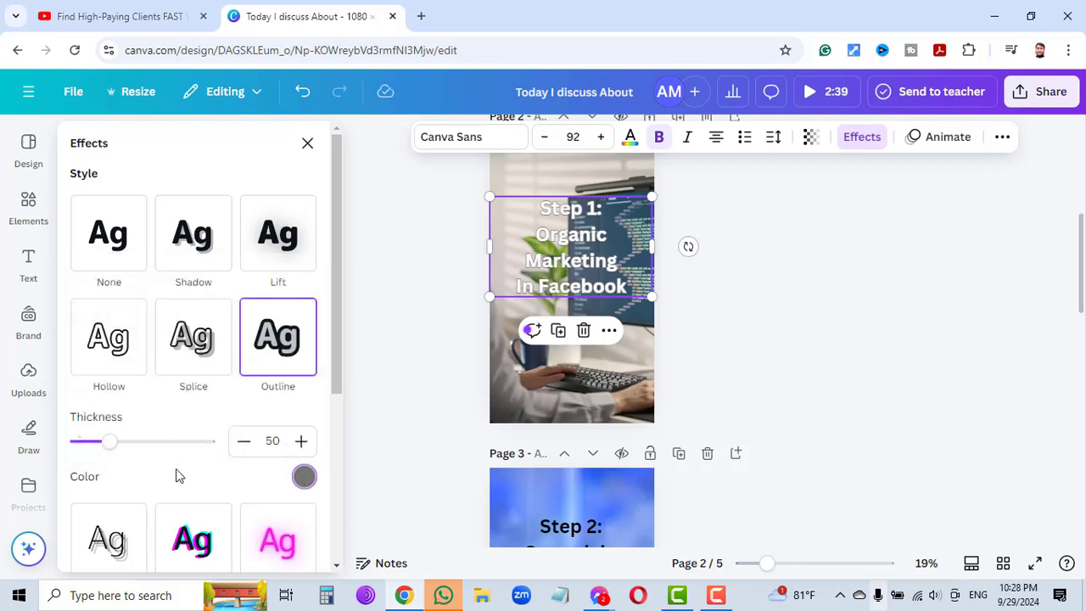
drag(110, 442, 166, 443)
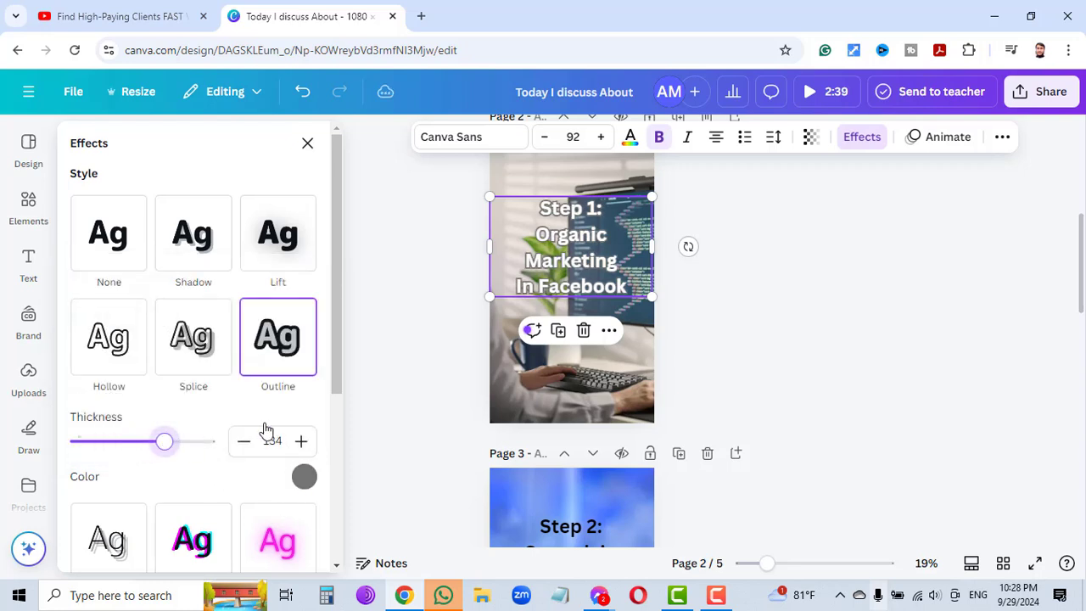
click(889, 336)
Step: Apply the Outline effect to the page 3 heading "Step 2: Srearch in Relavent Group, Post, Comment box"
scroll(585, 395, down, 3)
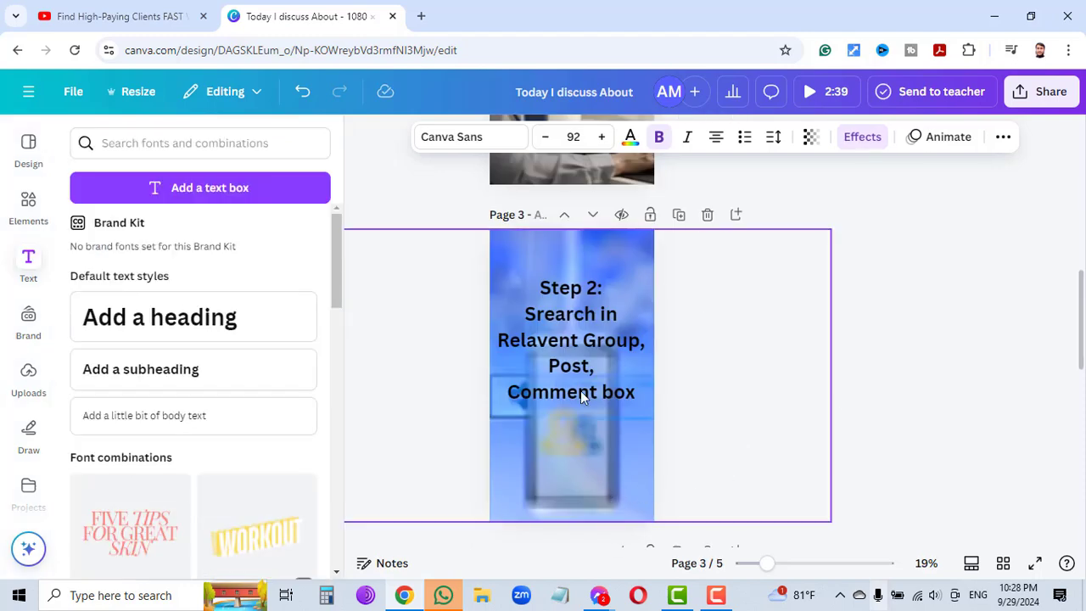
click(582, 340)
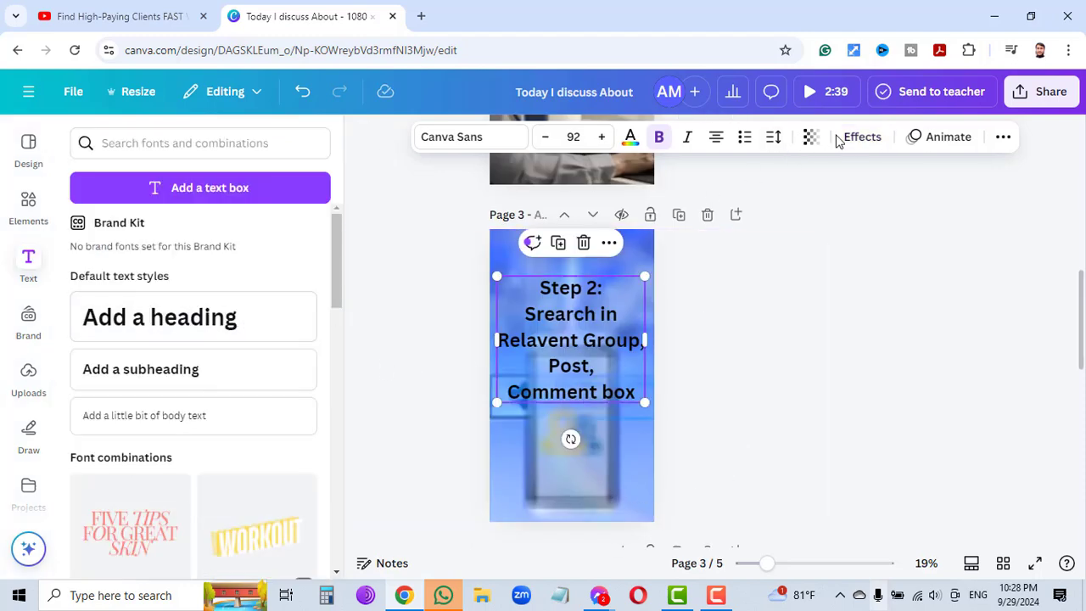
click(862, 137)
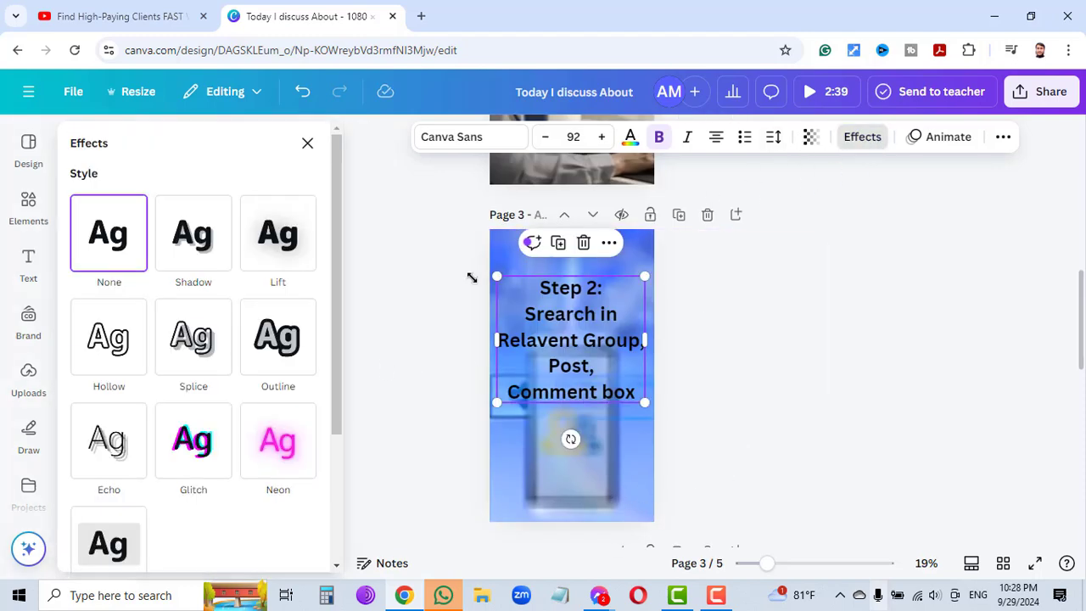
click(288, 350)
Step: Try turquoise, dark blue and dark grey for the page 3 heading's outline, and set it to white
click(304, 477)
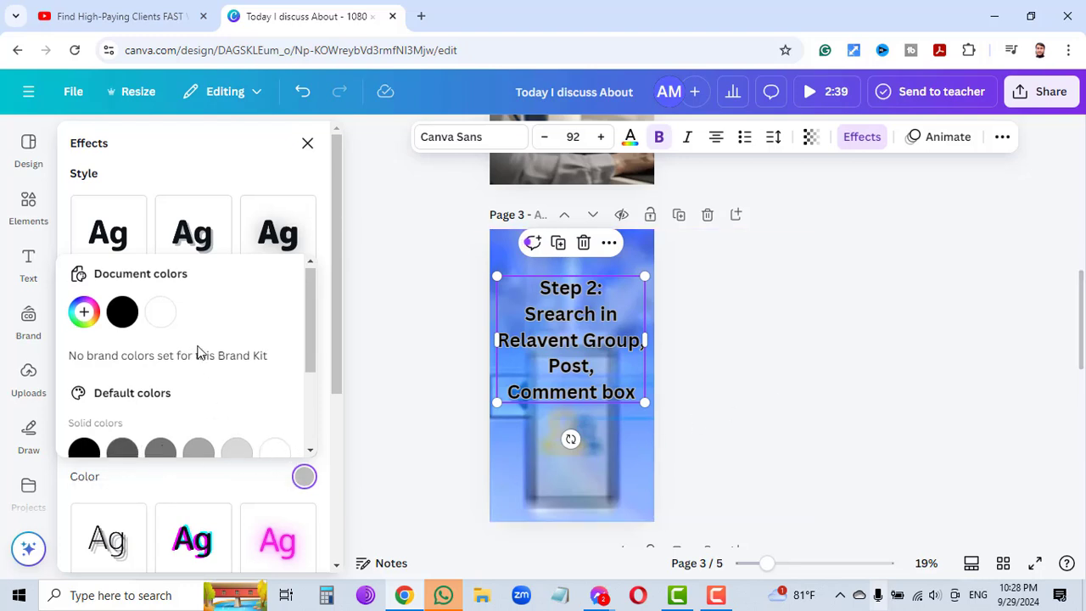
scroll(196, 348, down, 3)
click(165, 392)
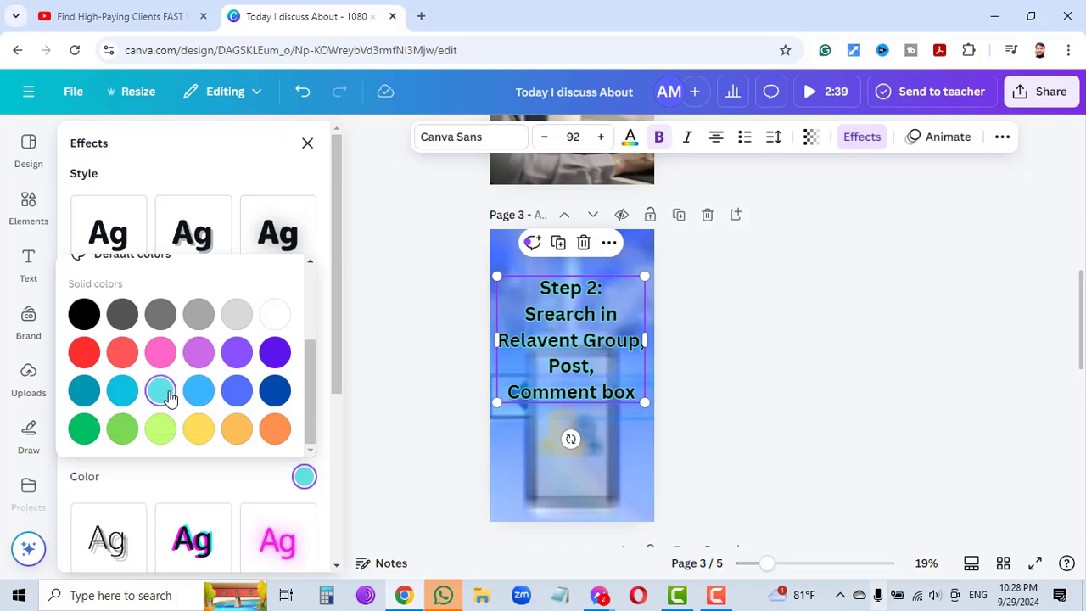
click(275, 390)
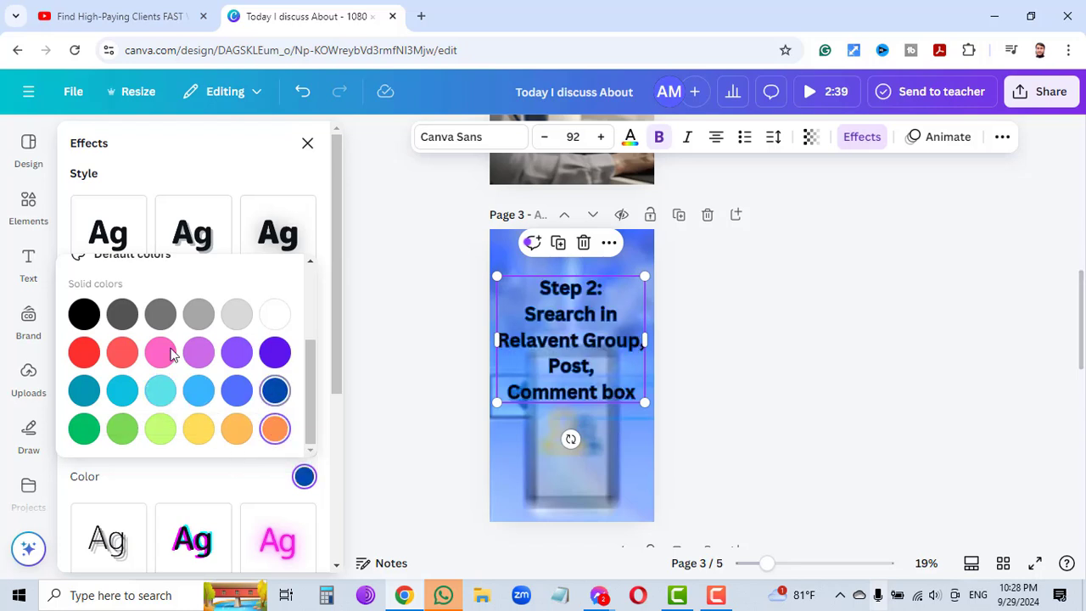
click(122, 315)
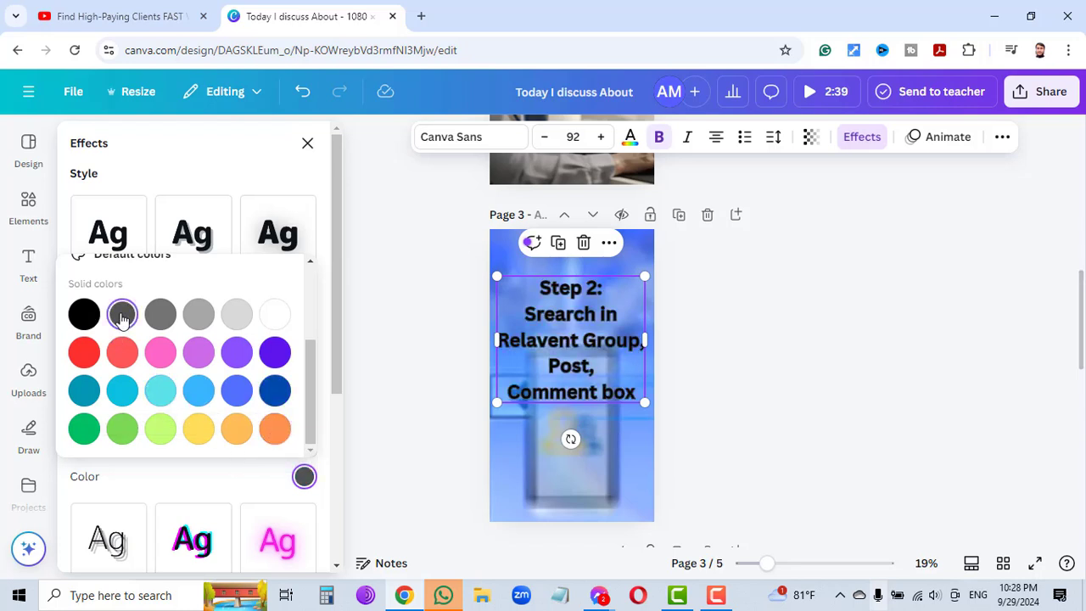
click(276, 315)
click(275, 392)
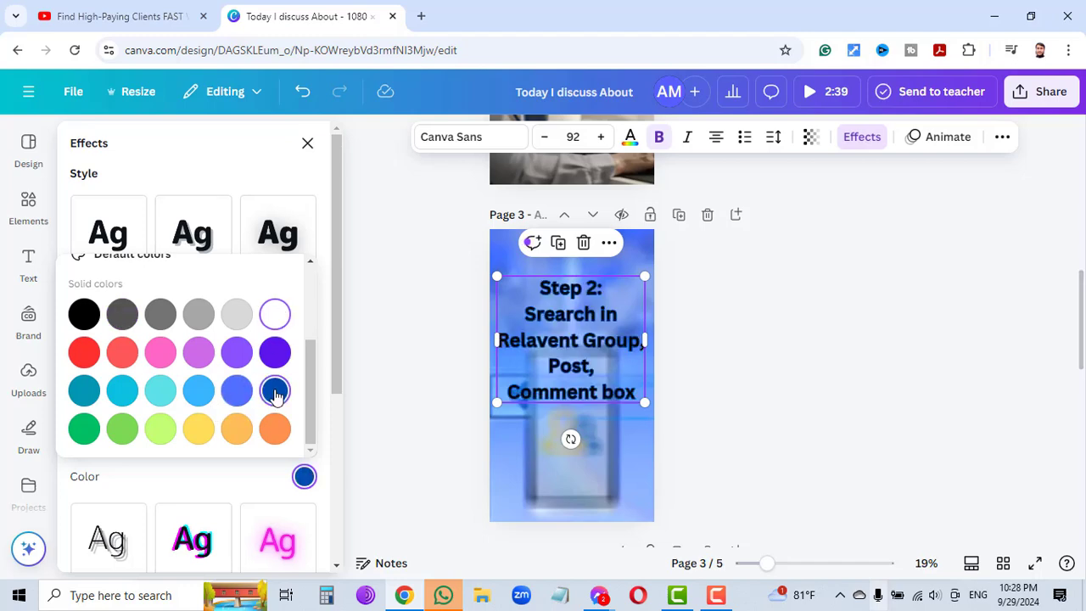
click(276, 316)
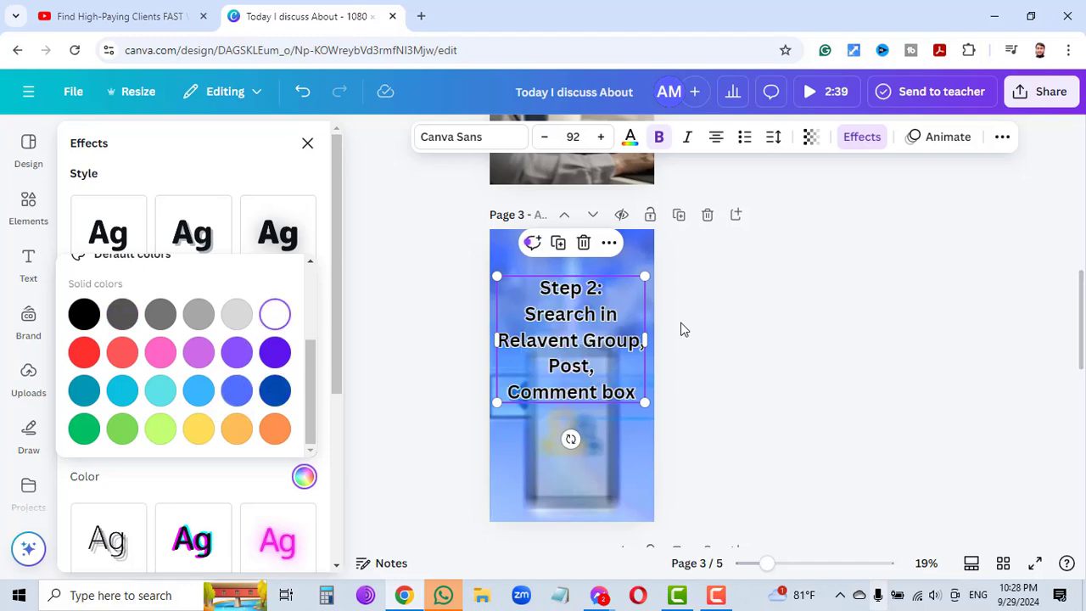
Step: Change the "Step 3" text on page 4 to white
click(713, 331)
scroll(774, 368, down, 3)
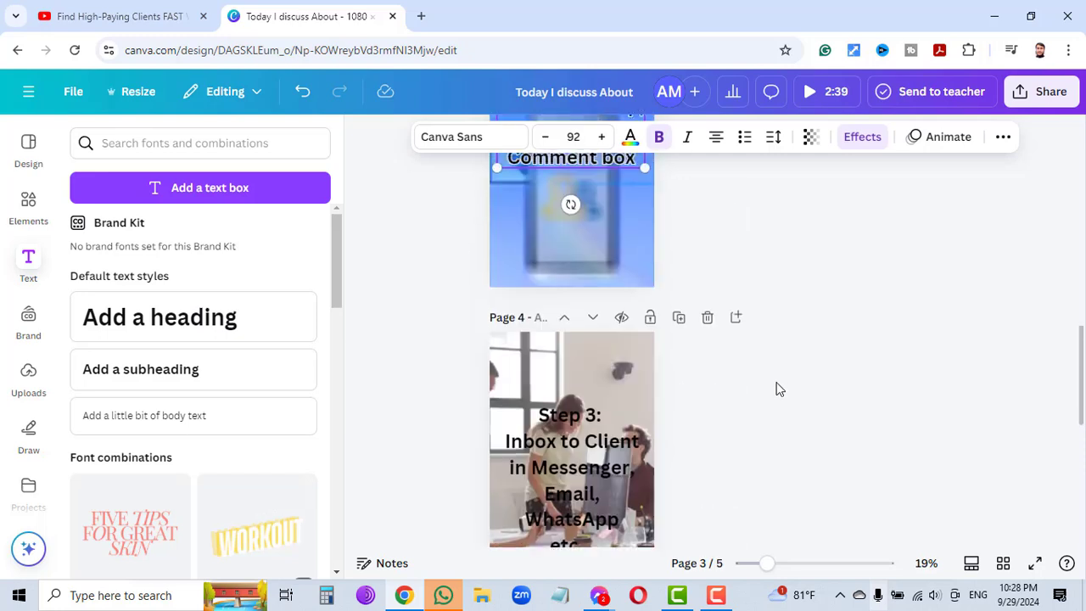
scroll(775, 391, down, 2)
click(579, 336)
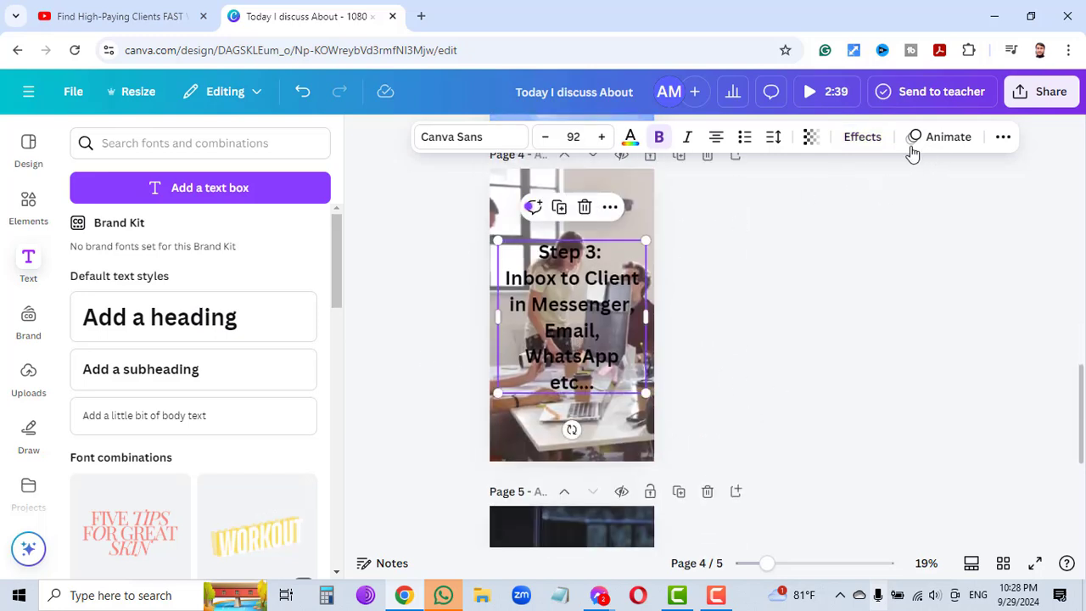
click(628, 140)
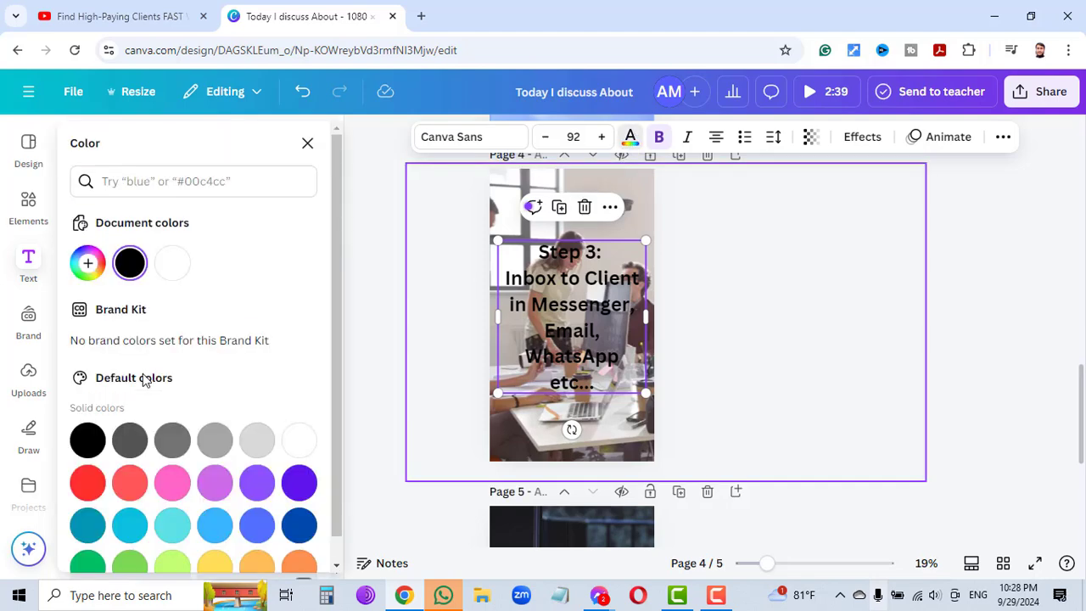
click(173, 263)
Step: Apply the Outline effect to the "Step 3" text on page 4 with a thickness of 133
click(859, 140)
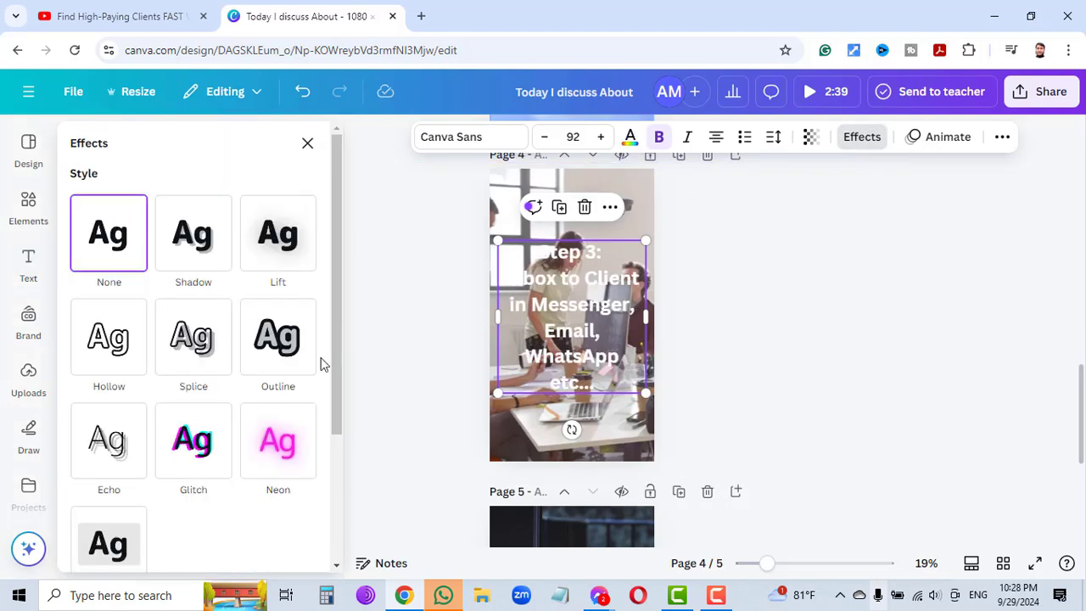
click(281, 365)
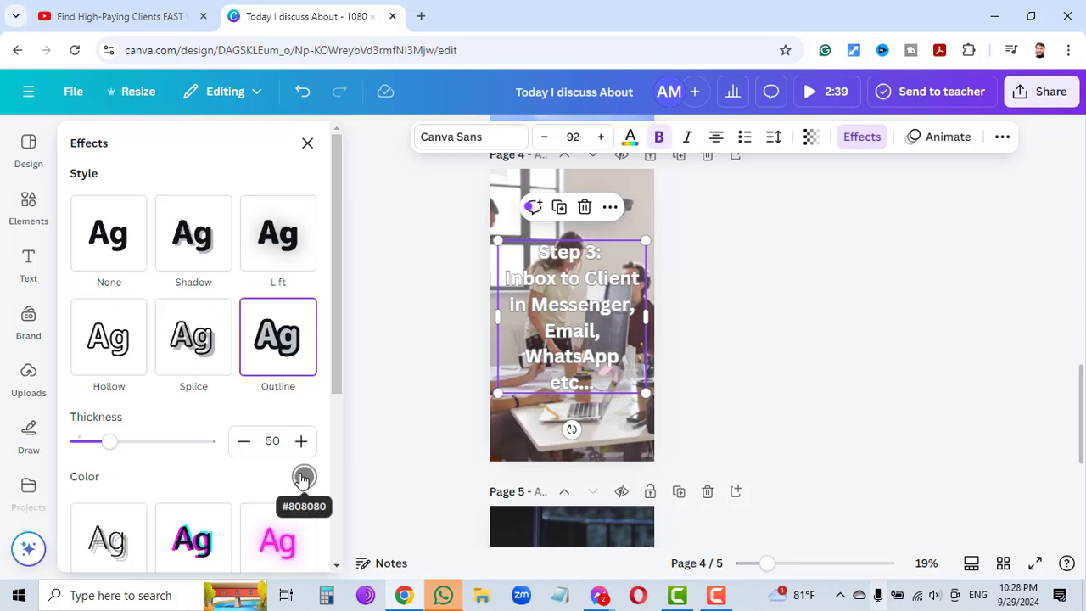
drag(112, 452, 162, 455)
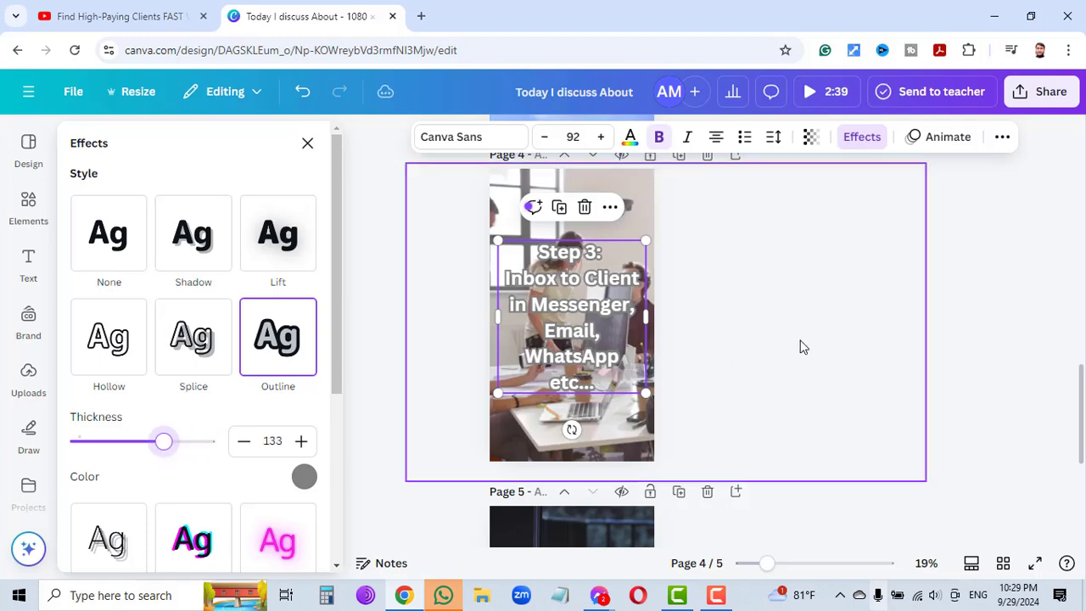
click(886, 309)
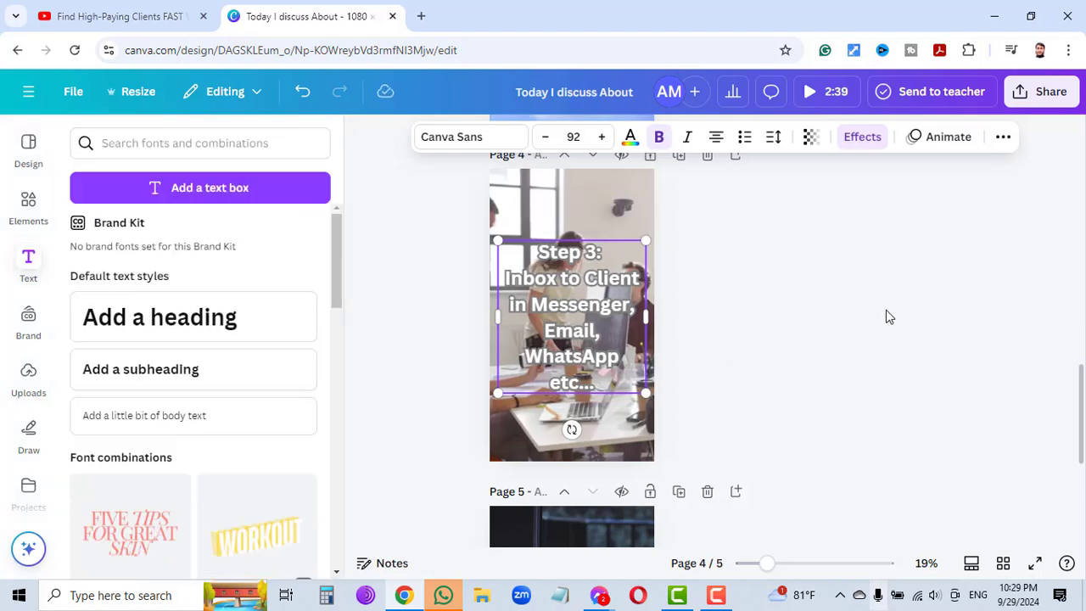
click(846, 335)
Step: Change the "And much more" text on page 5 to the default yellow colour
scroll(846, 334, down, 4)
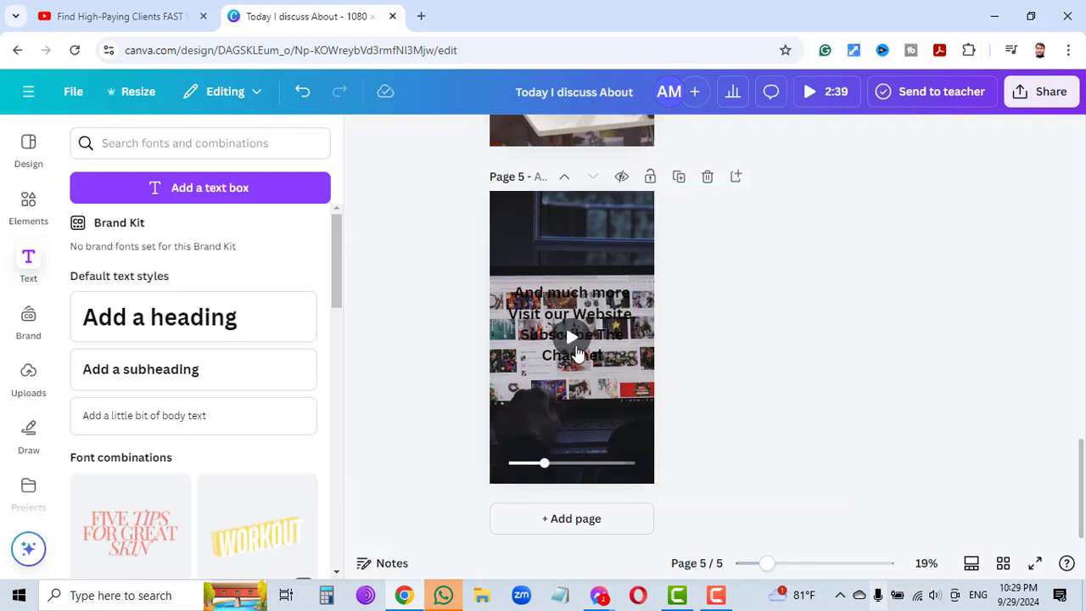
click(544, 308)
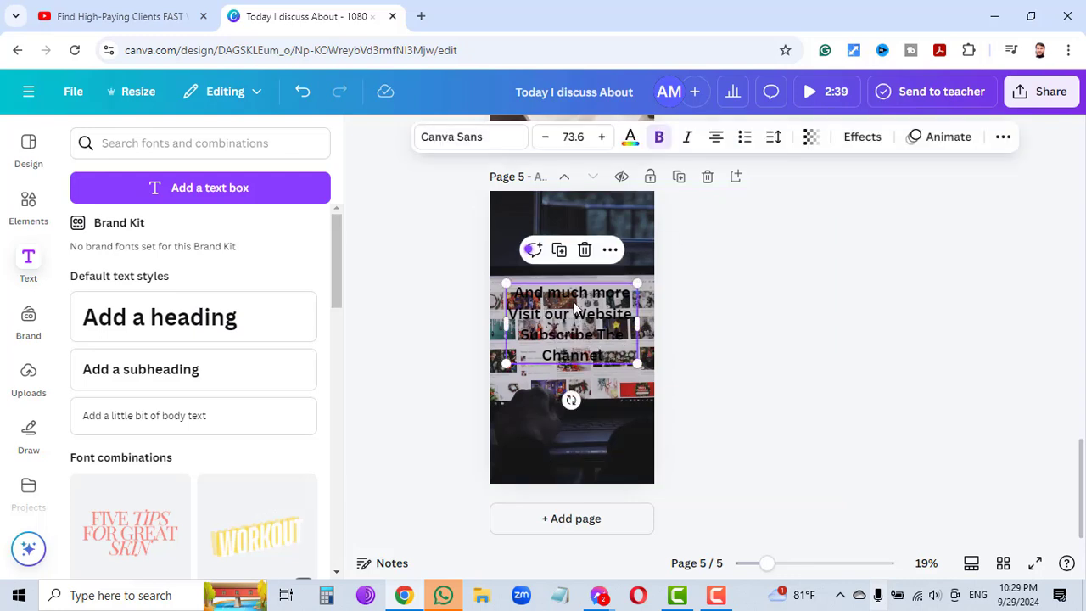
click(629, 138)
scroll(242, 509, down, 1)
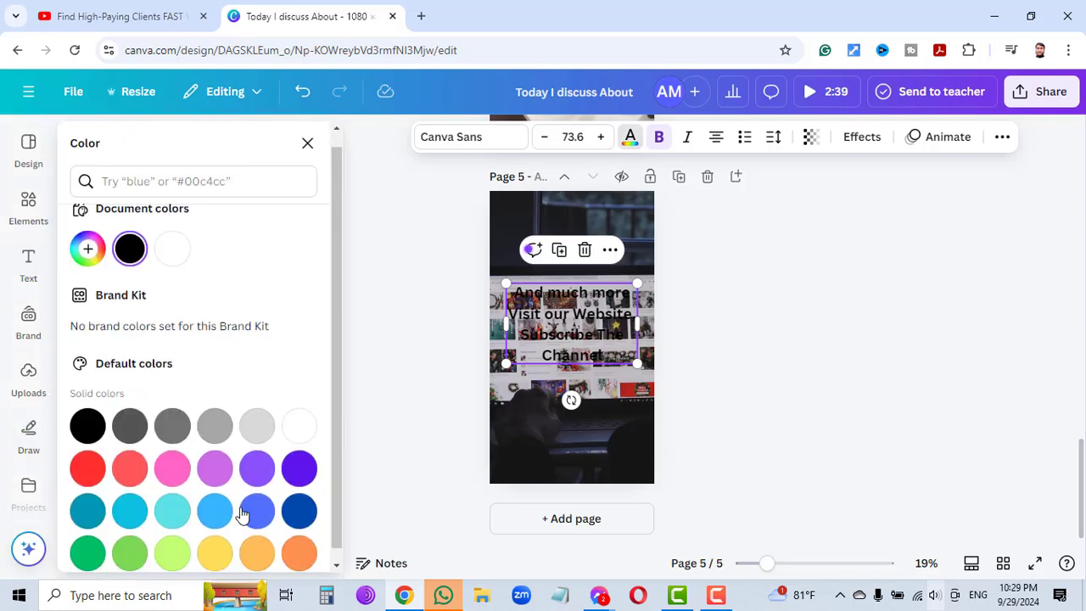
click(212, 544)
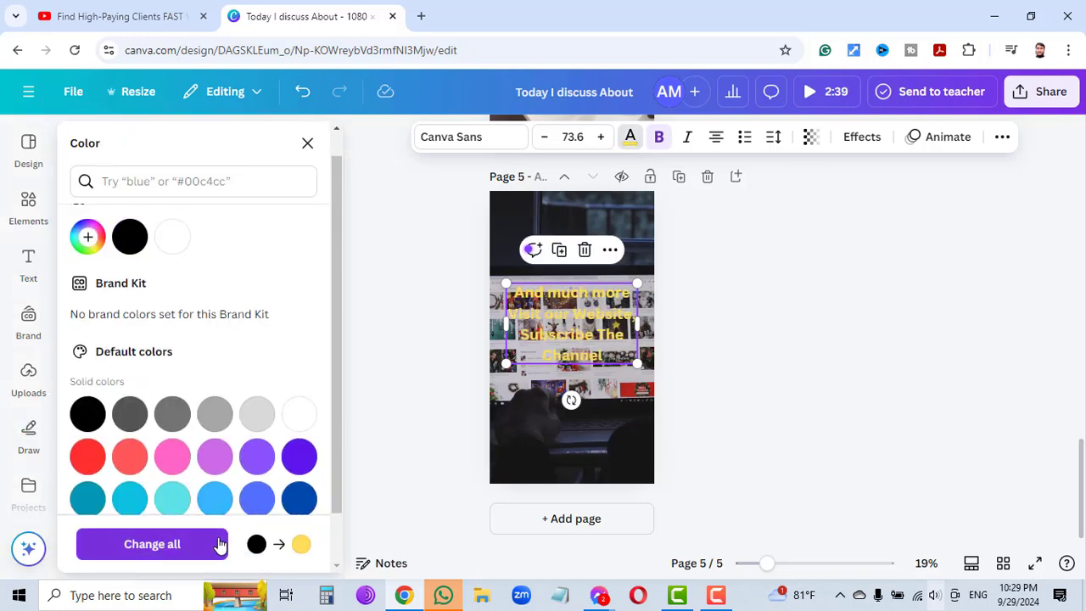
scroll(248, 437, down, 2)
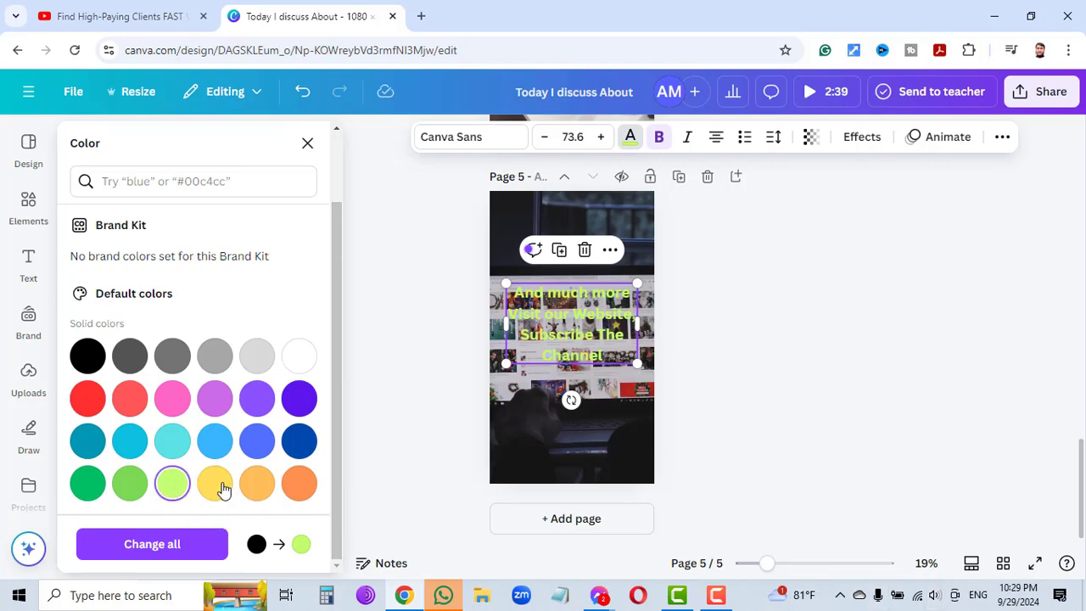
Step: Give the yellow text on page 5 a black Outline effect with a thickness of 144
click(862, 136)
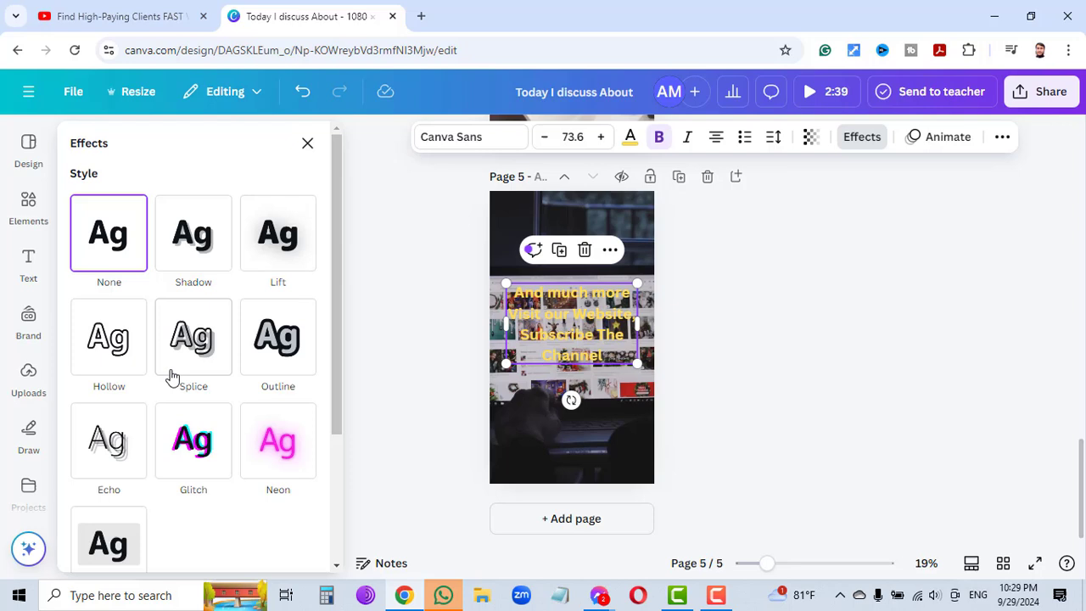
click(276, 355)
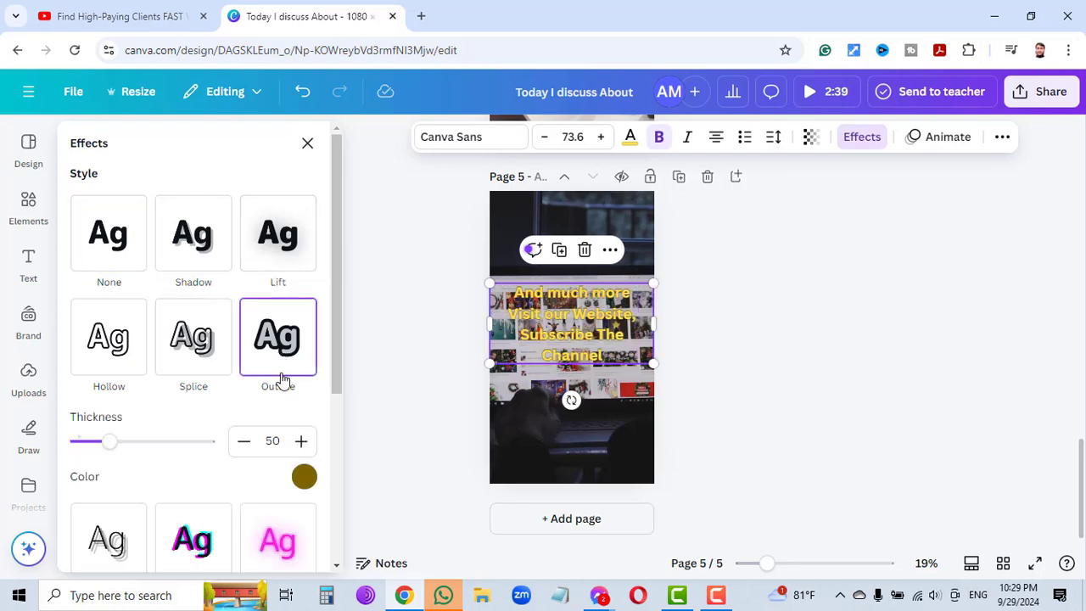
click(304, 477)
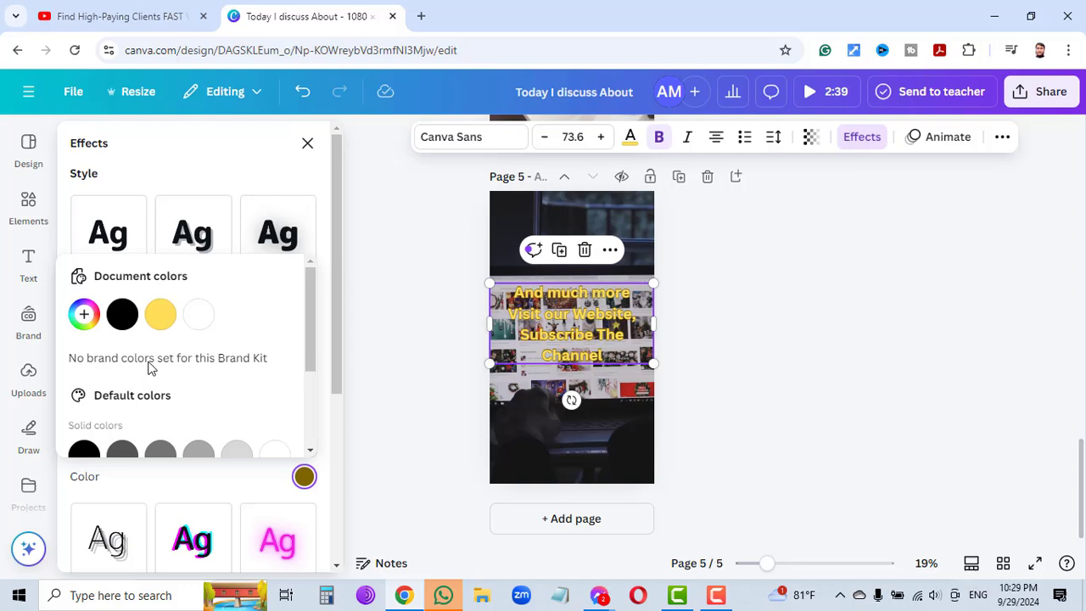
click(123, 327)
click(304, 477)
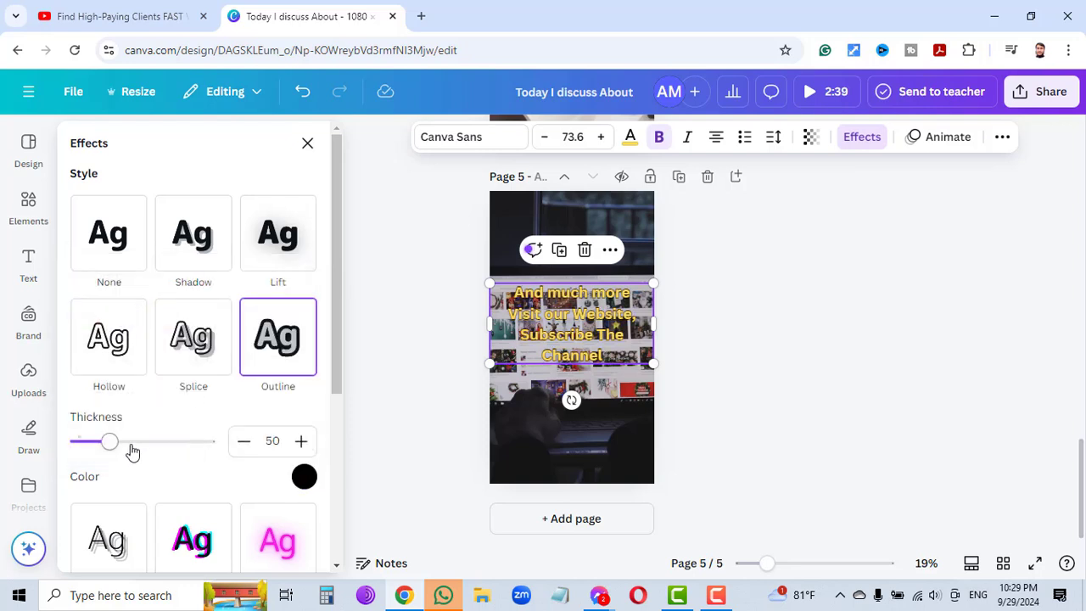
drag(106, 442, 173, 442)
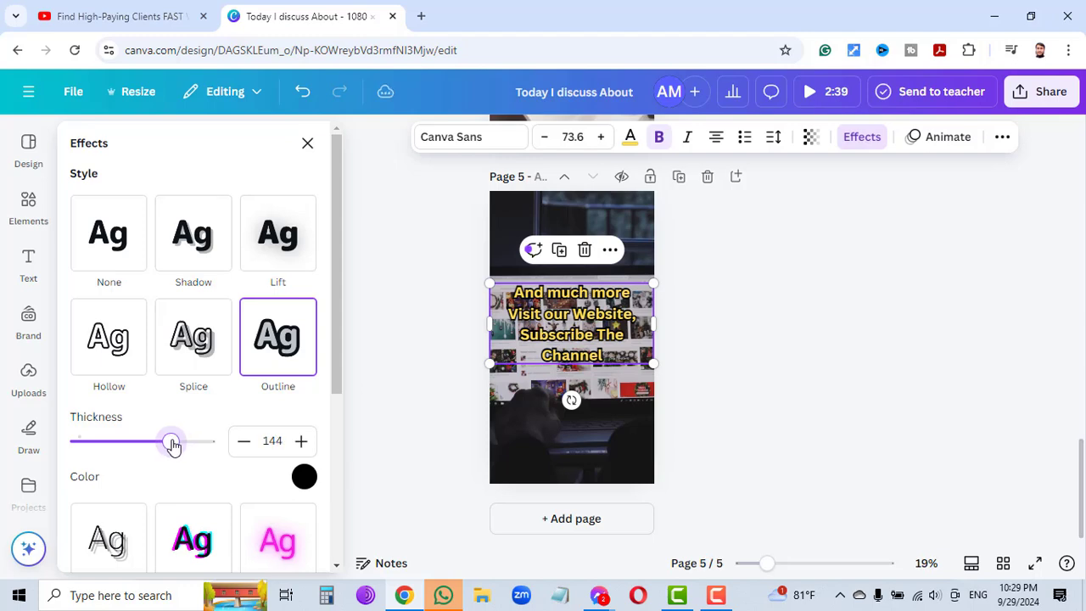
click(755, 354)
click(756, 354)
Step: Animate the "Today I discuss About" title on page 1 with Pop and the text beneath it with Wipe
scroll(758, 353, up, 10)
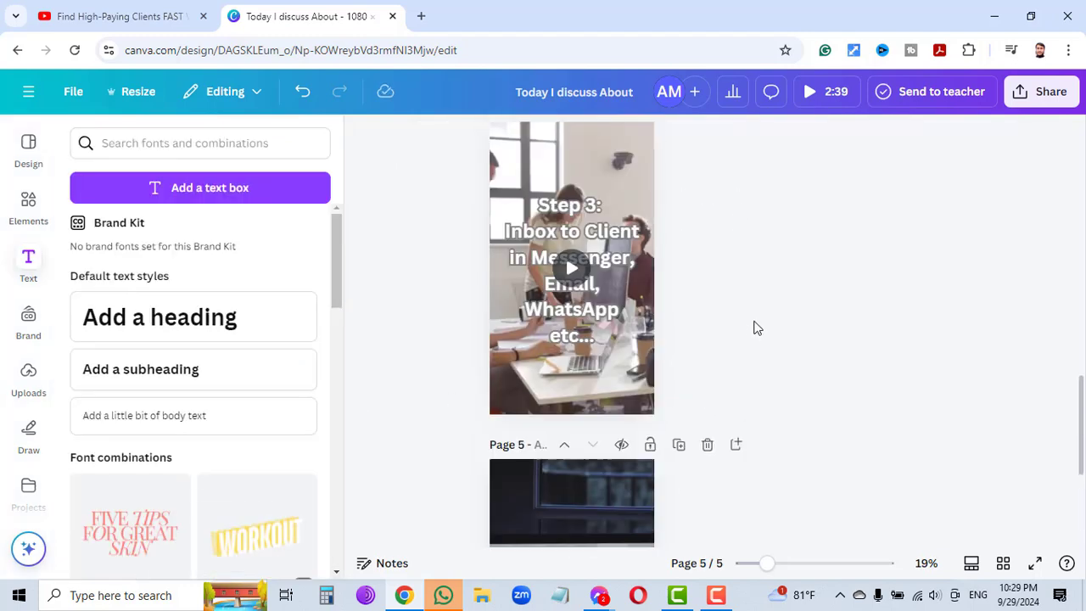
scroll(842, 326, up, 5)
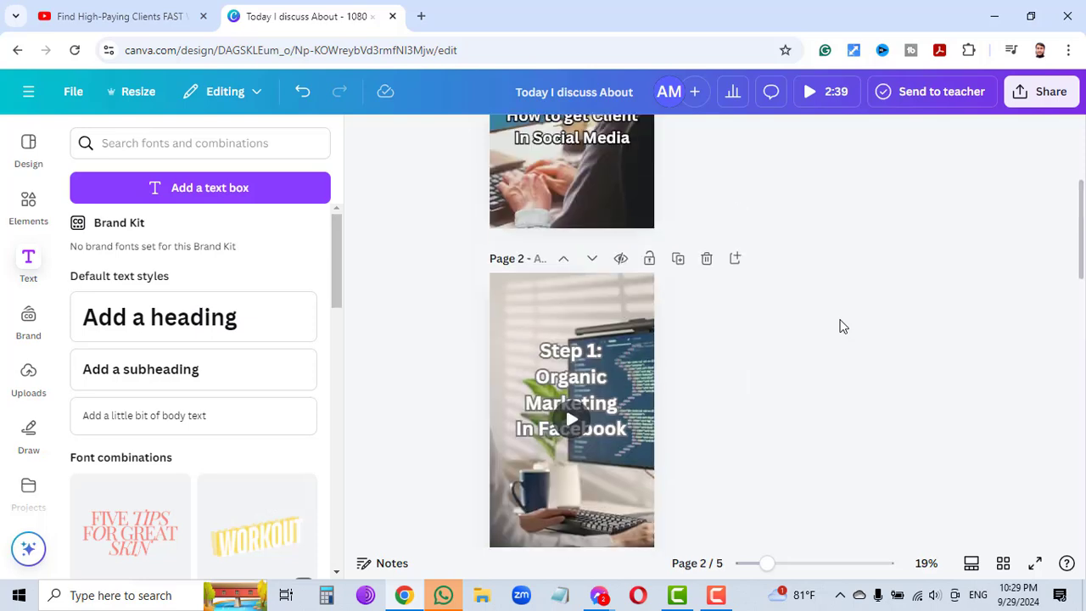
scroll(841, 326, down, 4)
scroll(844, 337, down, 8)
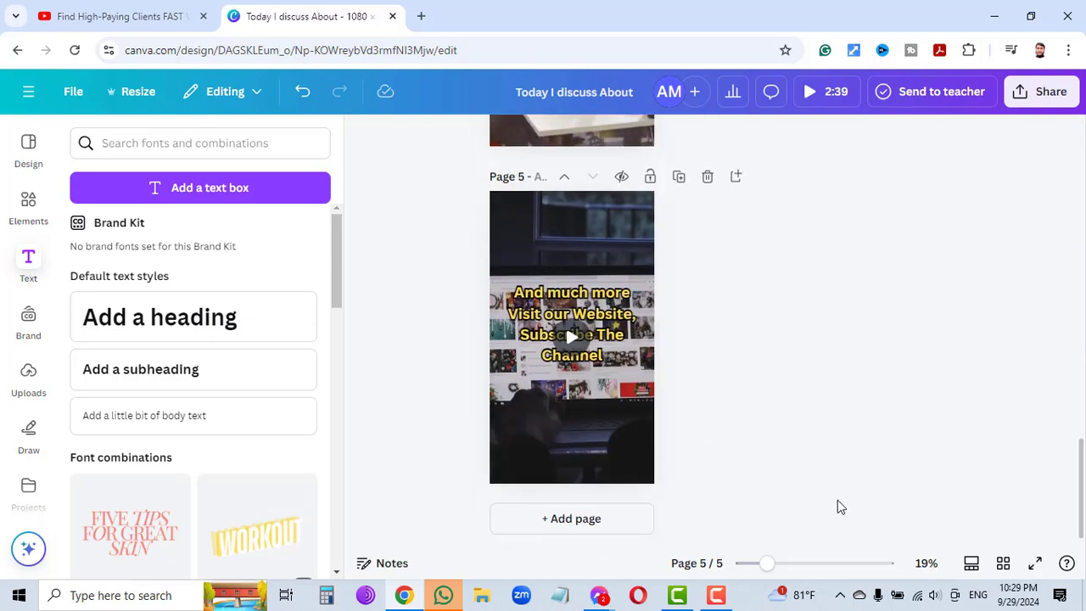
scroll(840, 487, up, 10)
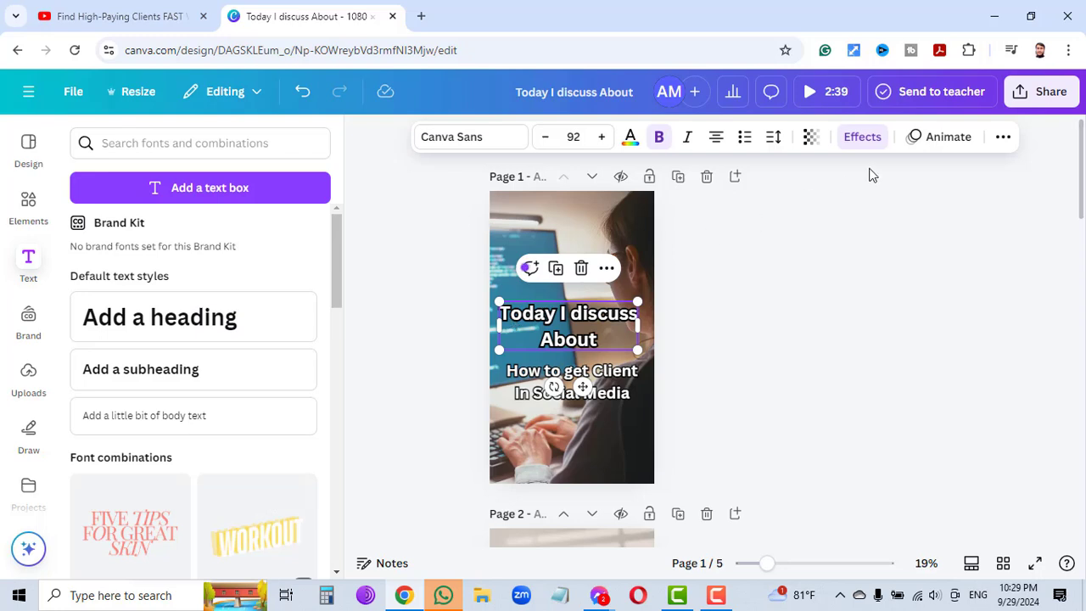
click(948, 140)
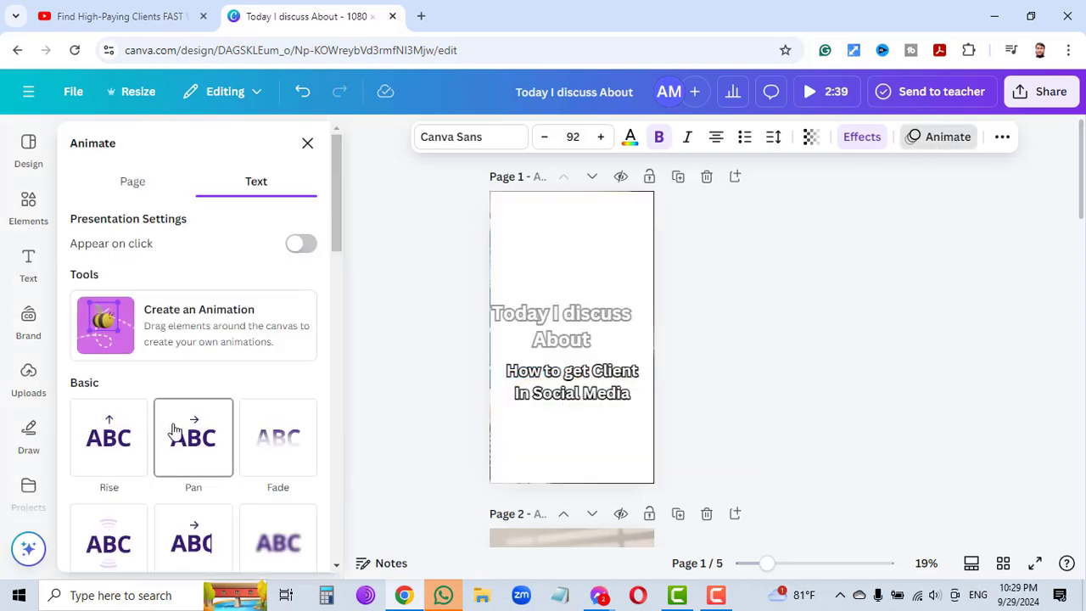
scroll(174, 433, down, 2)
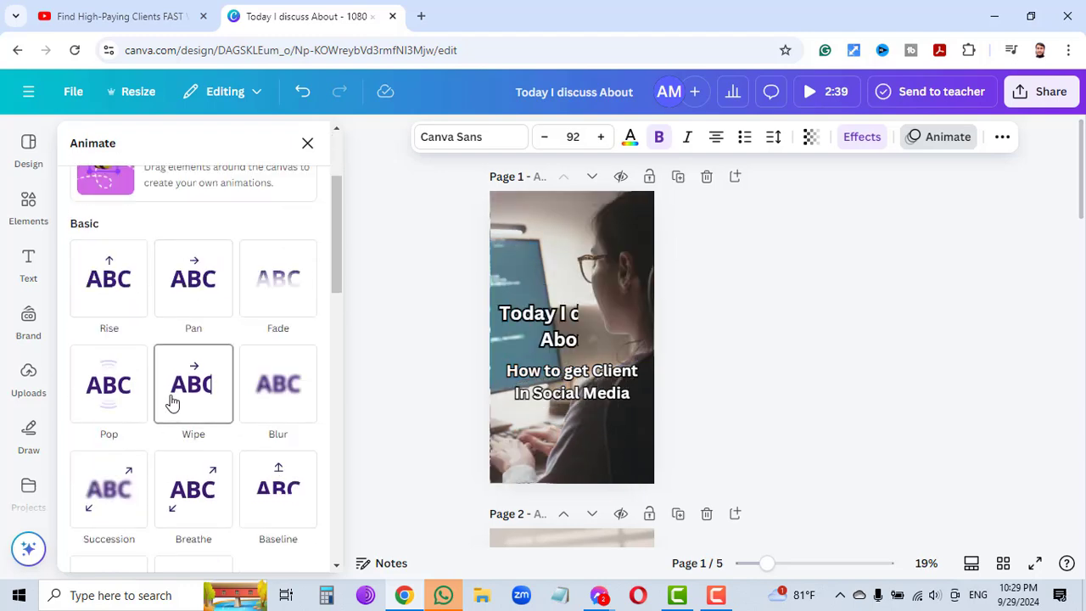
click(101, 400)
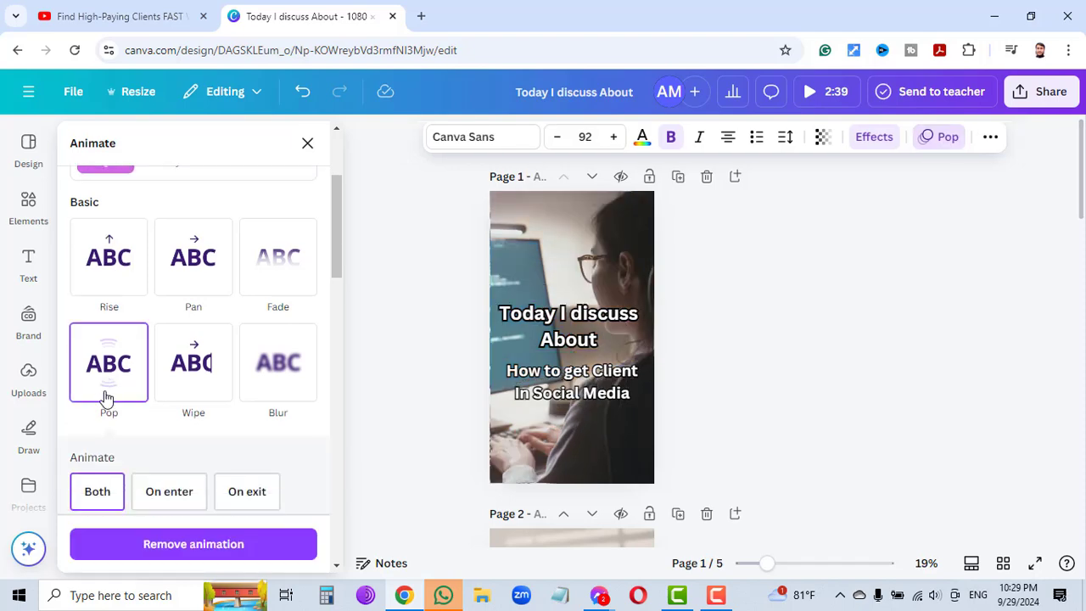
click(612, 392)
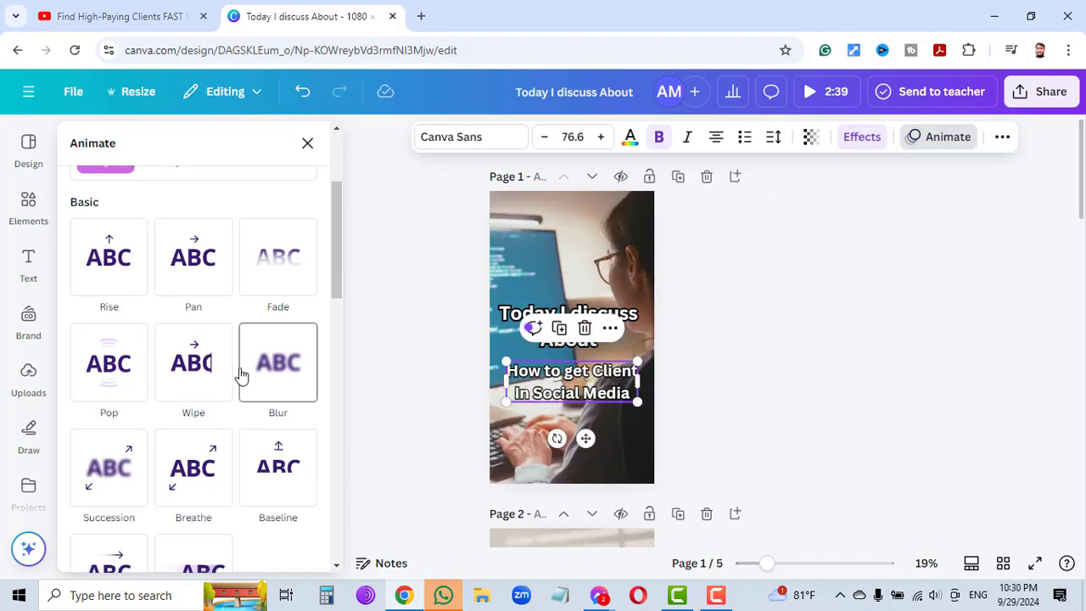
click(195, 372)
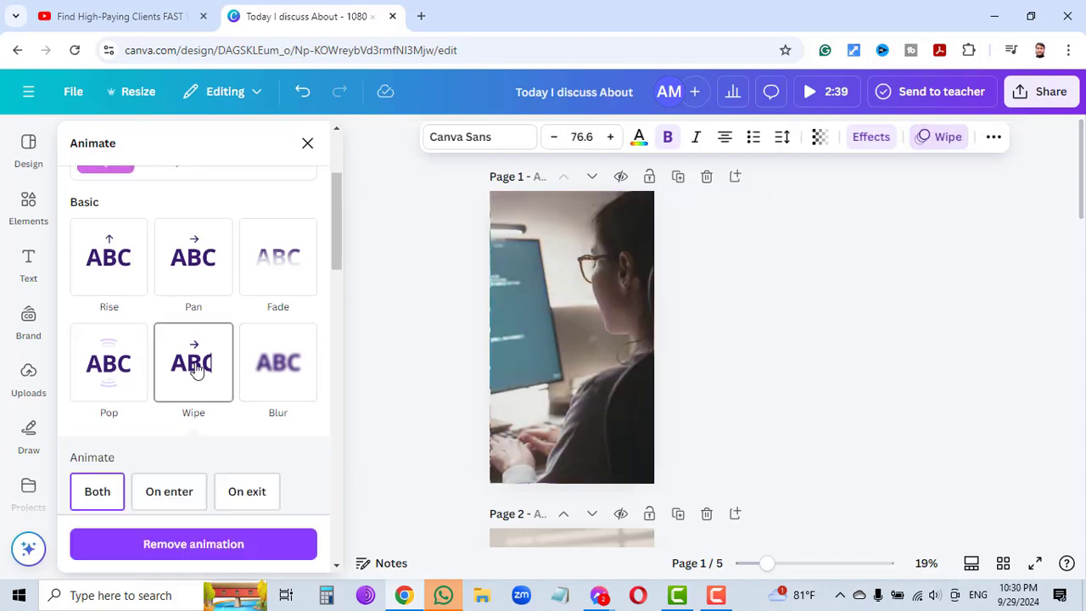
Step: Apply the Baseline animation to the "Step 1" text on page 2 and slow its speed slightly
scroll(890, 356, down, 4)
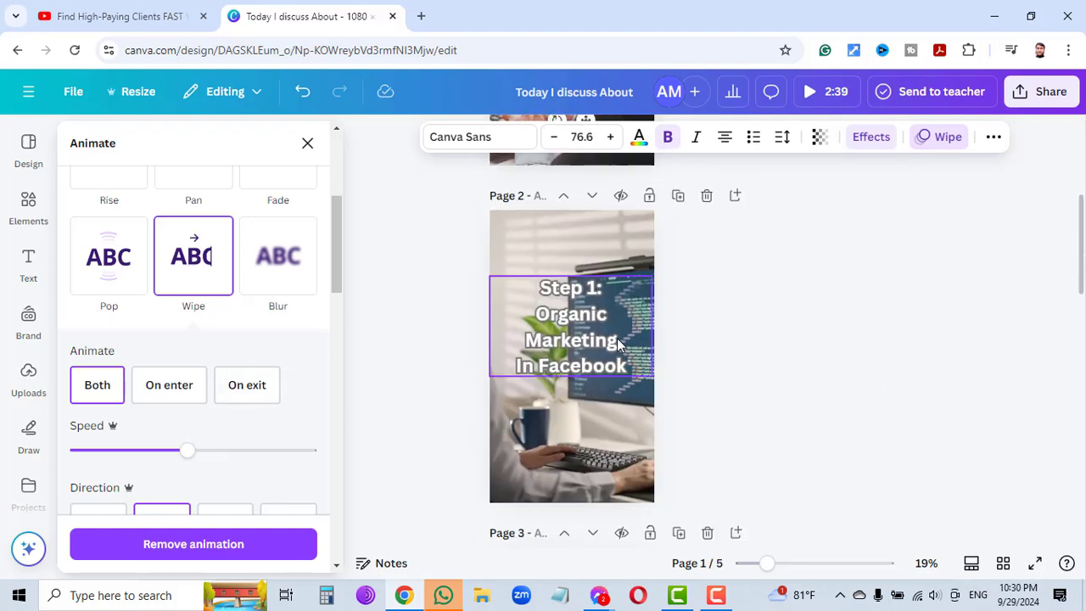
click(584, 343)
scroll(271, 322, down, 1)
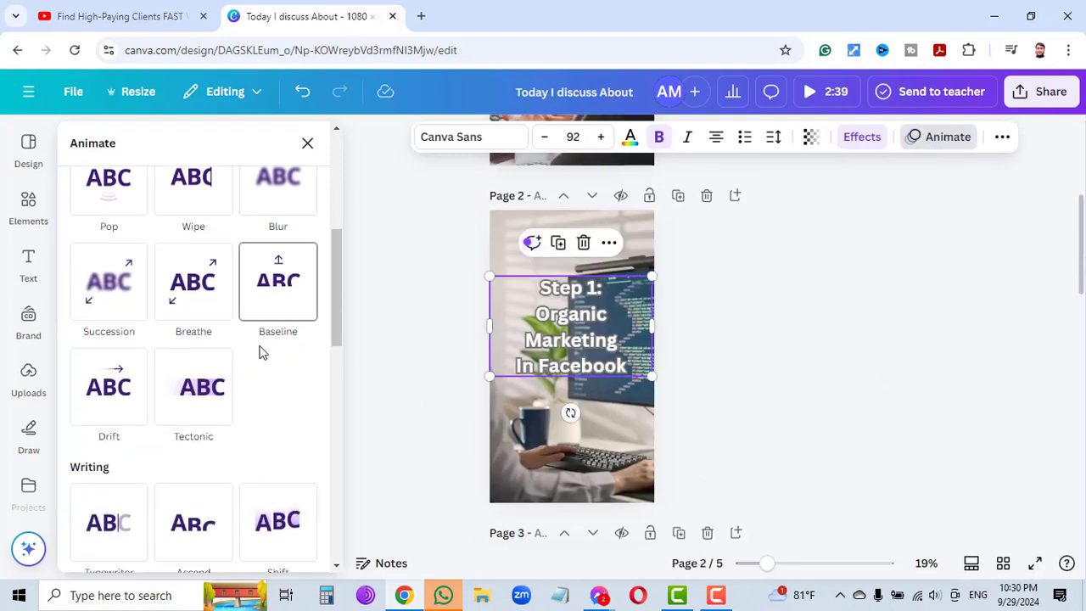
click(265, 295)
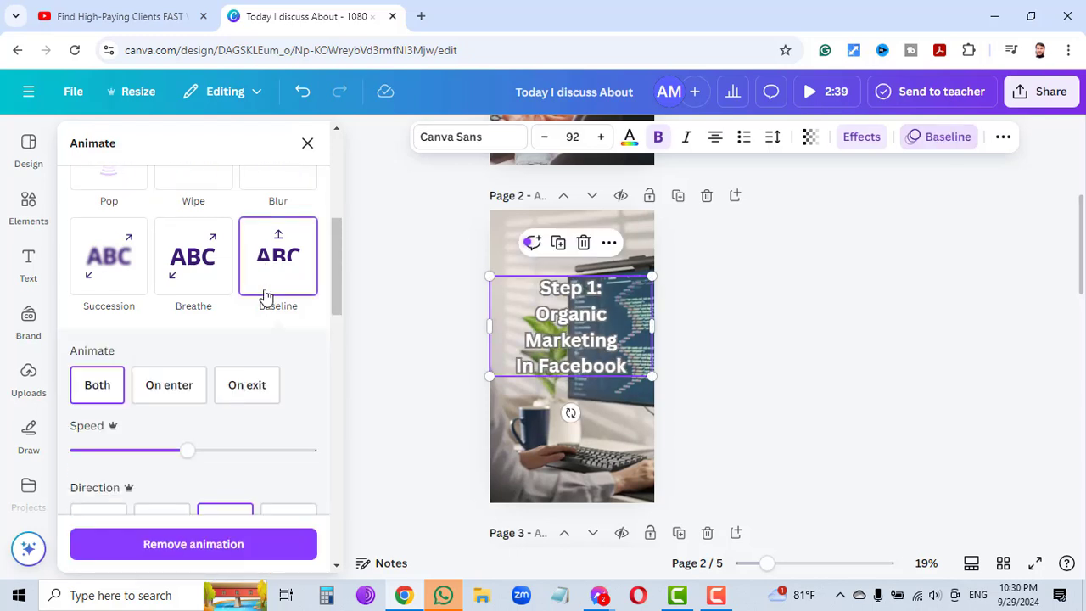
drag(186, 456, 160, 458)
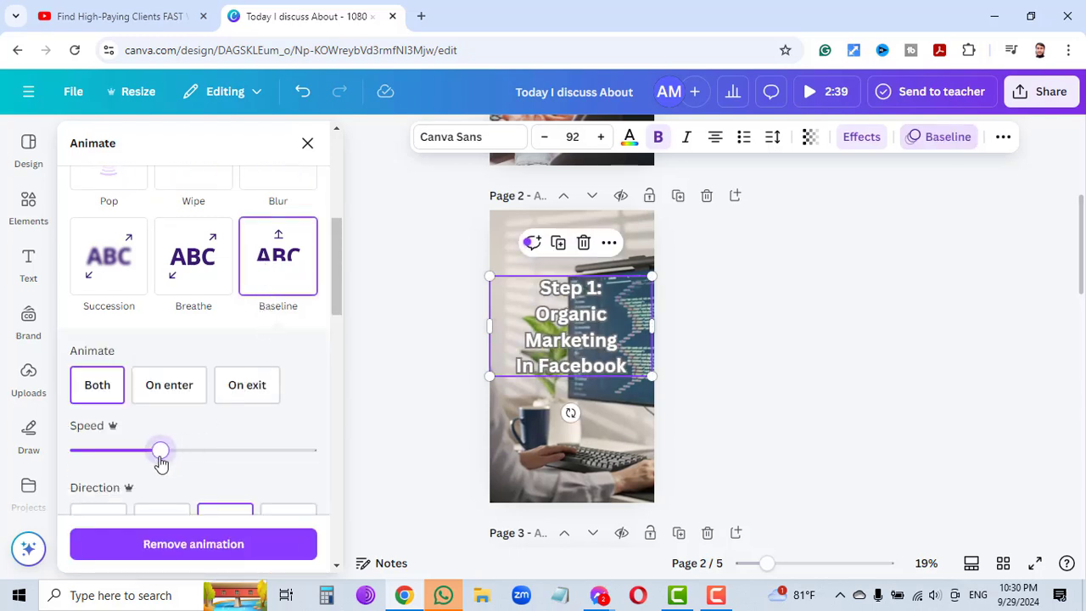
click(863, 343)
Step: Apply the Ascend writing animation to the "Step 2" text on page 3
scroll(864, 343, down, 4)
click(581, 348)
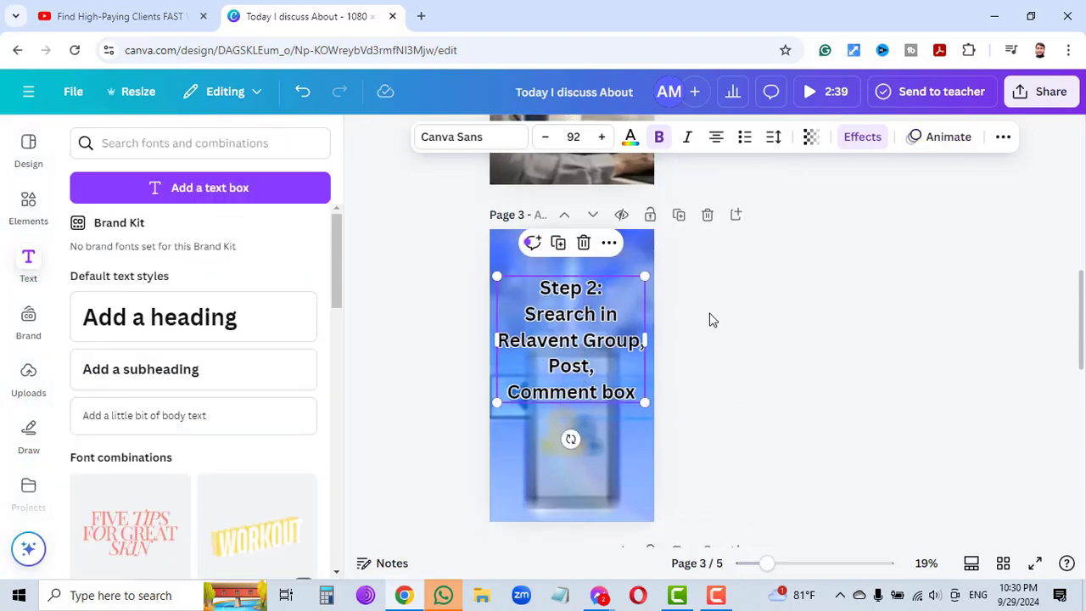
click(942, 136)
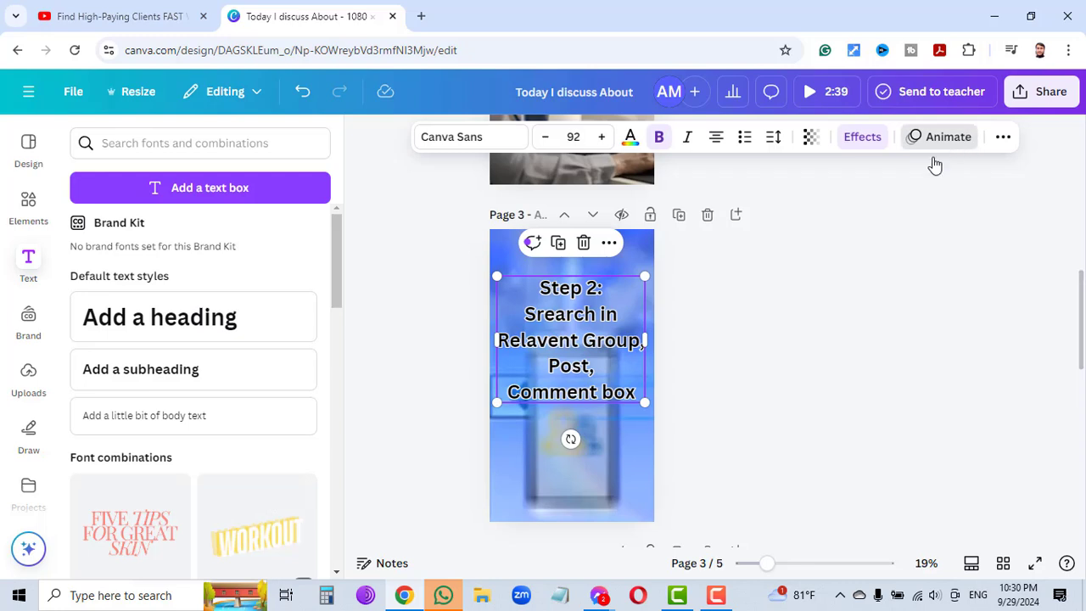
scroll(231, 447, down, 3)
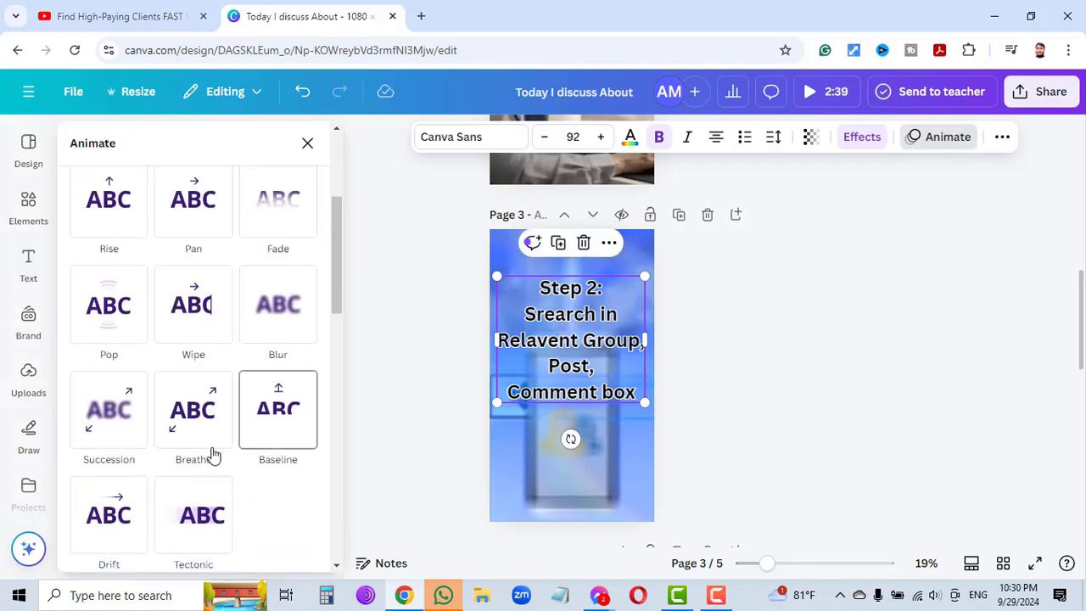
scroll(213, 365, down, 2)
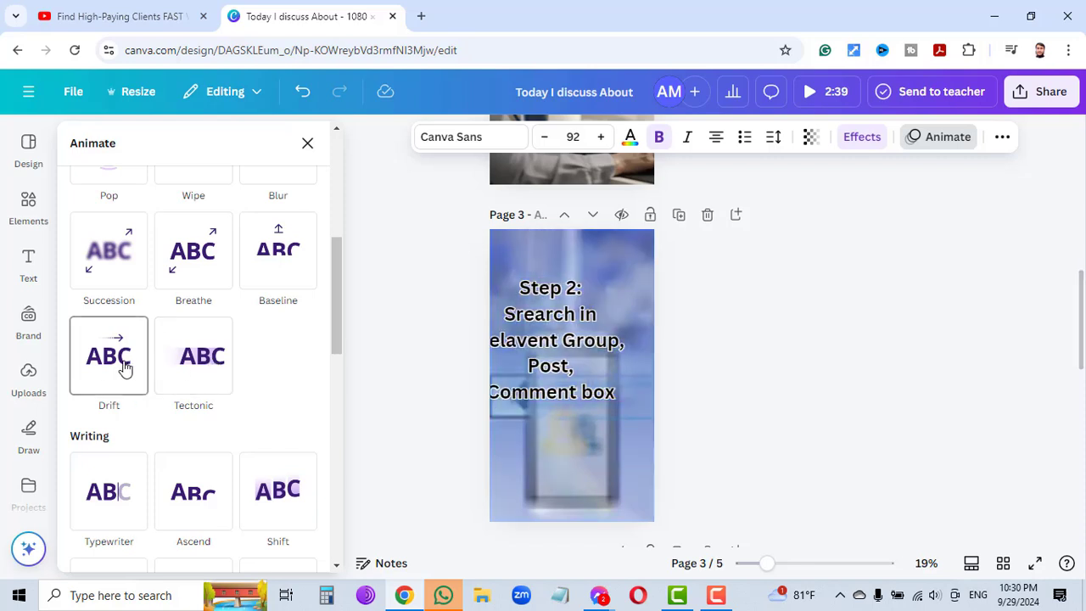
click(210, 490)
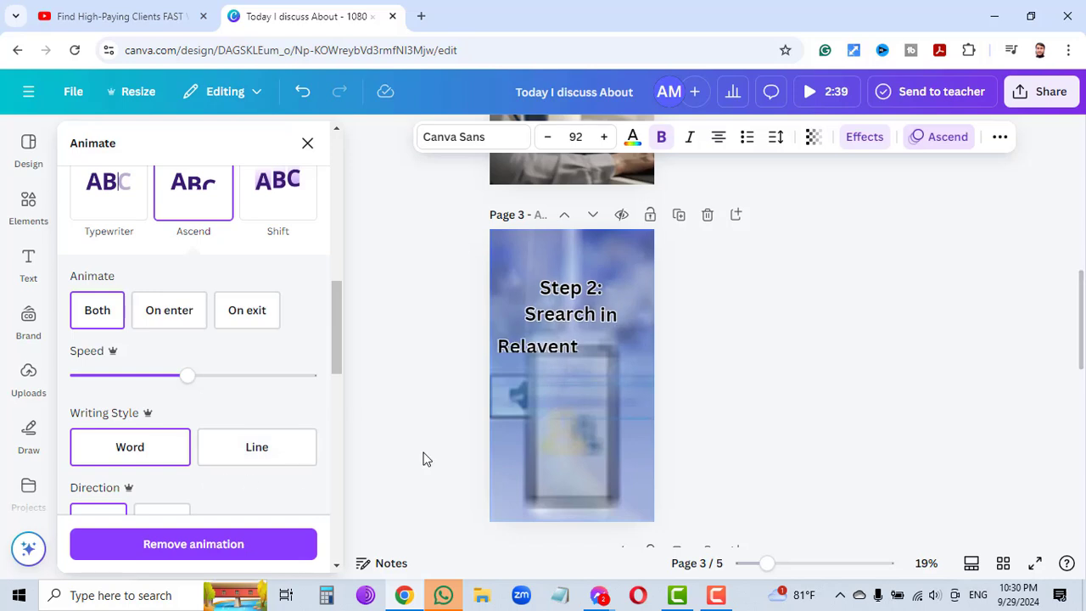
Step: Apply the Roll writing animation to the "Step 3" text on page 4
scroll(847, 358, down, 4)
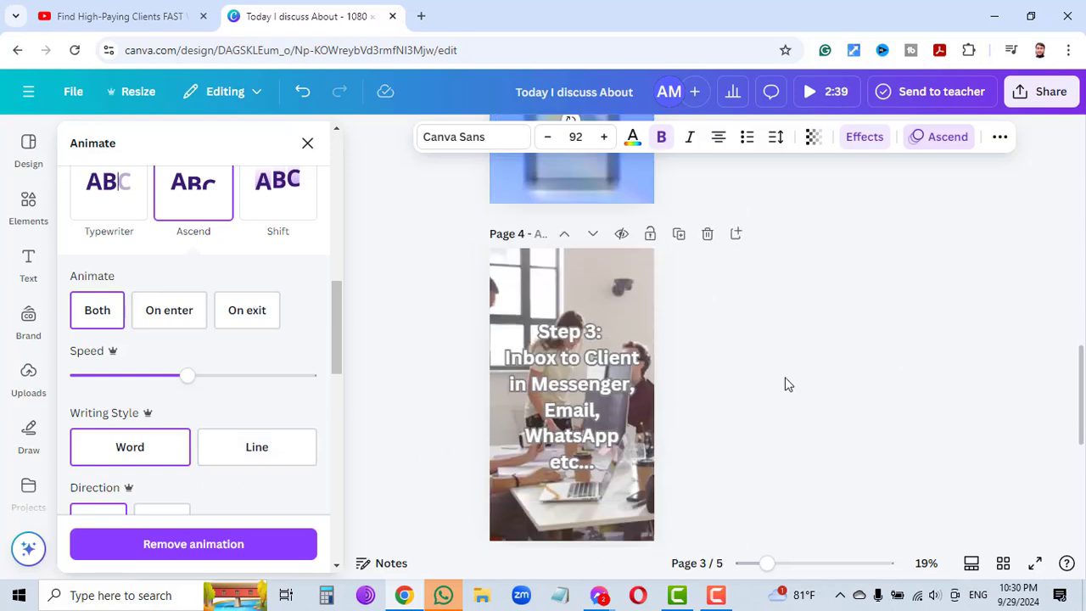
click(575, 386)
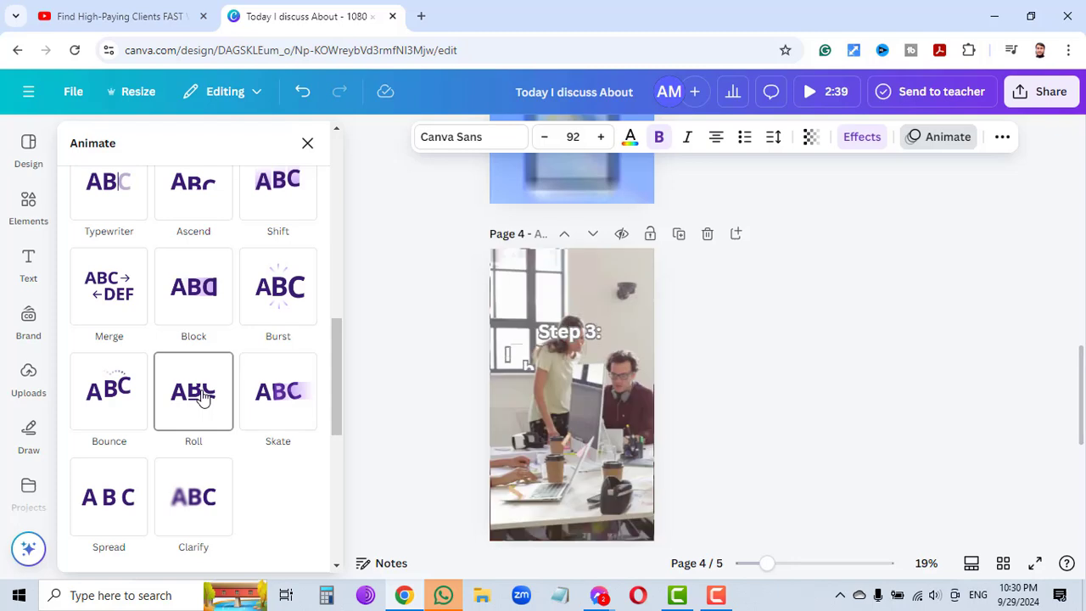
click(202, 398)
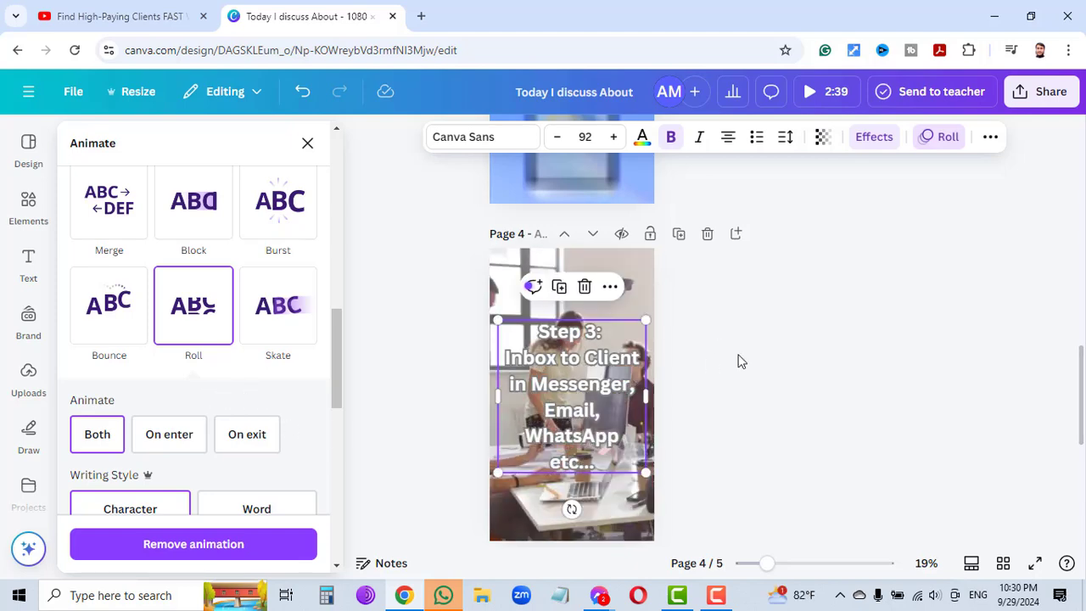
Step: Enlarge the yellow text on page 5 to size 97, then narrow its text box and centre it on the page
scroll(764, 356, down, 3)
click(560, 430)
click(594, 413)
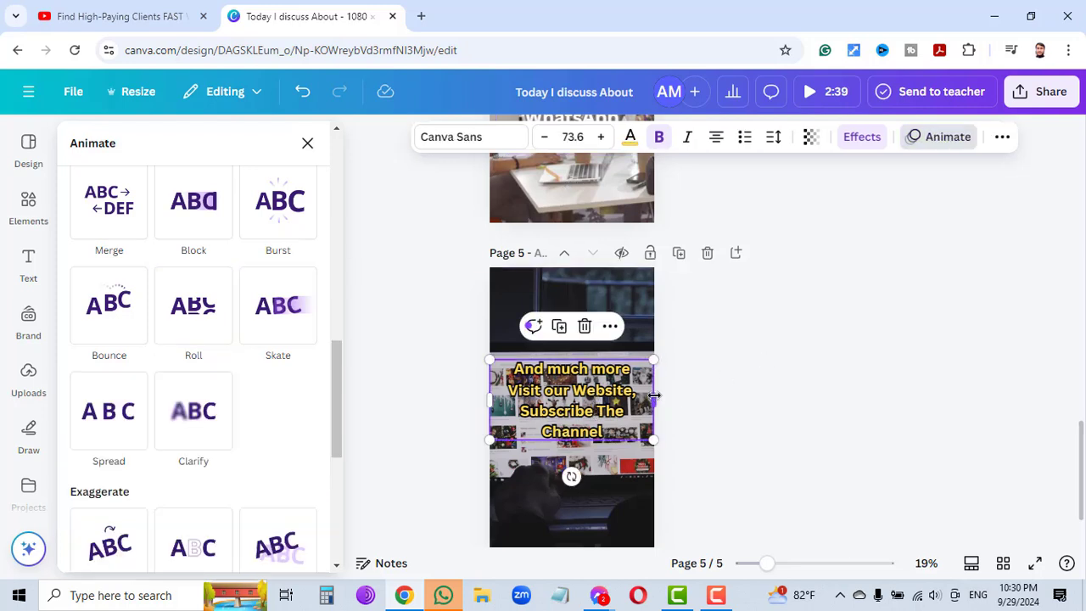
drag(653, 399, 613, 399)
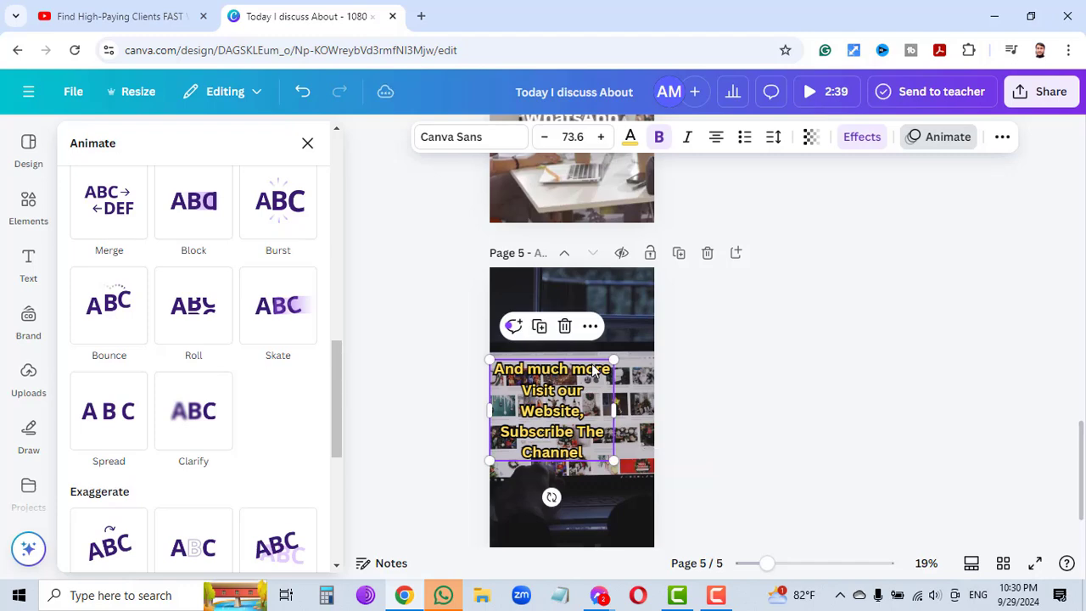
drag(609, 328, 654, 327)
drag(654, 395, 637, 397)
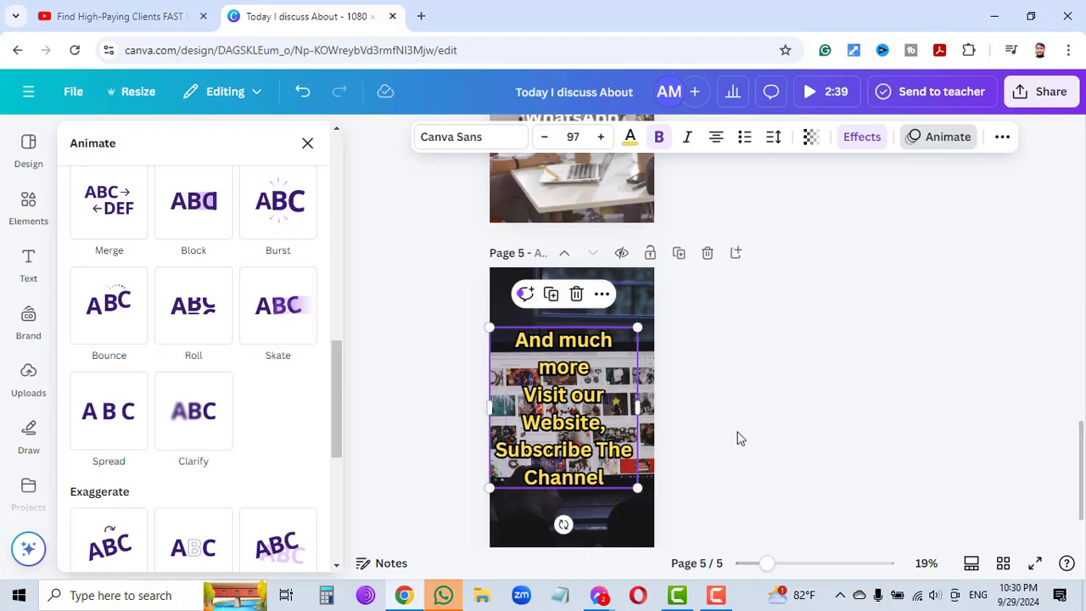
click(587, 406)
click(824, 391)
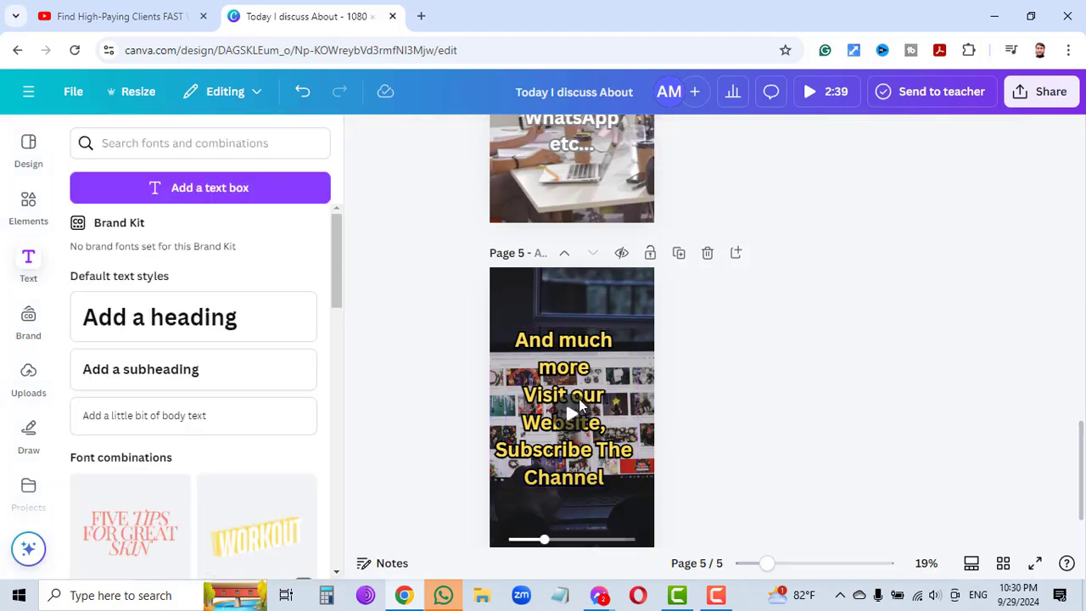
click(585, 369)
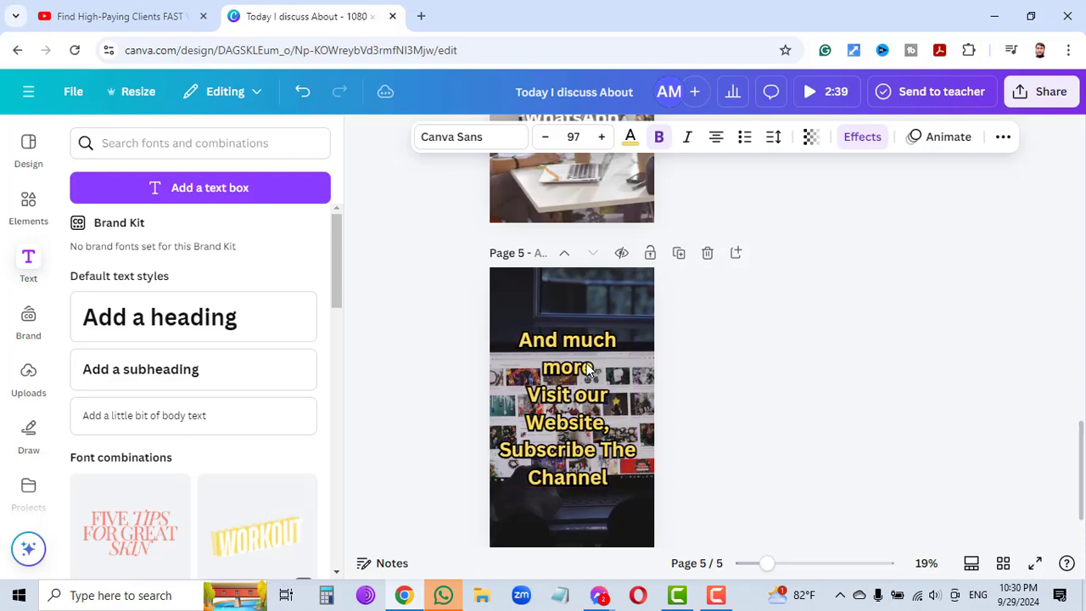
click(683, 332)
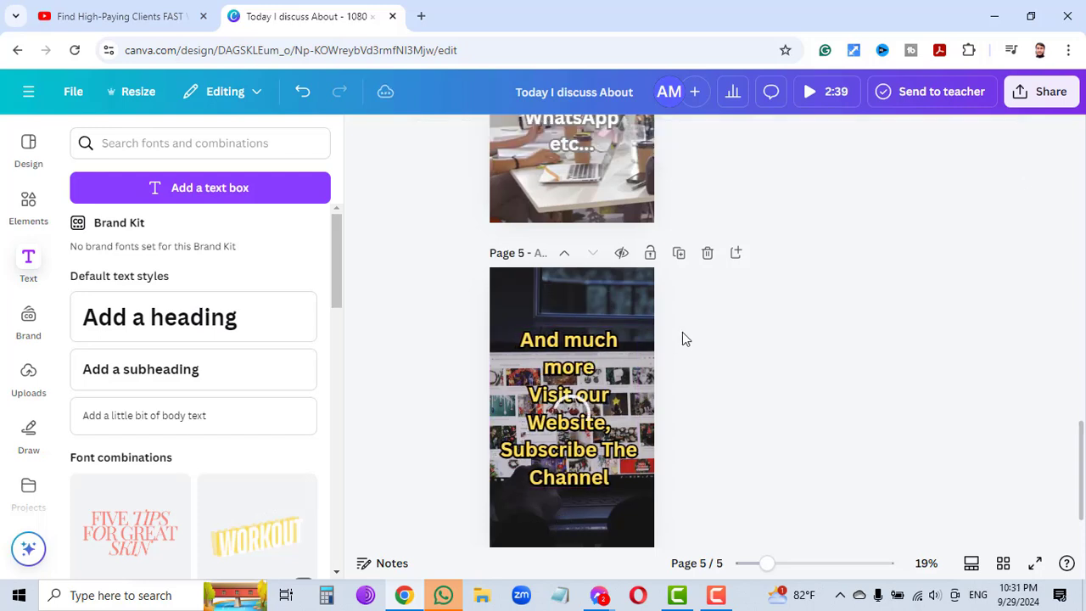
Step: Apply the Pulse motion effect to the yellow text on page 5 and lower its intensity
click(592, 376)
click(950, 142)
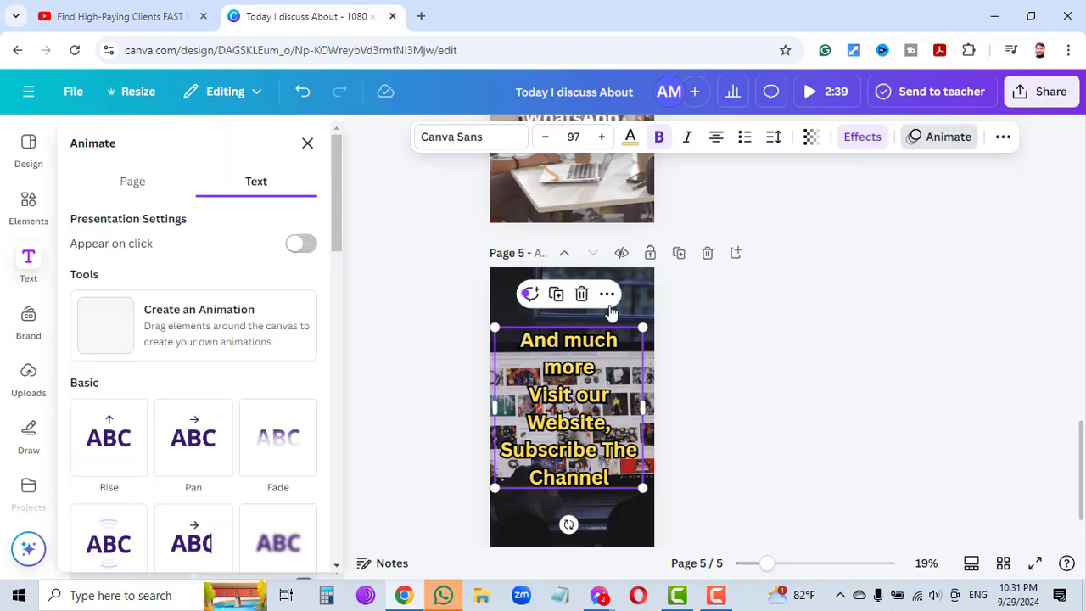
scroll(213, 427, down, 5)
scroll(216, 420, down, 2)
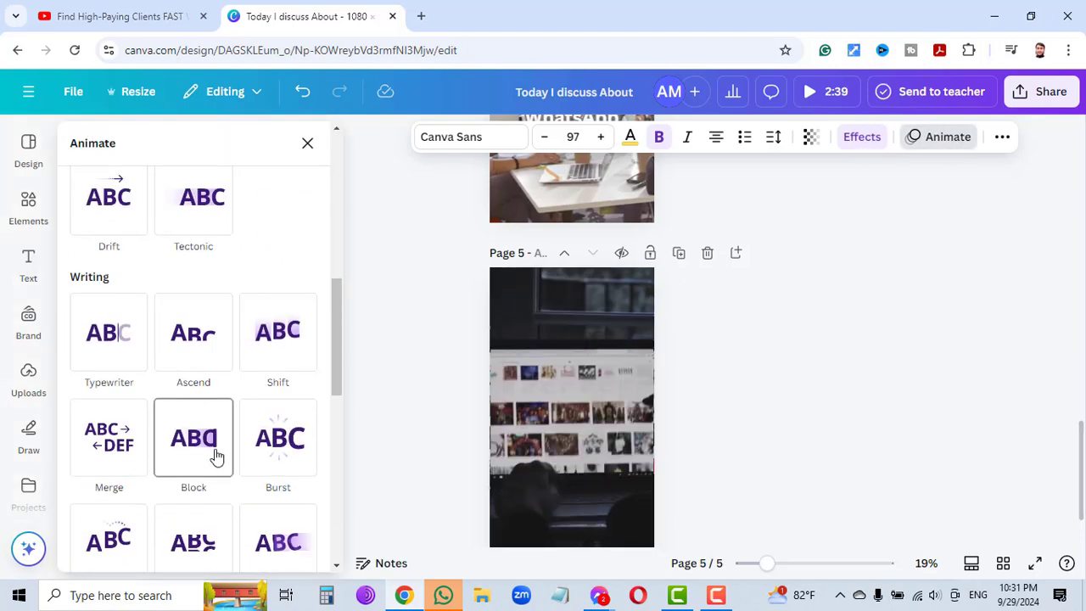
scroll(222, 452, down, 5)
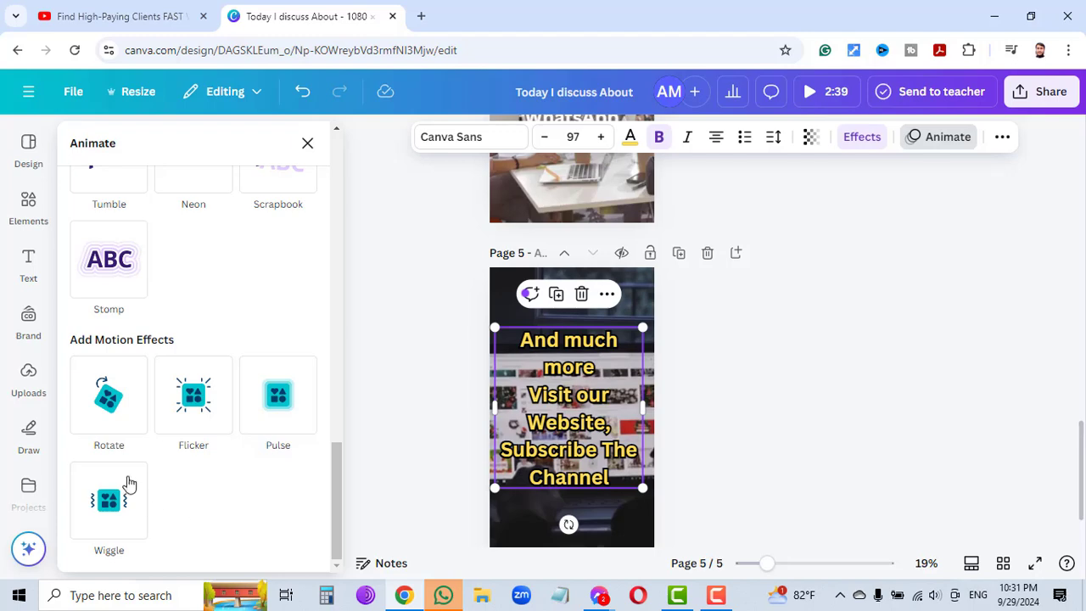
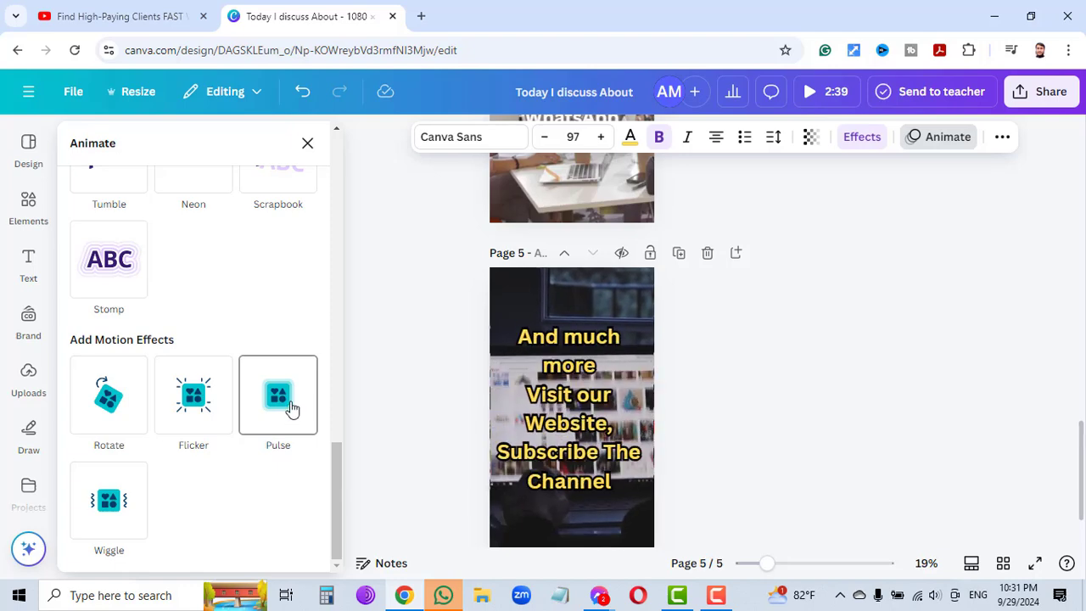
click(291, 409)
scroll(195, 472, down, 2)
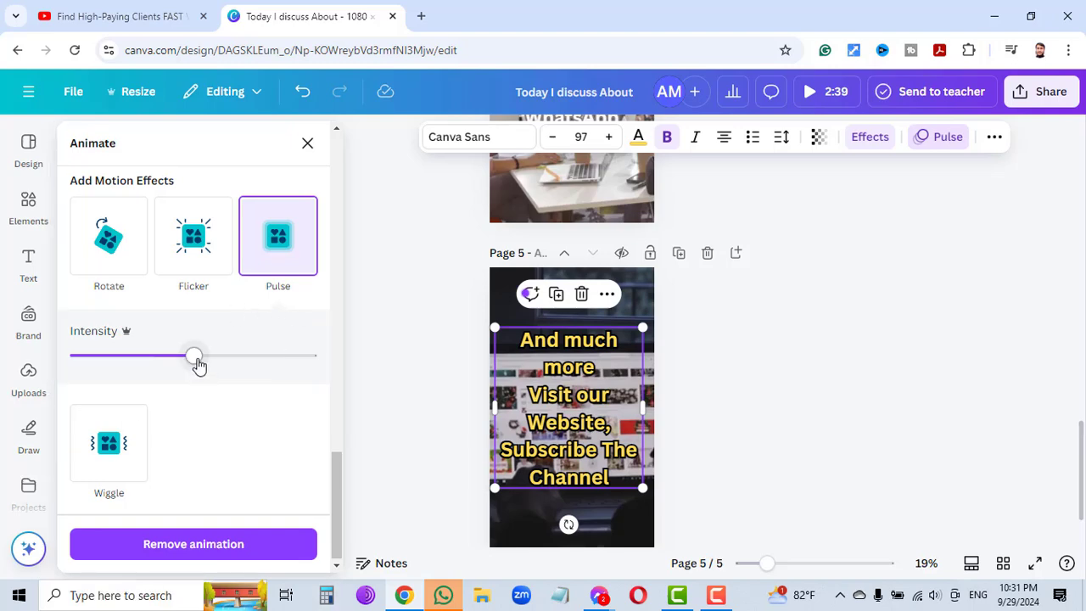
drag(198, 364, 108, 370)
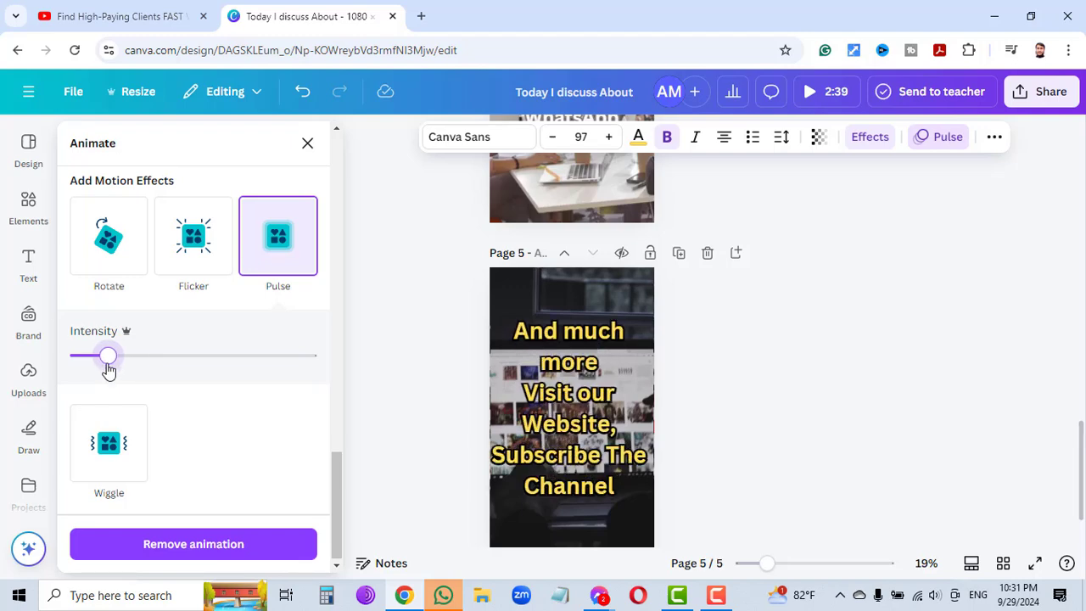
click(816, 373)
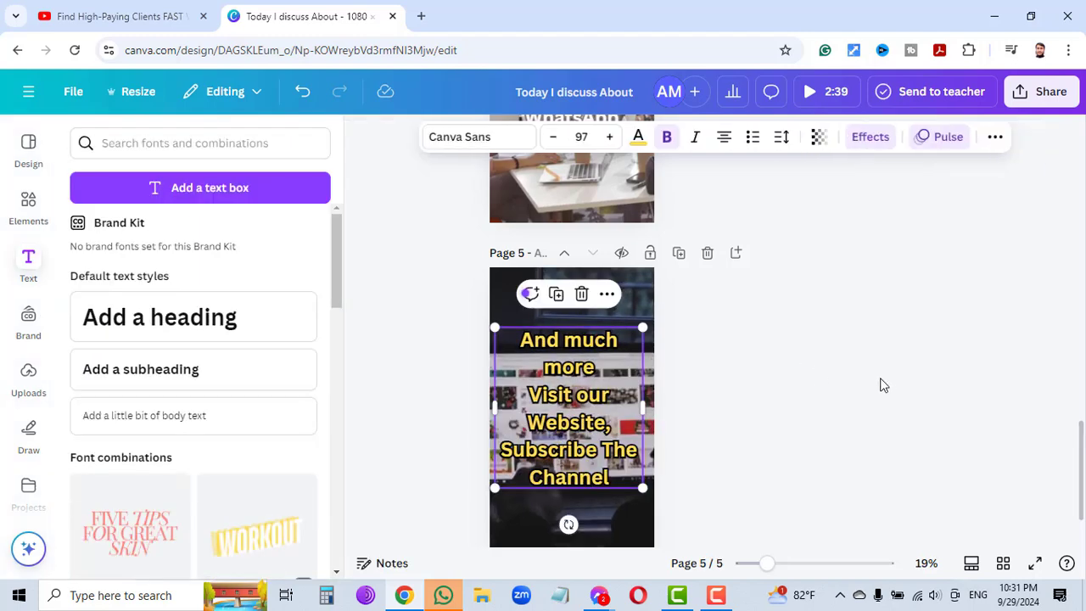
click(882, 385)
Step: Show the audio elements matching "computer" instead of the videos
scroll(858, 392, down, 2)
scroll(858, 390, up, 5)
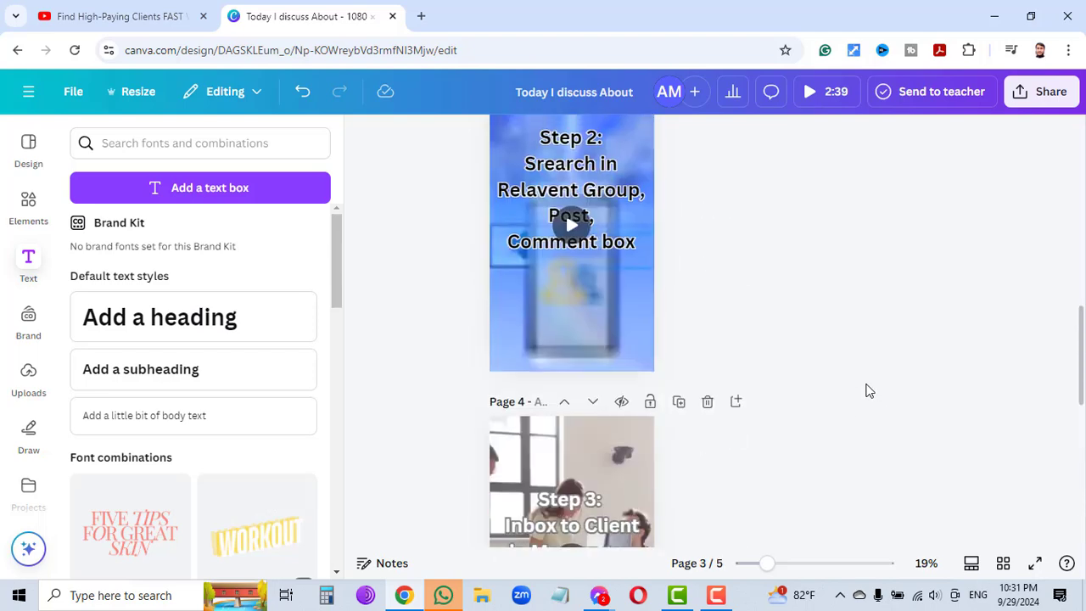
scroll(869, 391, up, 5)
scroll(874, 386, down, 3)
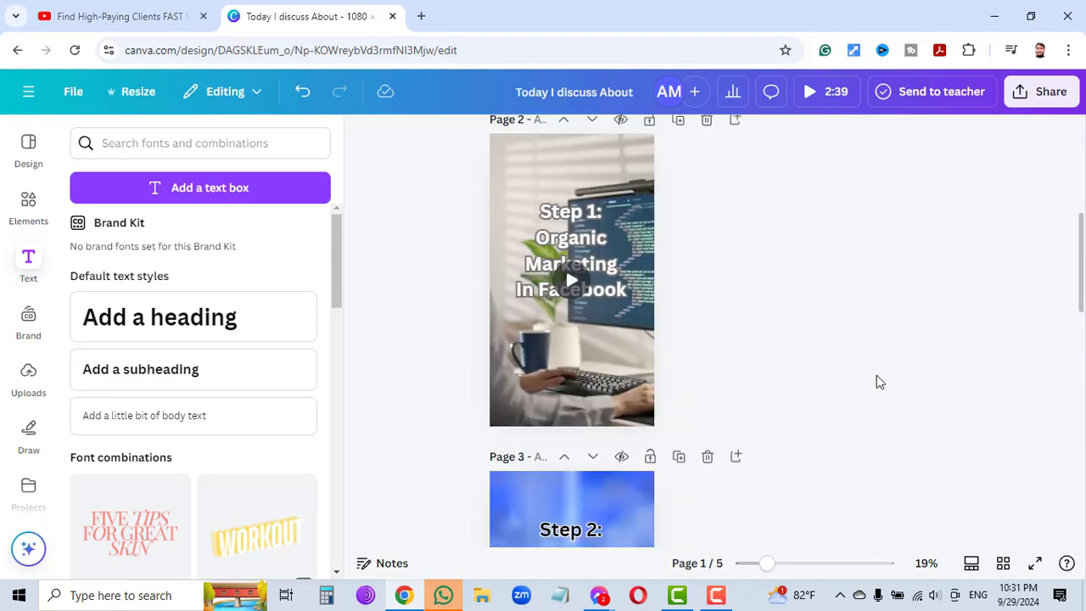
scroll(879, 372, up, 2)
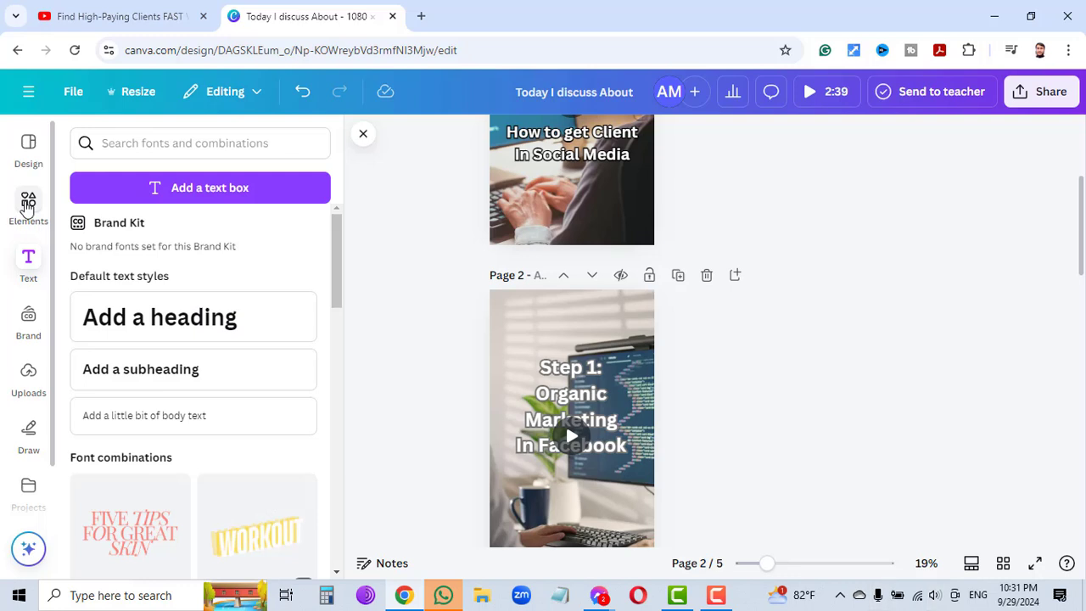
click(28, 205)
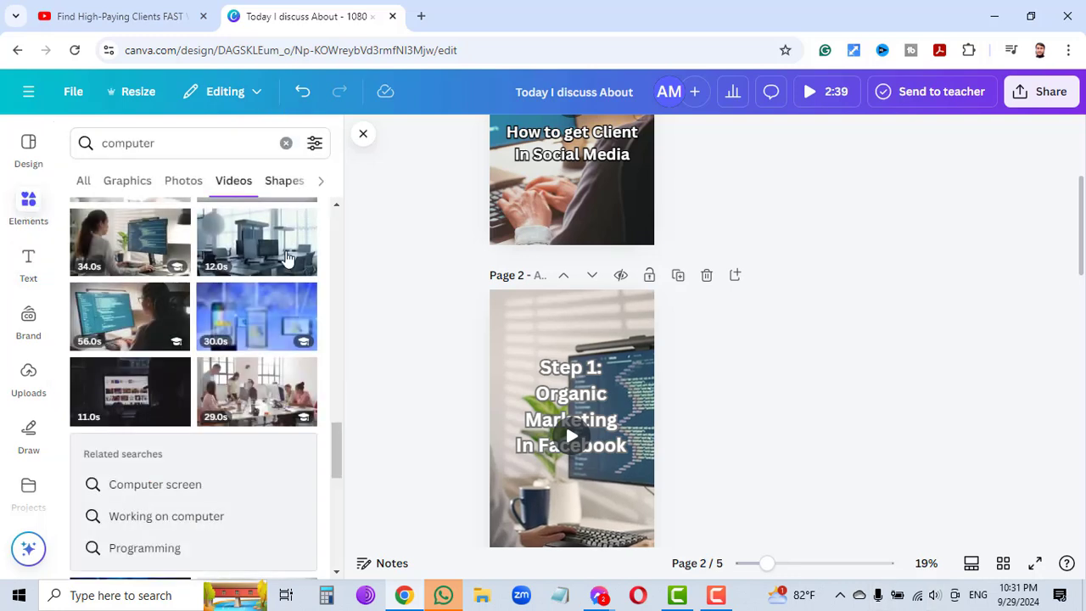
scroll(241, 266, up, 7)
scroll(236, 266, up, 3)
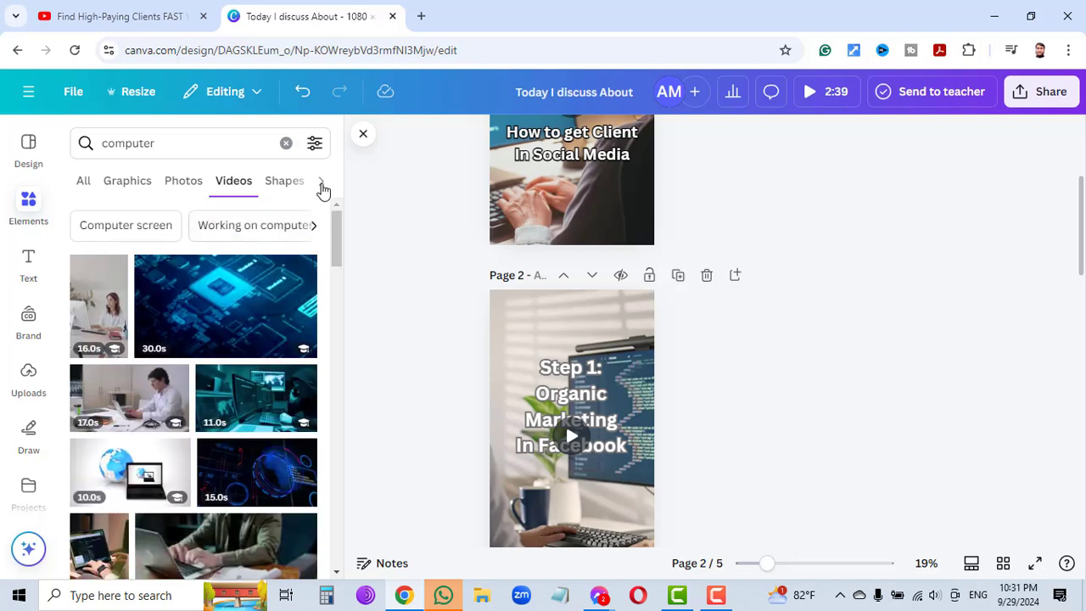
click(320, 185)
click(321, 185)
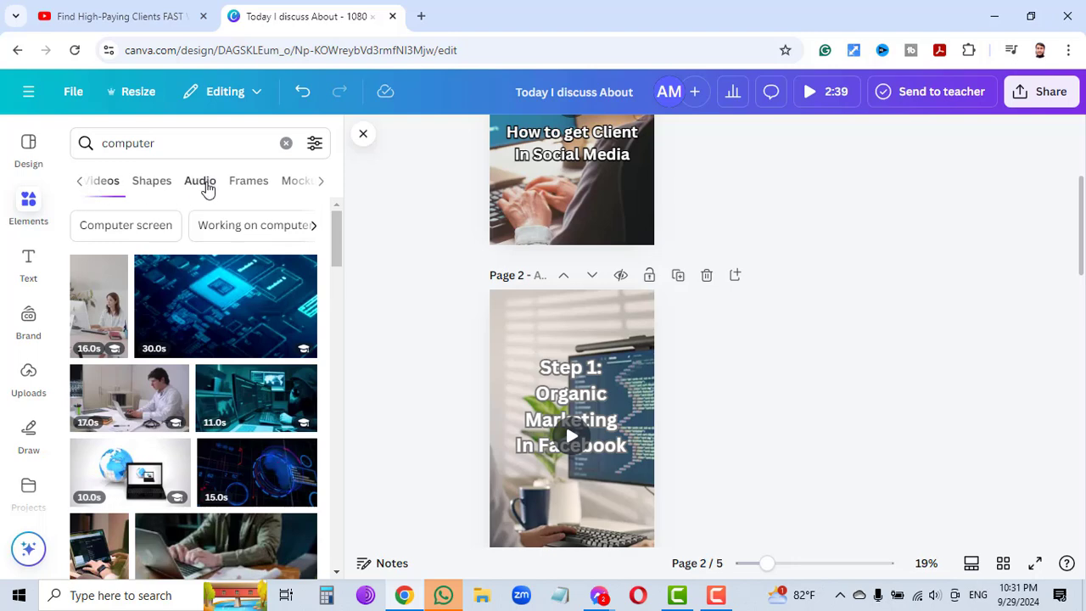
click(201, 183)
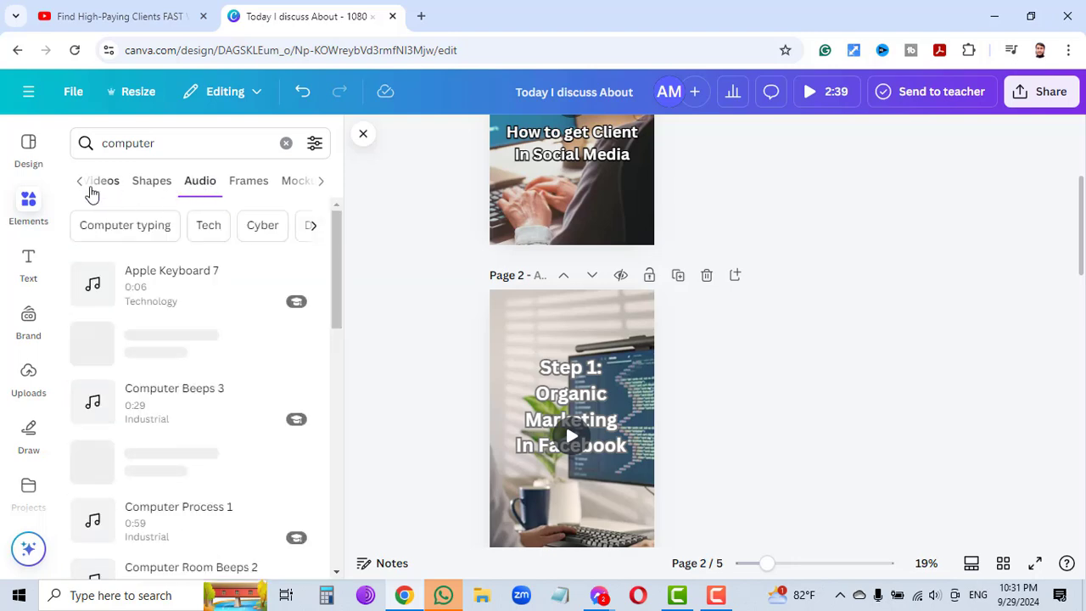
click(84, 182)
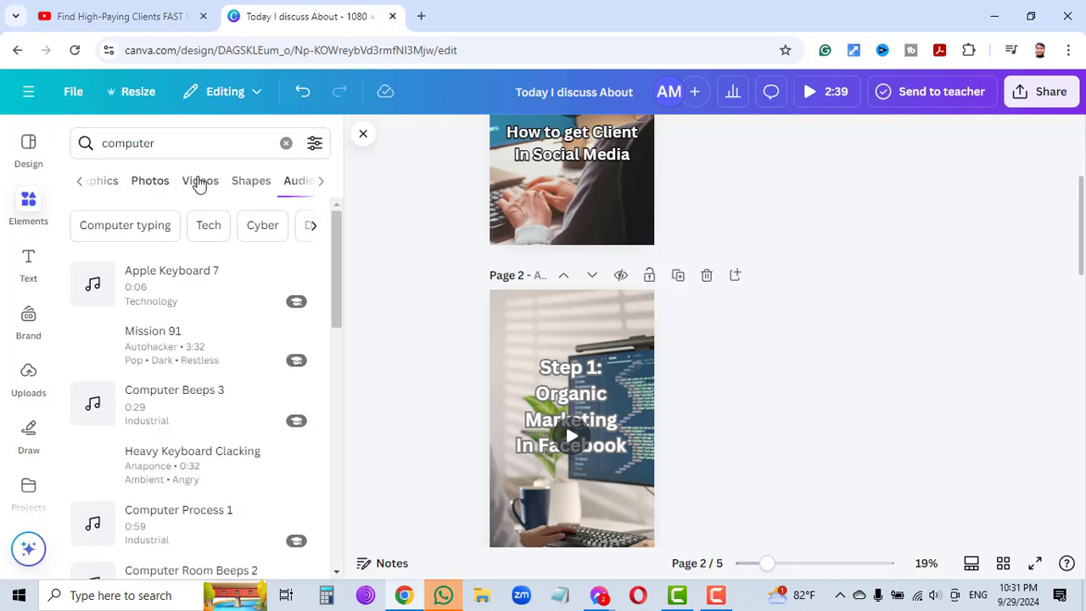
click(323, 182)
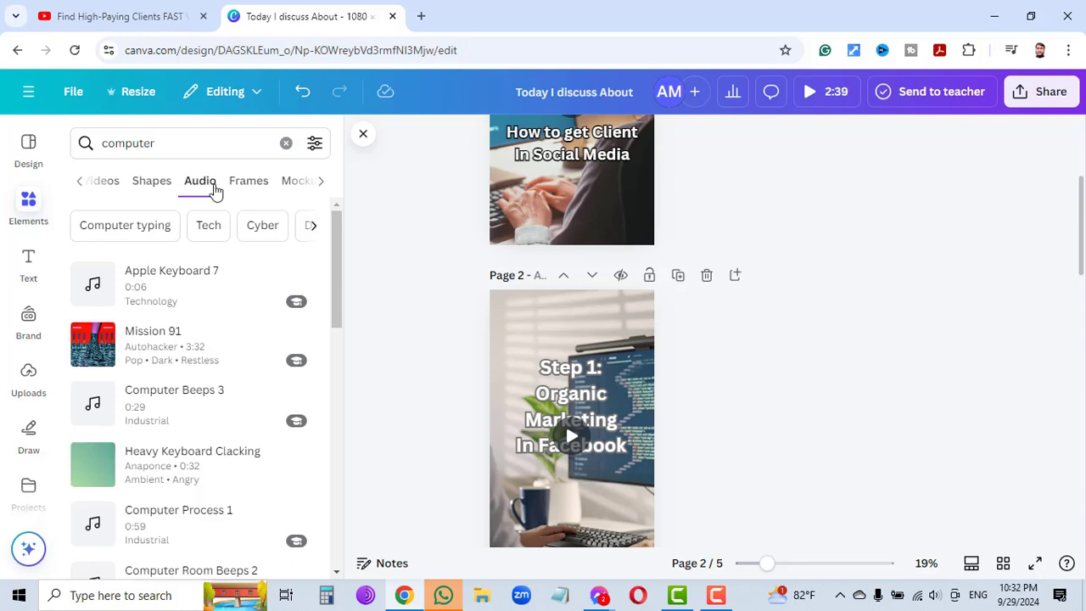
Step: Listen to the Computer Room Beeps 2 and Computer Process 1 sounds as candidates for the video's soundtrack
scroll(209, 399, down, 4)
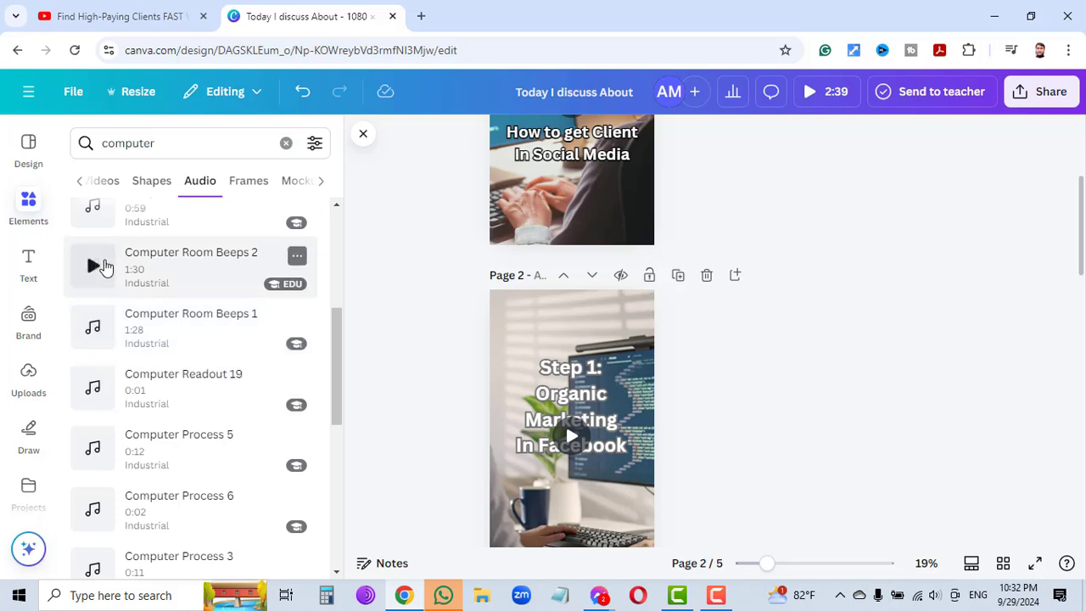
click(96, 278)
click(96, 269)
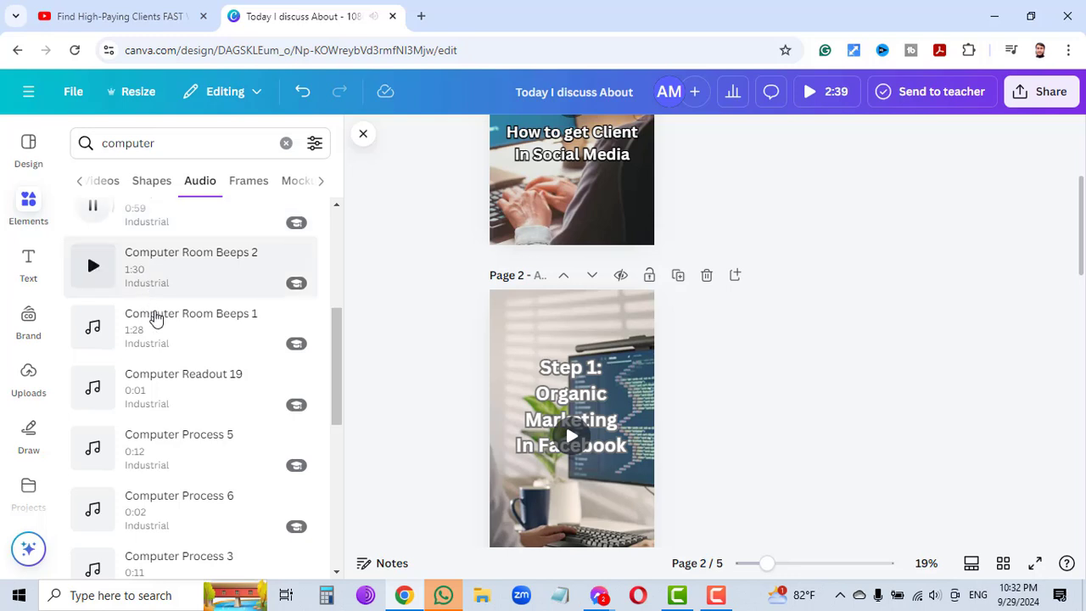
scroll(158, 316, up, 1)
mouse_move(160, 316)
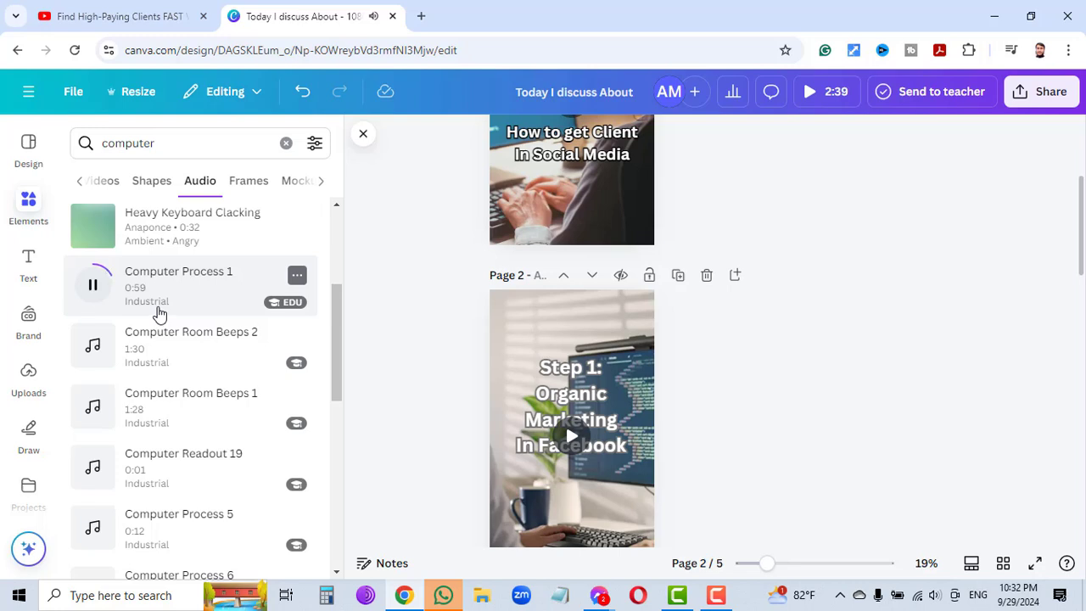
click(96, 289)
scroll(200, 331, up, 3)
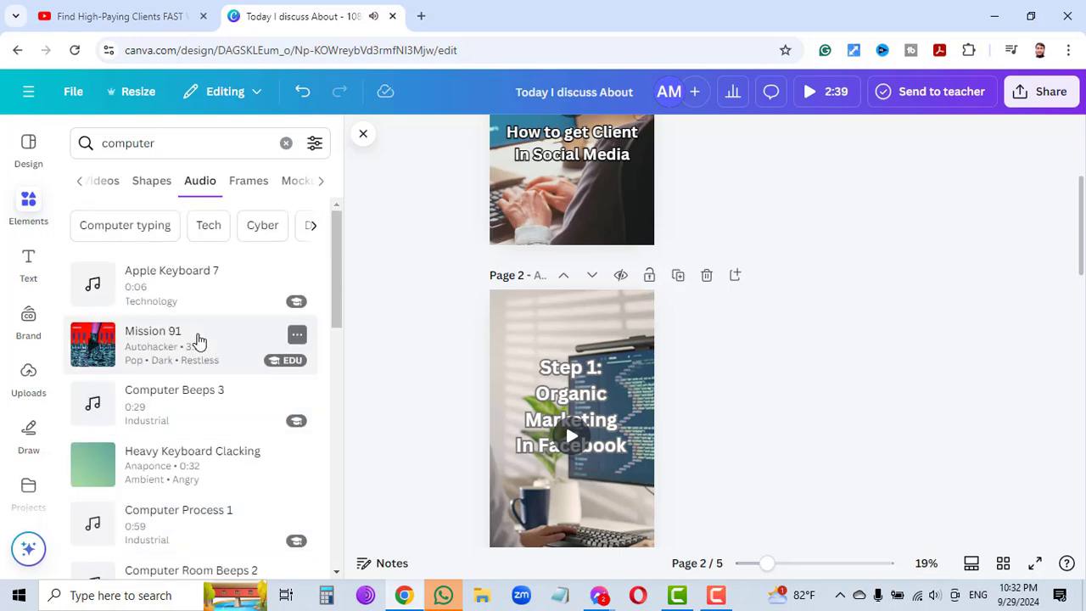
Step: Add the Mission 91 music track to the video, starting at page 2
click(96, 348)
drag(561, 430, 594, 482)
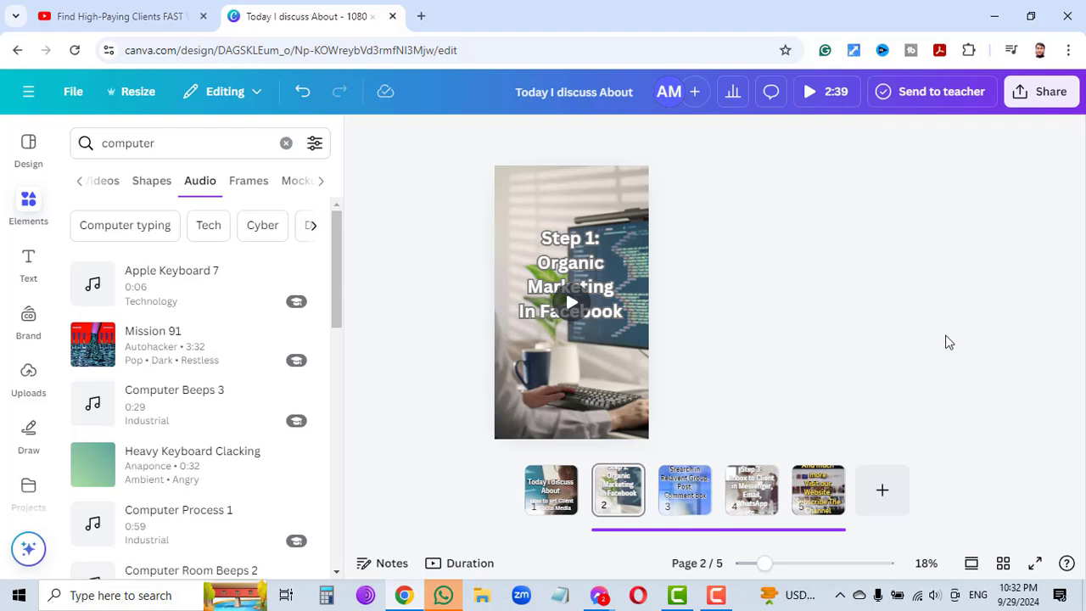
scroll(949, 342, down, 1)
scroll(938, 479, down, 1)
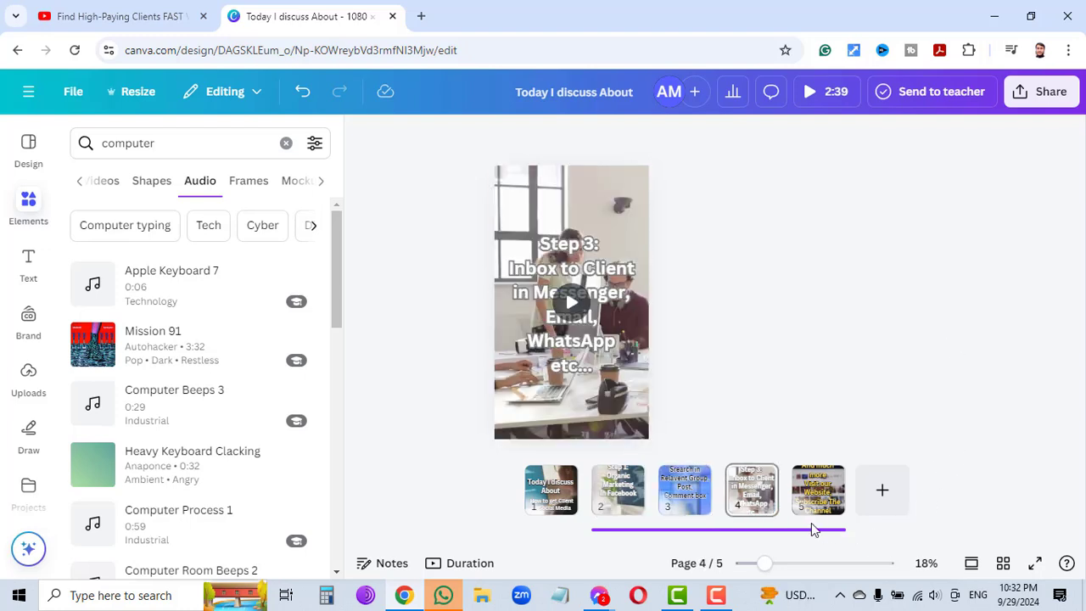
Step: Extend the music track's start back to the beginning of page 1 and play a preview of the video
click(806, 538)
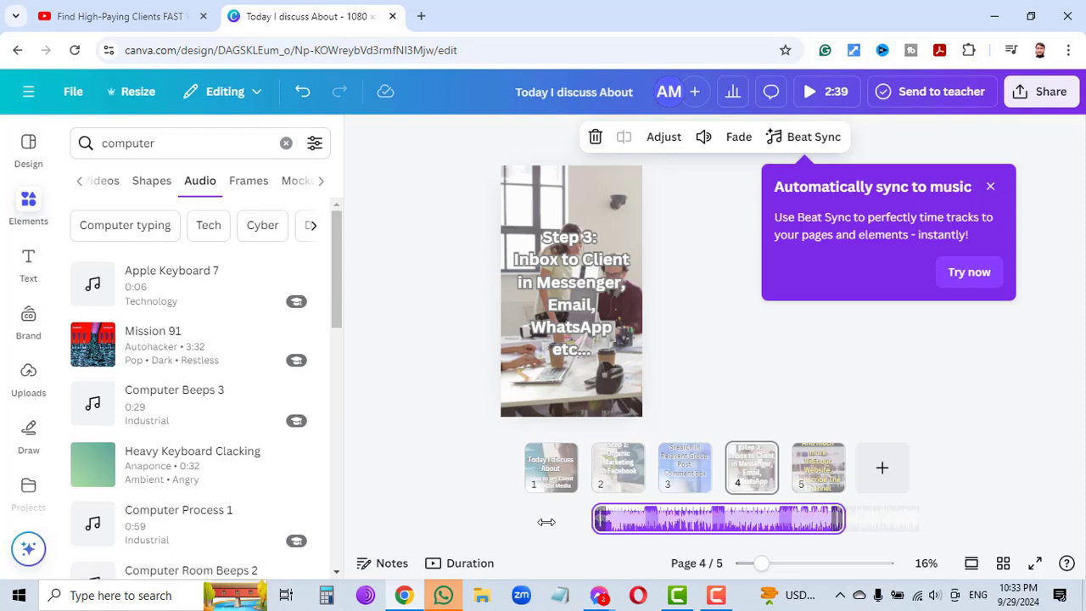
drag(546, 522, 492, 520)
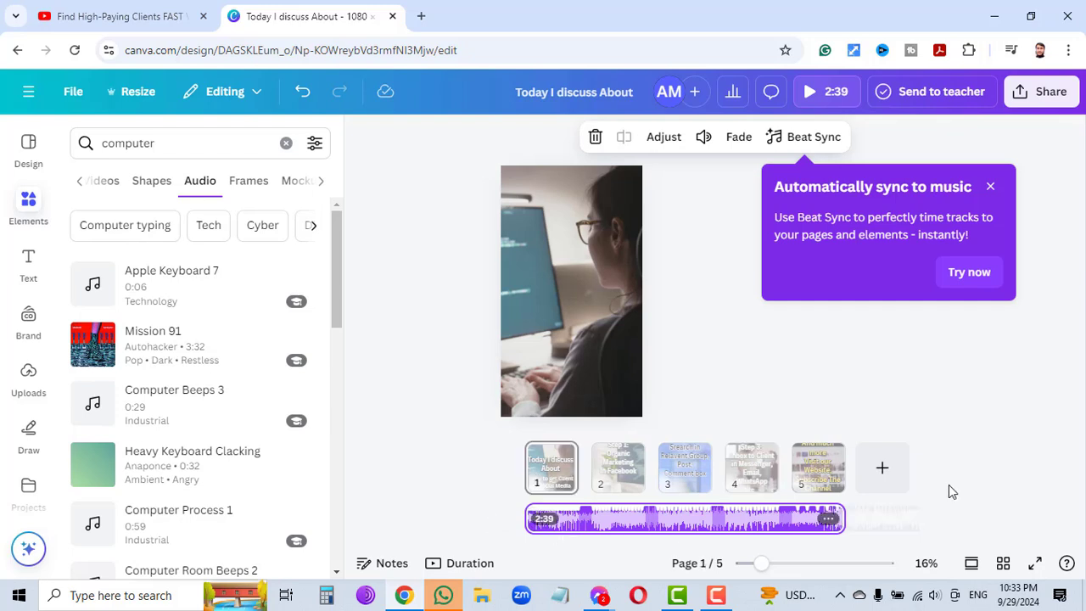
click(991, 187)
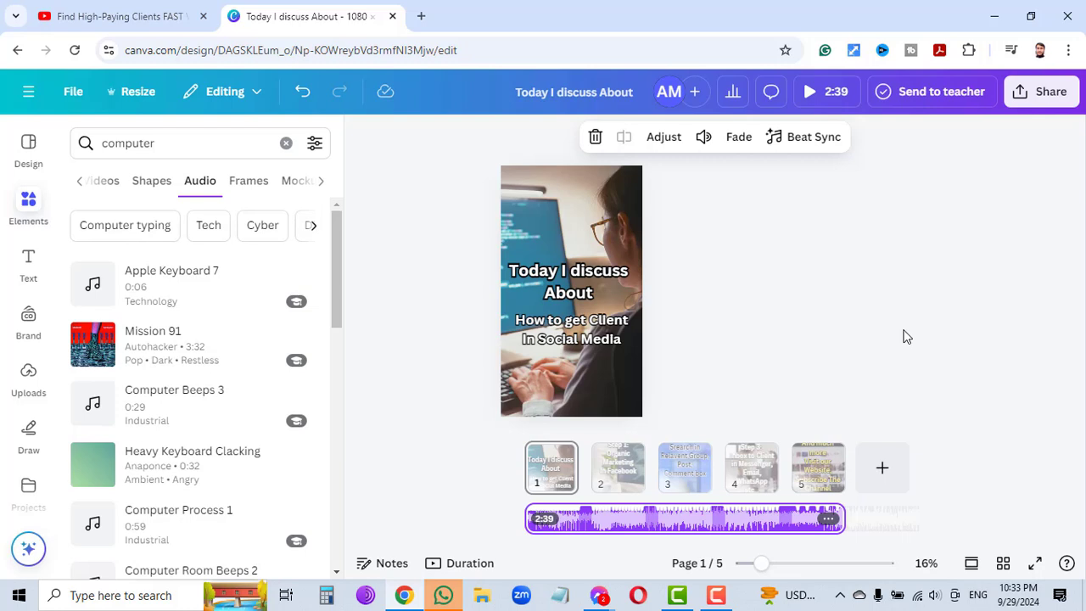
click(838, 95)
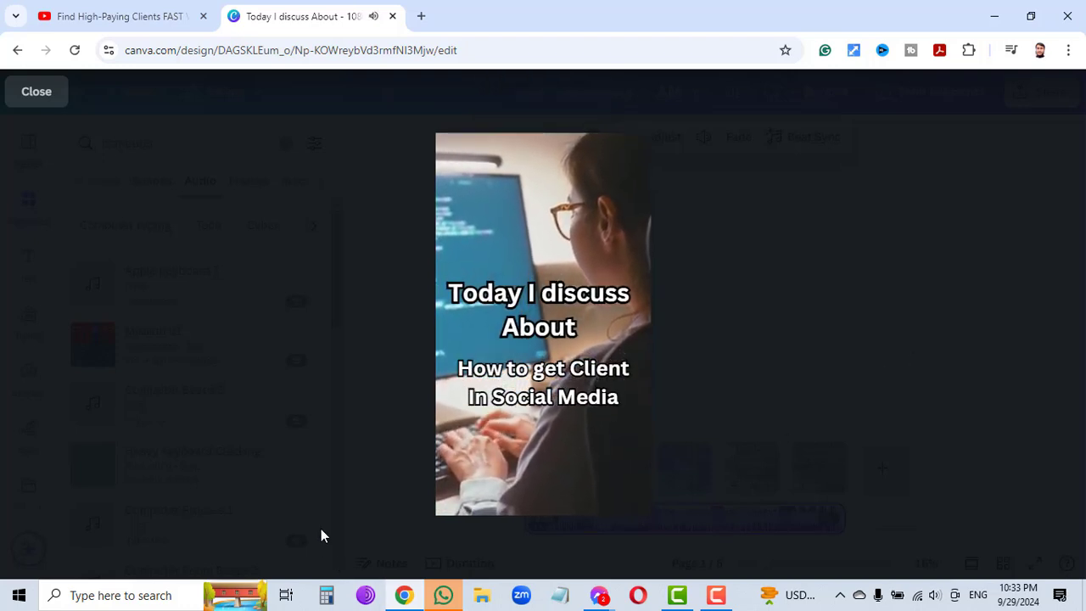
Step: Close the full preview and scrub through page 1's background video to about 18.4 s
click(944, 270)
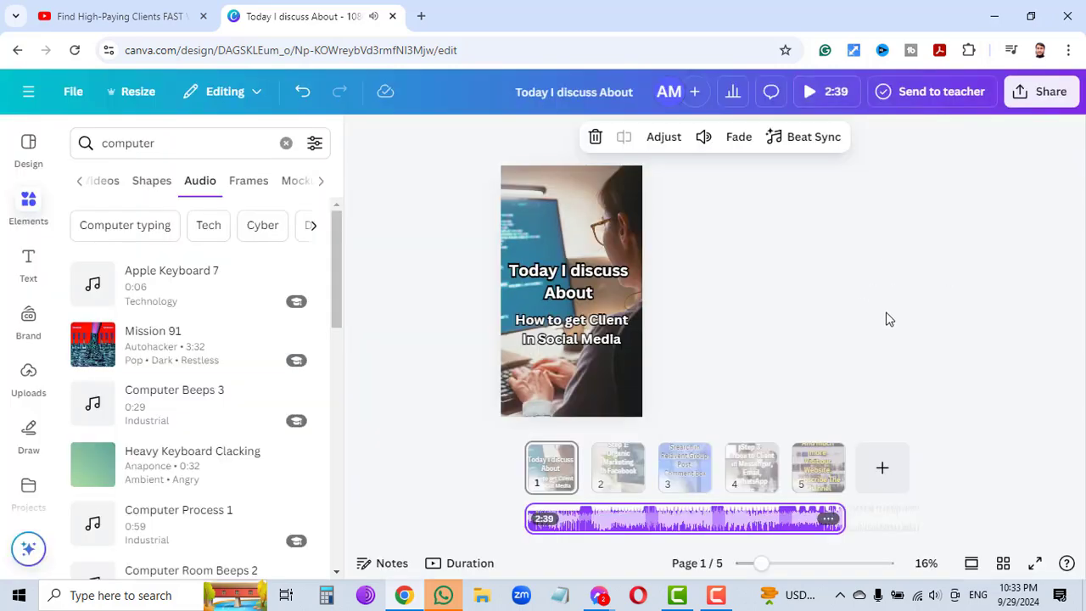
scroll(923, 310, down, 1)
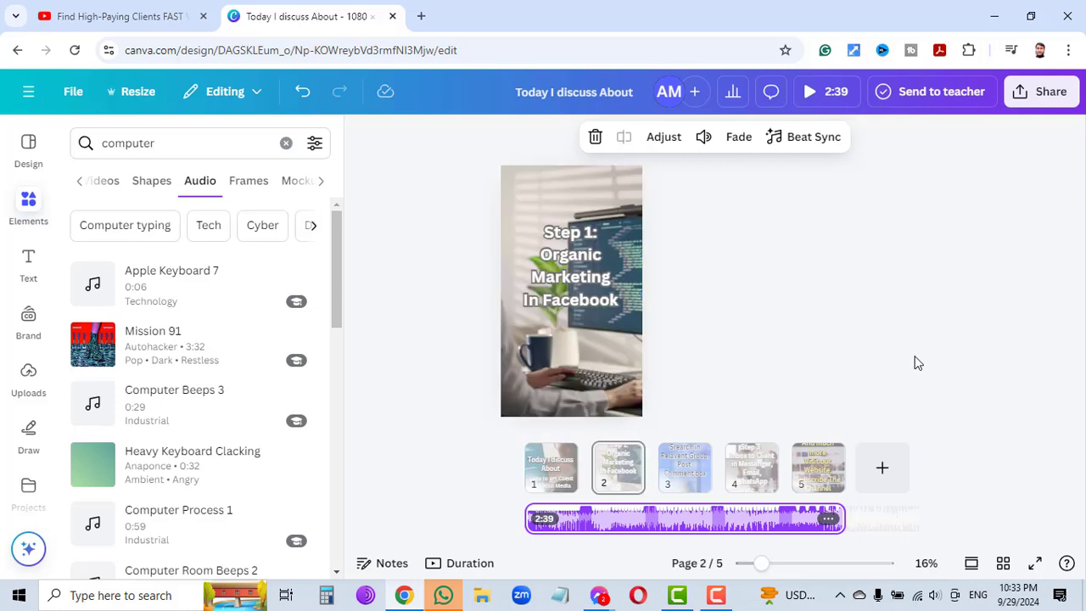
click(544, 480)
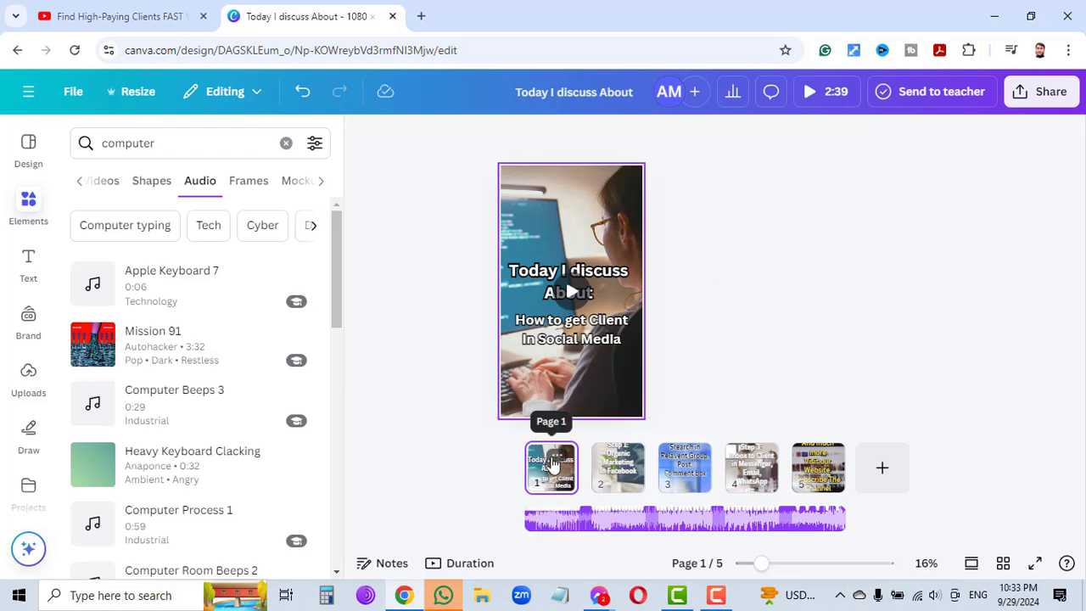
click(556, 458)
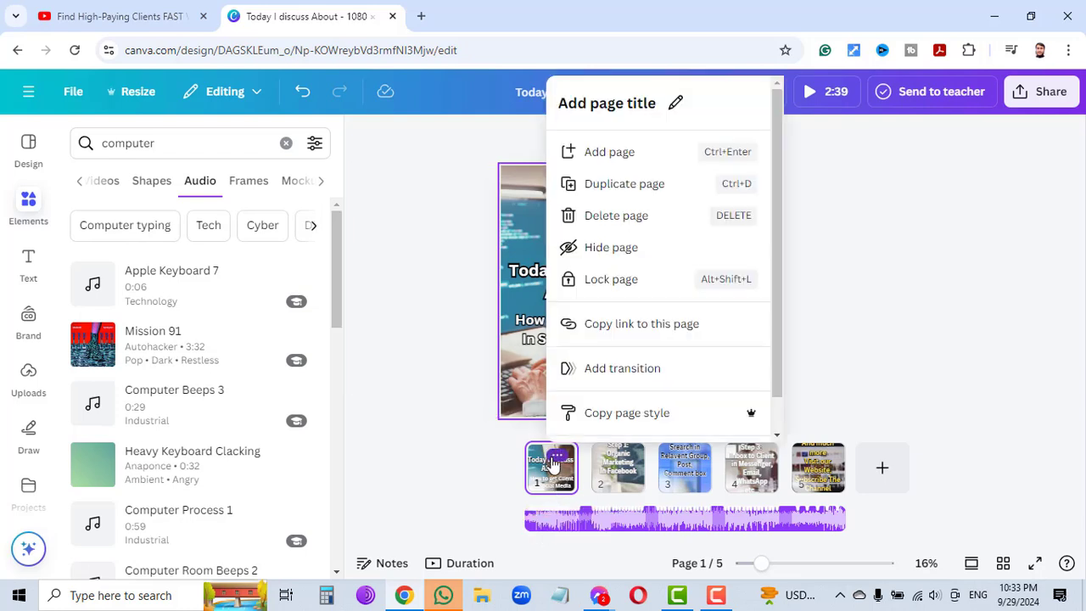
click(1022, 303)
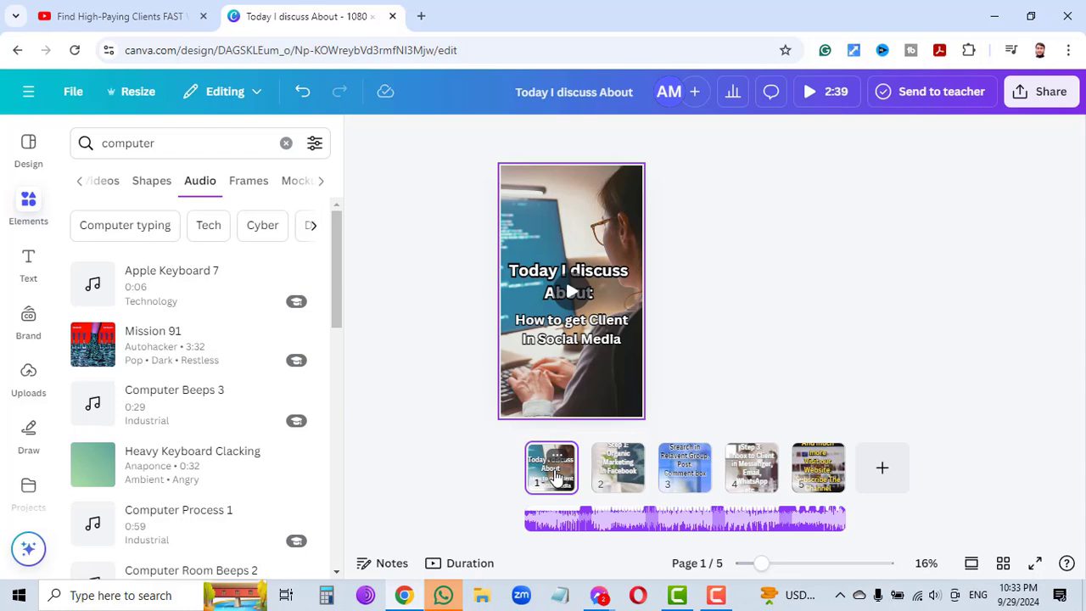
click(571, 292)
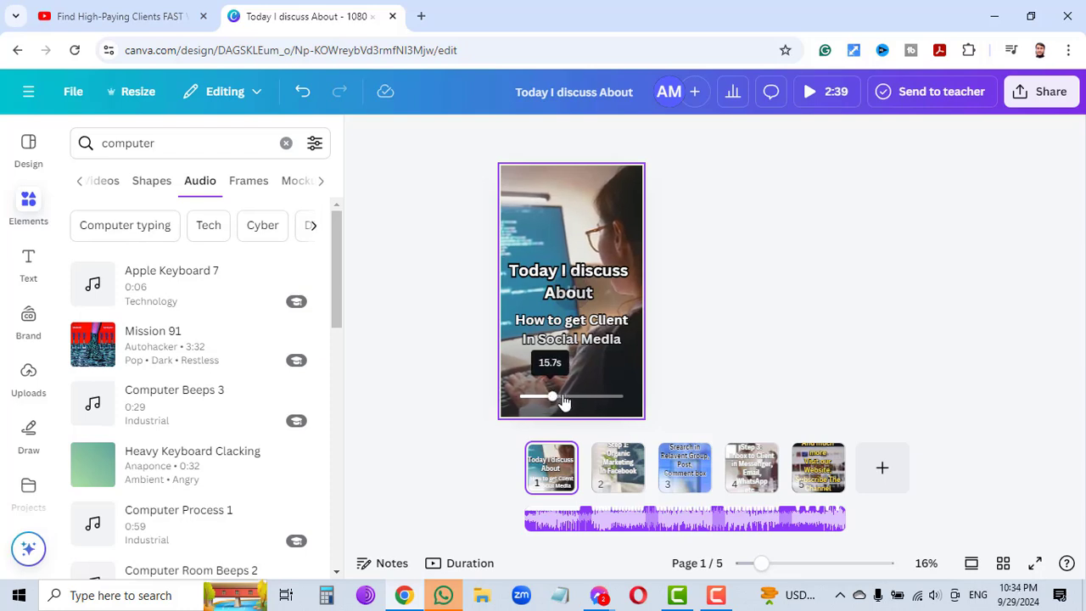
drag(621, 397, 555, 397)
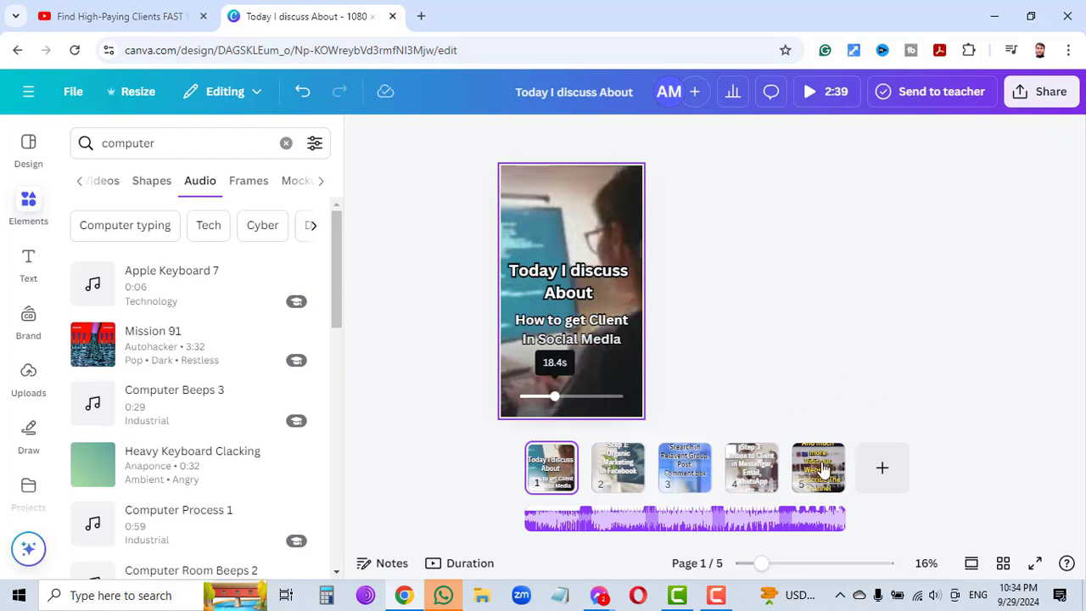
click(580, 471)
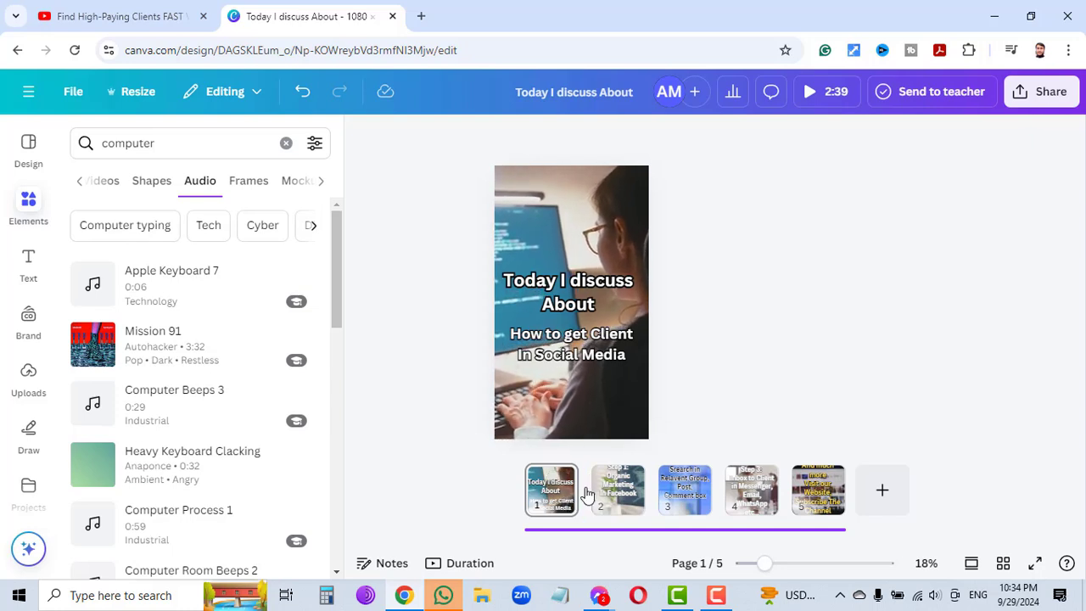
click(560, 492)
click(557, 479)
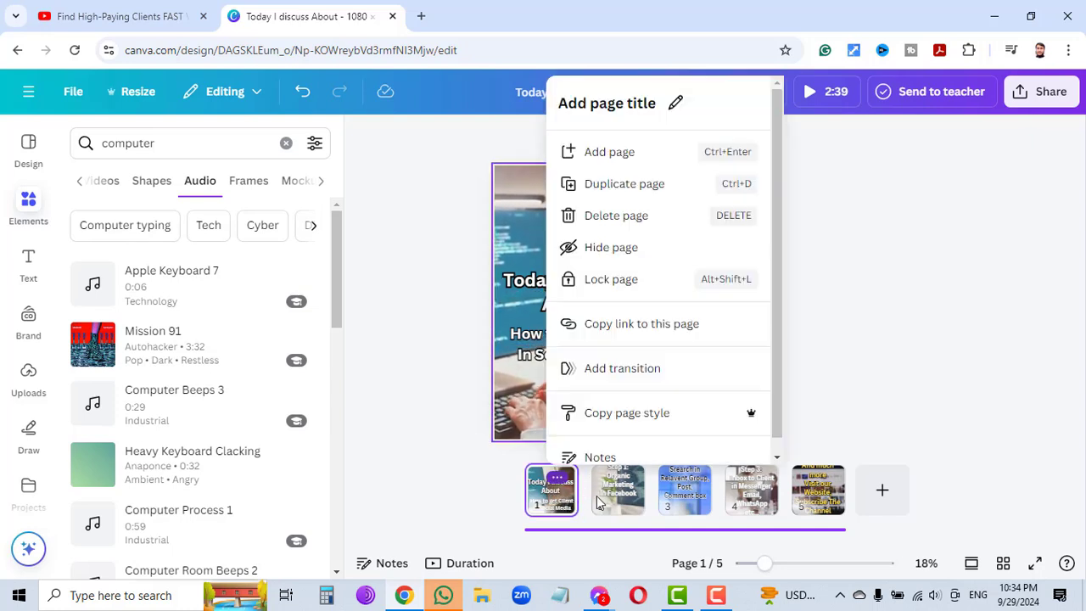
click(614, 503)
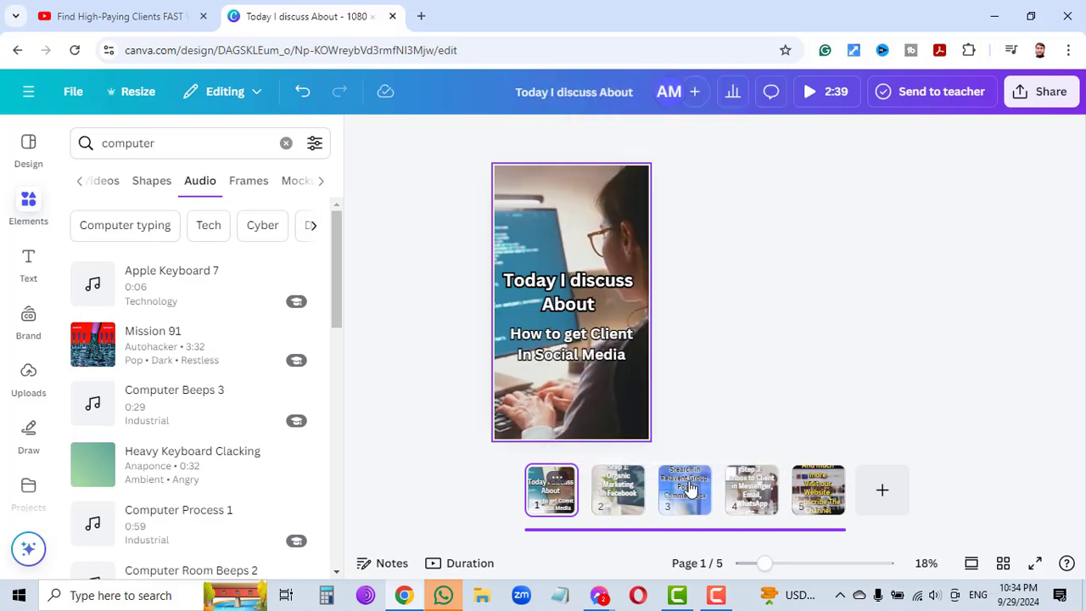
click(902, 362)
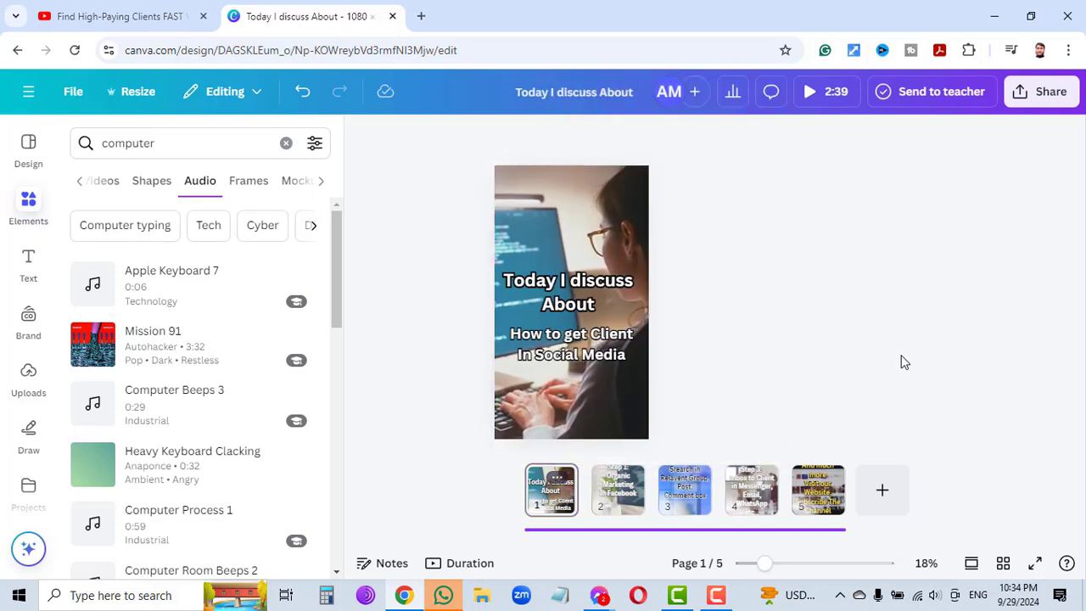
Step: Select all five pages together and look through the transitions available between them, without applying one
click(560, 502)
shift+click(620, 501)
shift+click(695, 492)
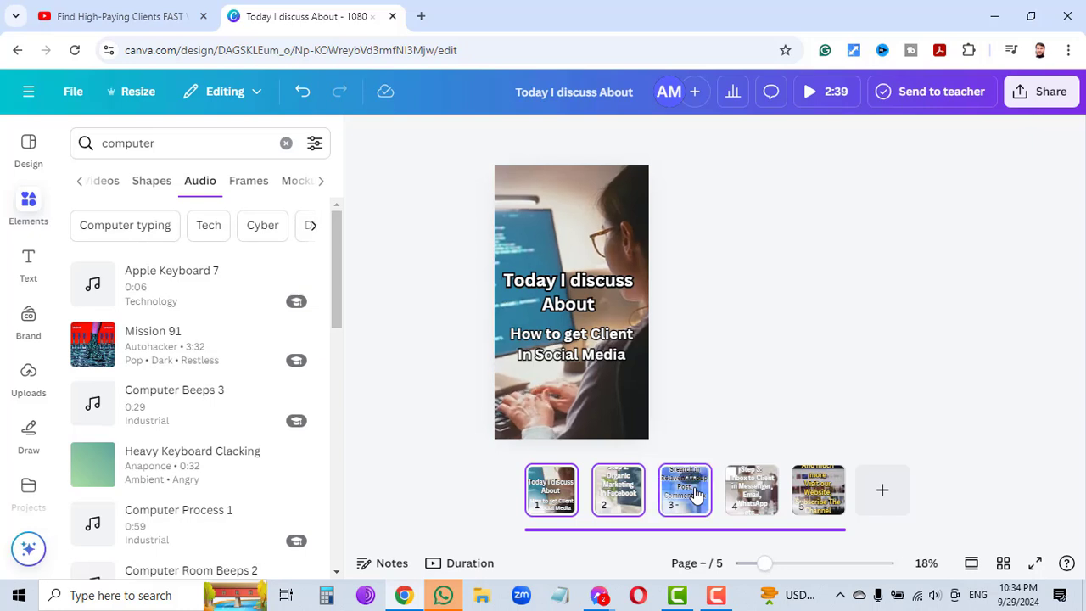
shift+click(754, 492)
shift+click(805, 499)
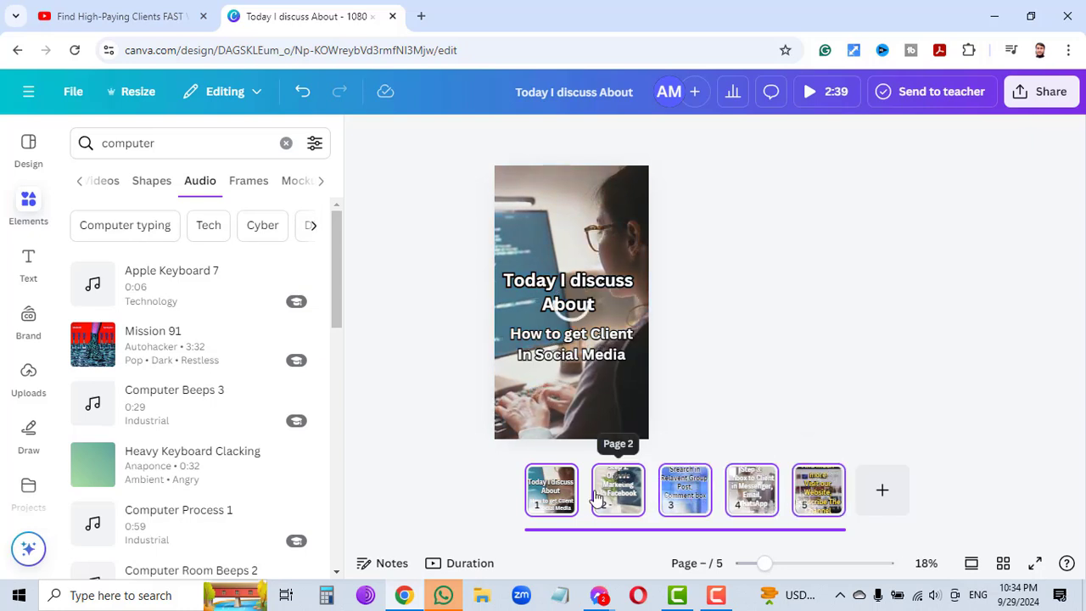
right_click(626, 492)
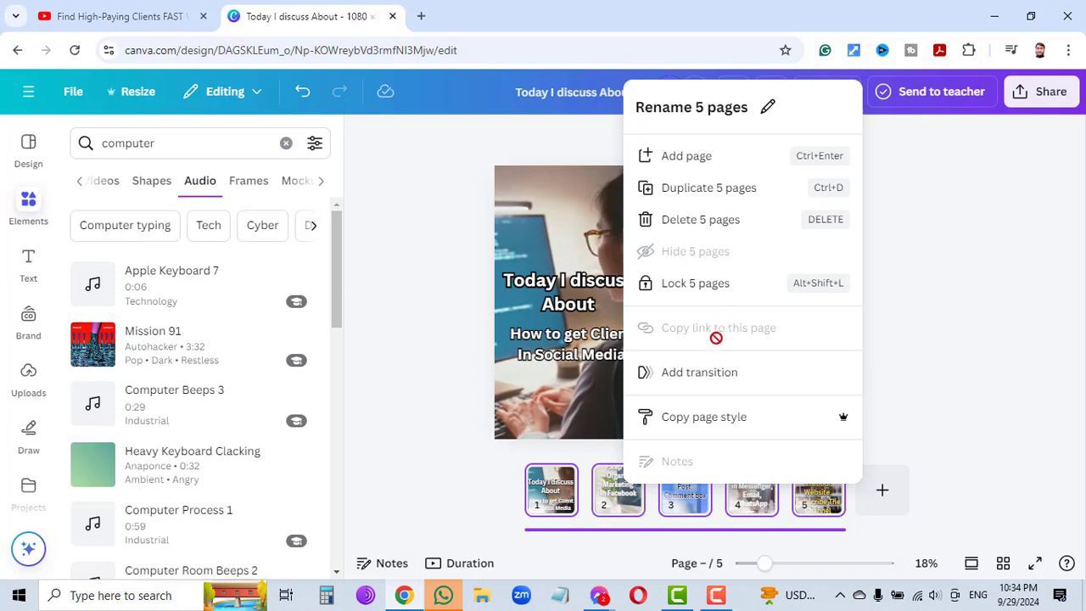
click(711, 378)
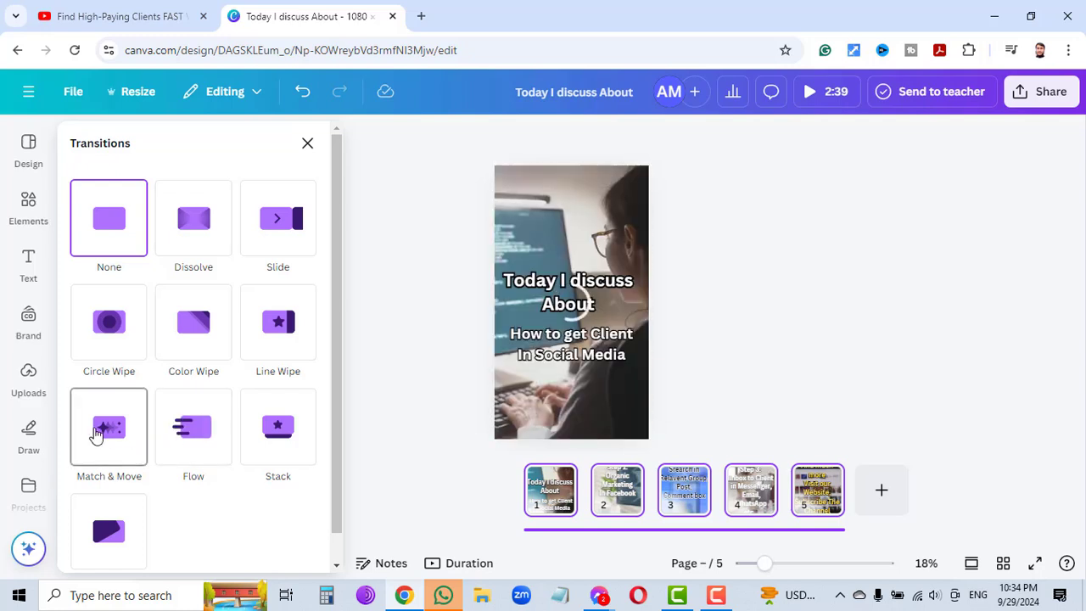
scroll(98, 434, down, 1)
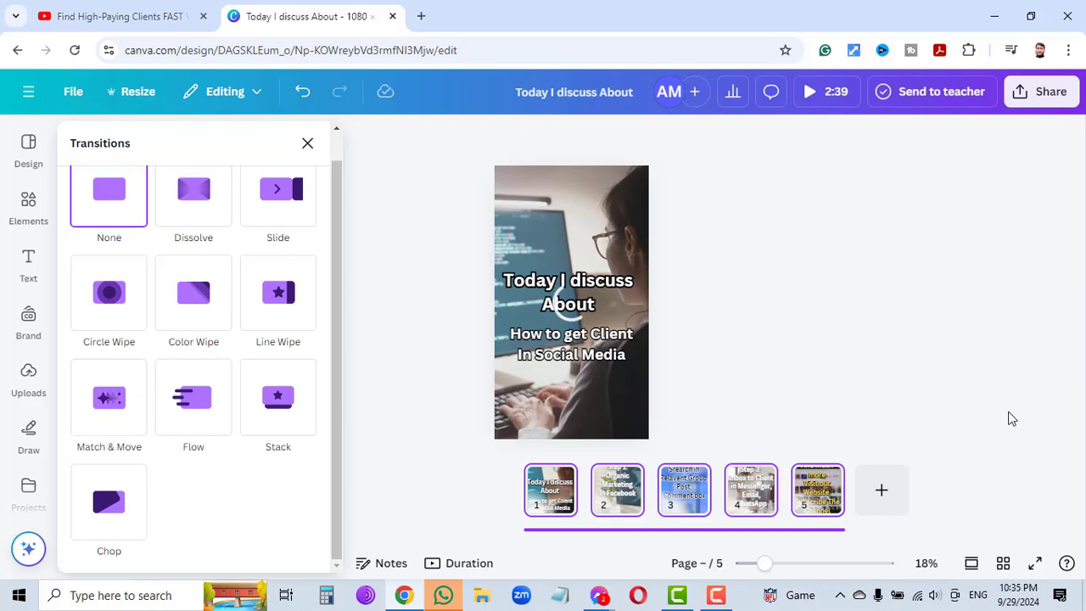
click(850, 490)
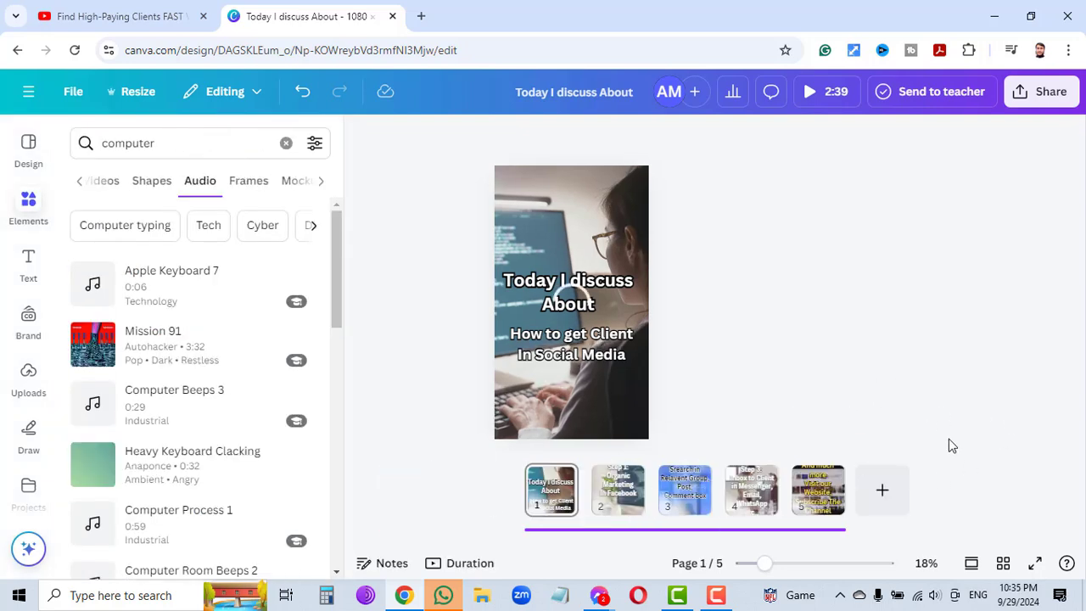
Step: Display the page durations on the timeline and reduce the canvas zoom to 10%
click(838, 532)
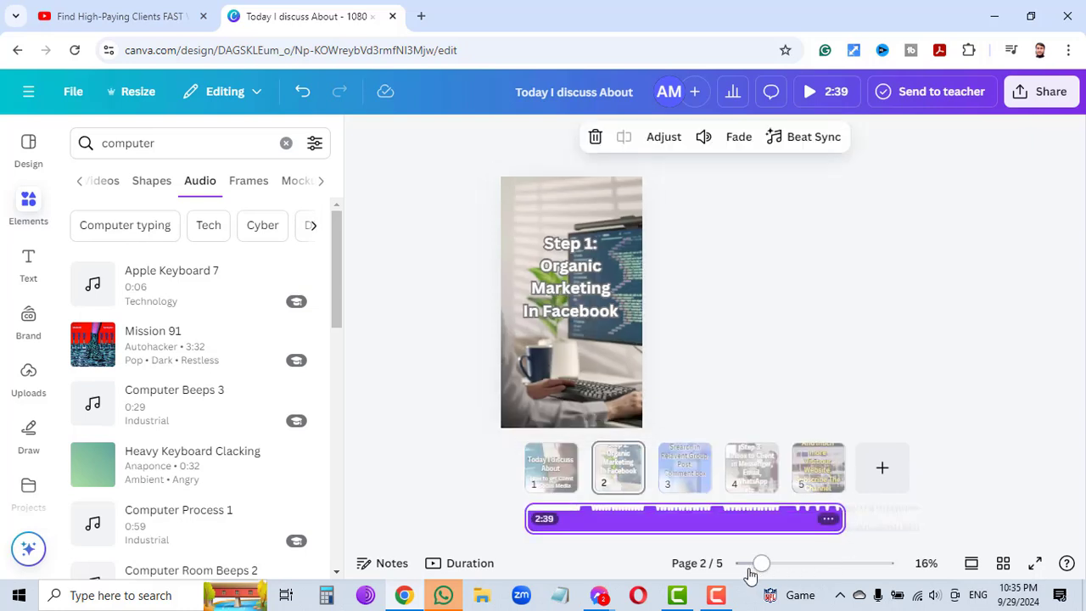
click(470, 556)
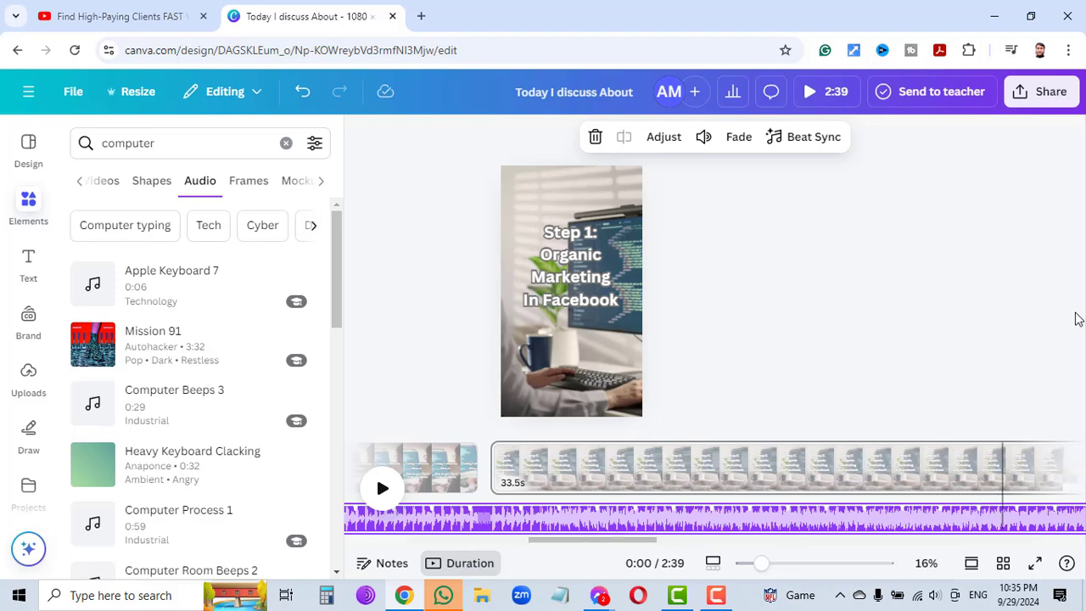
key(ctrl+minus)
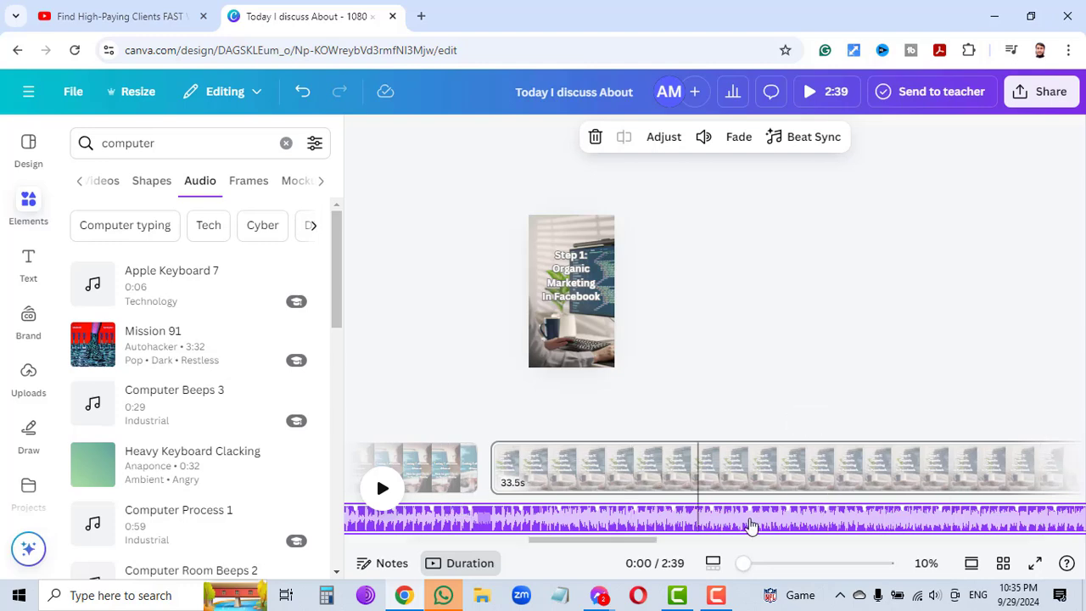
drag(672, 486, 994, 476)
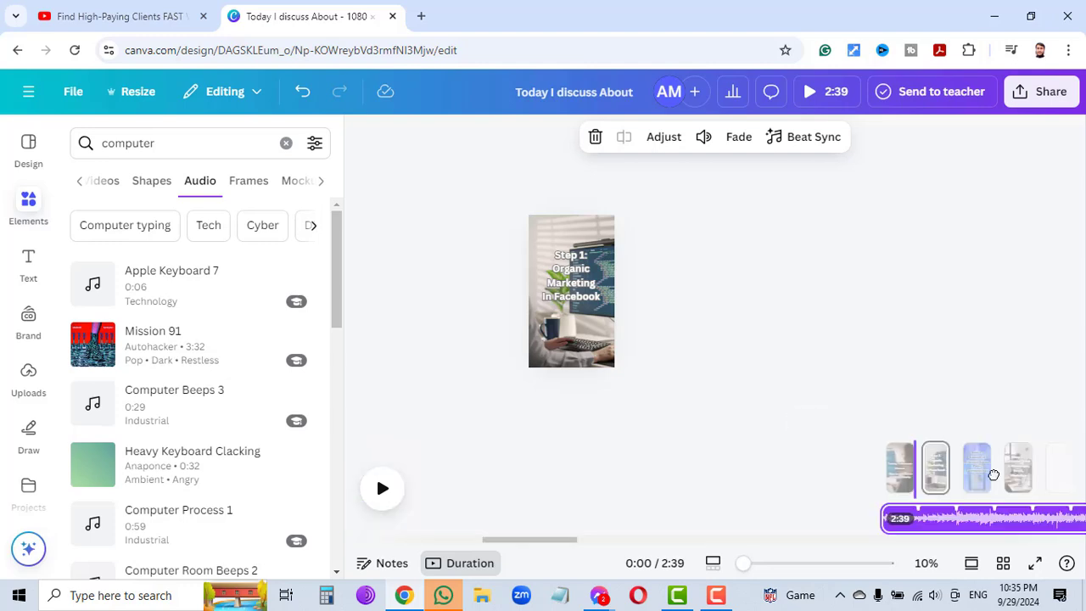
drag(588, 510, 642, 515)
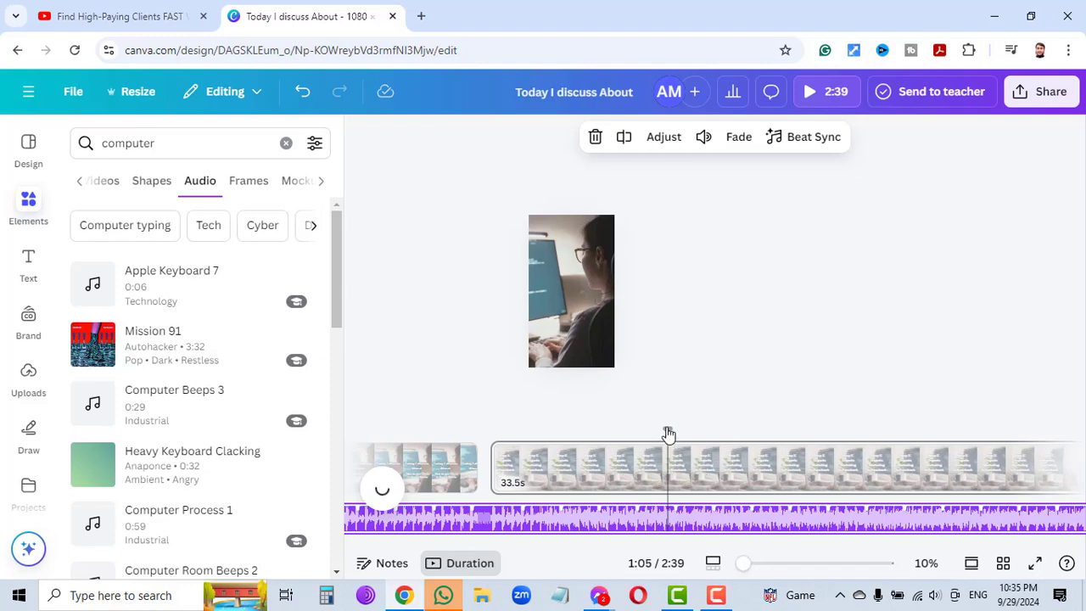
click(669, 434)
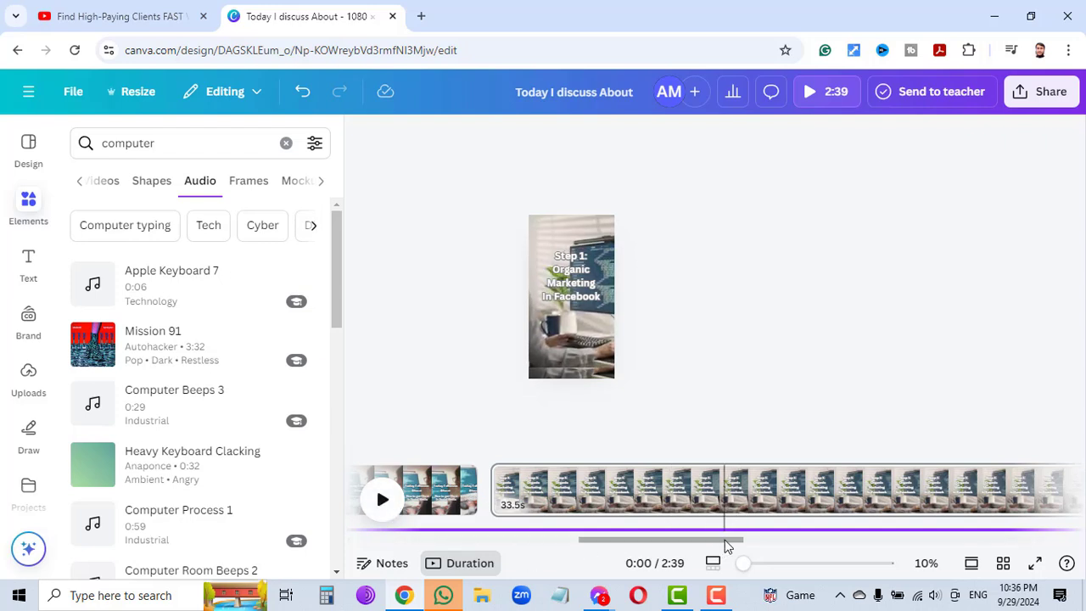
Step: Shorten page 4, the "Step 3: Inbox to Client" page, to 13.3 s on the timeline
scroll(725, 543, right, 5)
scroll(1074, 550, right, 5)
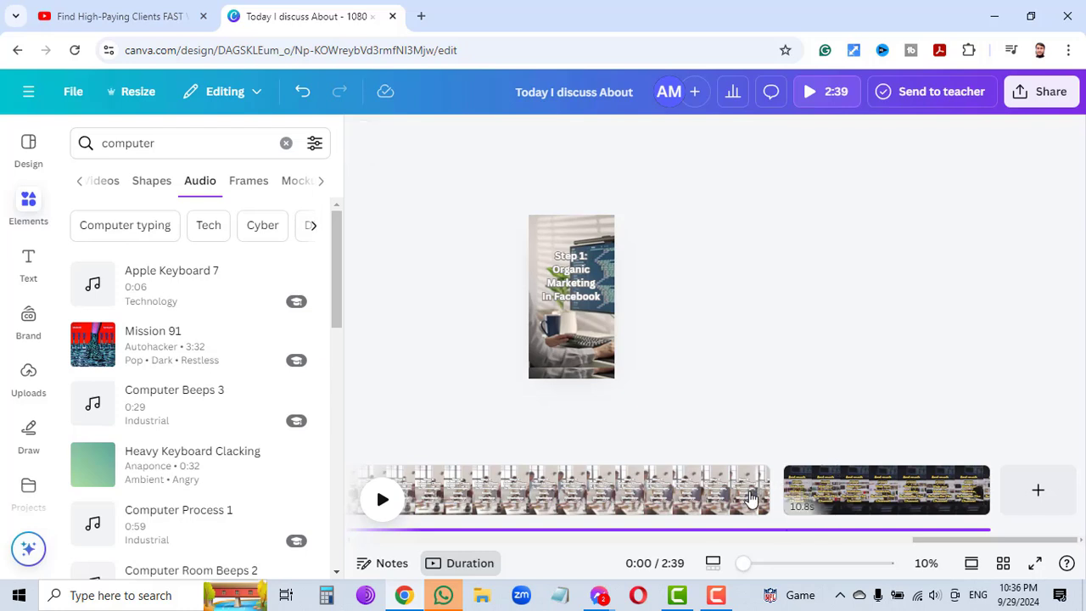
click(576, 490)
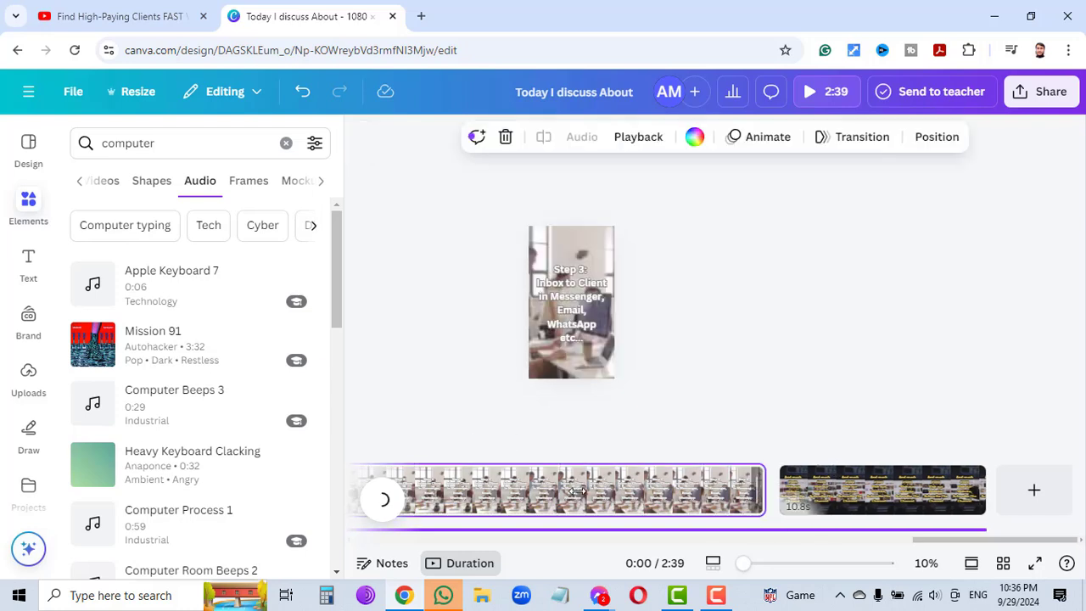
drag(482, 489, 497, 486)
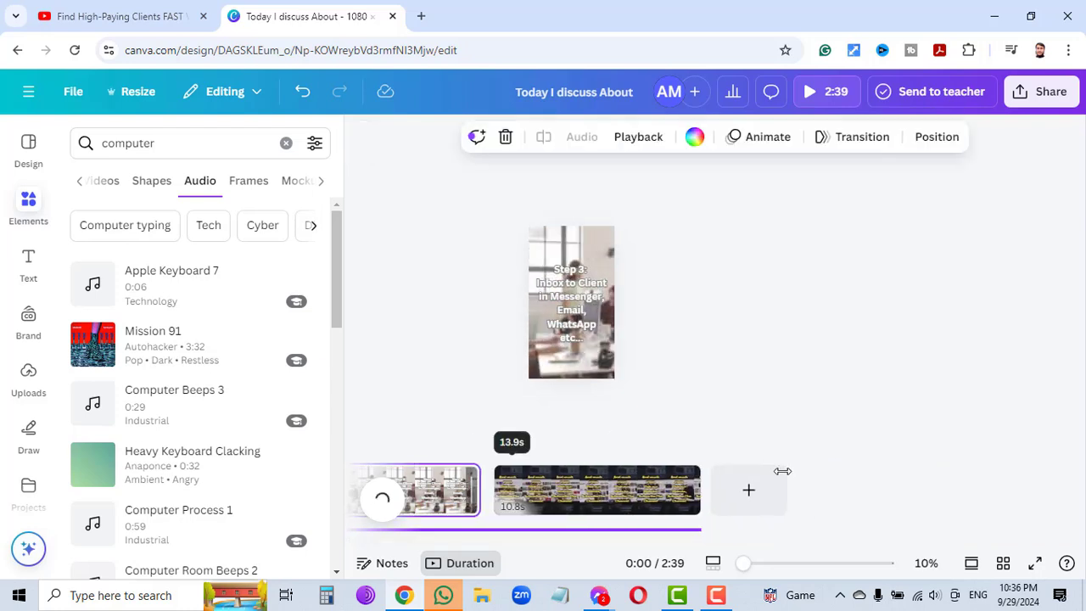
click(492, 532)
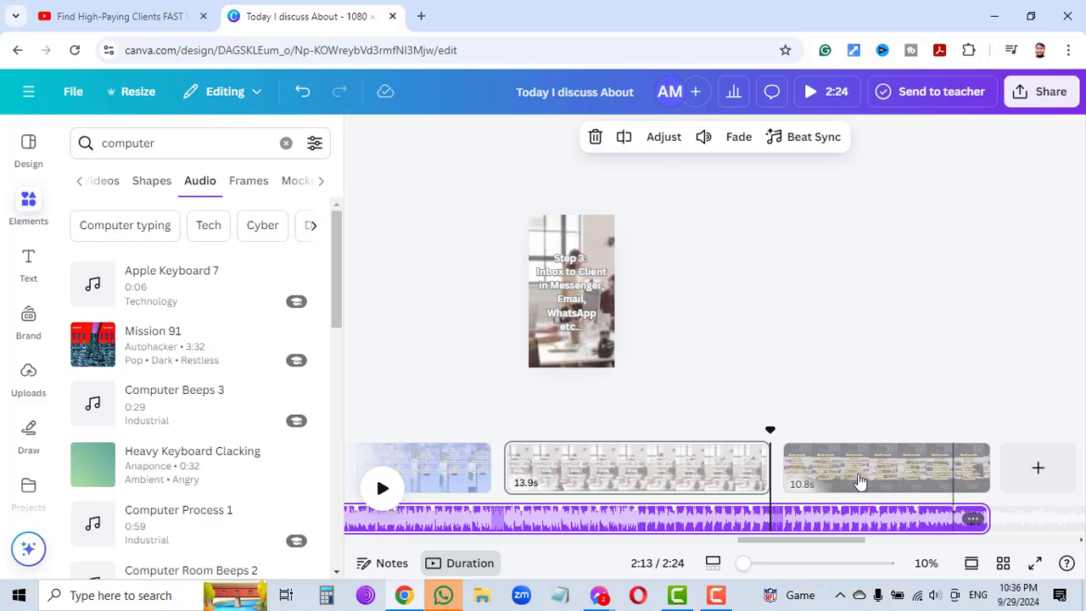
click(598, 466)
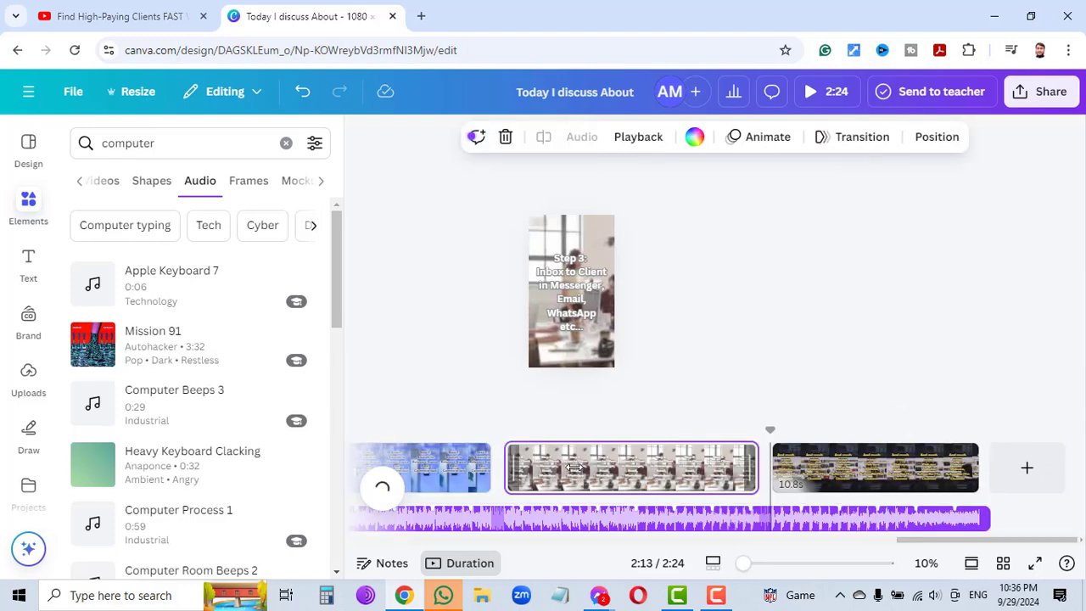
mouse_move(574, 466)
mouse_down()
mouse_move(637, 467)
mouse_move(560, 466)
mouse_move(589, 466)
mouse_up()
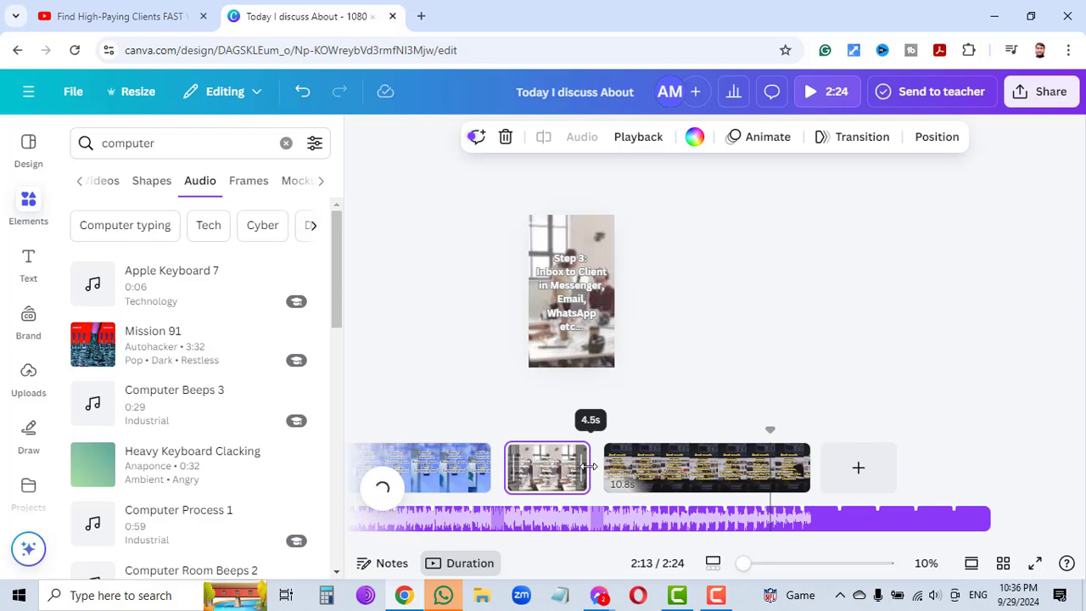
drag(589, 467, 980, 471)
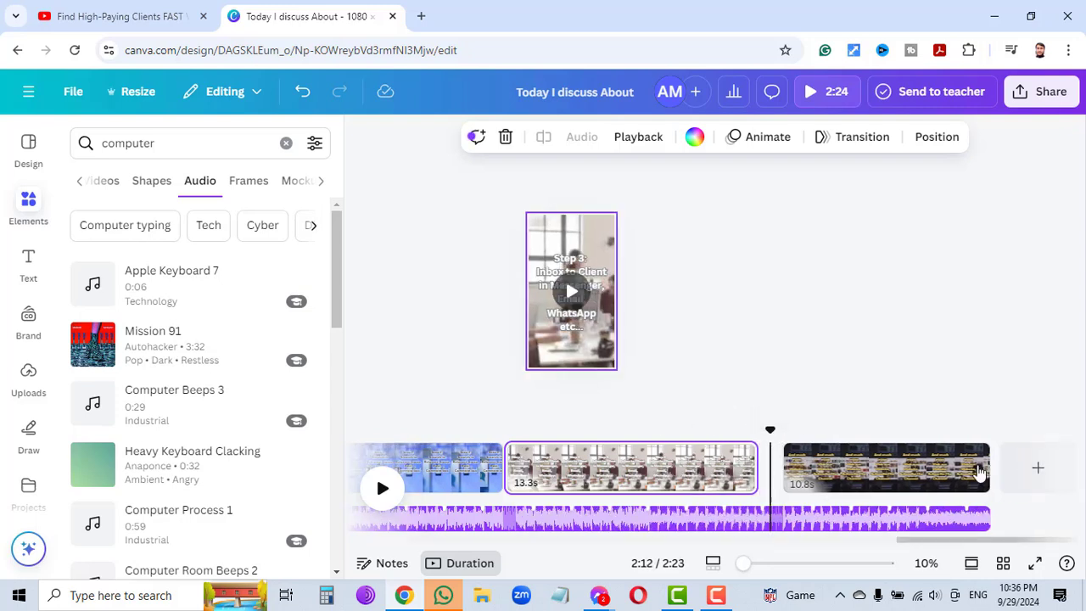
Step: Shorten page 5, the closing page inviting viewers to the website and channel, to 6.6 s
click(904, 465)
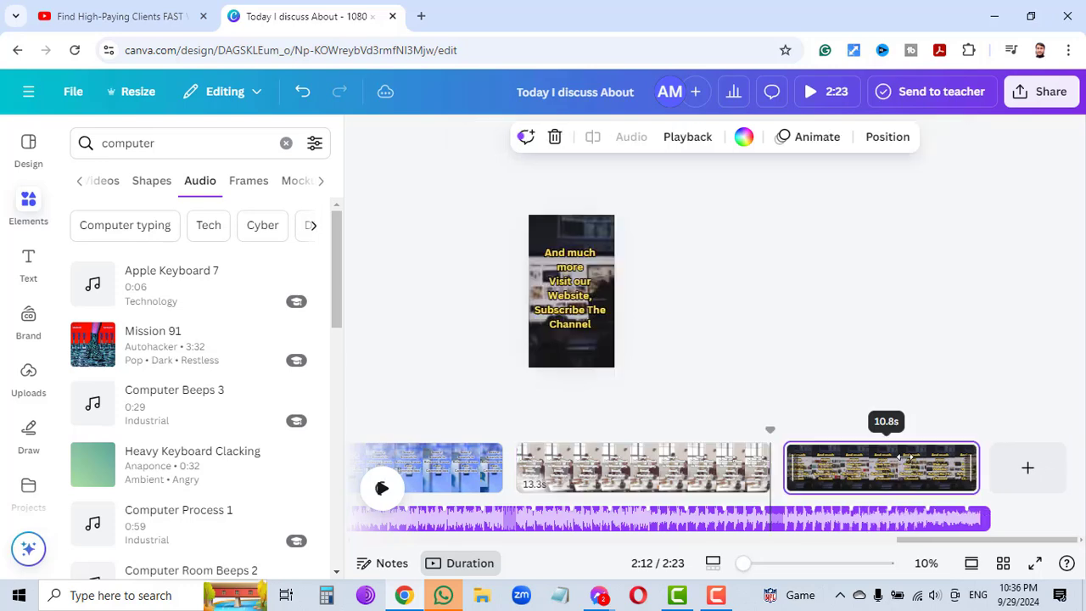
drag(743, 493, 510, 475)
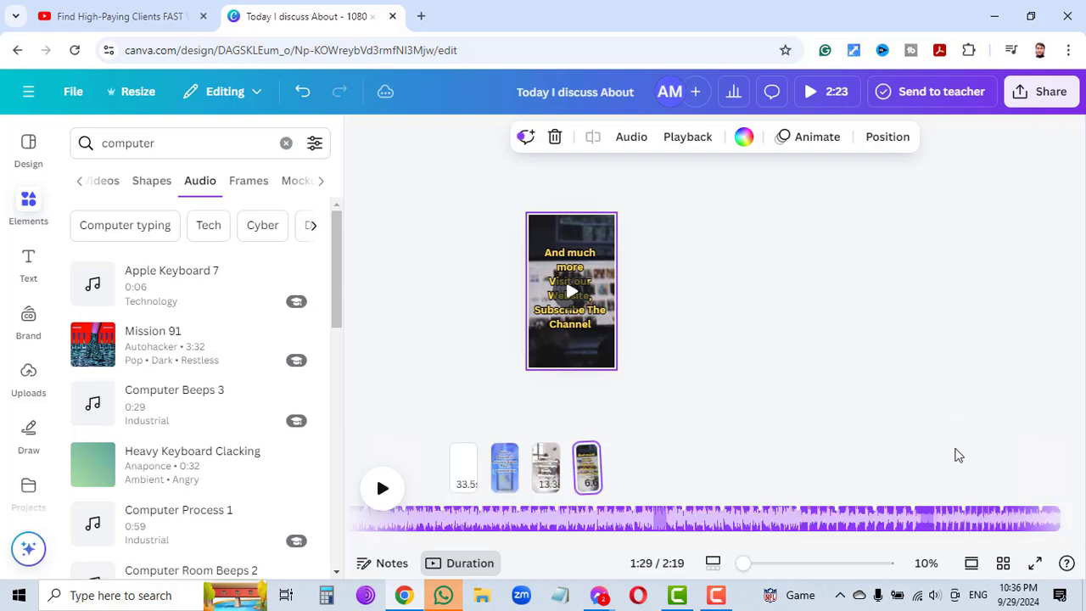
Step: Trim the end of the music track back to about 1:57 on the timeline, within page 3
click(1034, 519)
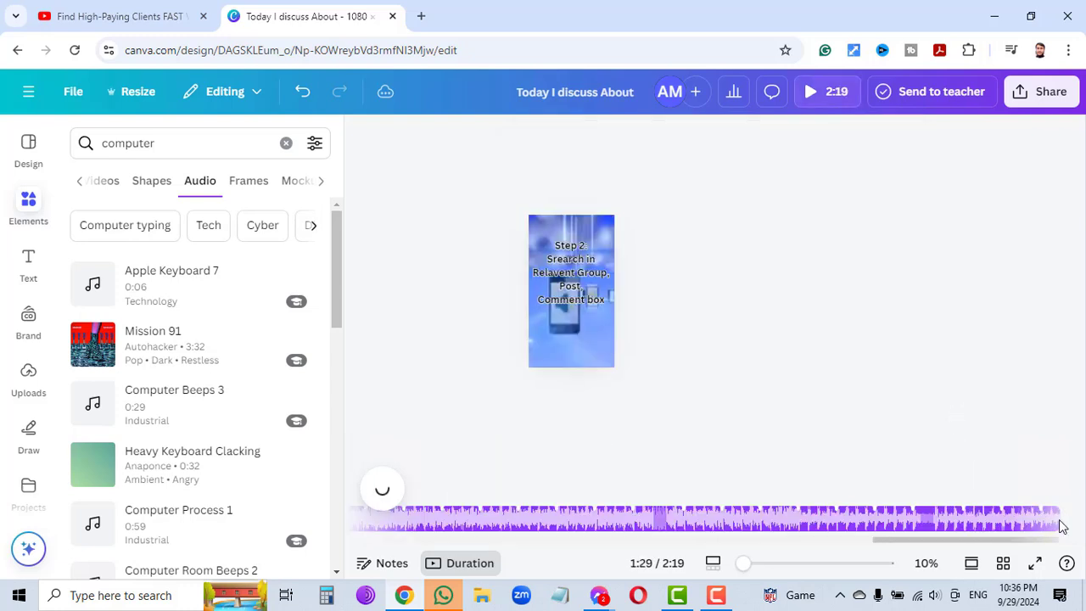
drag(1058, 518, 936, 508)
drag(690, 506, 555, 521)
click(916, 352)
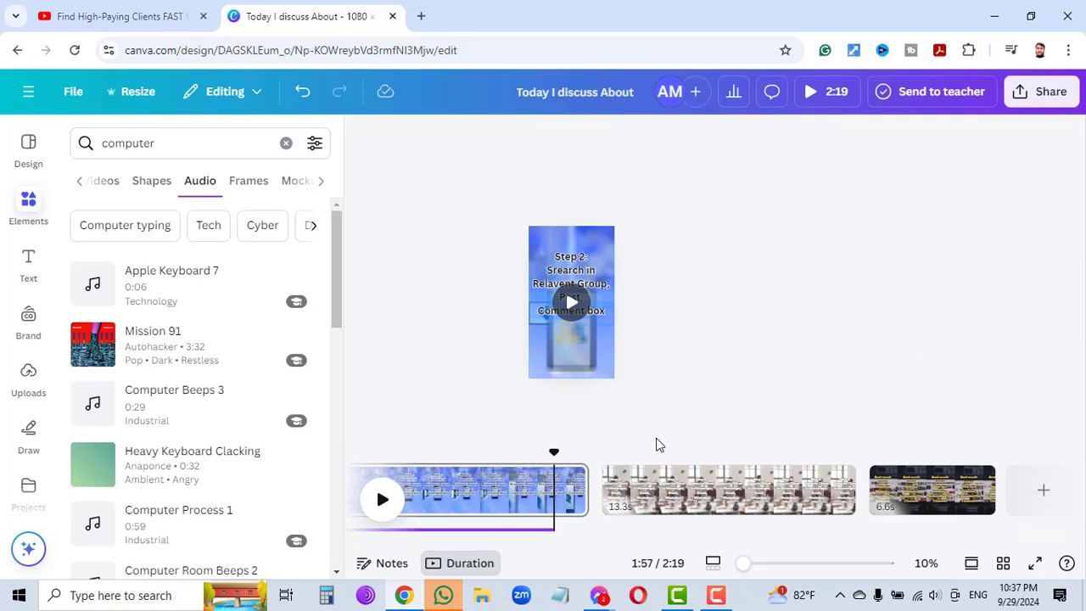
Step: Shorten page 4, the "Step 3" page, to 3.4 s and page 3, the "Step 2" page, to 8.9 s on the timeline
click(583, 492)
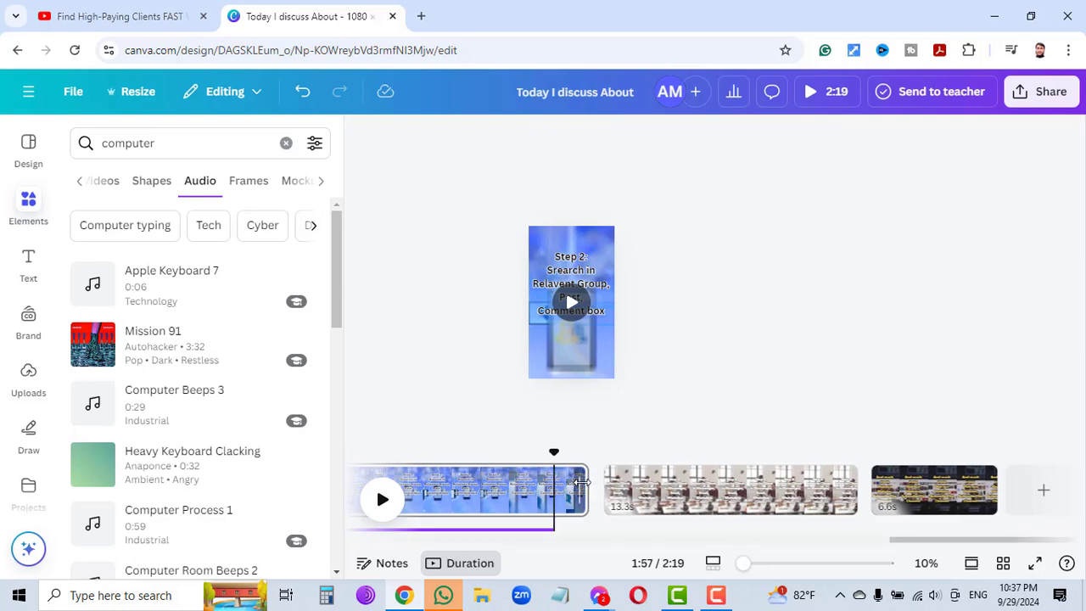
drag(498, 490, 407, 491)
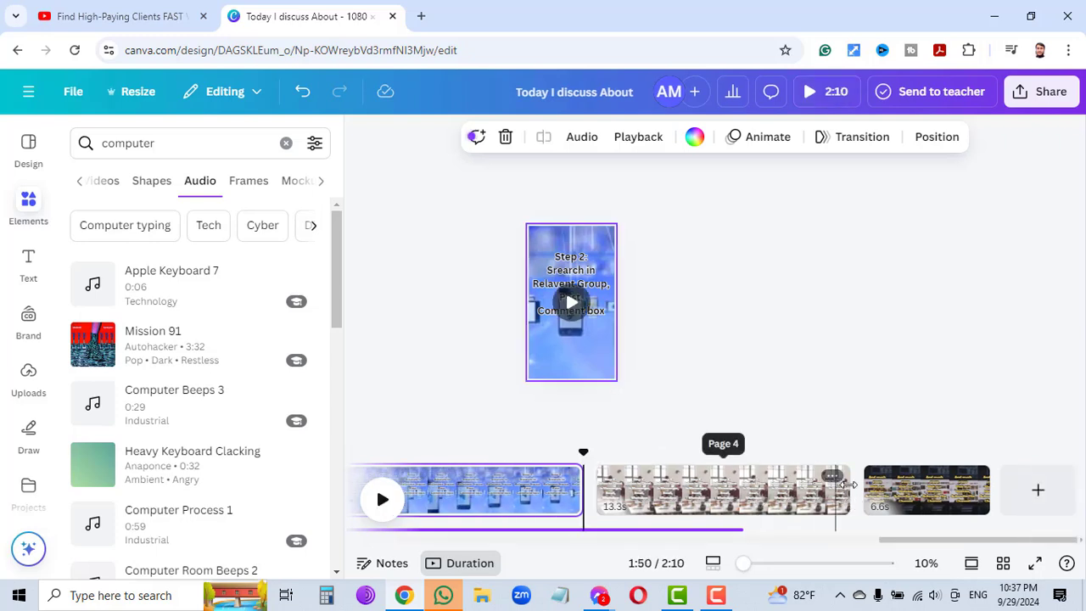
drag(840, 482, 646, 486)
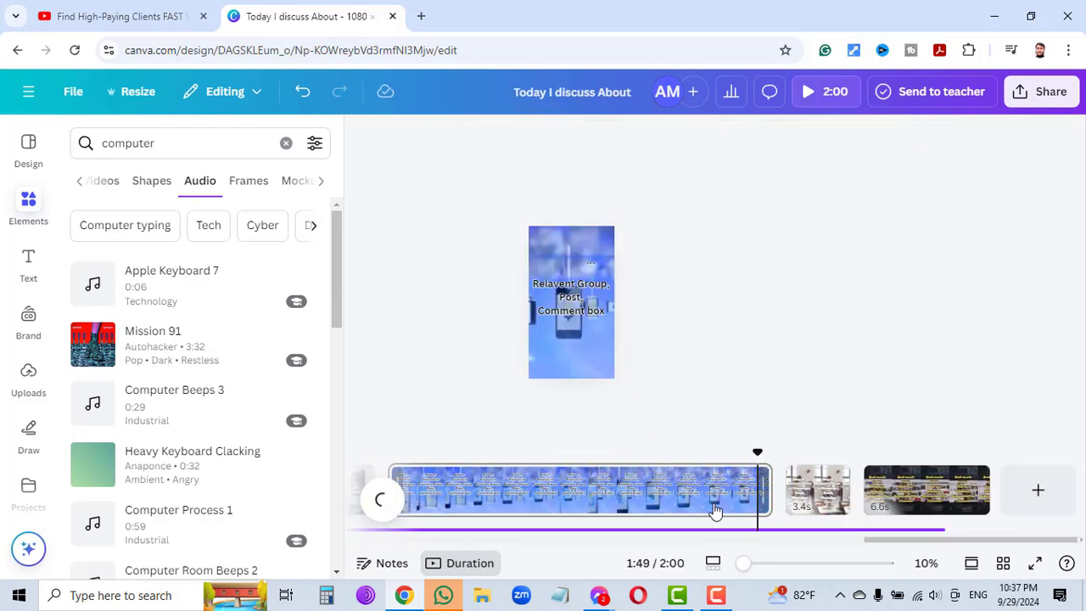
drag(770, 482, 560, 489)
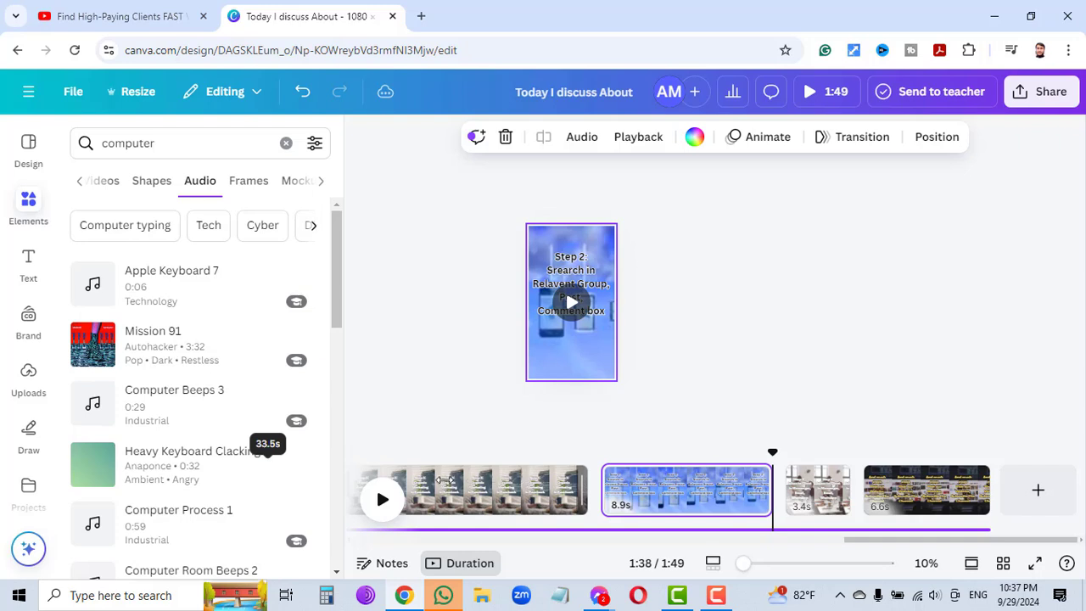
Step: Shorten page 2, the "Step 1: Organic Marketing" page, to 20.1 s and select the music track
drag(444, 480, 442, 480)
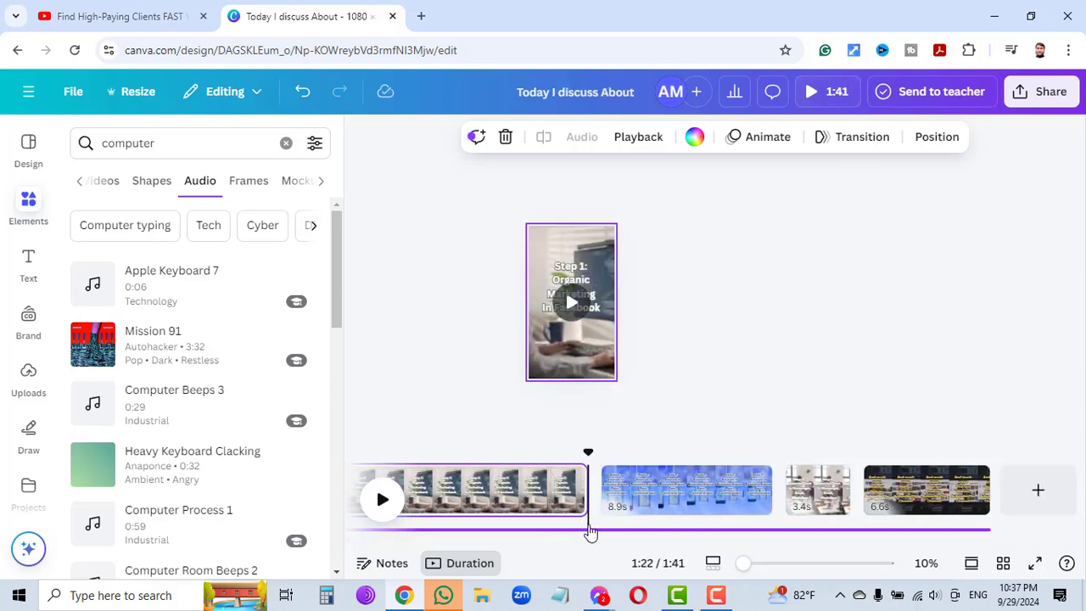
click(383, 500)
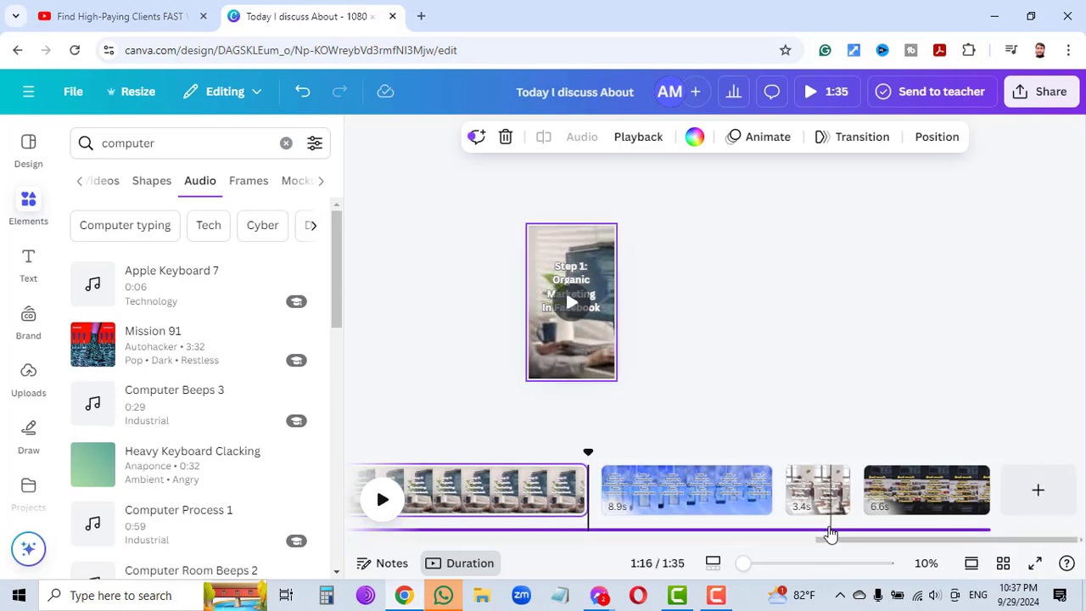
click(731, 528)
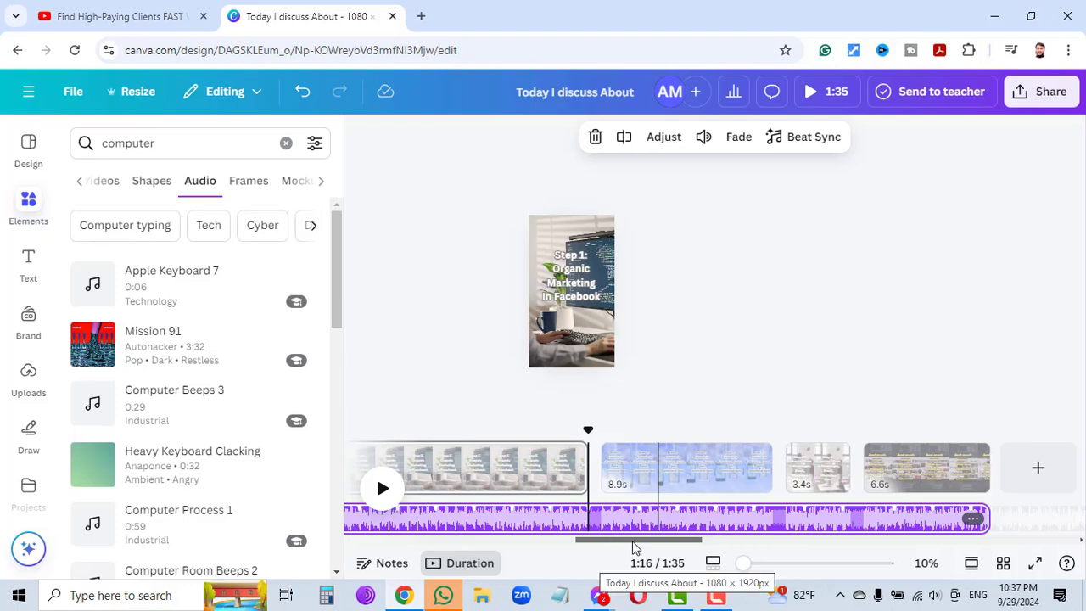
Step: Shorten page 1, the "Today I discuss About" page, to 16.5 s on the timeline
drag(632, 547, 392, 546)
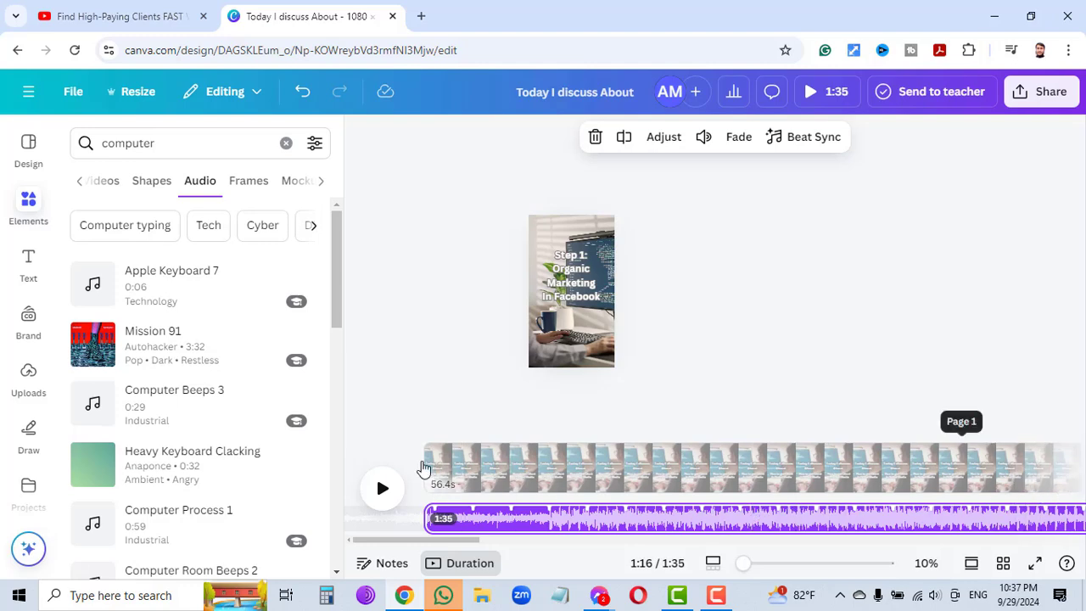
drag(424, 469, 778, 475)
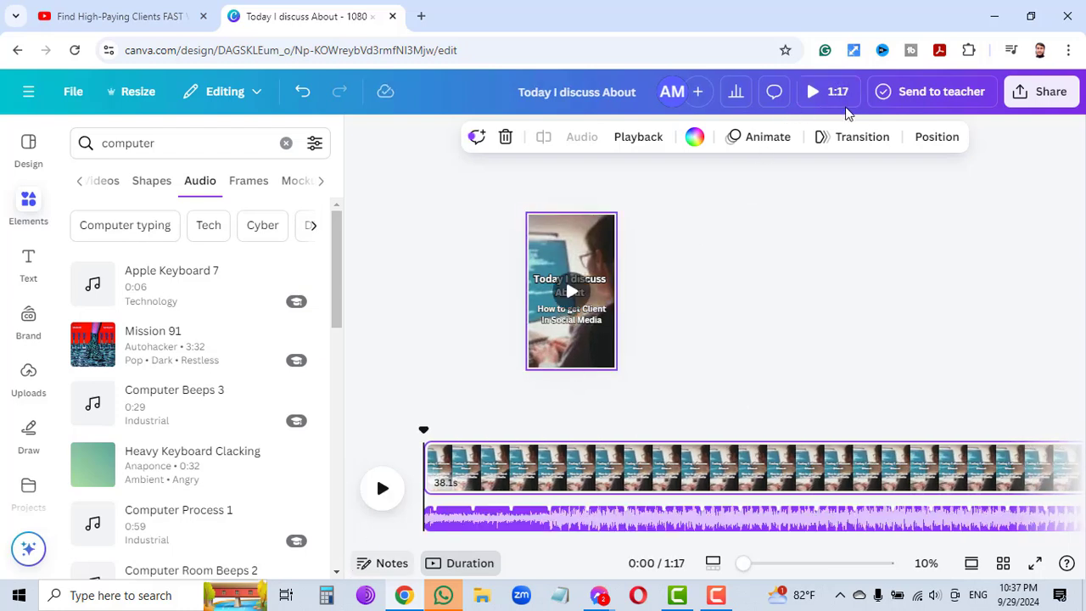
click(425, 466)
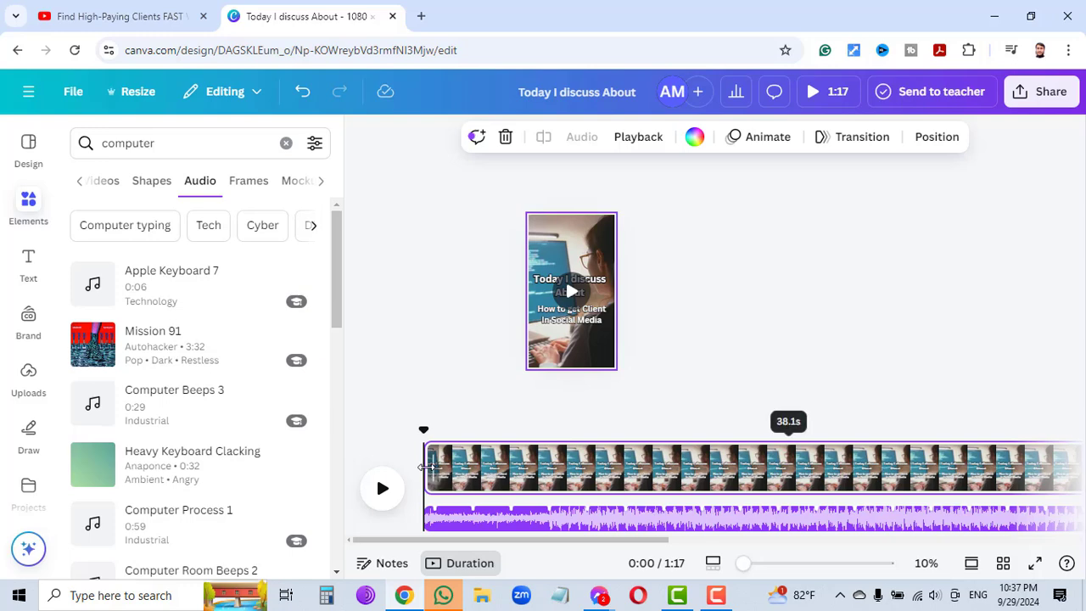
drag(536, 468, 594, 469)
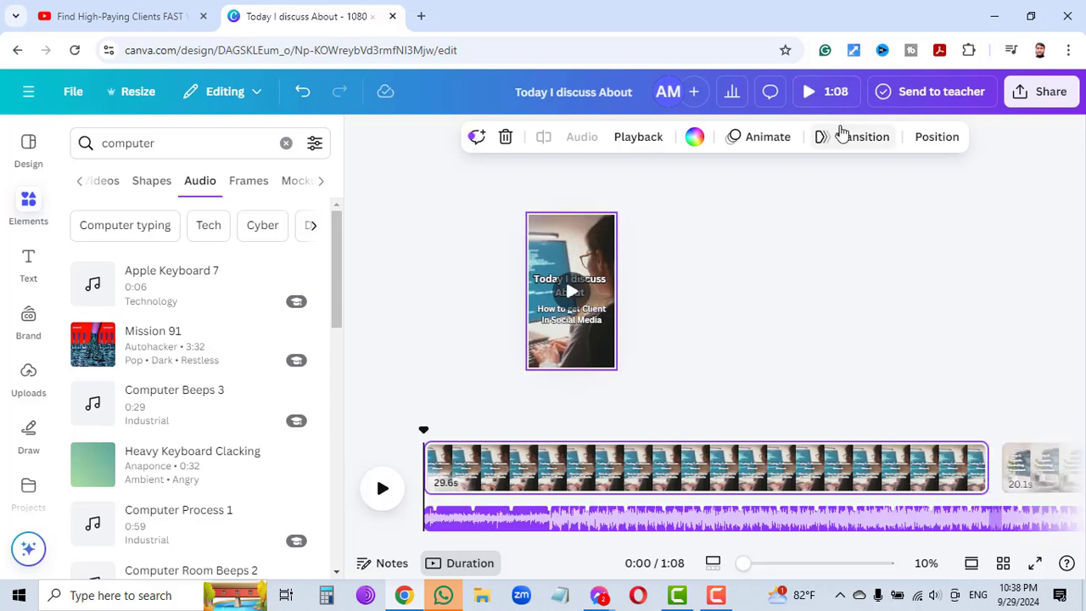
drag(430, 456, 837, 412)
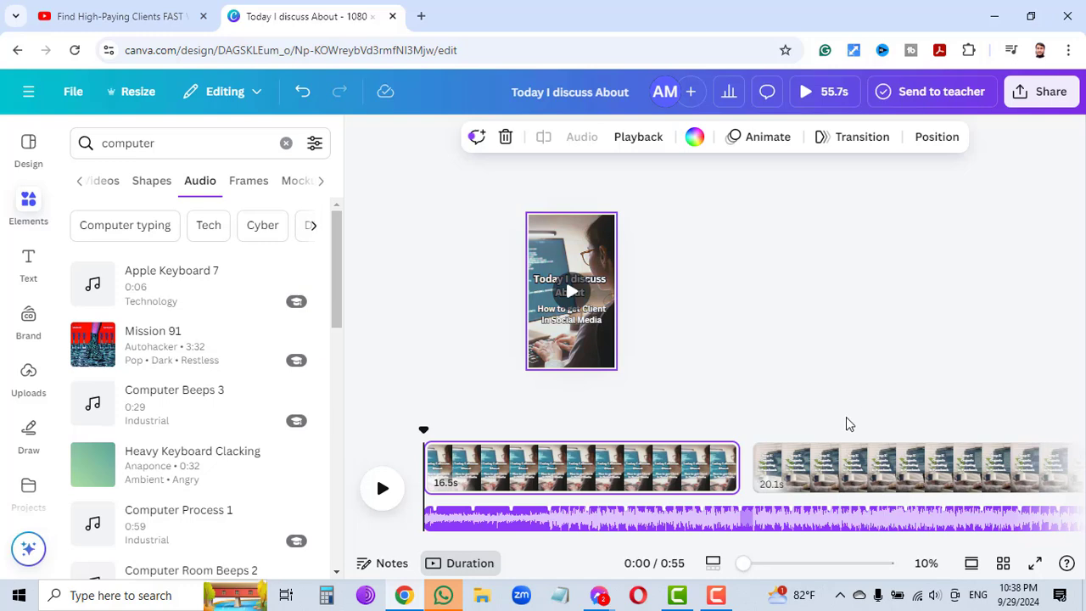
Step: Download the design as an MP4 video at 720p quality
click(1065, 97)
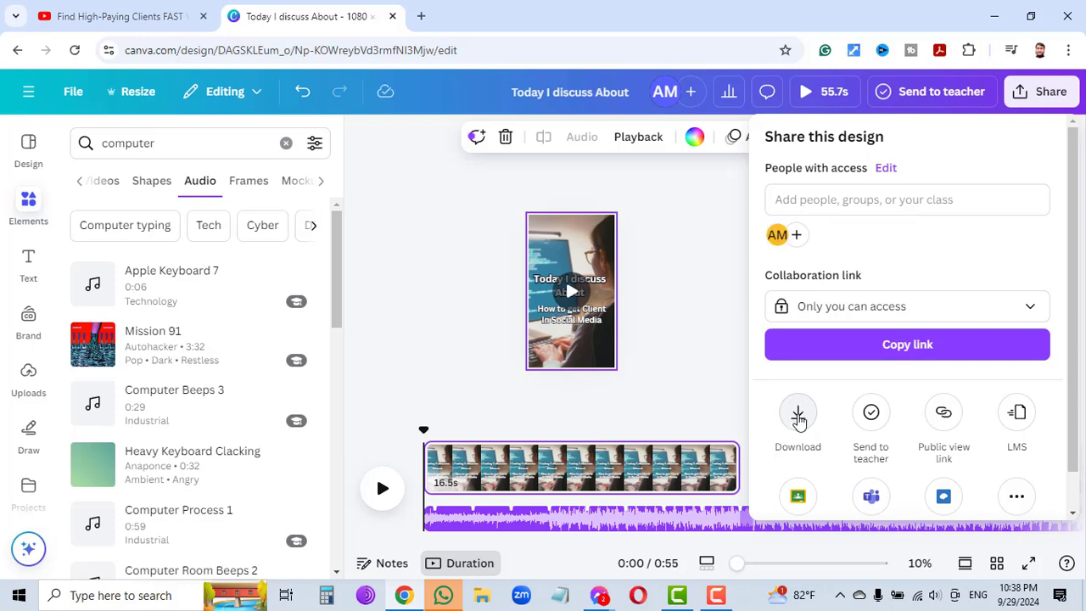
click(798, 414)
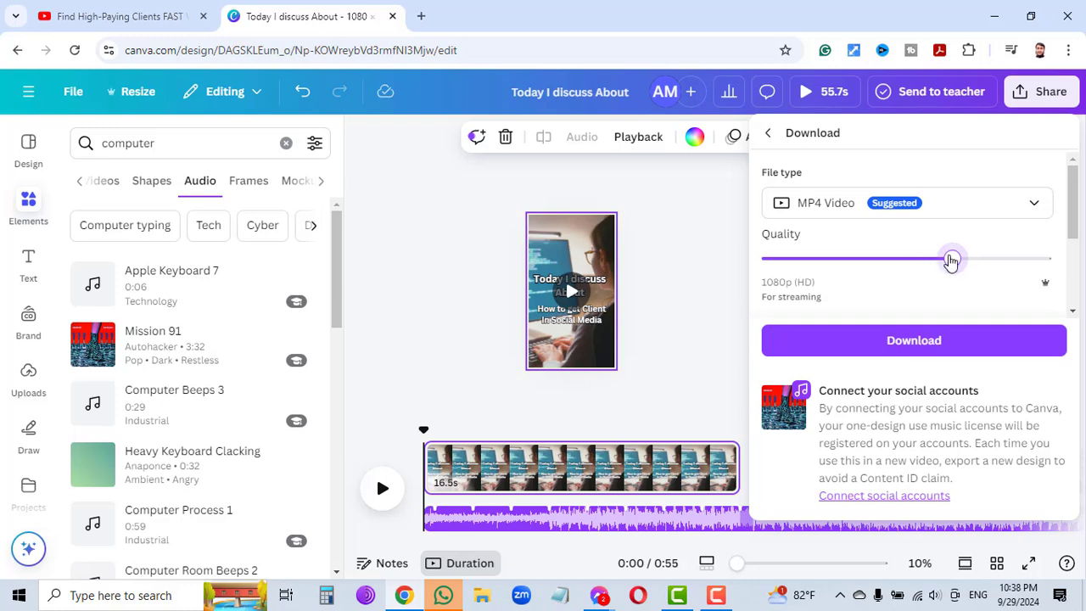
drag(952, 260, 888, 269)
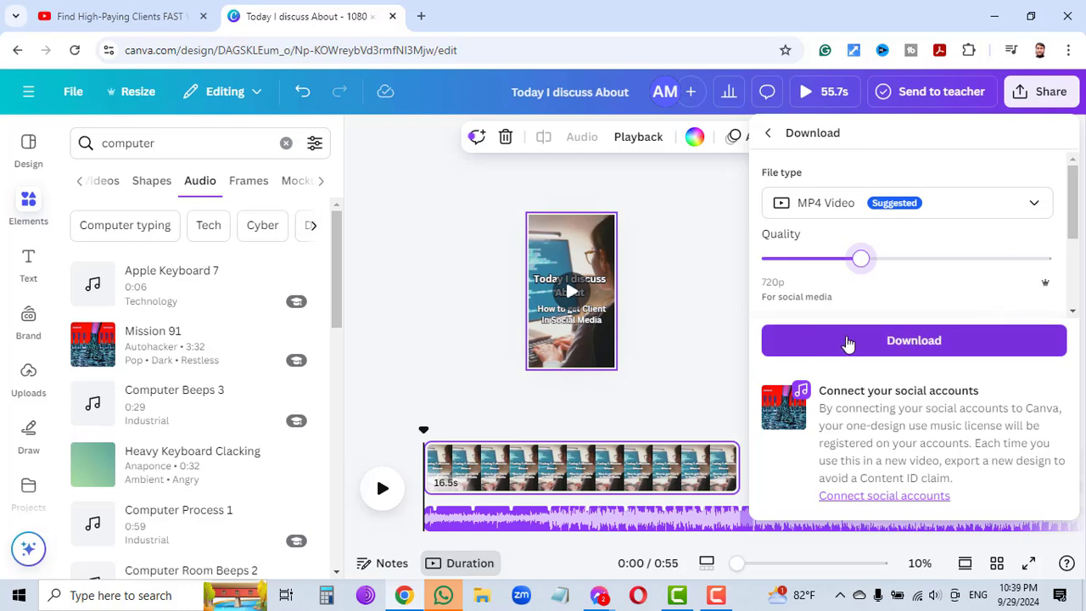
click(959, 343)
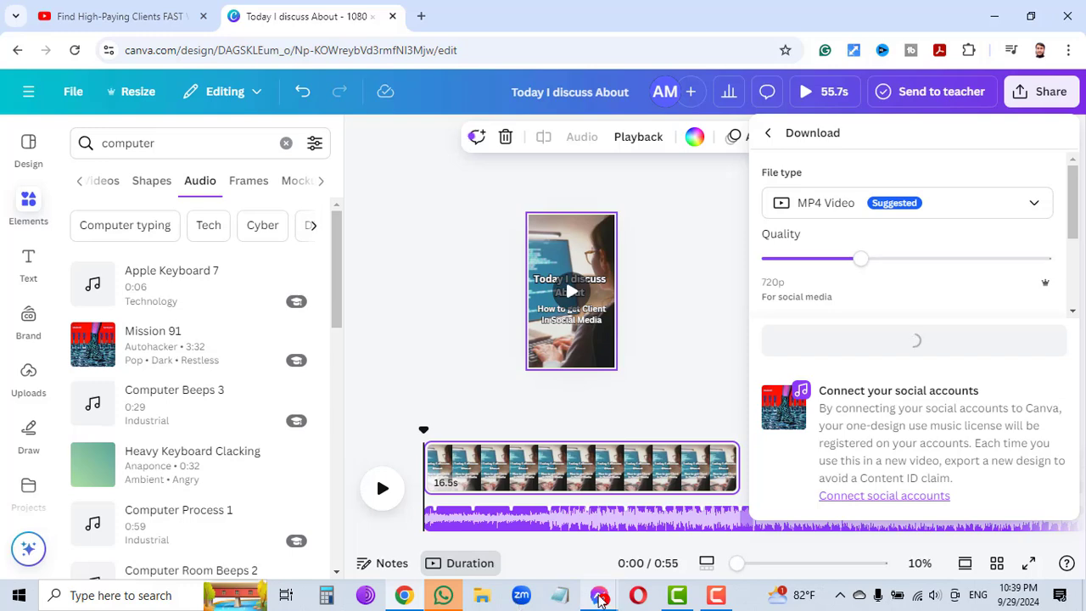
click(409, 597)
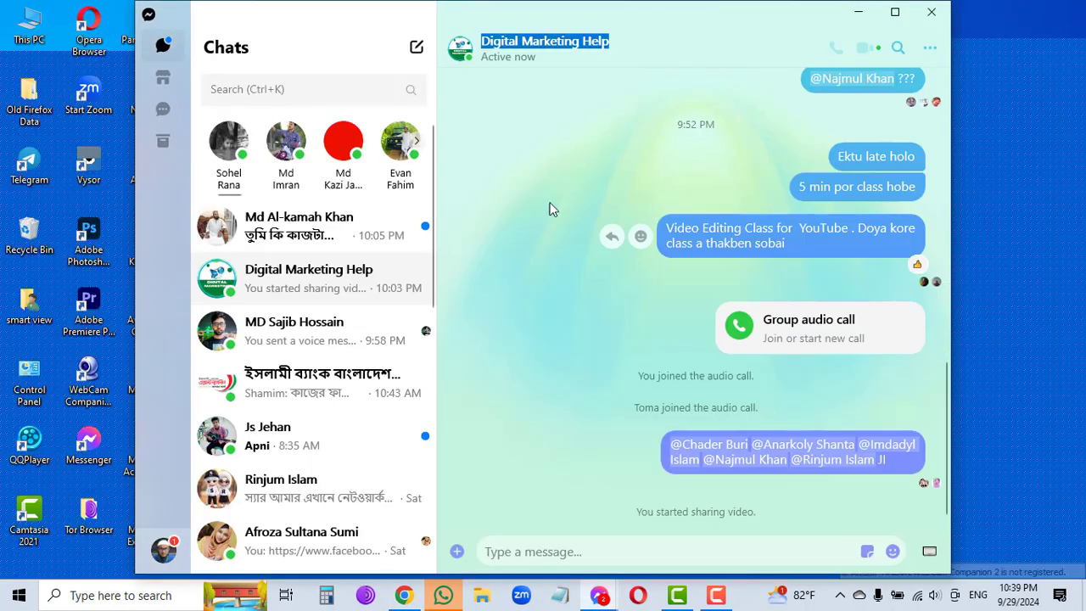
click(862, 16)
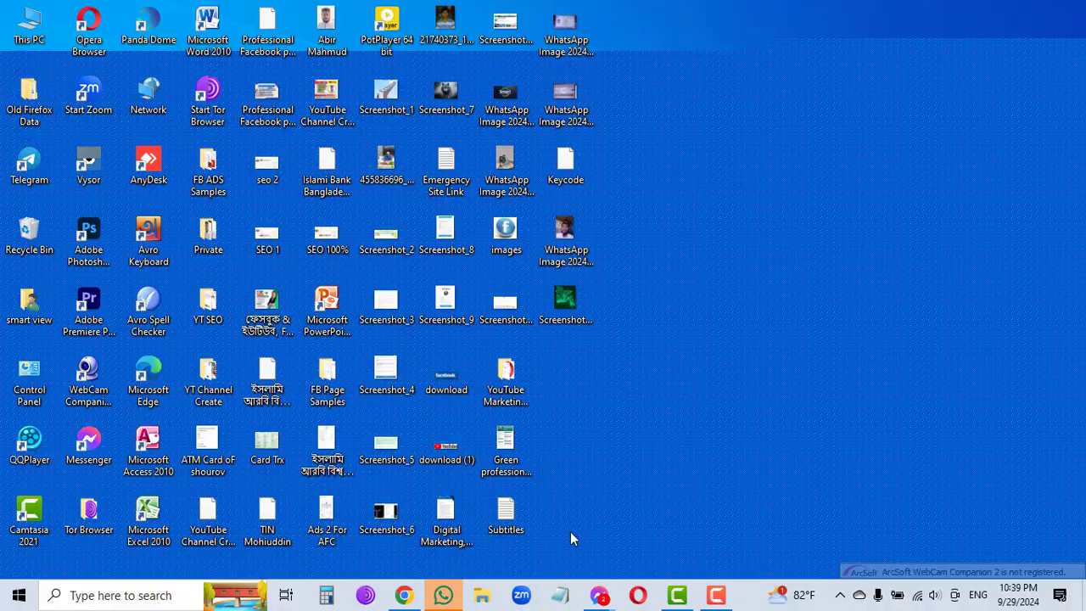
click(404, 595)
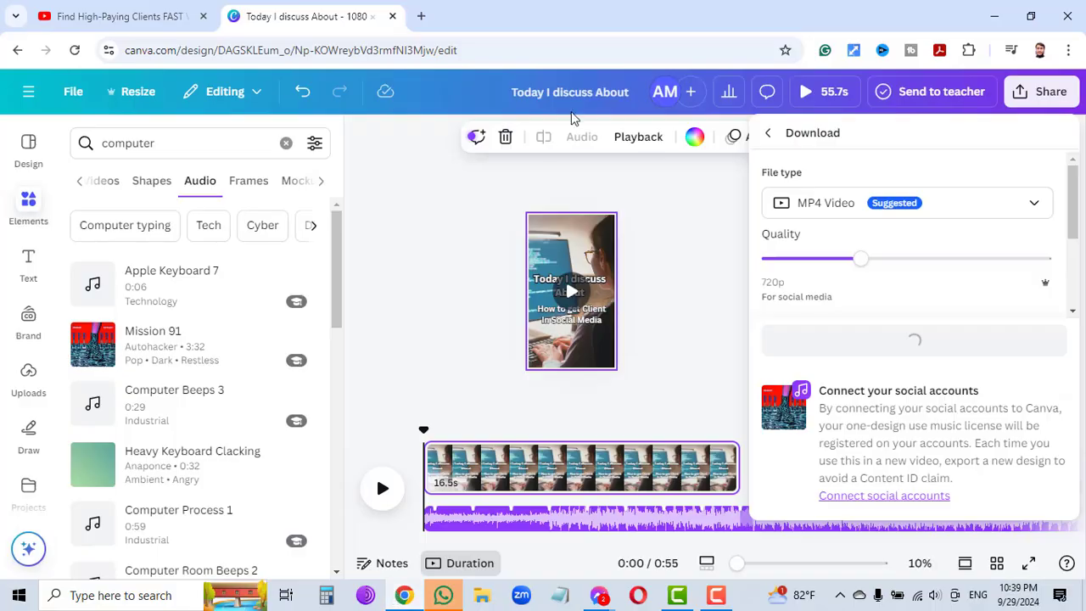
click(141, 26)
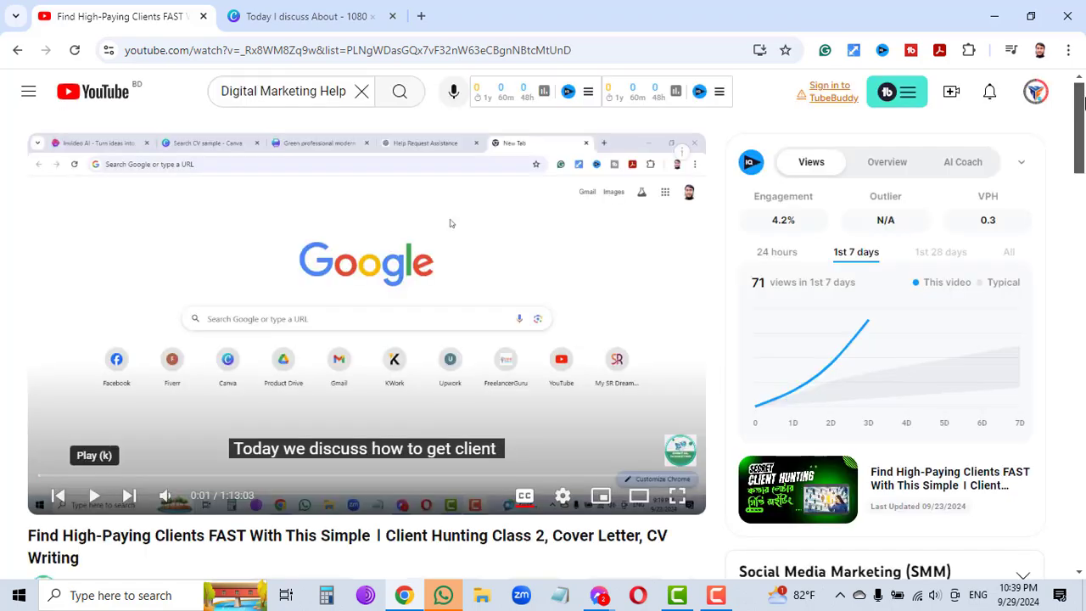
click(1036, 92)
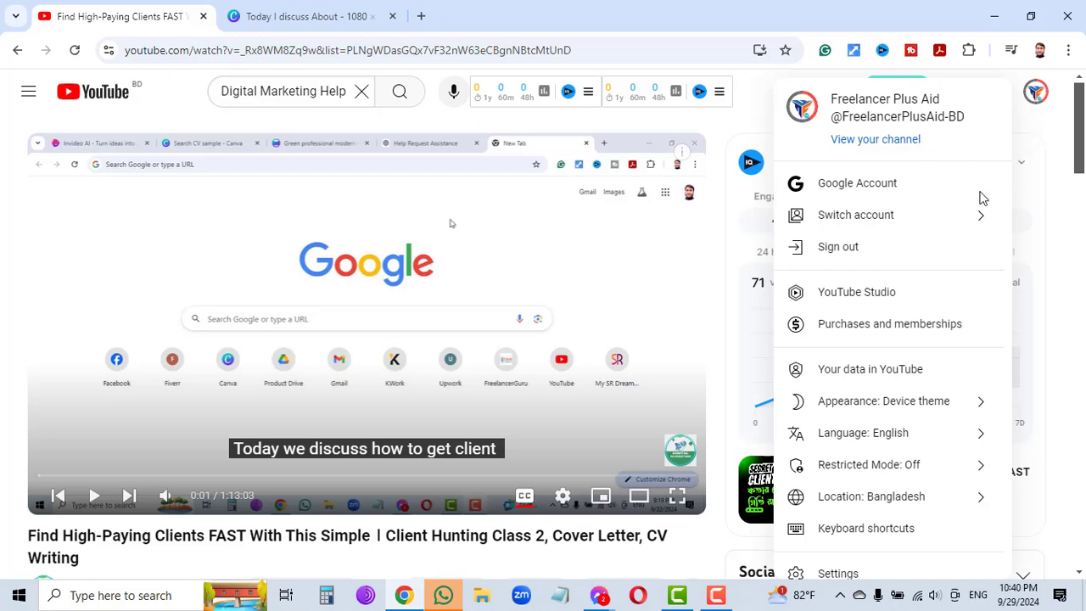
click(696, 510)
click(404, 598)
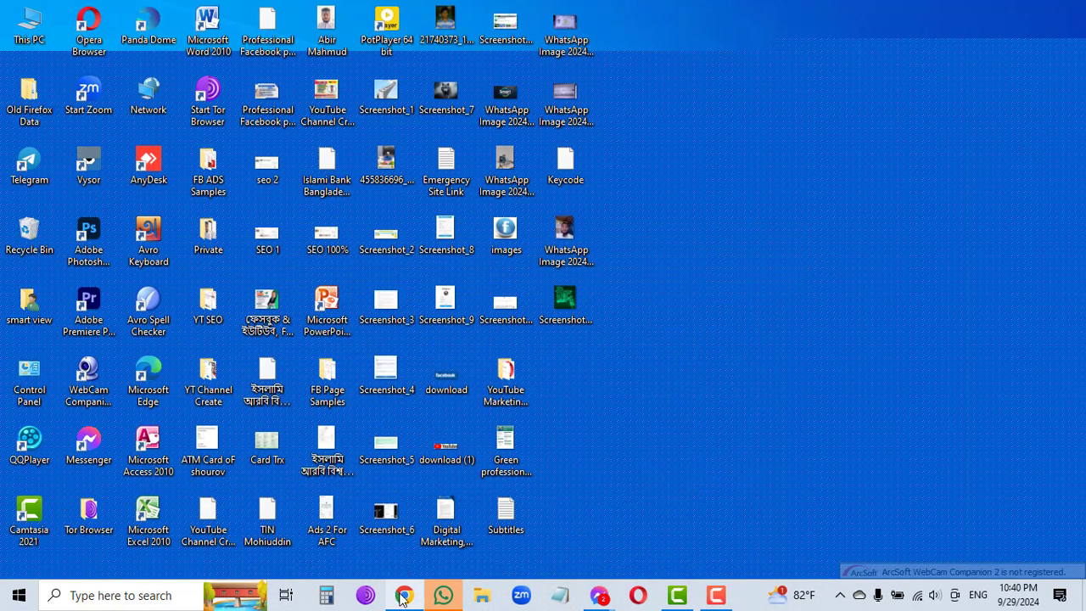
click(404, 596)
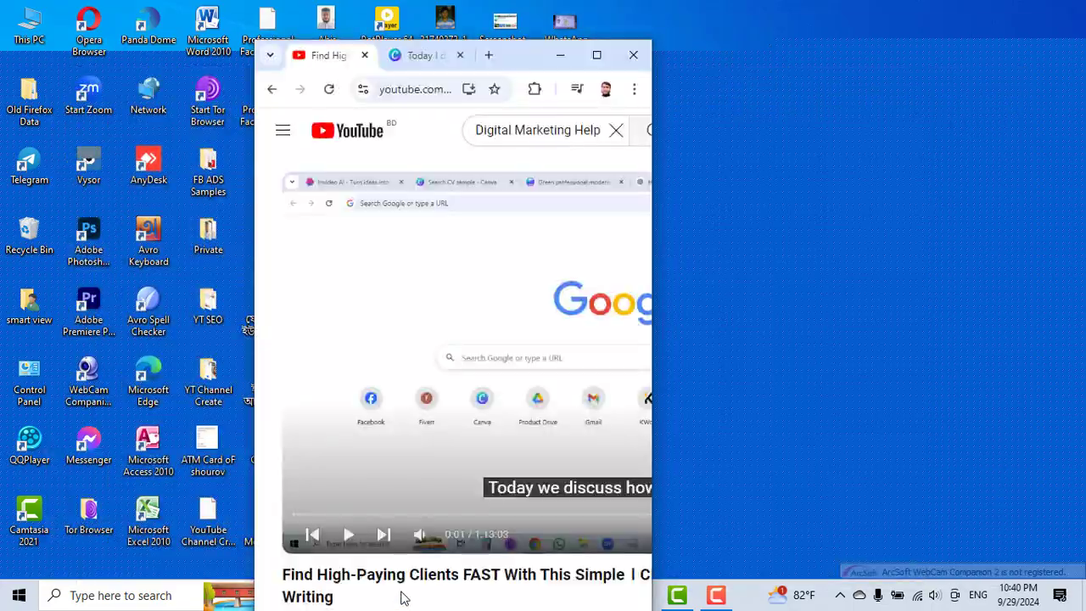
click(595, 54)
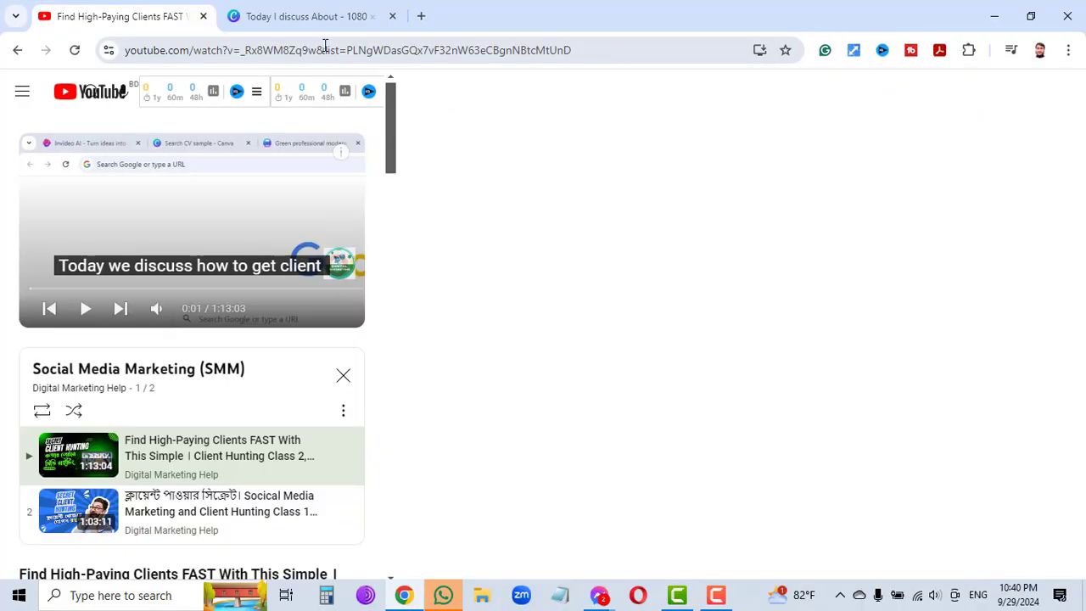
click(321, 20)
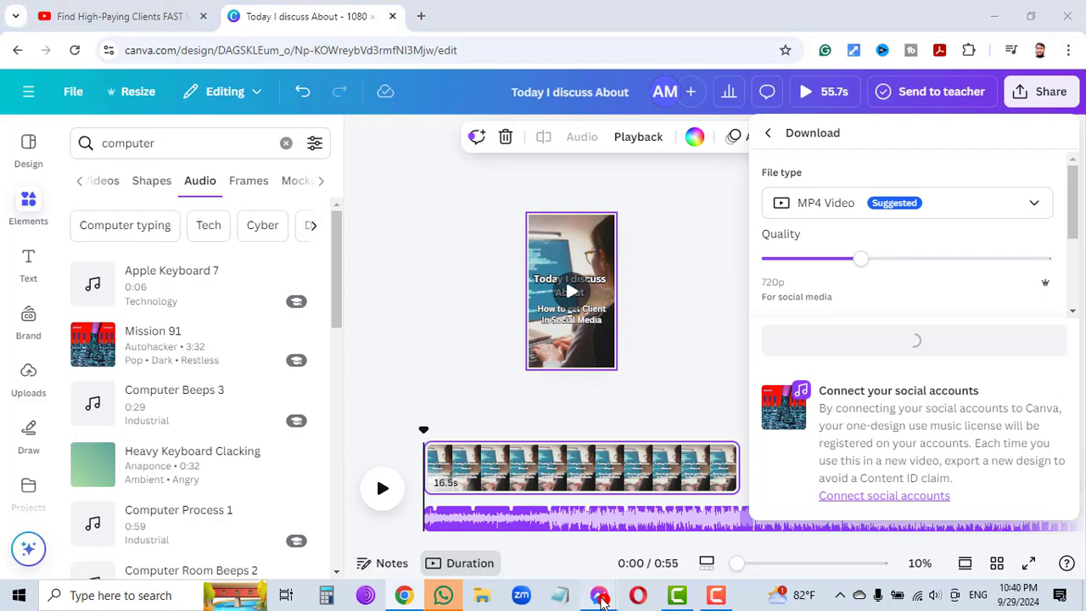
mouse_move(599, 594)
click(666, 546)
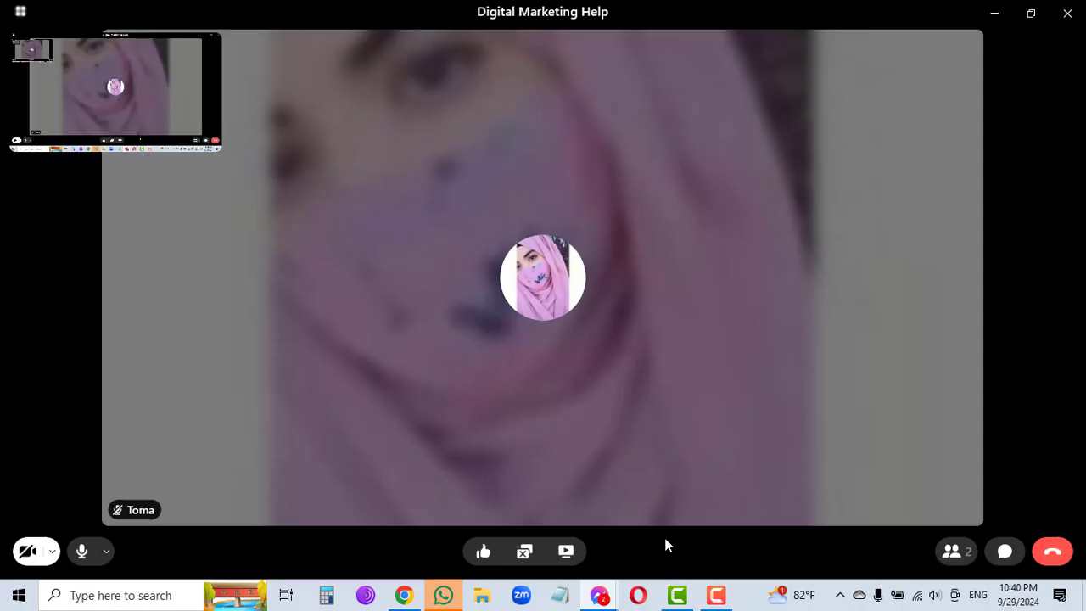
click(996, 15)
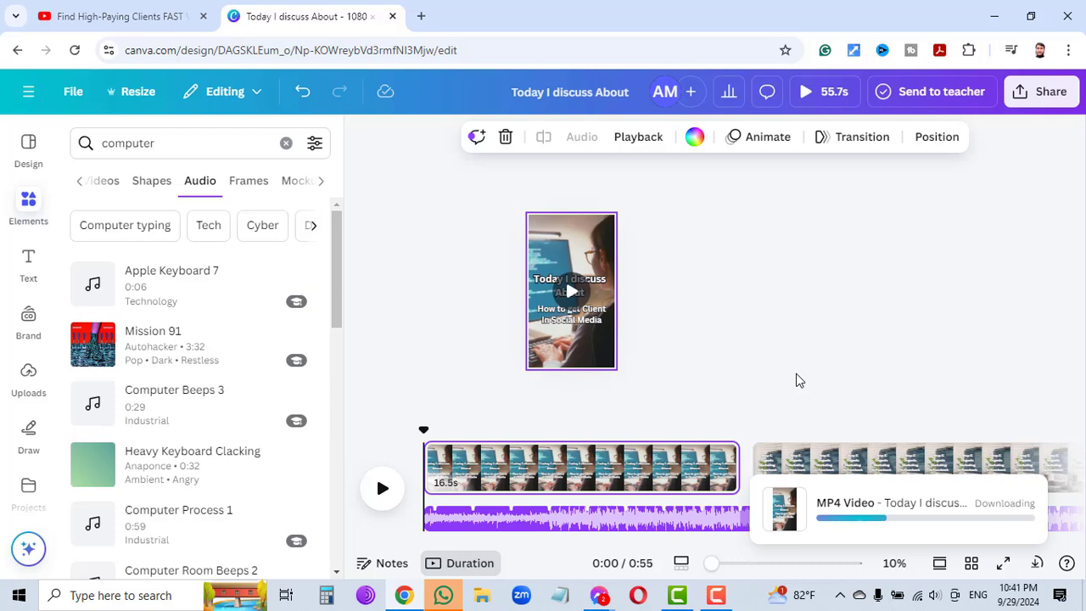
Step: Retry the failed MP4 video download
mouse_move(295, 402)
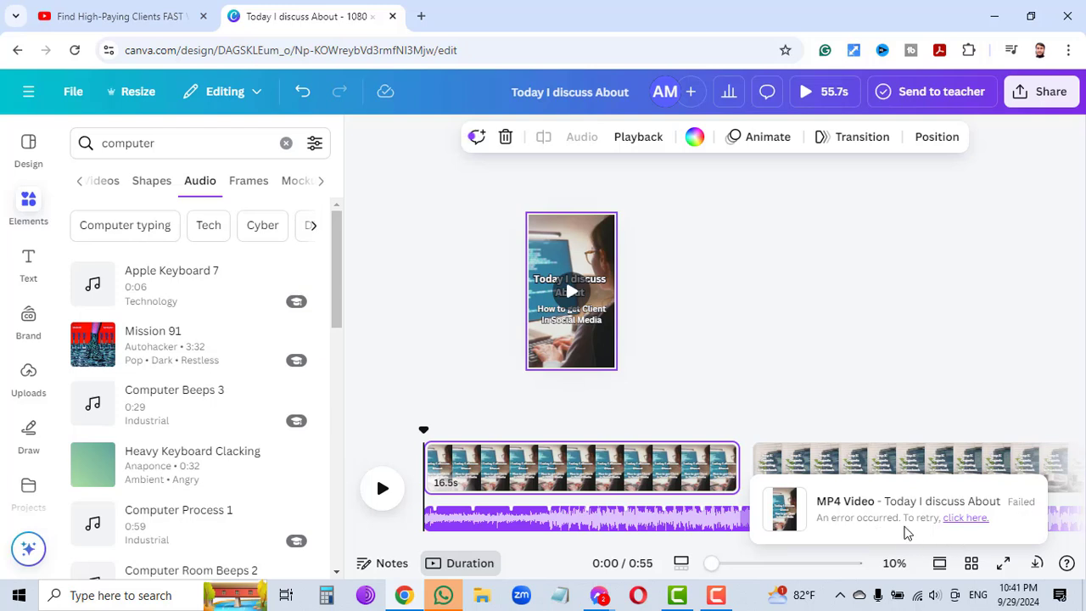
click(963, 519)
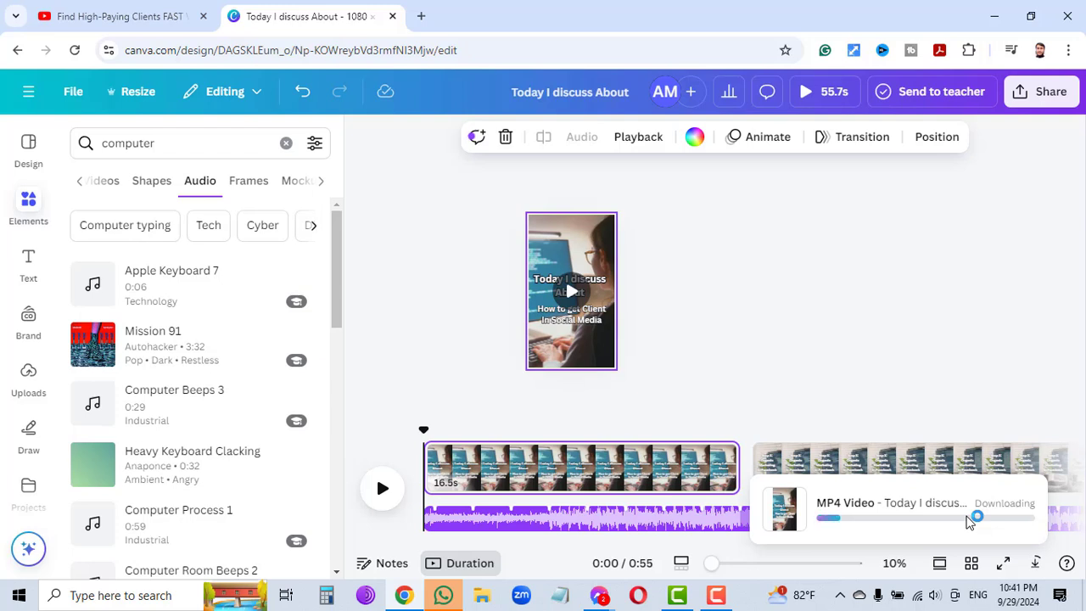
Step: Stop the screen sharing in the Messenger group call, minimise the call window, and retry the MP4 download in Canva
click(599, 596)
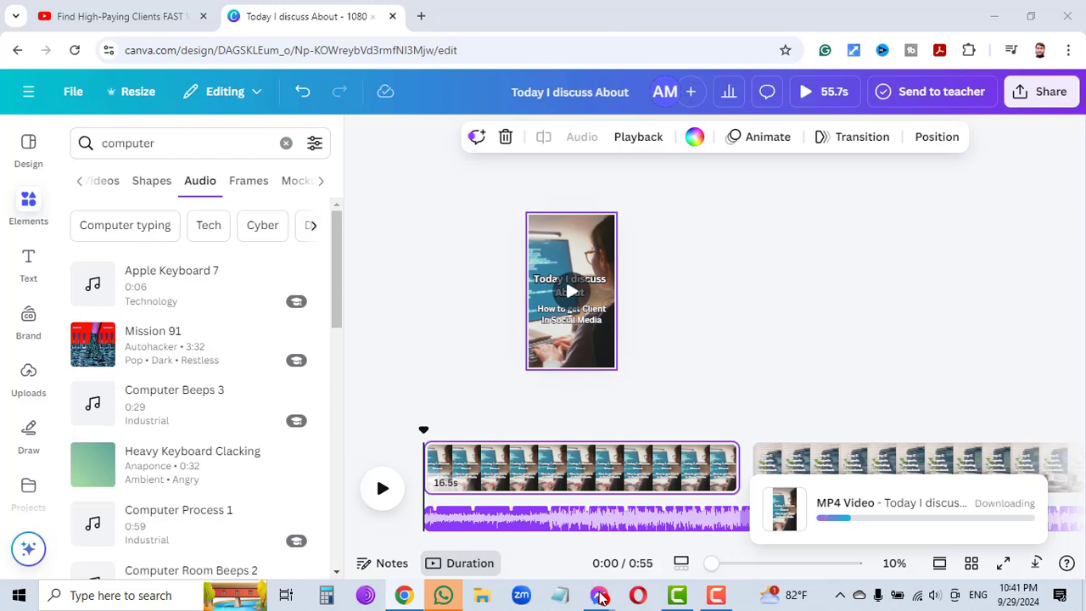
mouse_move(599, 596)
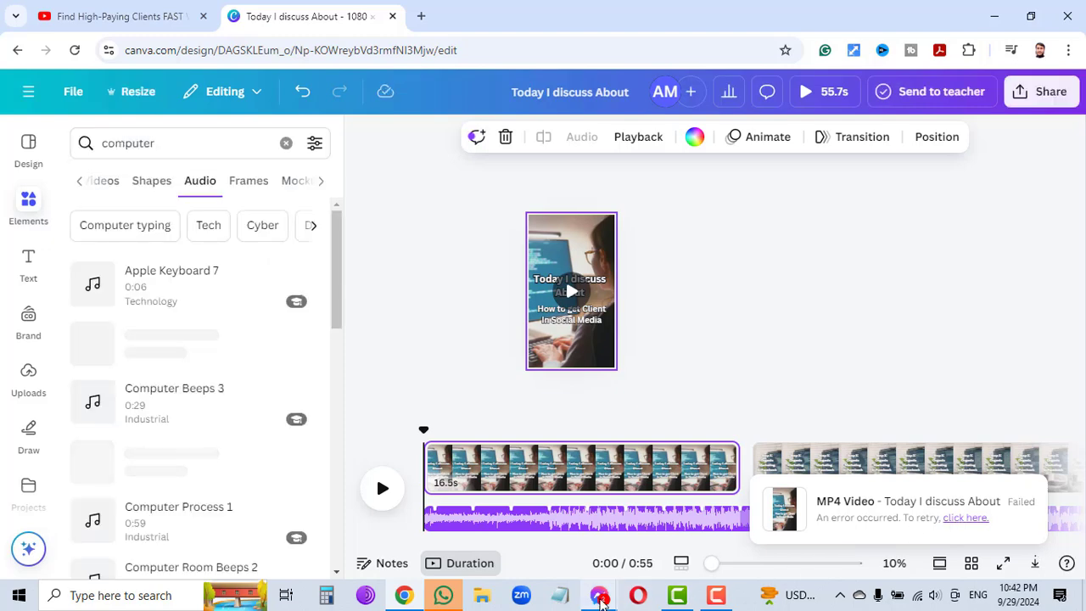
click(684, 536)
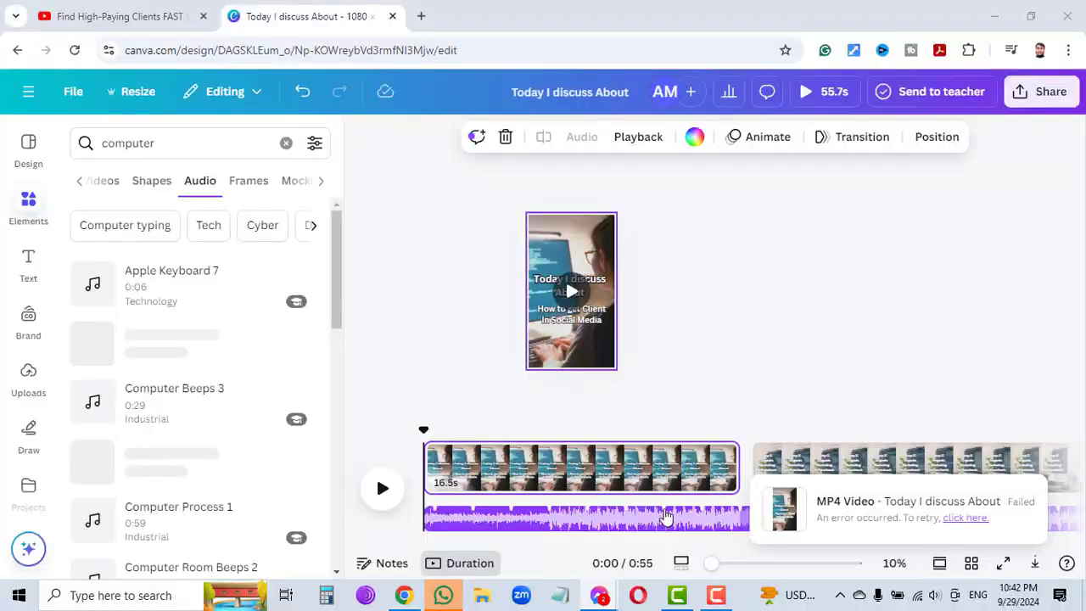
click(524, 553)
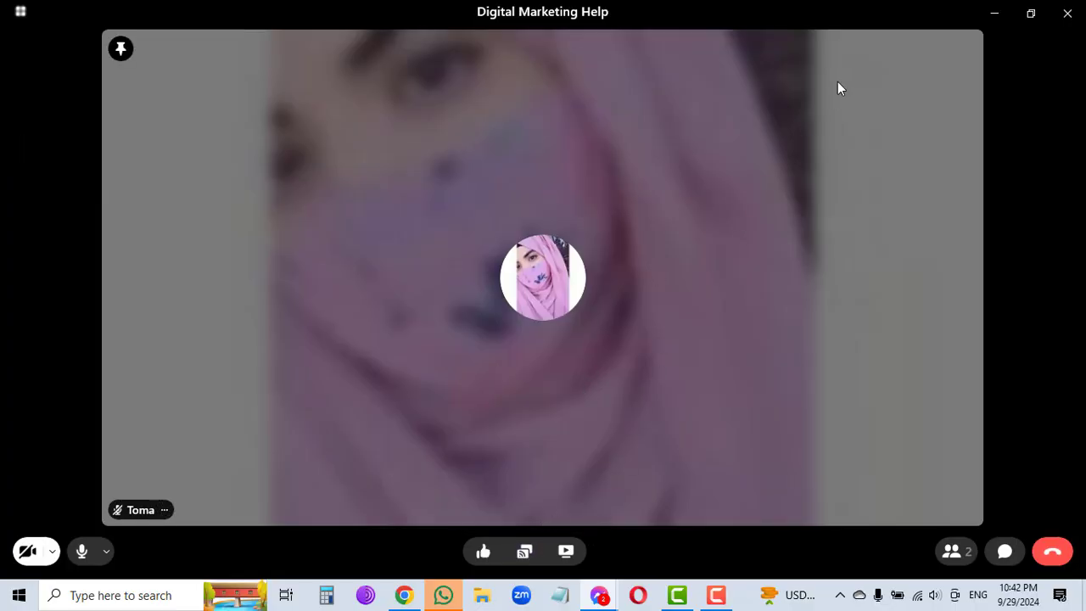
click(994, 10)
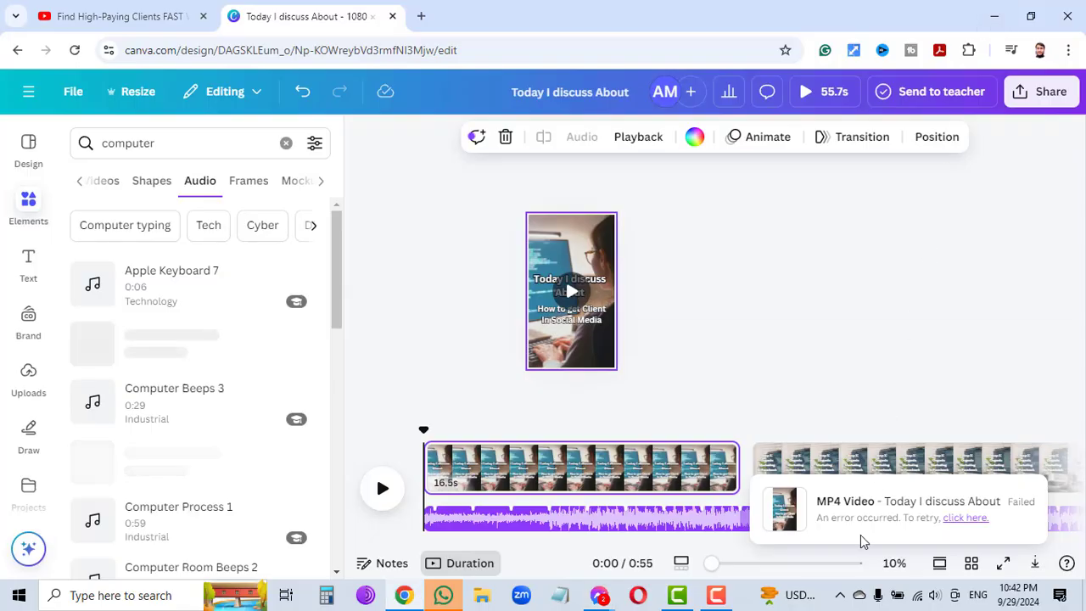
click(959, 518)
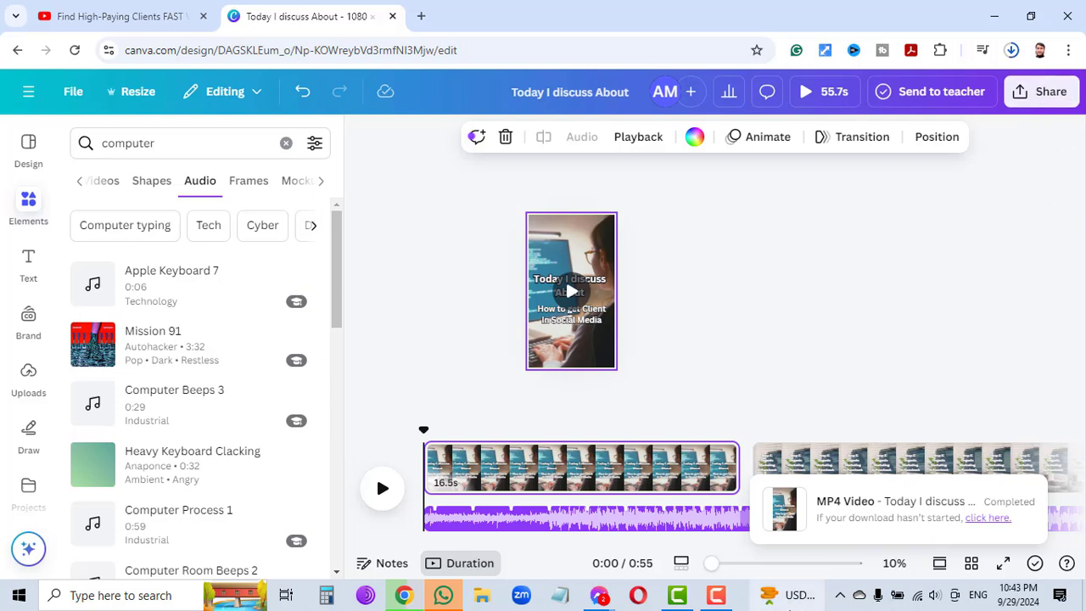
Step: Check the Downloads folder in File Explorer for the exported "Today I discuss About" video, and minimise the window
click(488, 599)
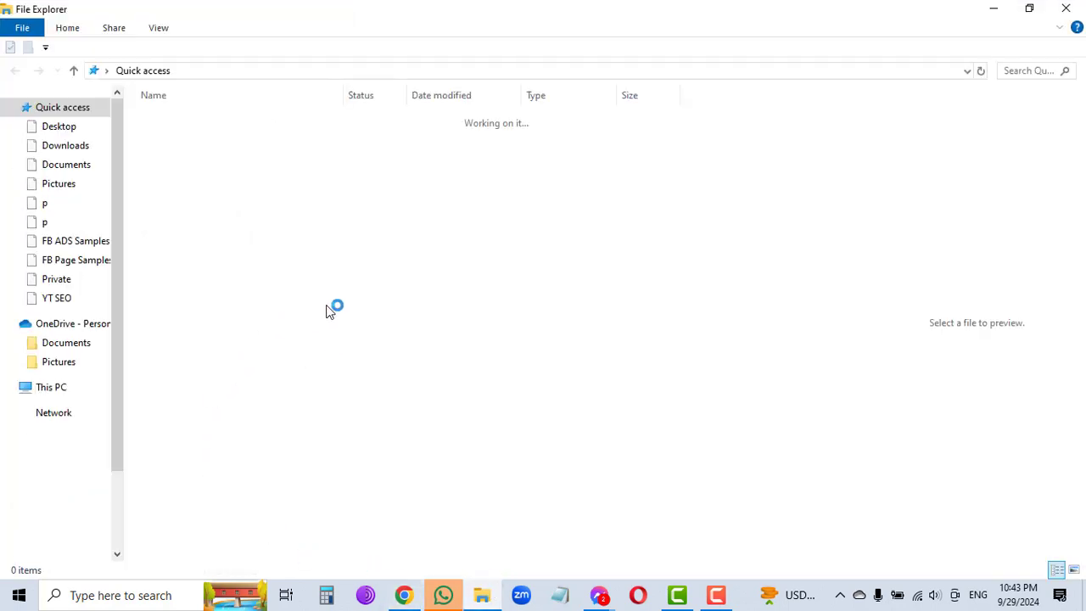
click(53, 145)
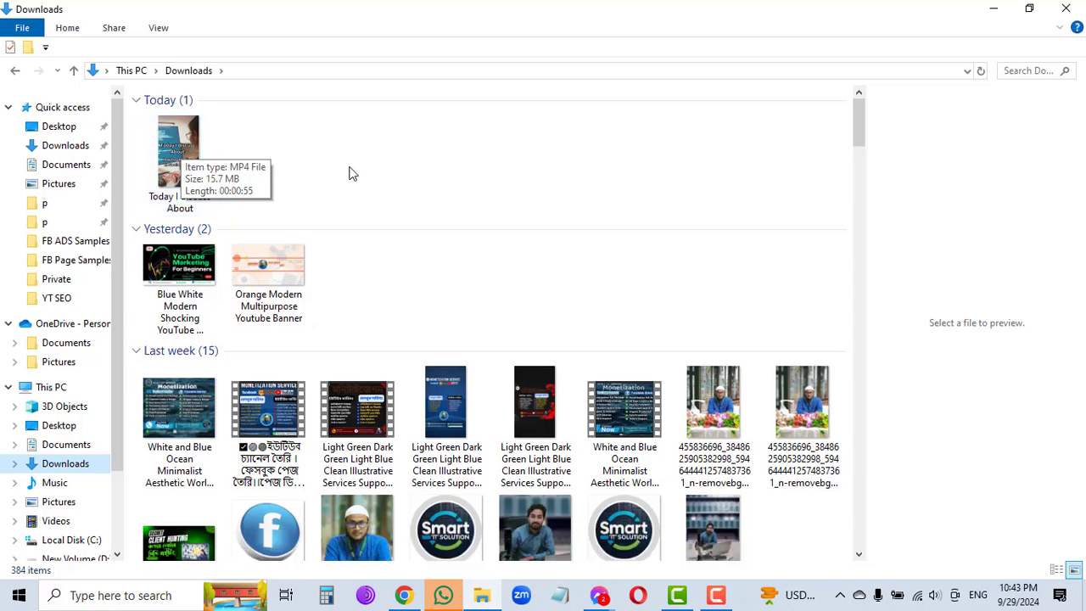
click(996, 12)
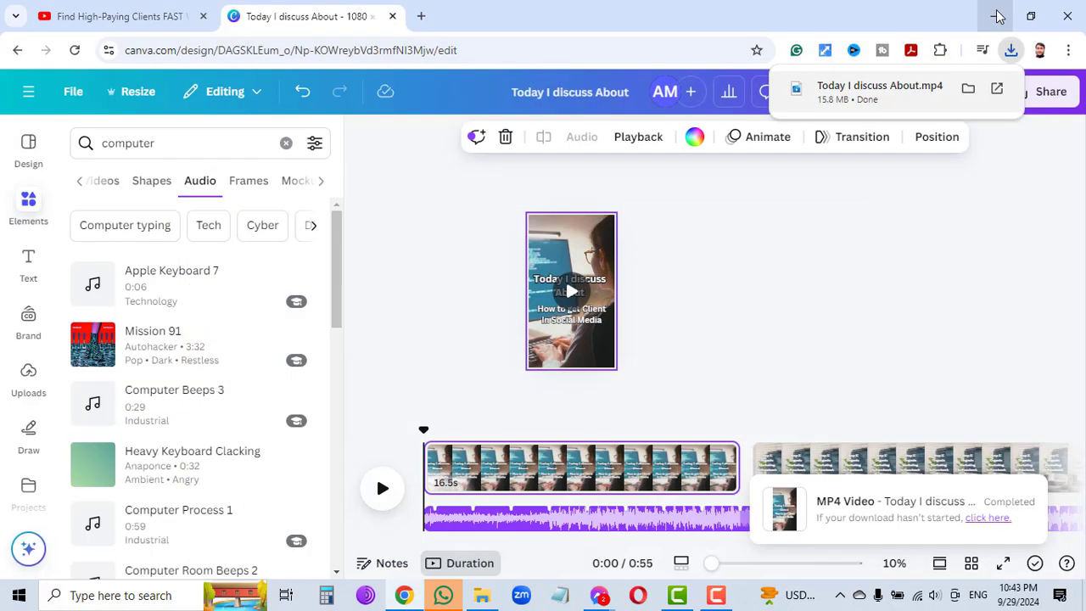
Step: Switch the YouTube account to the Digital Marketing Help channel and pause the video that starts playing
click(149, 17)
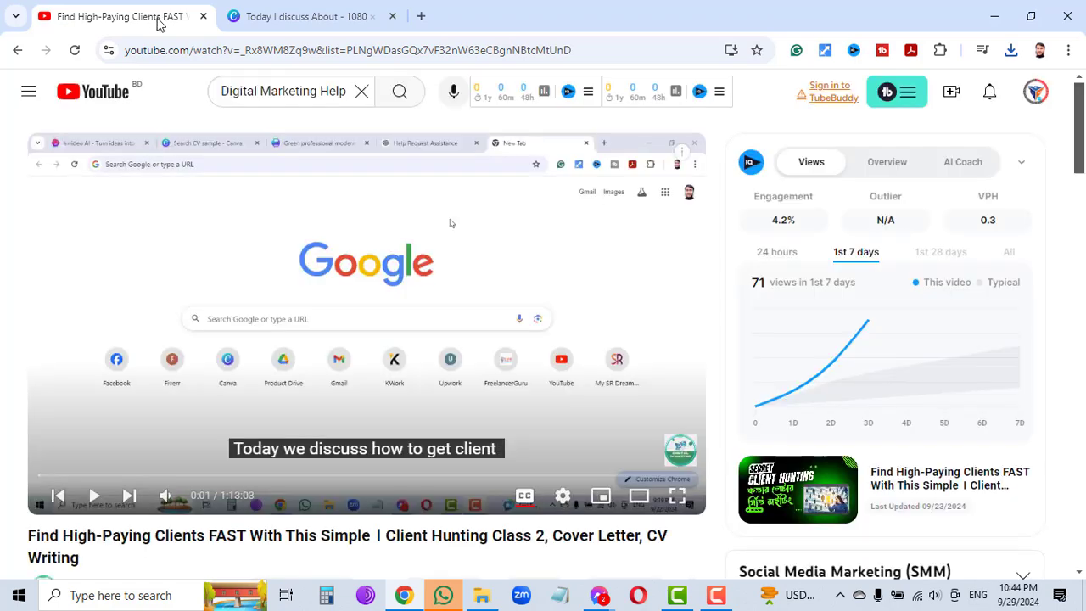
click(1035, 93)
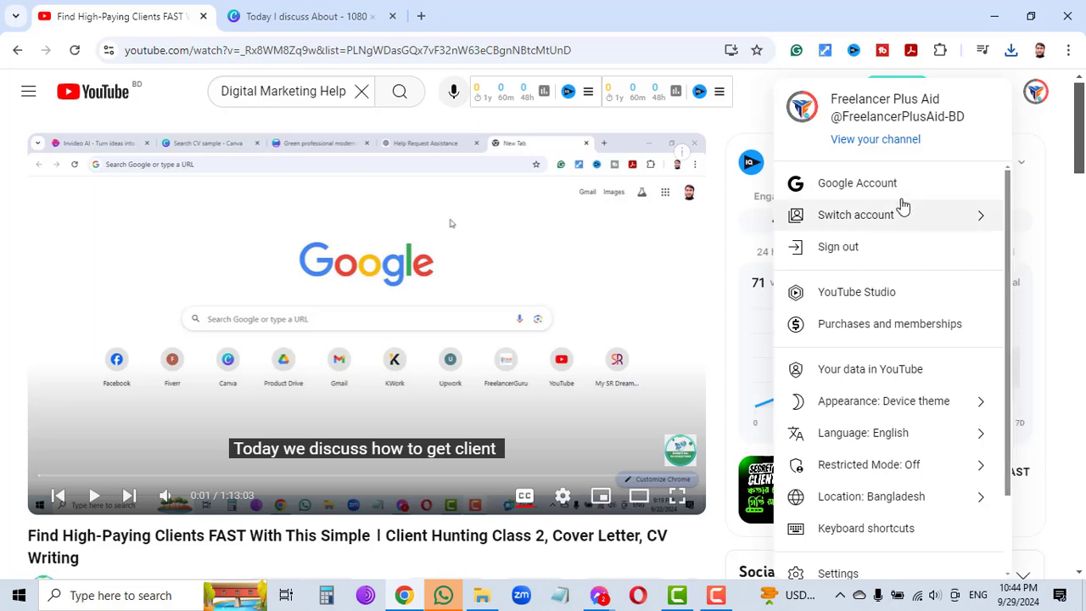
click(992, 218)
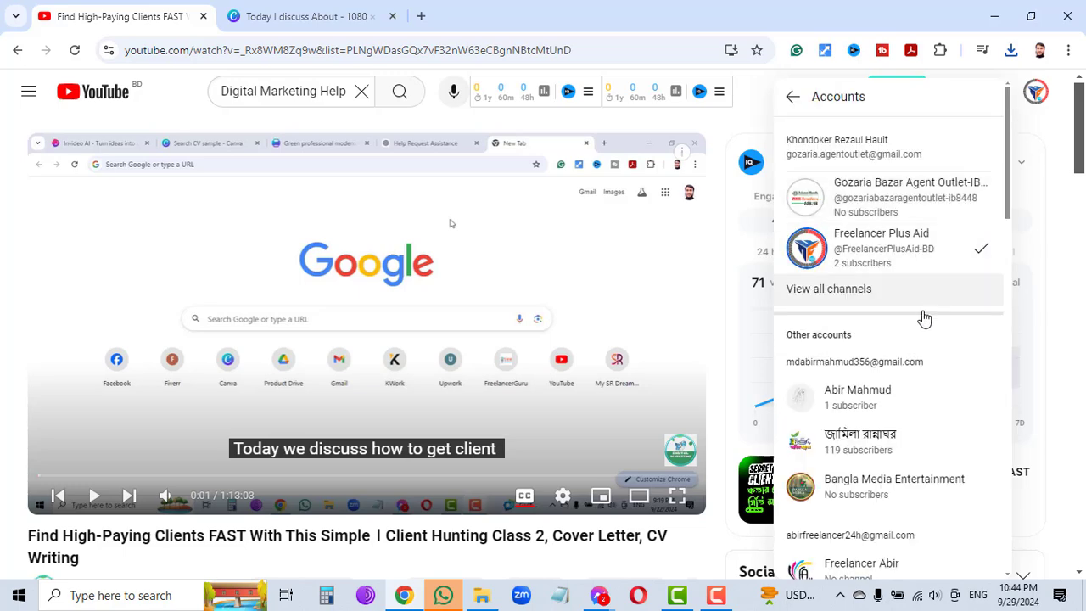
scroll(920, 323, down, 1)
scroll(914, 356, down, 4)
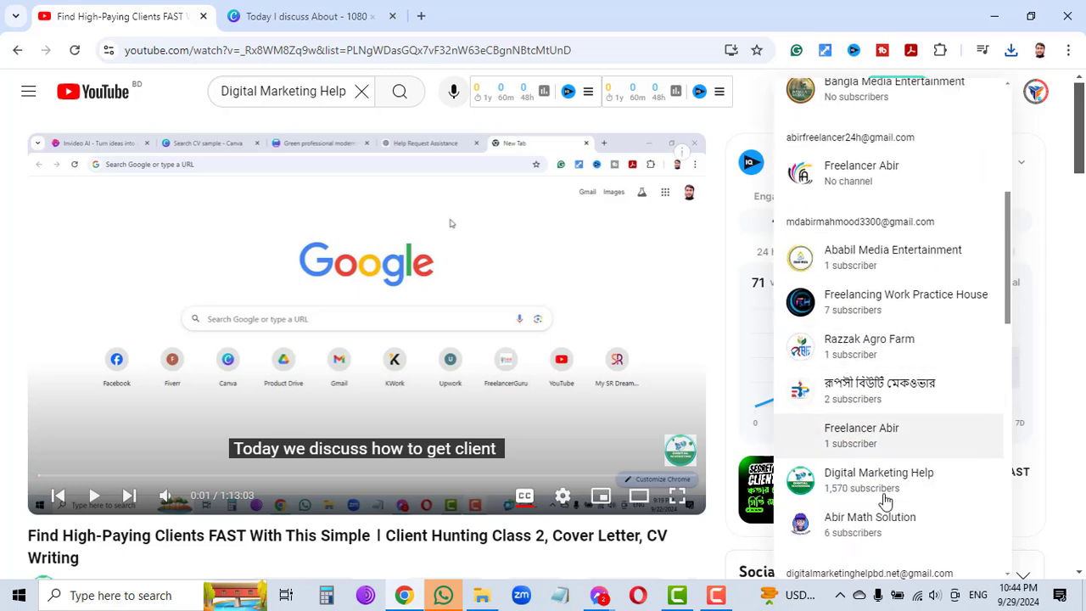
click(857, 492)
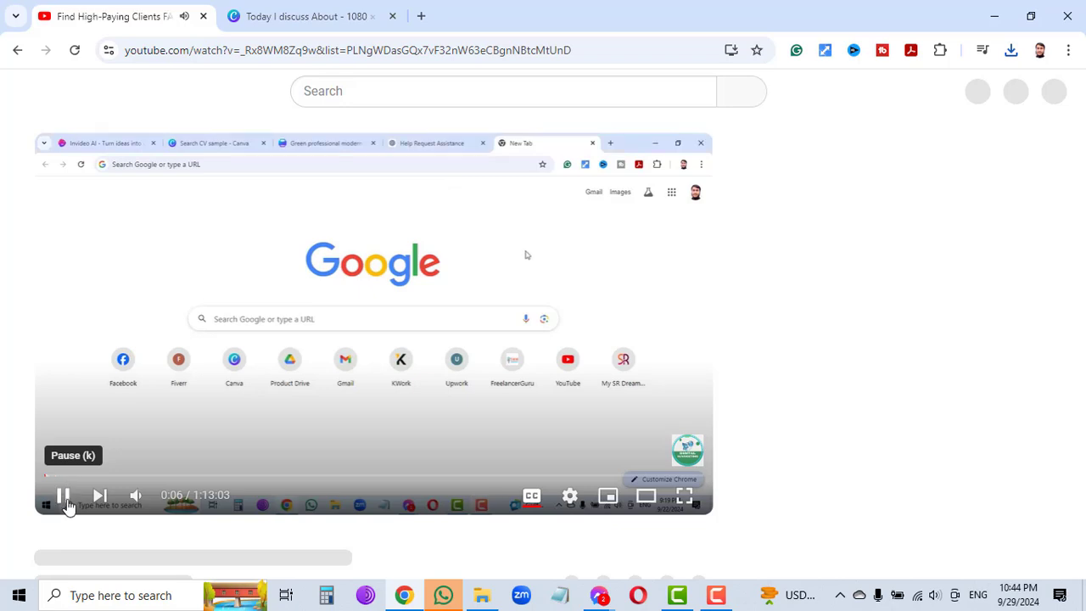
click(68, 499)
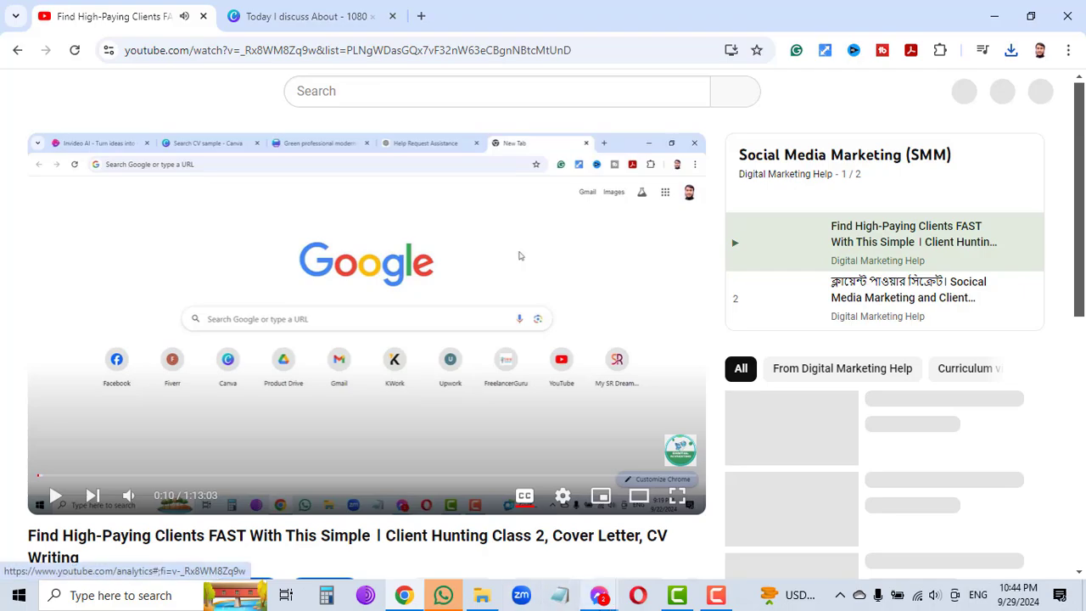
Step: Share the entire screen, Screen 1, in the Messenger group call again and minimise the call window
click(600, 595)
click(702, 518)
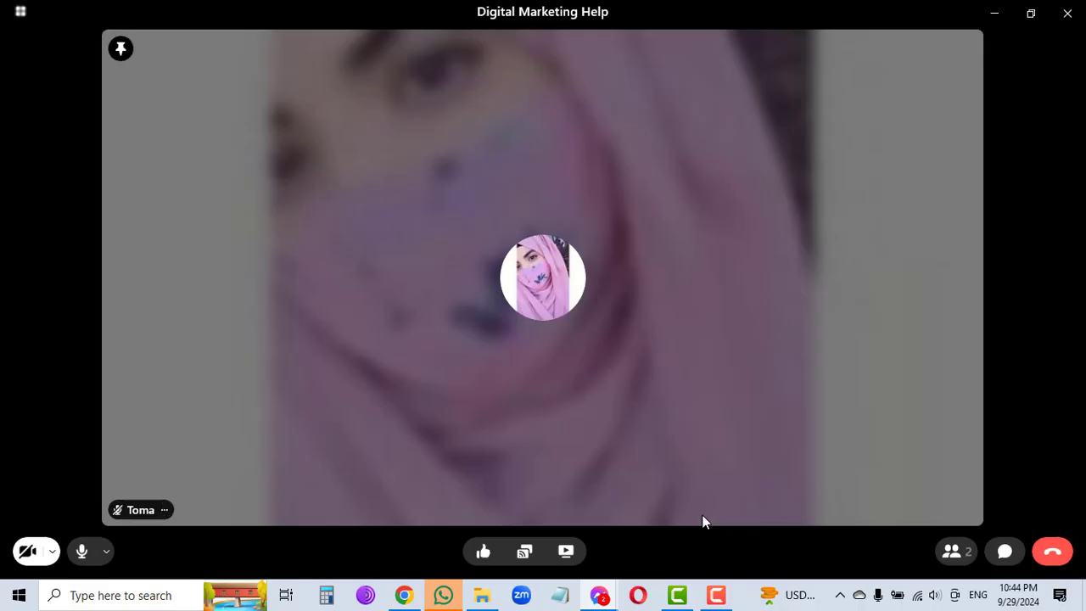
click(523, 553)
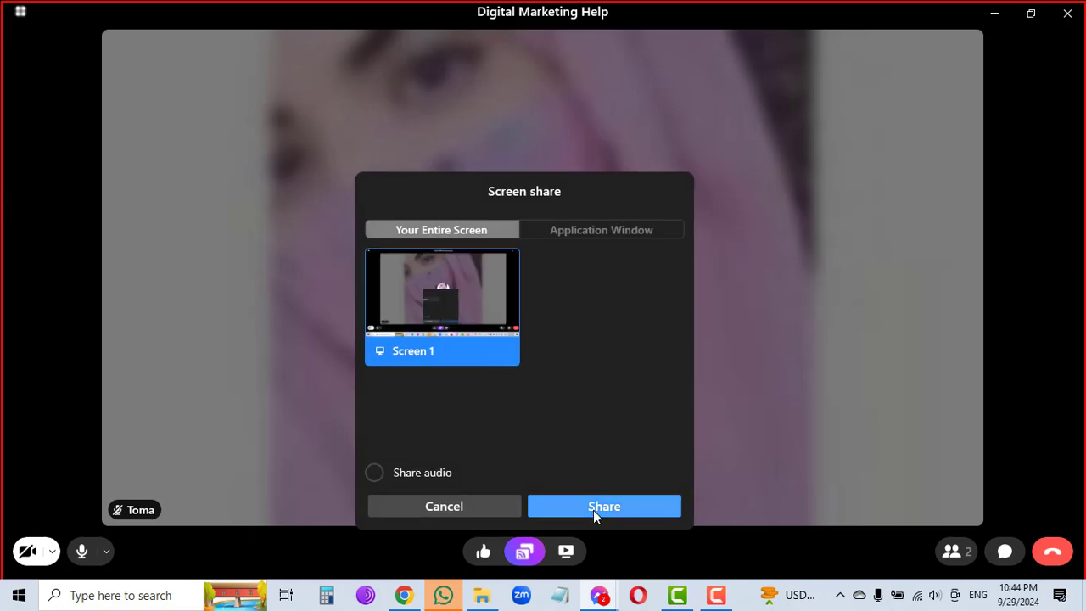
click(595, 508)
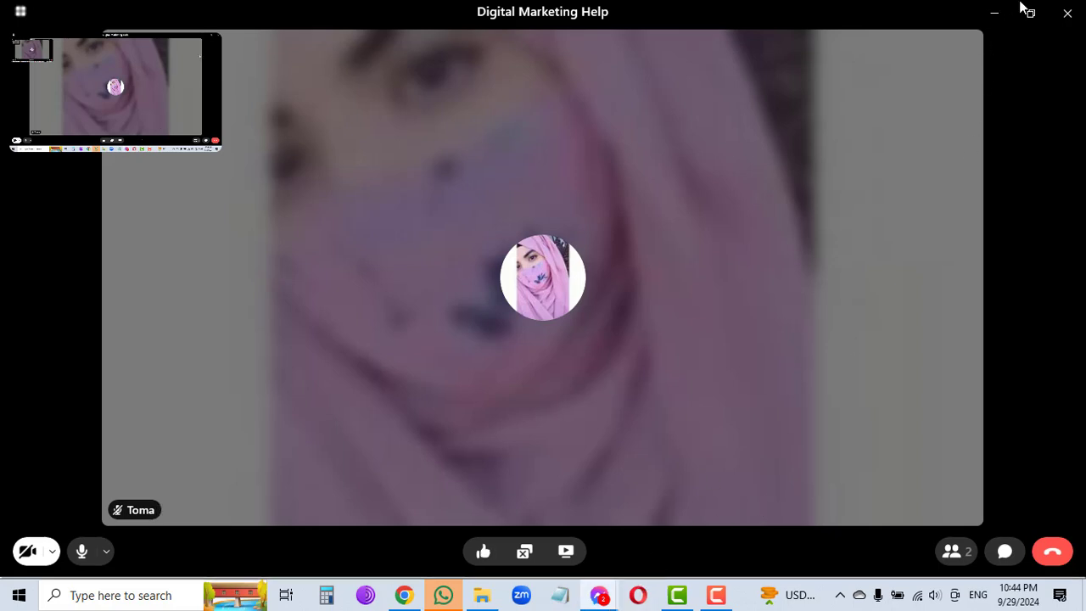
click(994, 14)
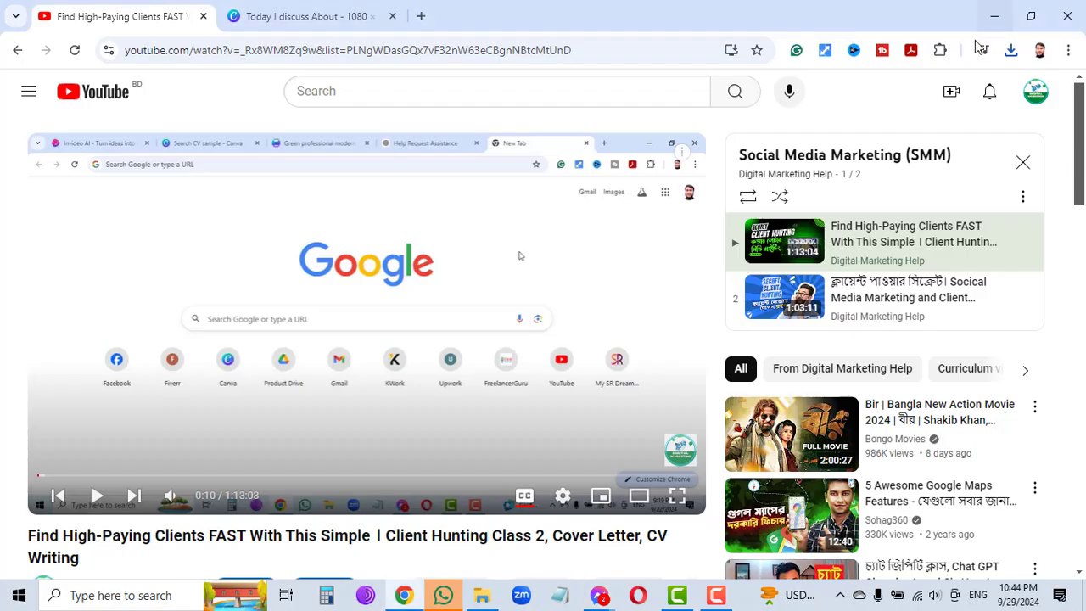
Step: Open YouTube Studio for the Digital Marketing Help channel and start a new video upload
click(1035, 98)
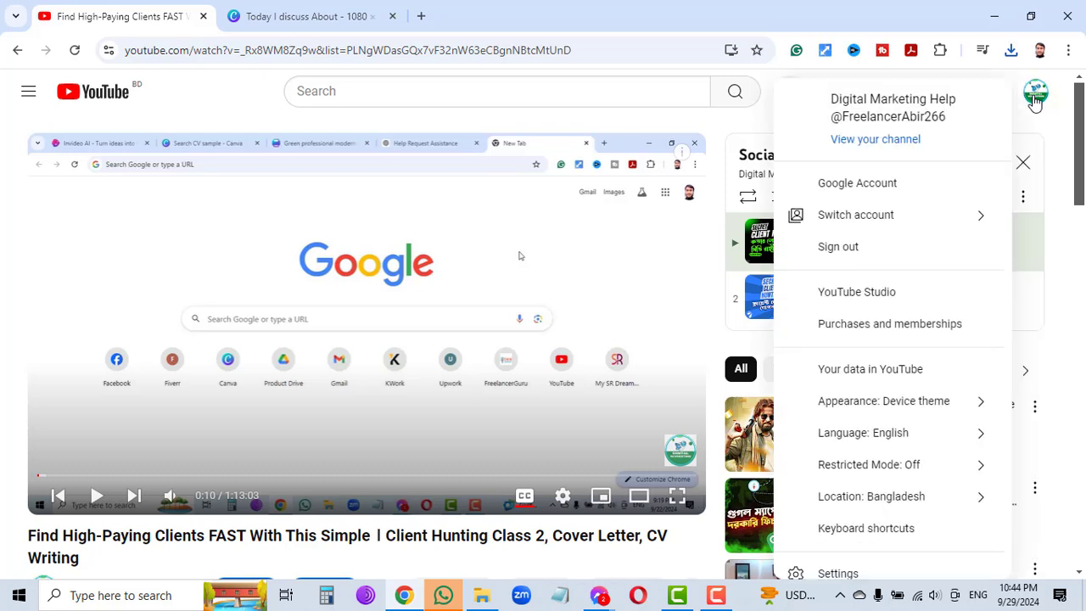
click(872, 292)
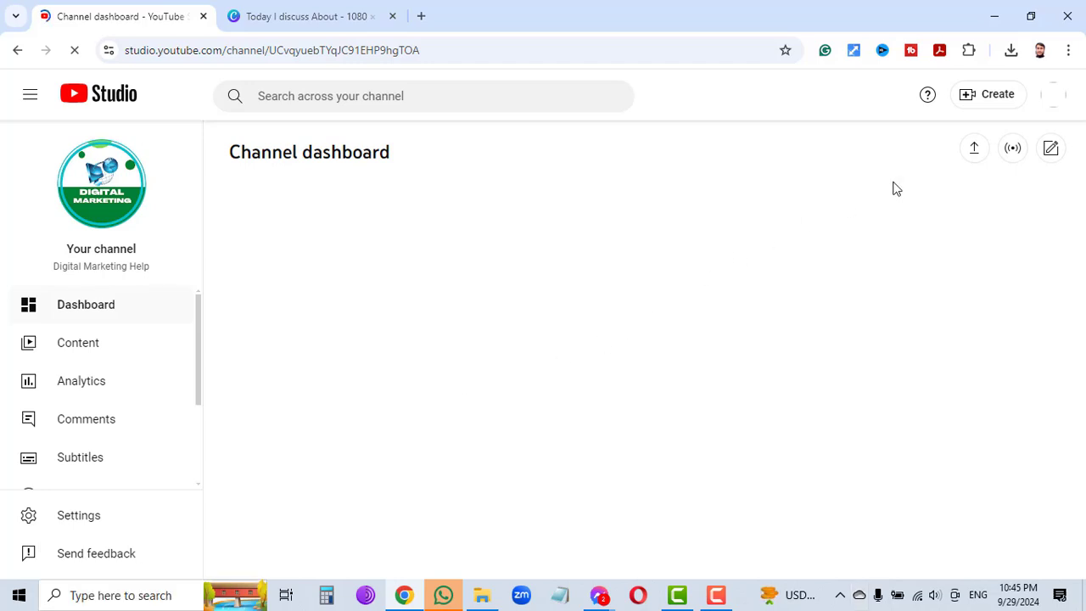
click(998, 95)
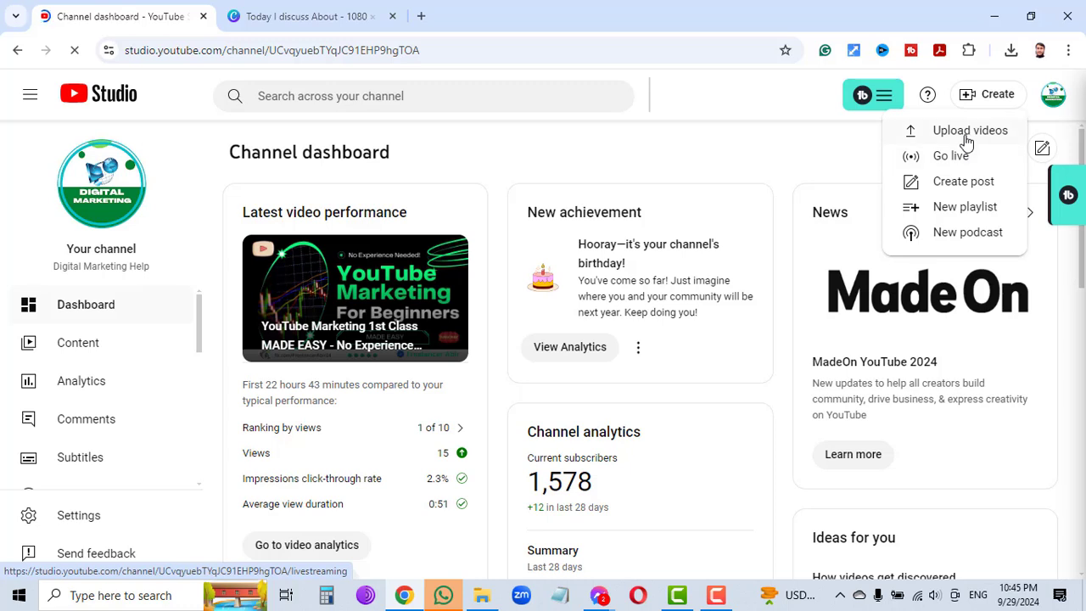
click(967, 134)
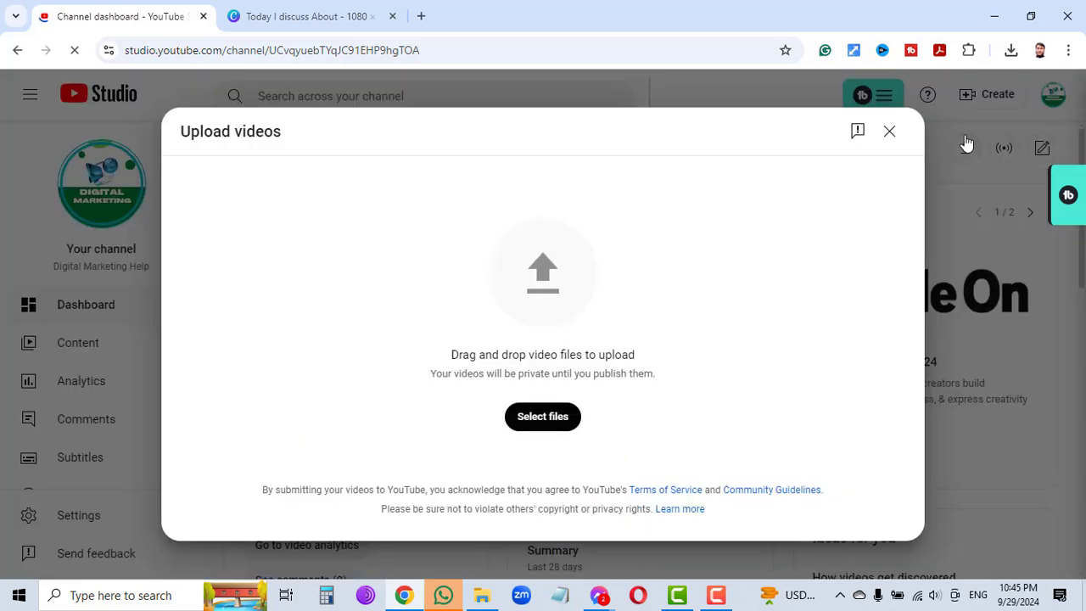
Step: Upload the "Today I discuss About" video file from the Downloads folder
click(543, 417)
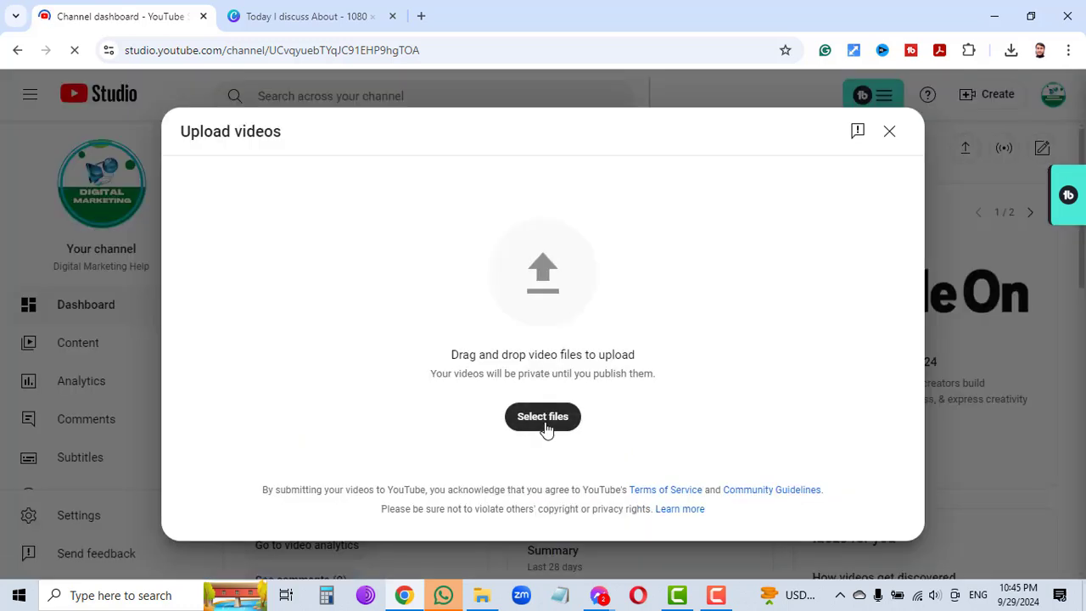
click(546, 422)
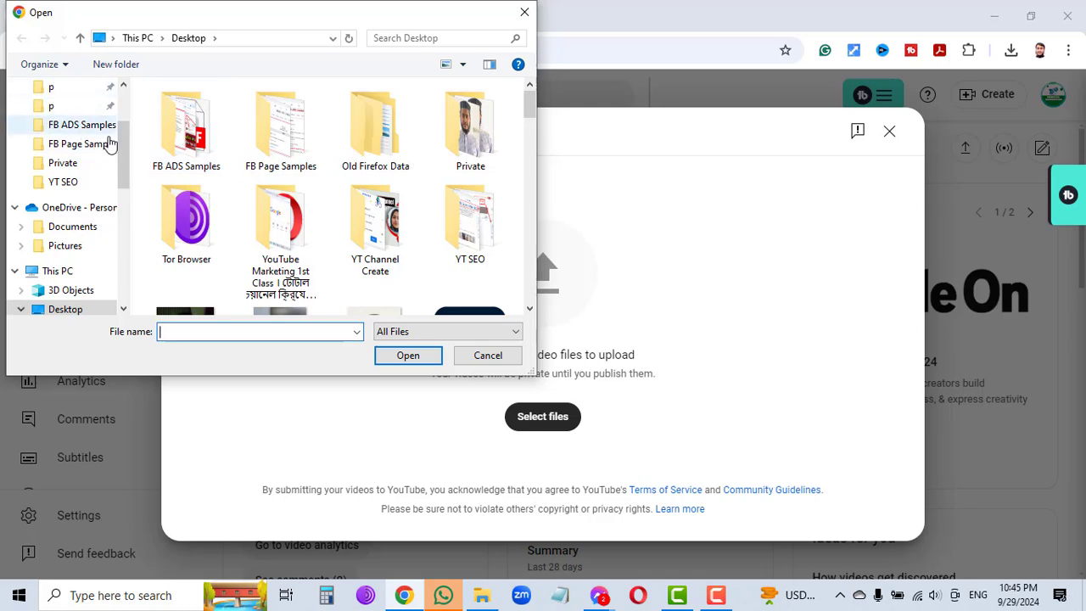
scroll(60, 127, up, 2)
click(59, 139)
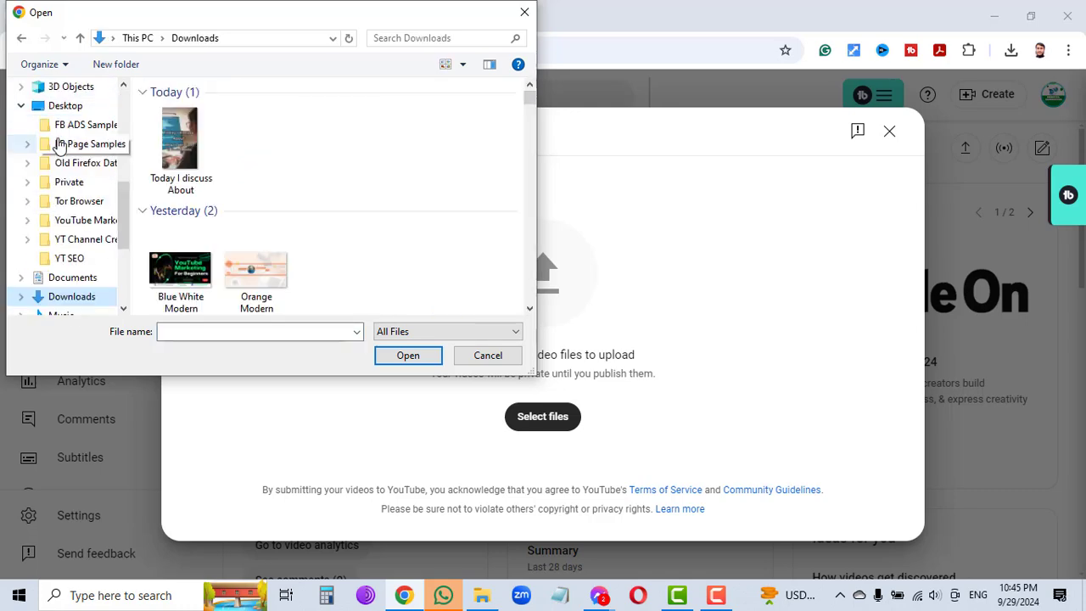
click(195, 138)
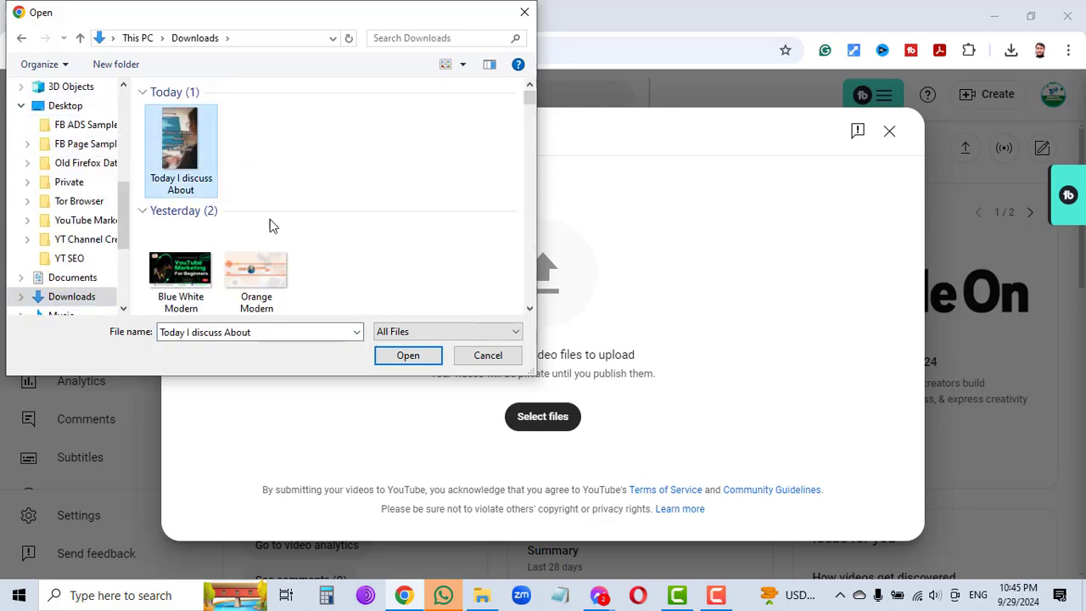
click(408, 355)
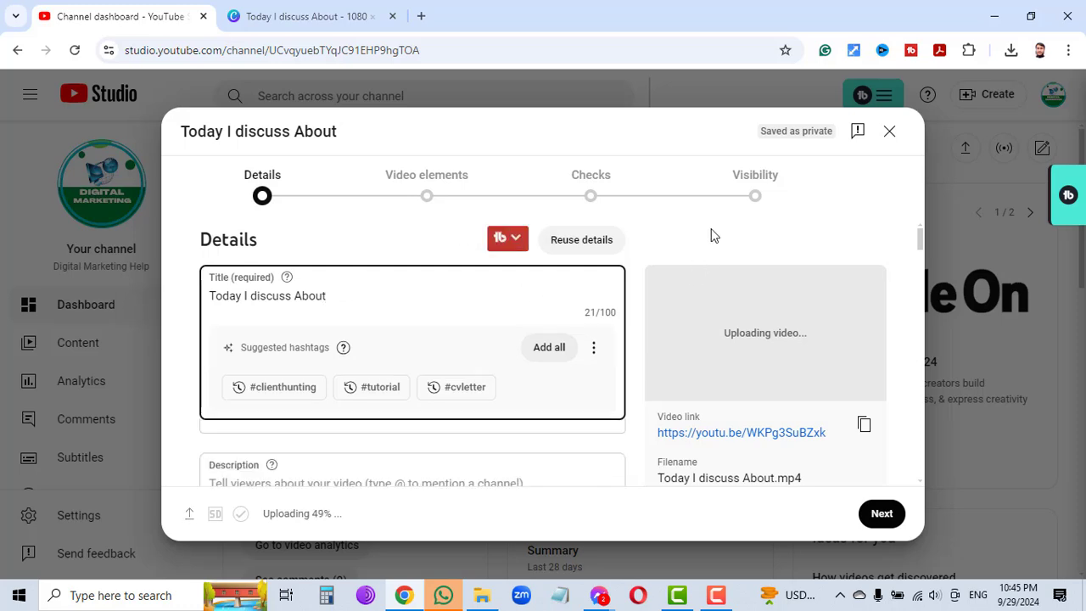
Step: Append the suggested hashtags #clienthunting, #tutorial, #cvletter, #unfrezzmyaccount, #jobapplication and #freelancer to the video title
click(334, 308)
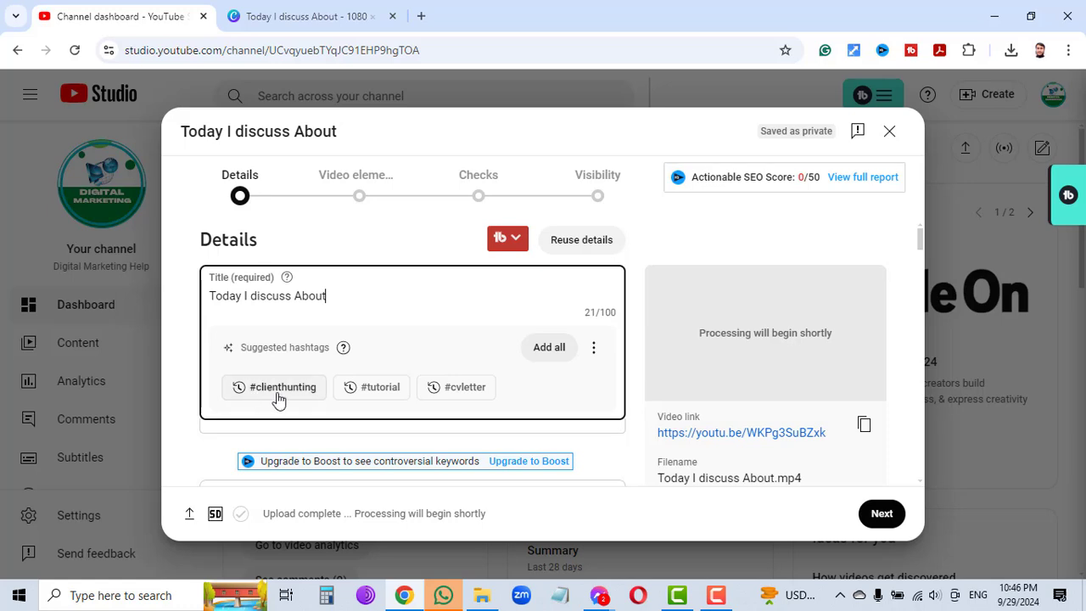
click(549, 348)
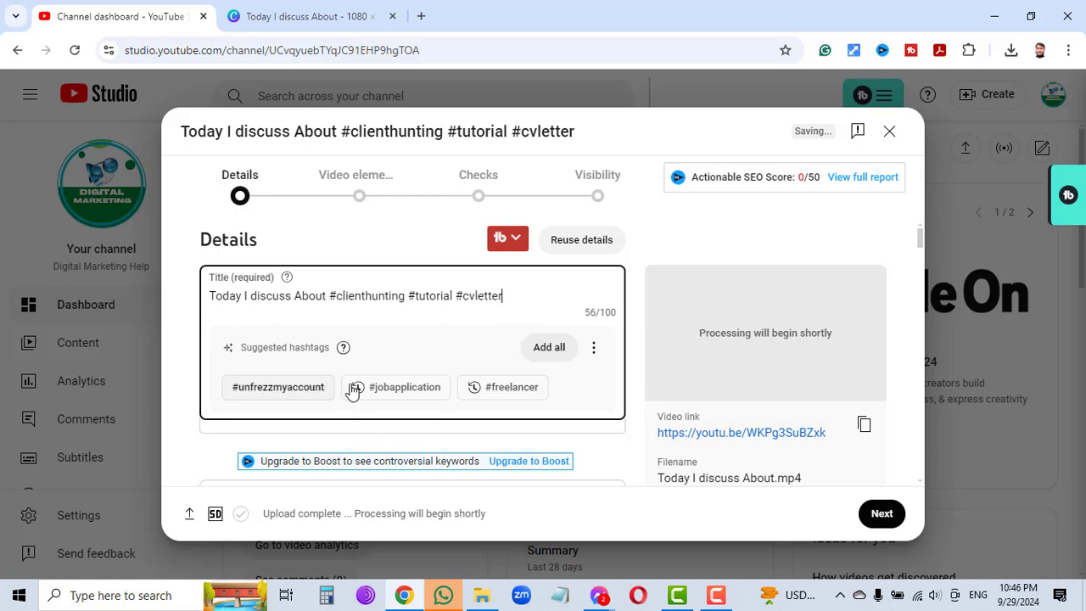
click(551, 349)
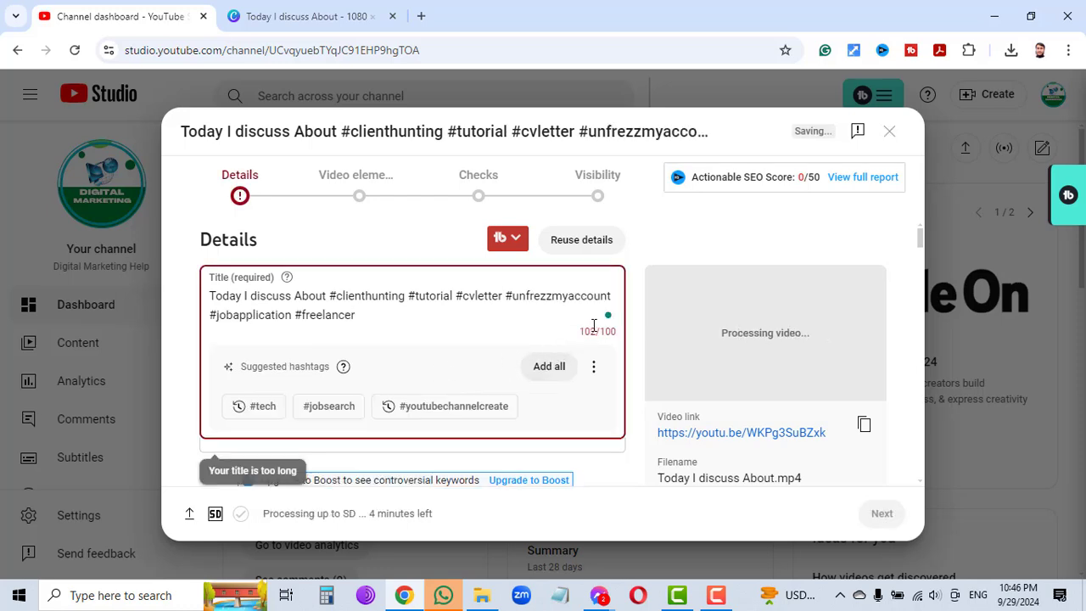
Step: Remove the words "Today I discuss About" from the title and append the suggested hashtag #tech
click(327, 296)
key(BackSpace)
key(BackSpace)
key(BackSpace)
key(BackSpace)
key(BackSpace)
key(BackSpace)
key(BackSpace)
key(BackSpace)
key(BackSpace)
key(BackSpace)
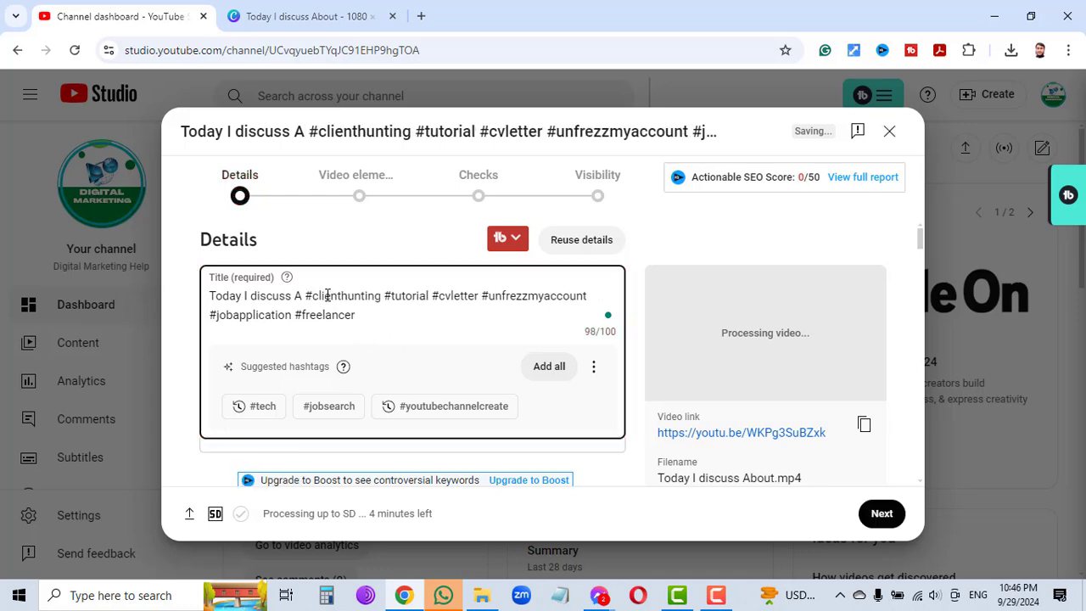
key(BackSpace)
key(BackSpace)
key(BackSpace)
key(BackSpace)
key(BackSpace)
key(BackSpace)
key(BackSpace)
key(BackSpace)
key(BackSpace)
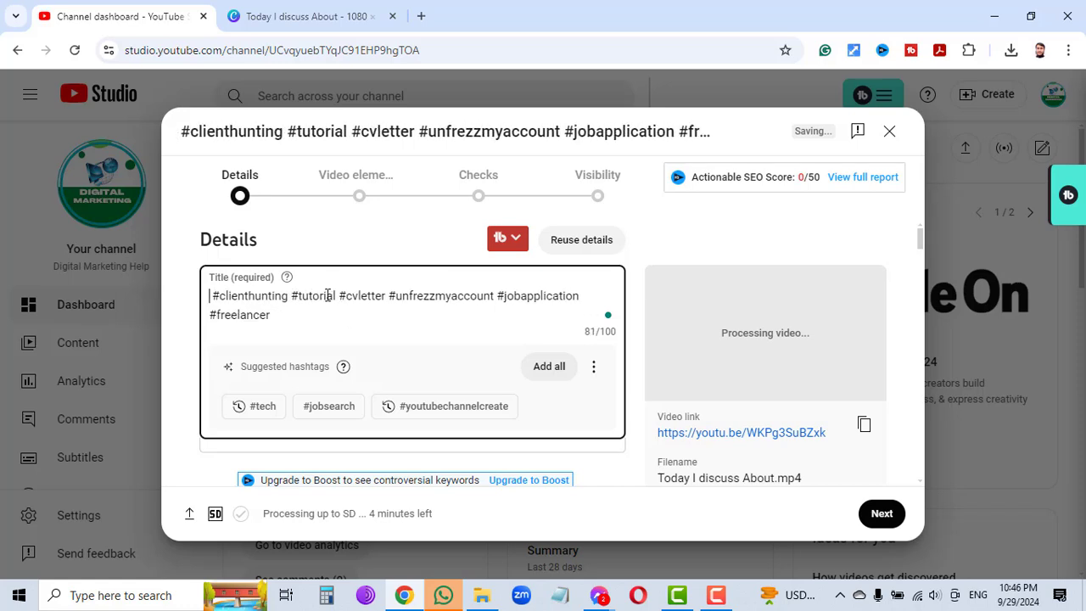
key(Delete)
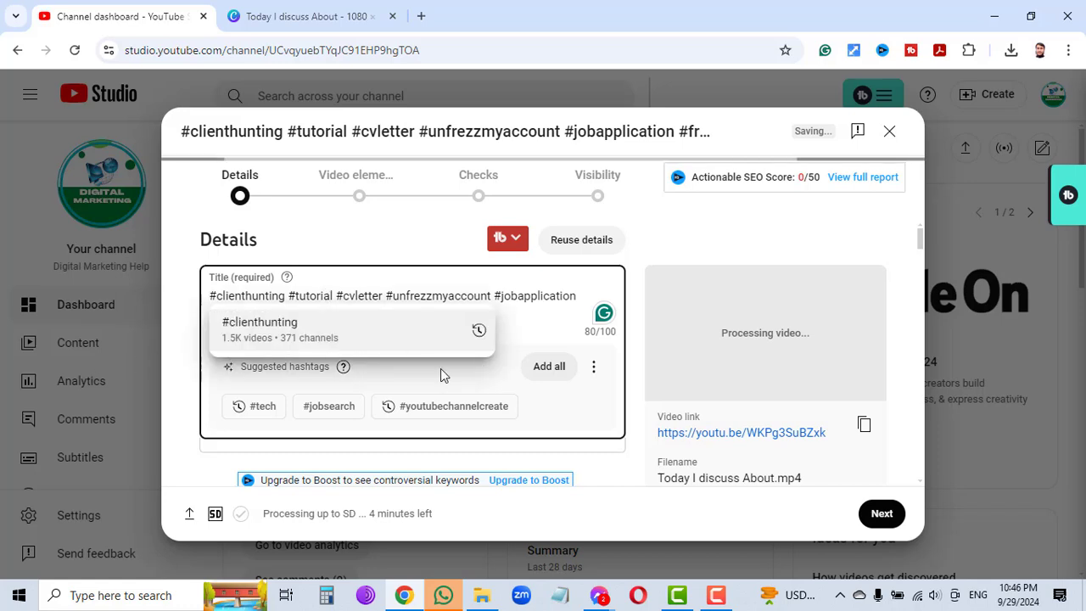
click(262, 407)
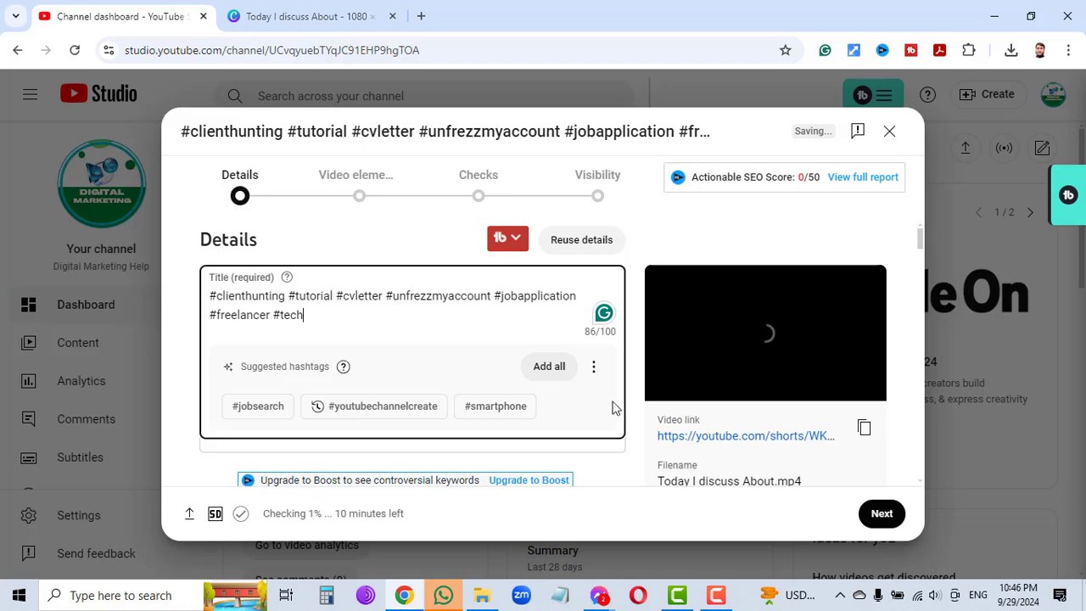
scroll(592, 444, down, 3)
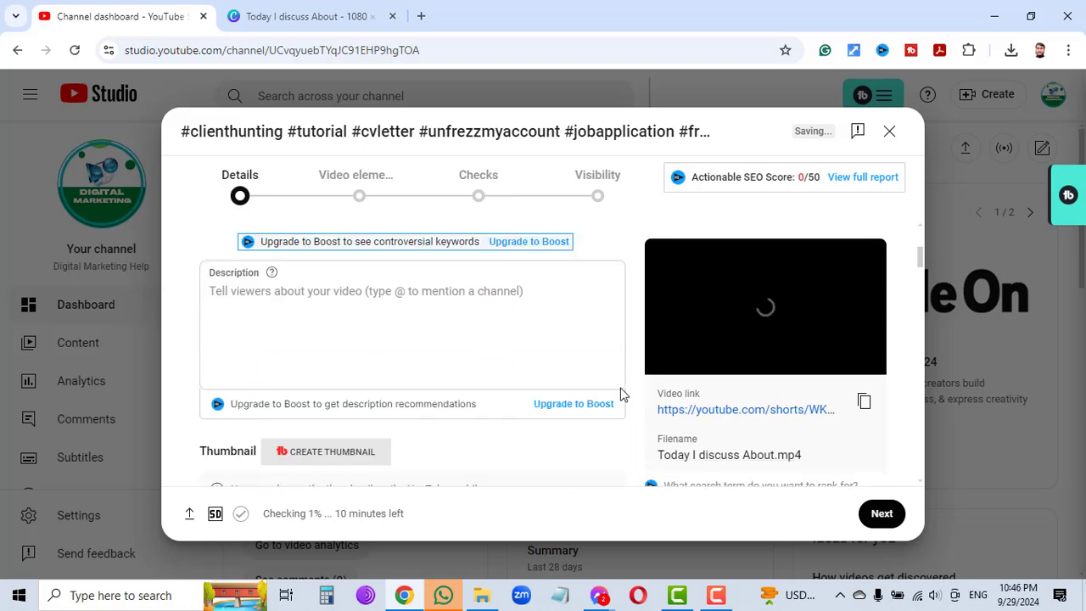
click(348, 300)
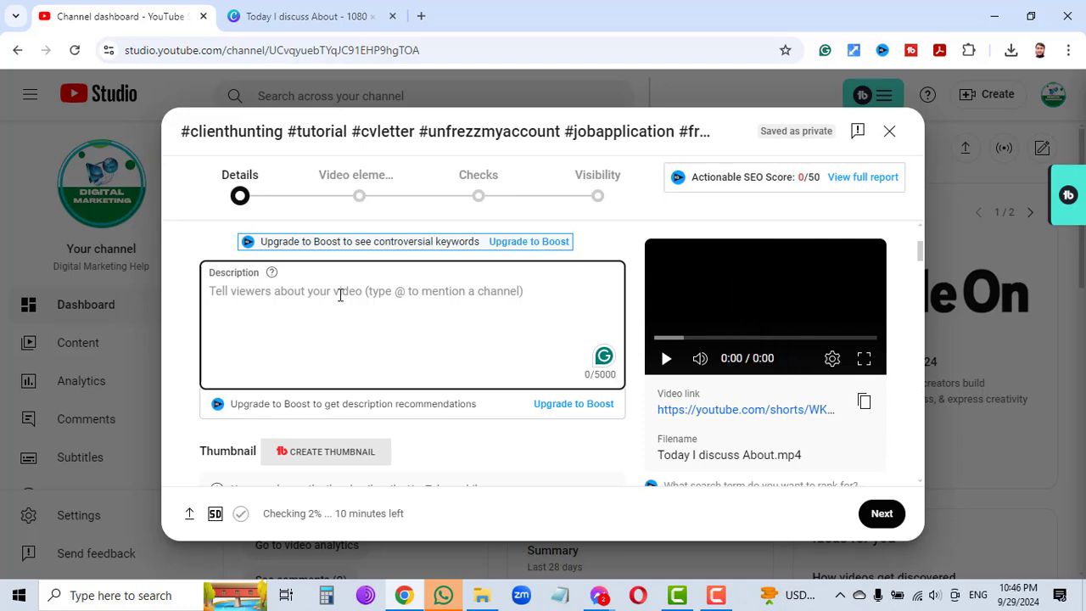
text(@)
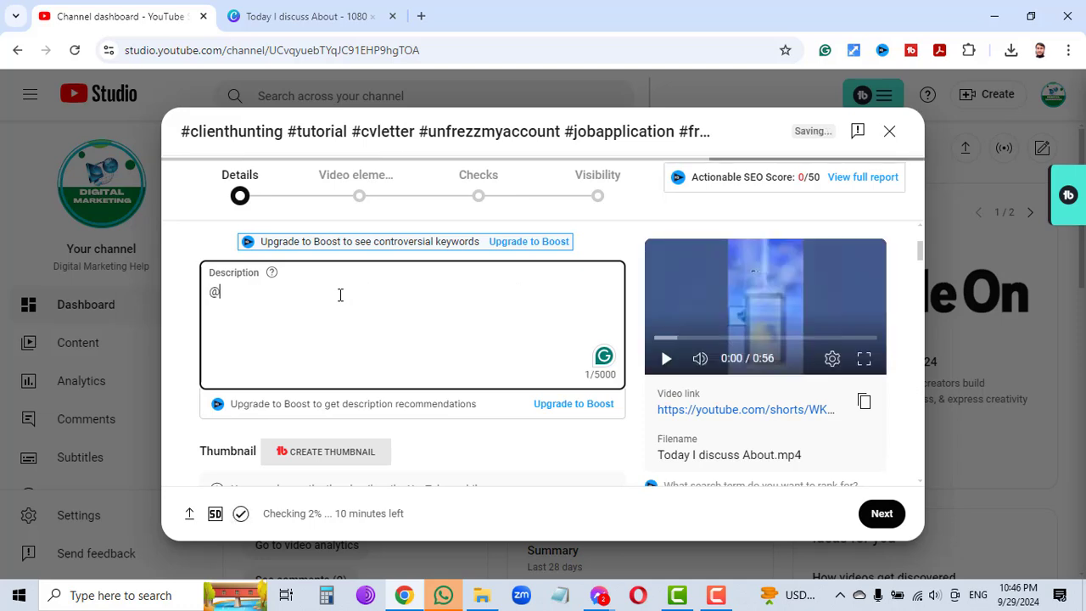
text(Di)
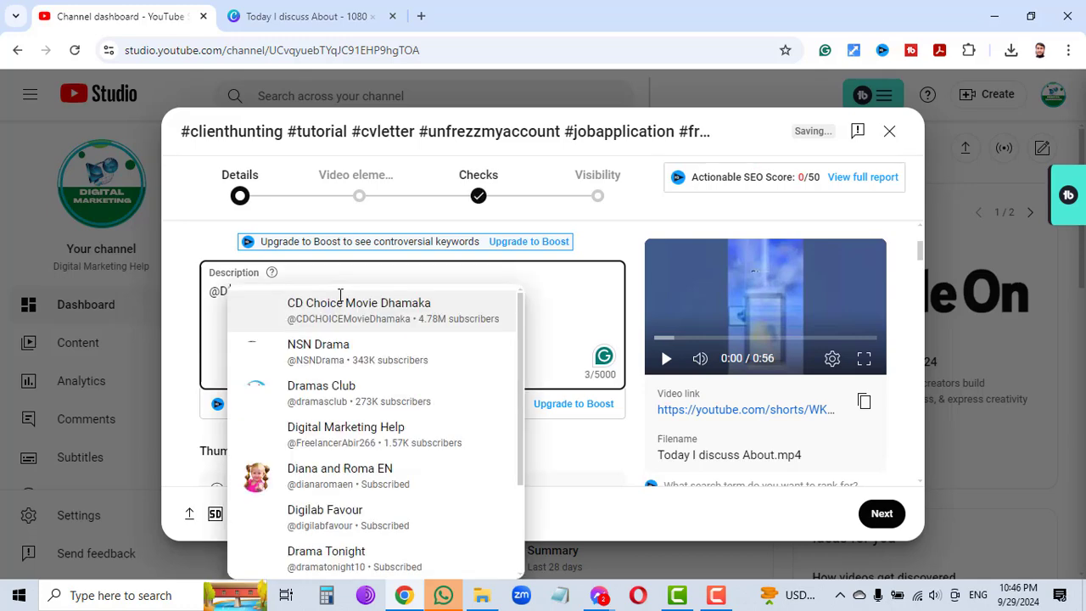
text(gital M)
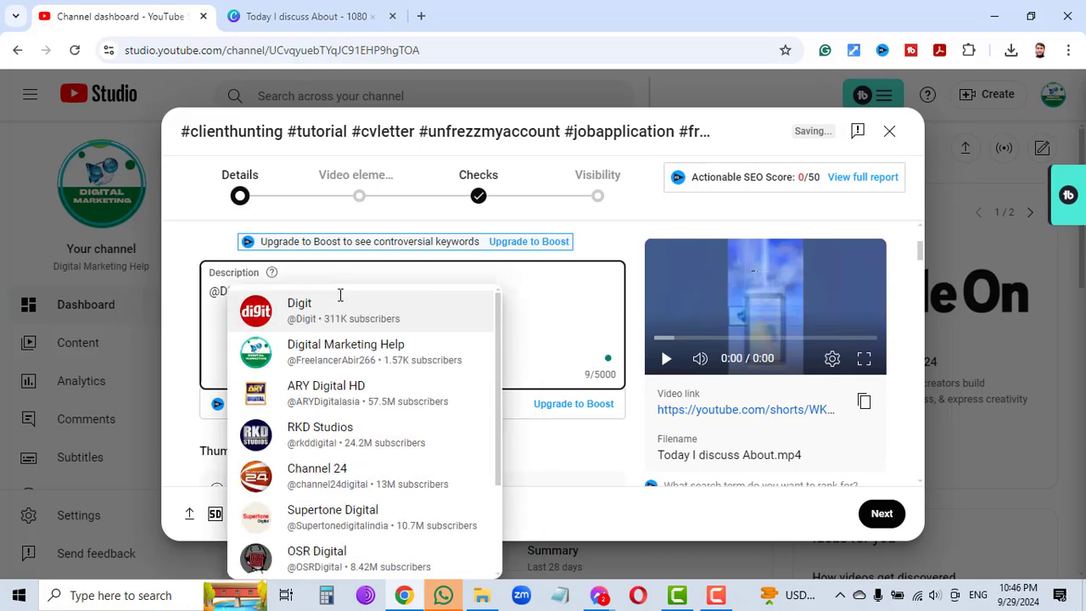
text(arketin)
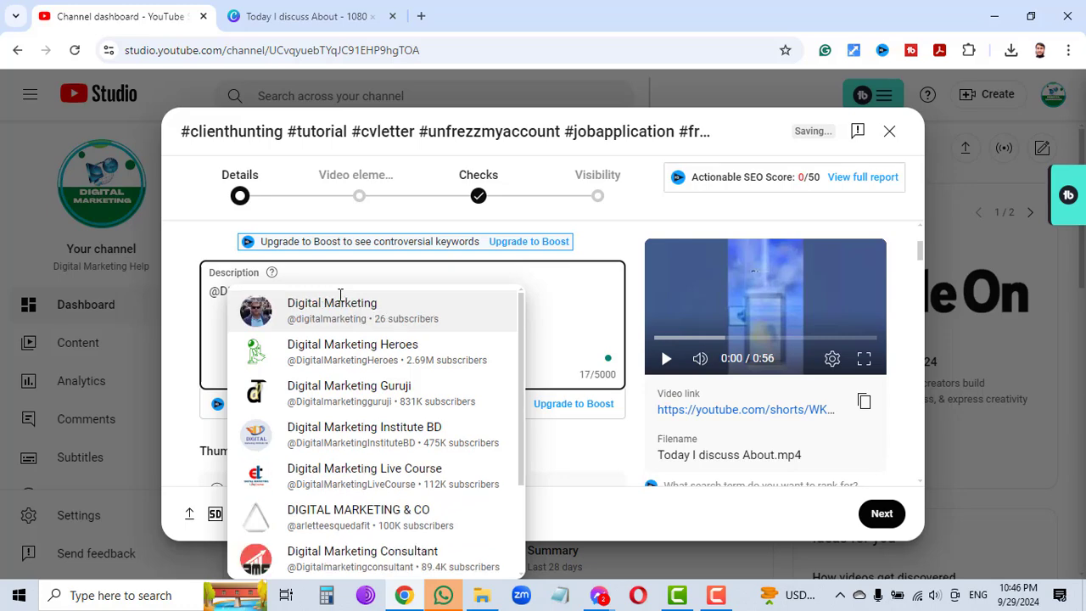
text(Hel)
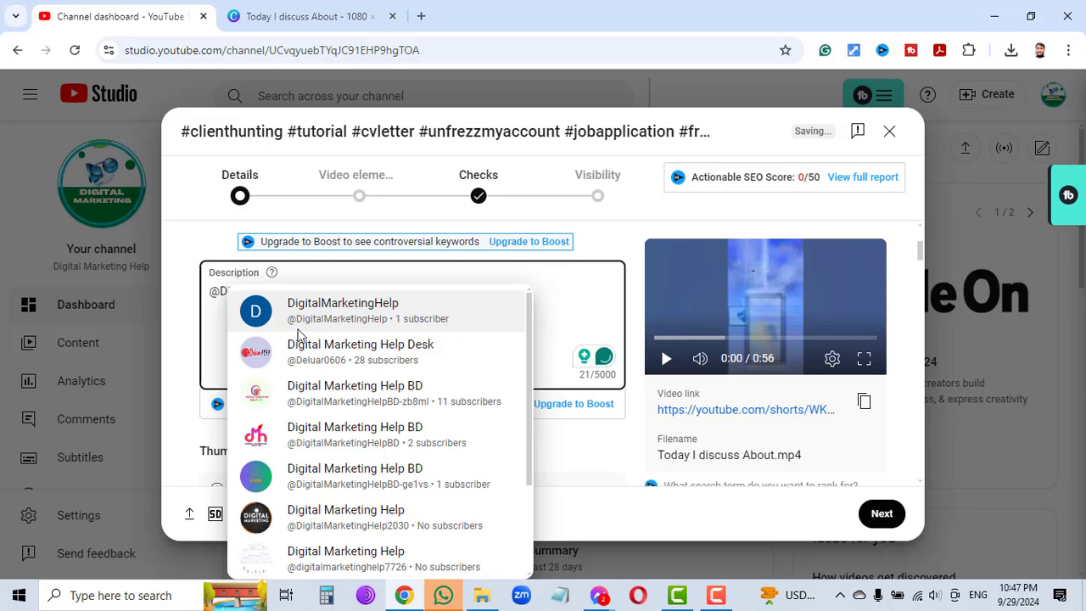
click(338, 314)
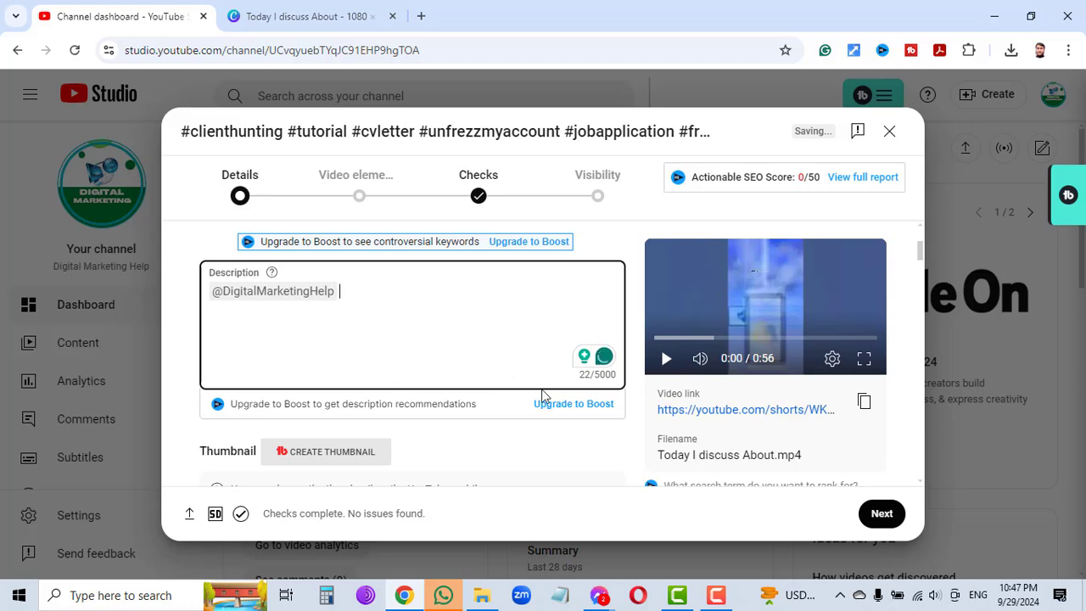
Step: Add the video to the Shorts playlist and mark it as not made for kids
scroll(543, 394, down, 3)
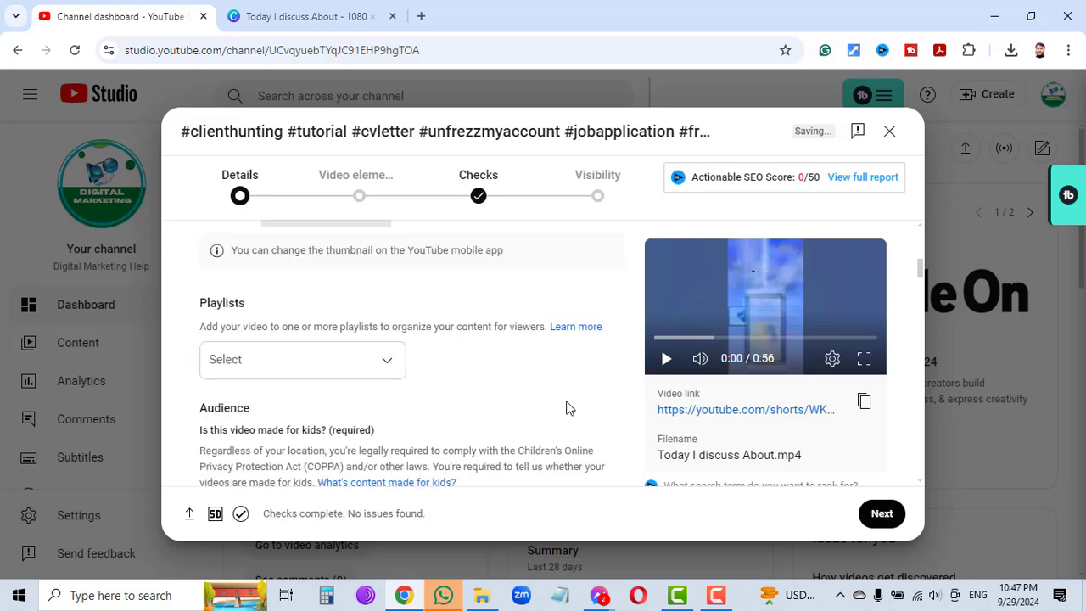
click(391, 357)
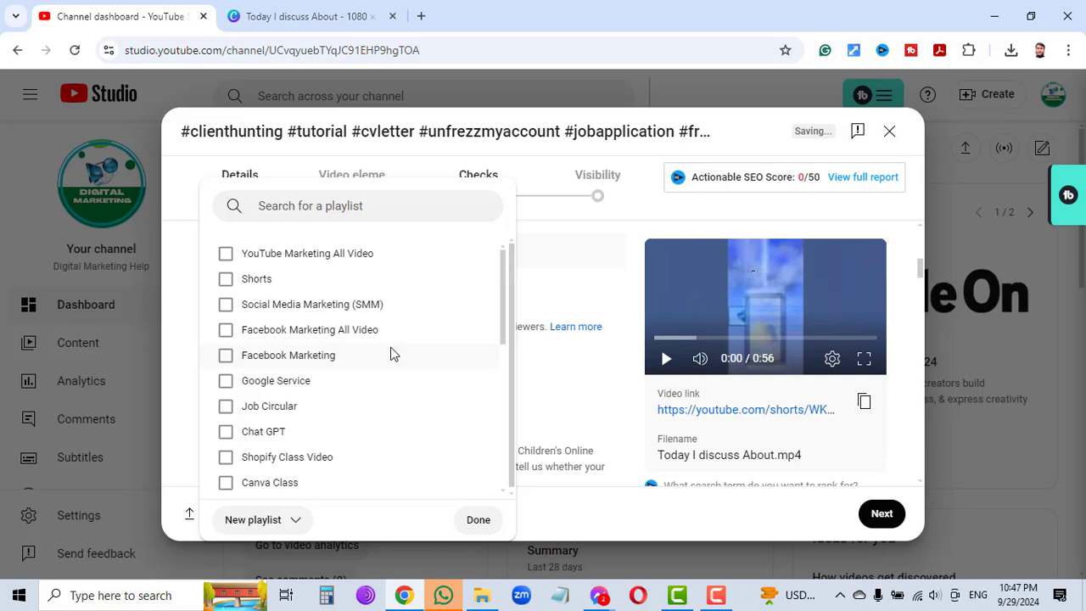
click(243, 282)
click(477, 517)
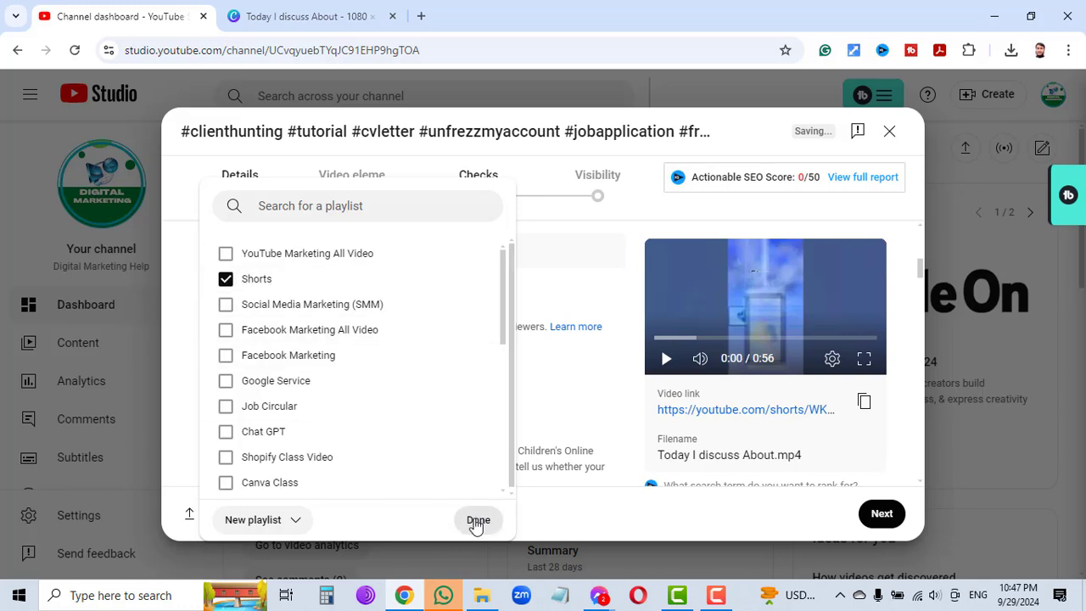
click(878, 514)
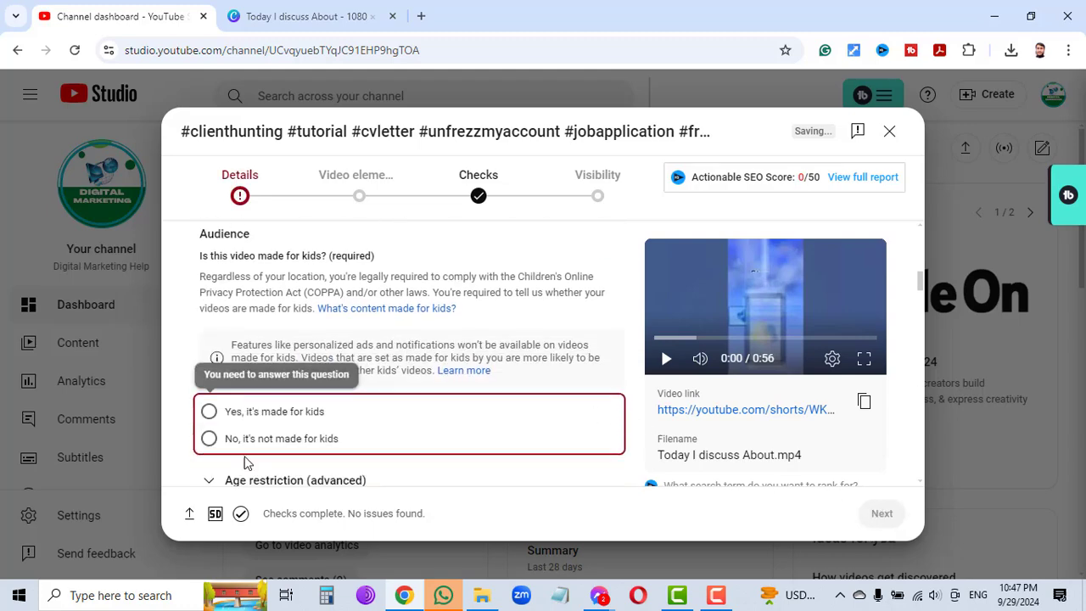
click(209, 438)
Step: Add the vidIQ recommended tags "nba today", "nba today espn" and "today" to the video
scroll(532, 396, down, 5)
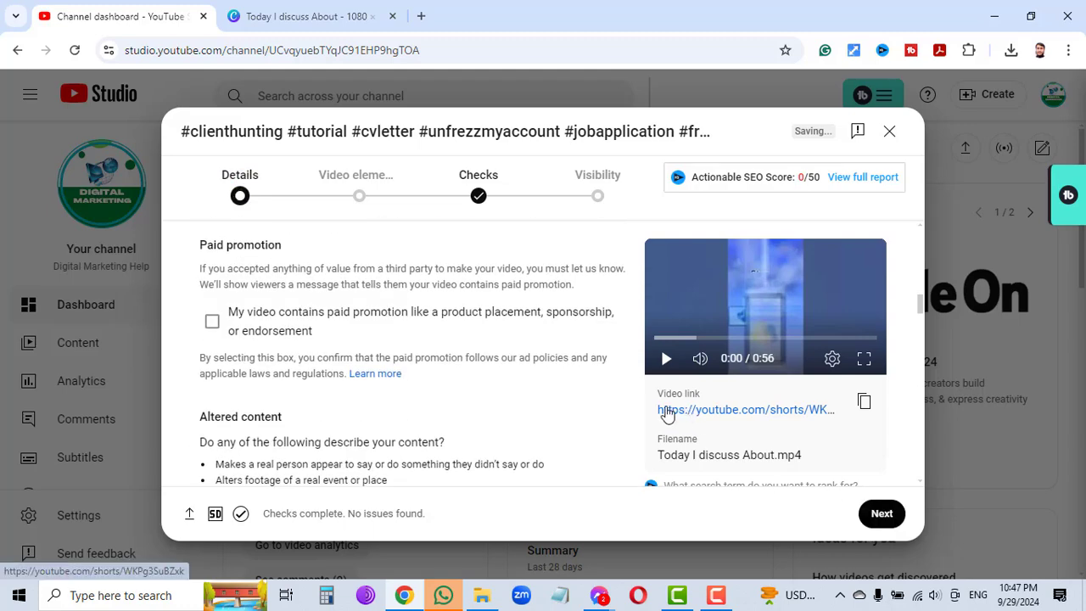
scroll(424, 376, down, 10)
scroll(429, 374, up, 2)
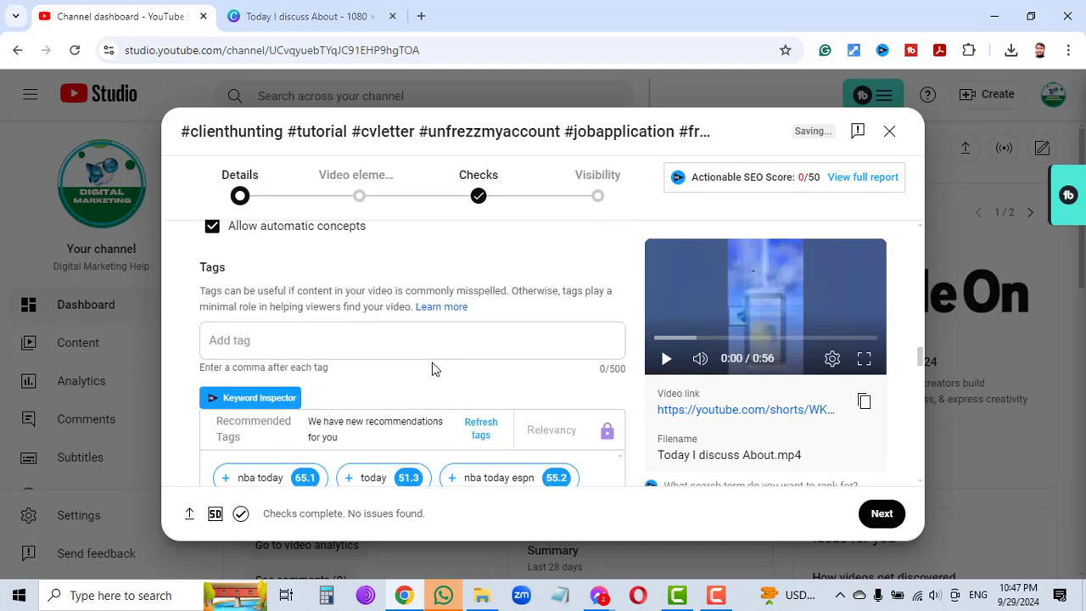
scroll(342, 319, down, 1)
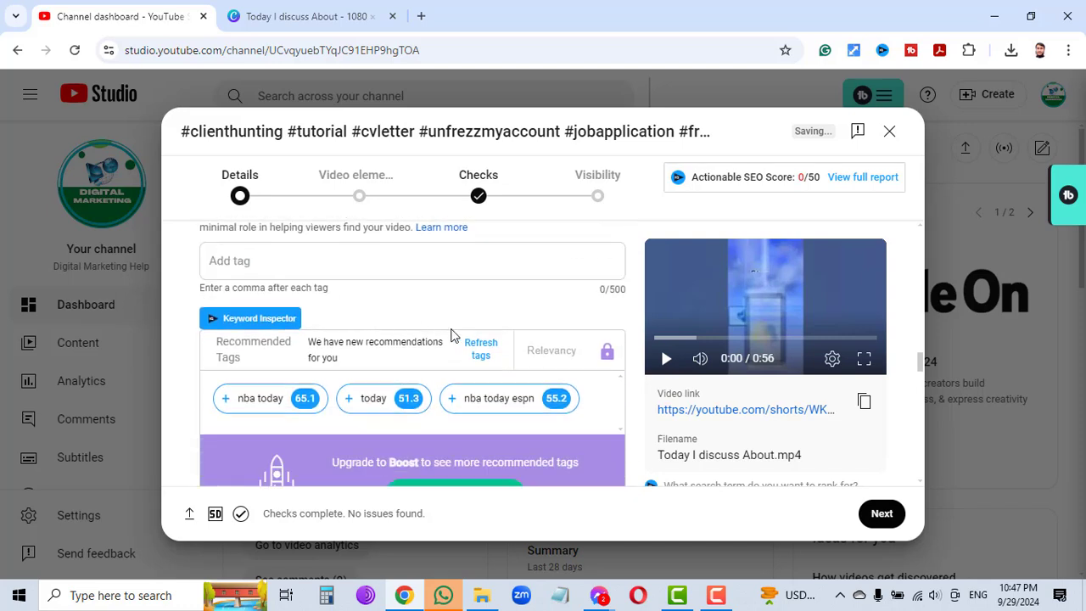
scroll(486, 335, up, 1)
scroll(359, 336, down, 1)
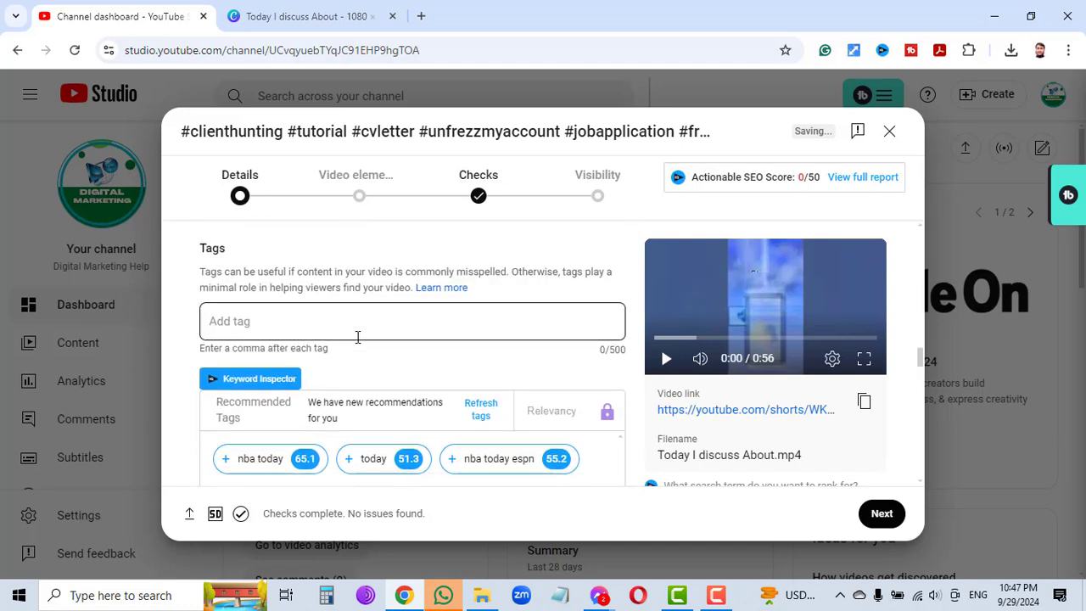
click(229, 402)
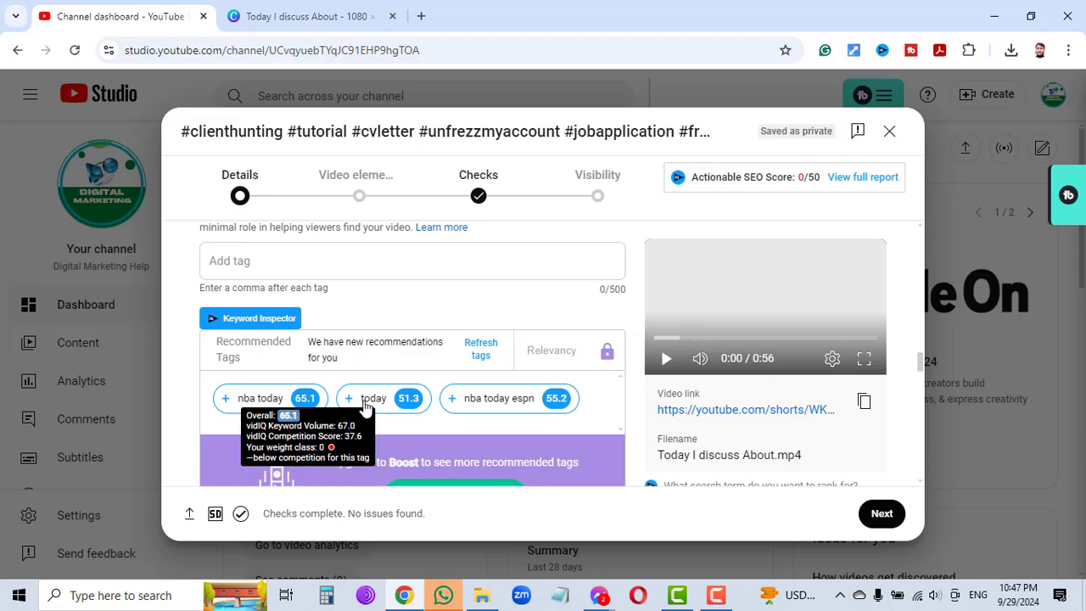
click(498, 405)
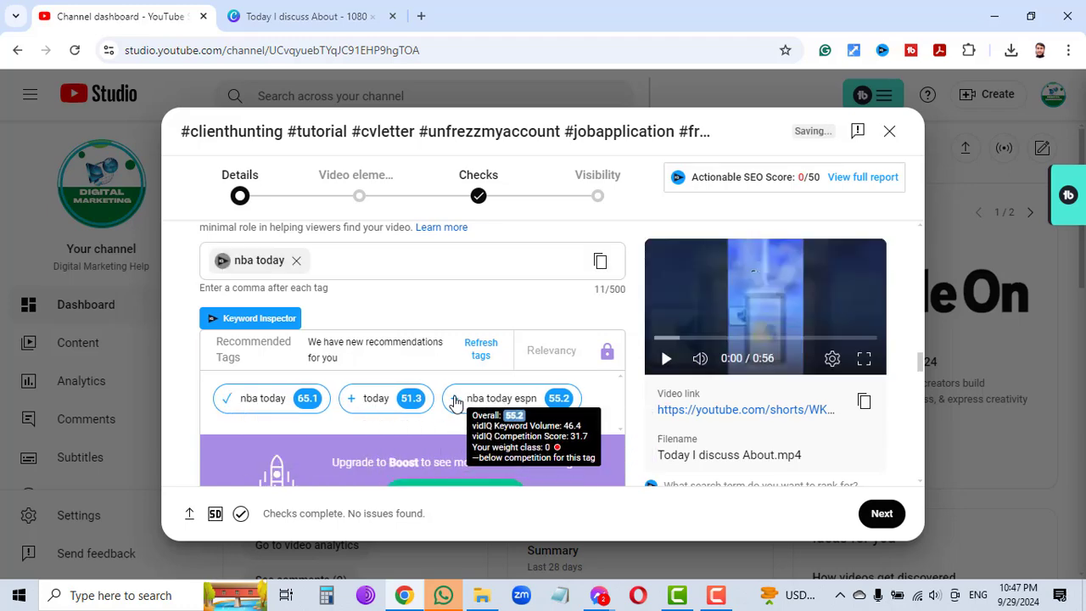
mouse_move(365, 418)
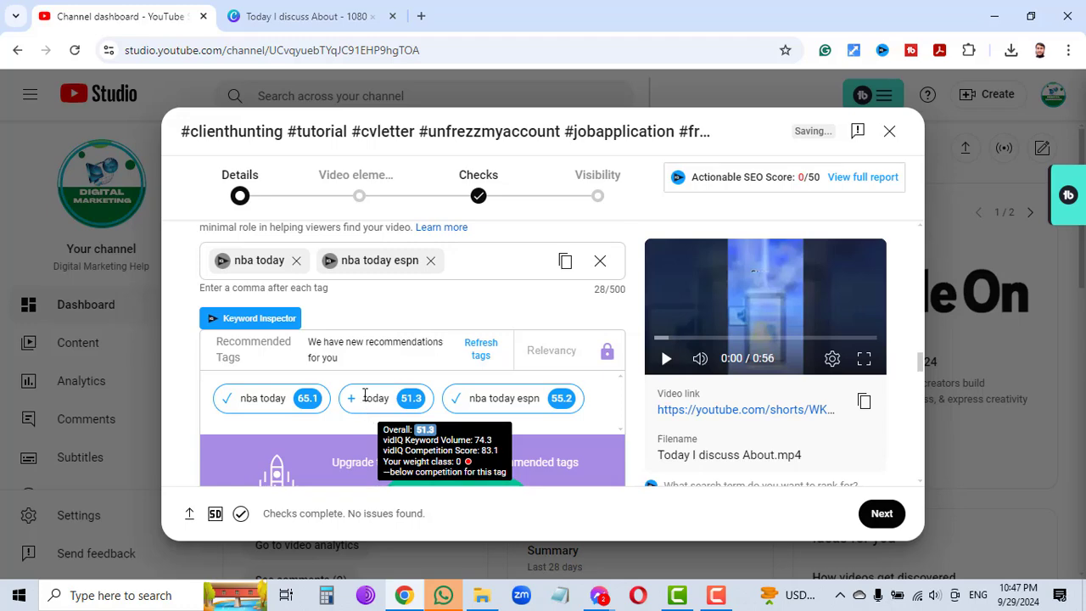
click(365, 396)
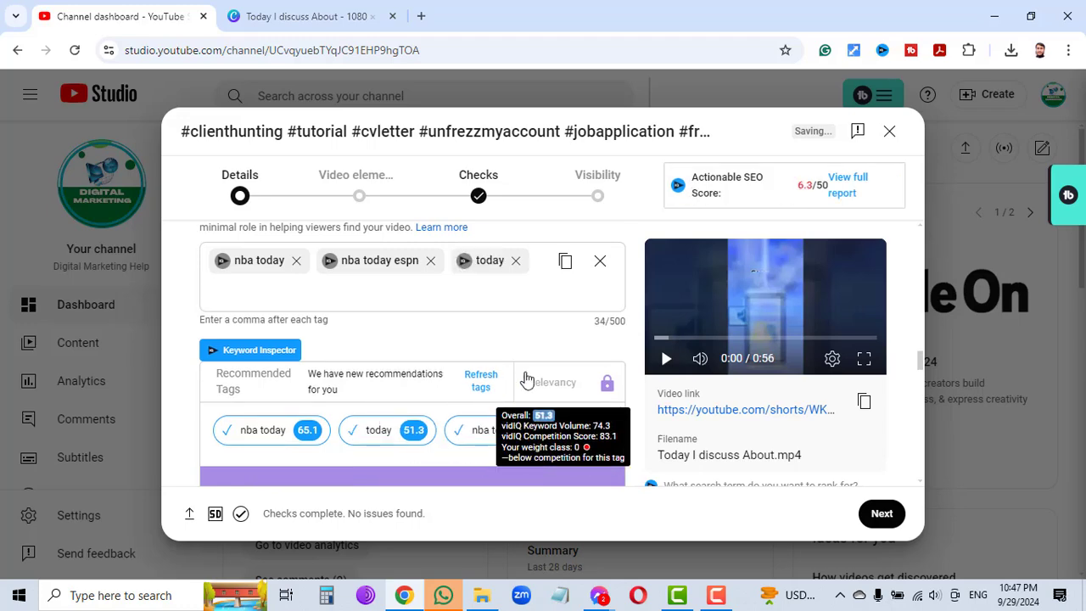
Step: Add the TubeBuddy recommended tags "job search strategies", "job search 2024" and "job search depression fatigue"
scroll(564, 365, down, 5)
scroll(620, 369, up, 1)
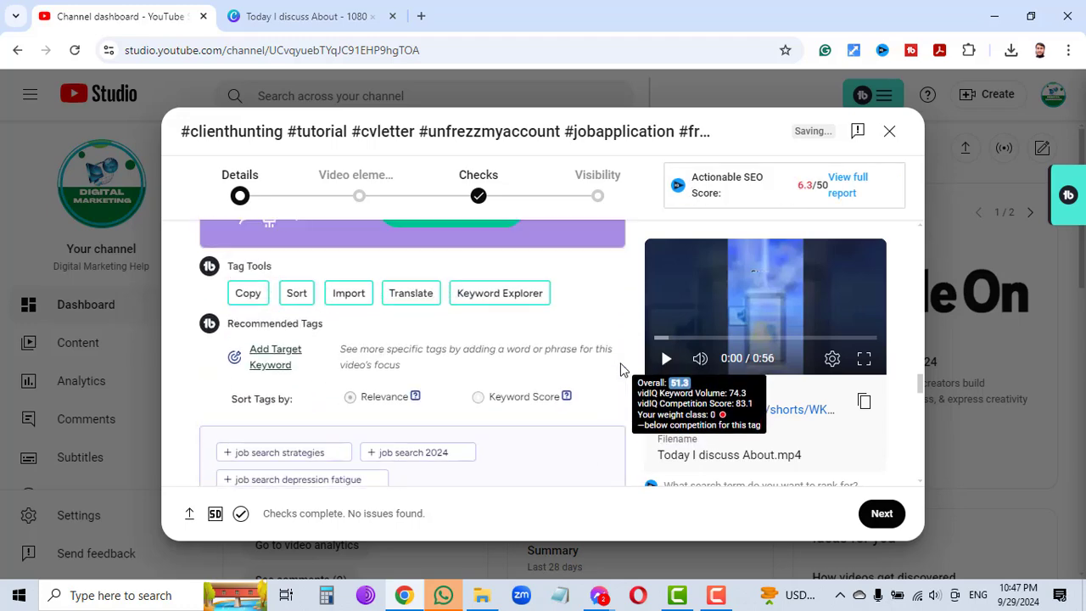
scroll(454, 352, down, 2)
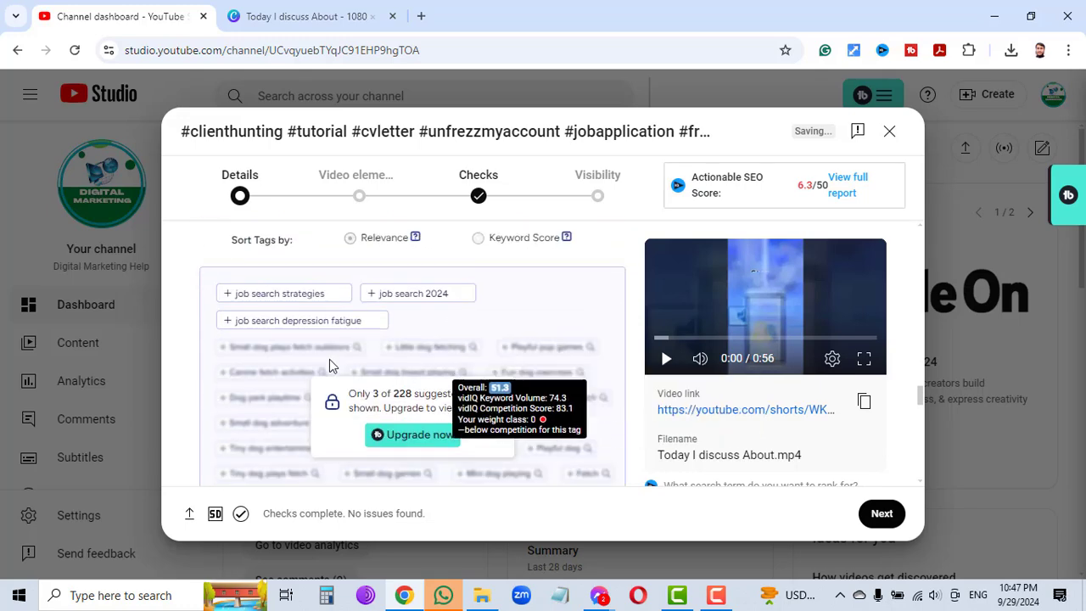
click(228, 295)
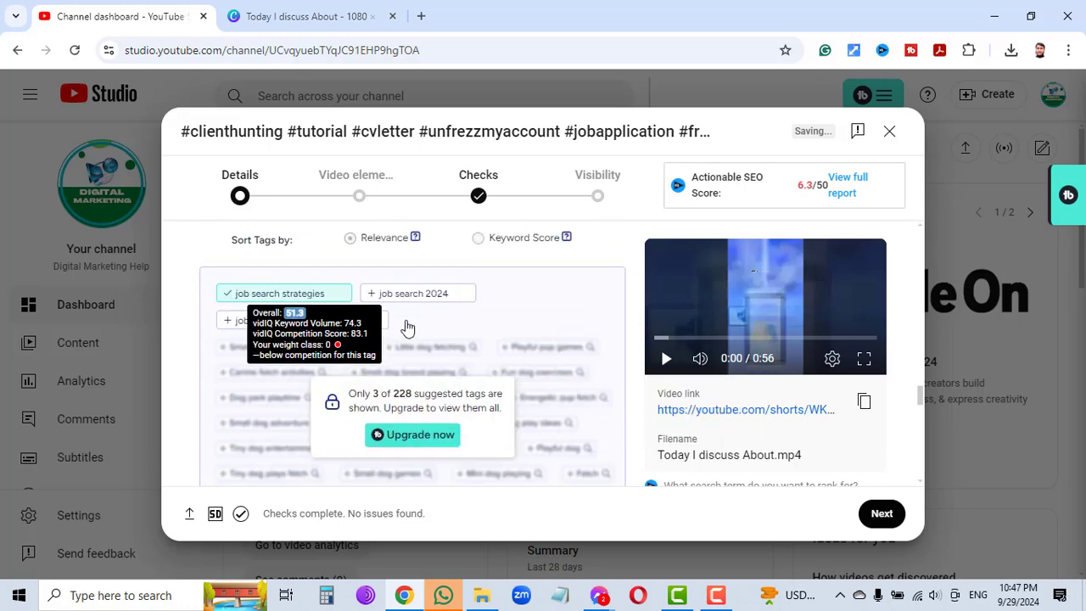
scroll(405, 325, up, 6)
scroll(454, 369, down, 5)
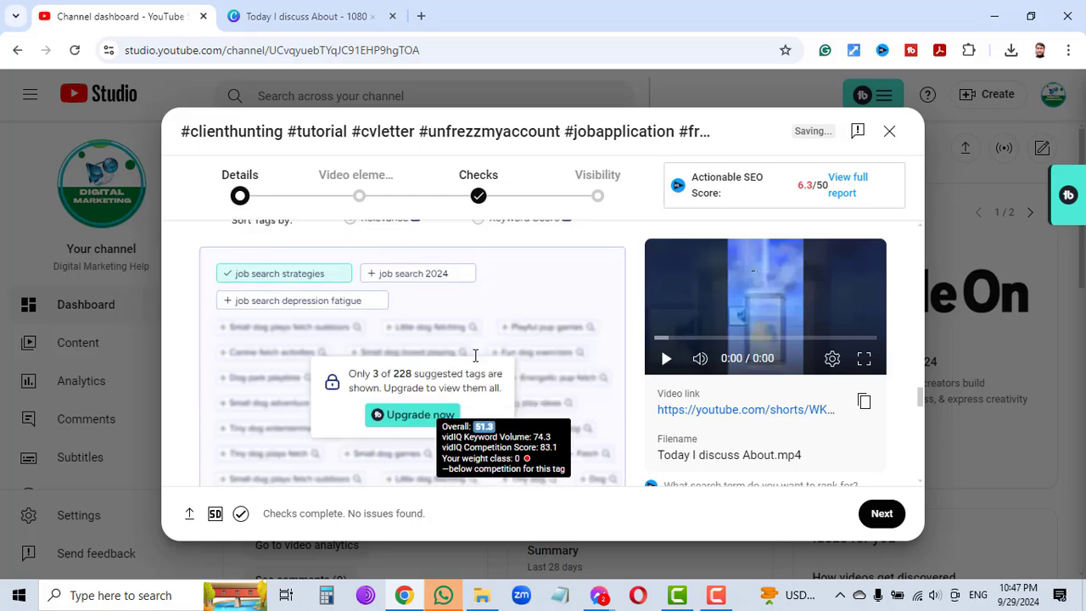
click(380, 282)
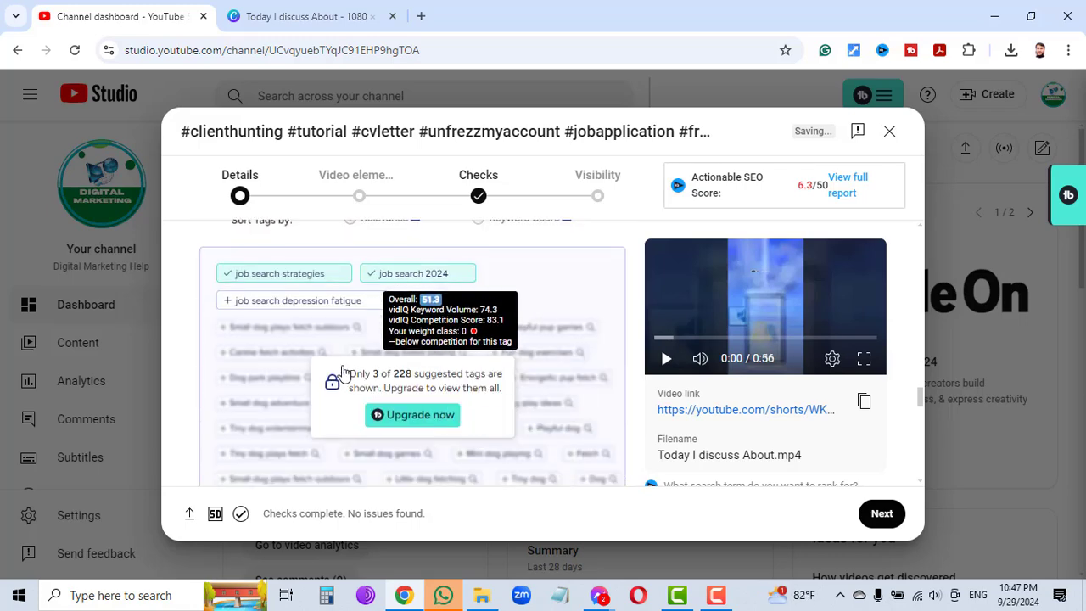
scroll(543, 363, up, 5)
scroll(577, 359, down, 7)
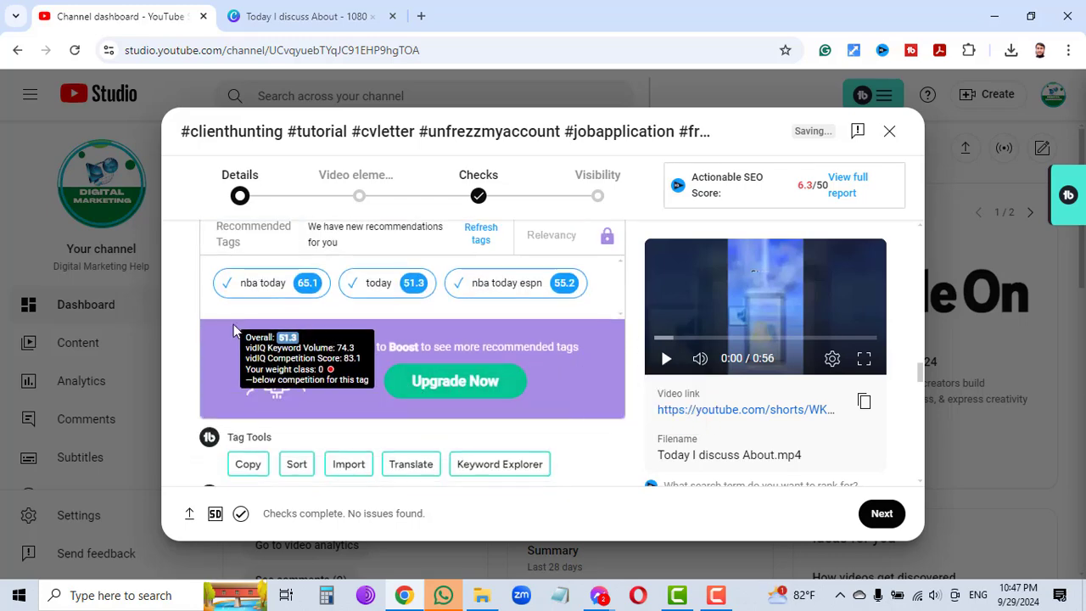
scroll(382, 395, down, 4)
scroll(326, 365, up, 2)
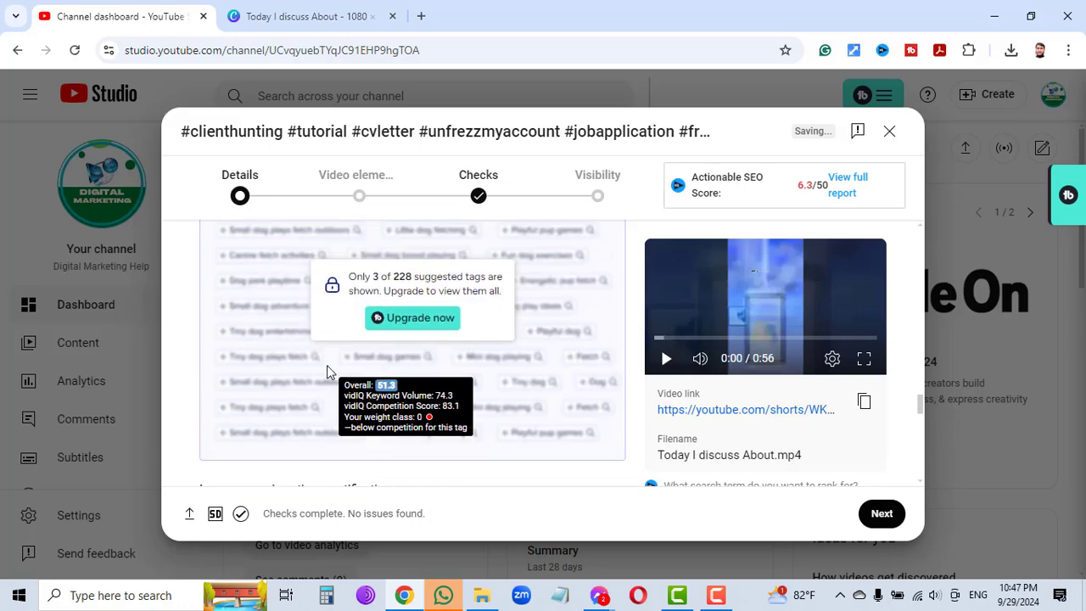
click(227, 335)
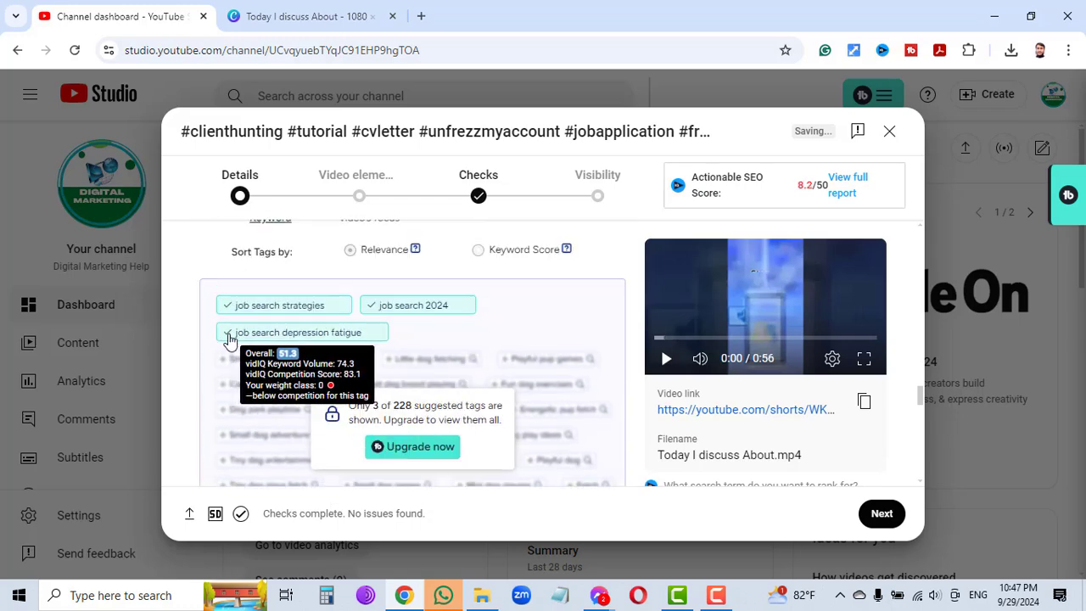
Step: Set the recording date to Sep 29, 2024 and the video location to Bangladesh
scroll(524, 341, down, 8)
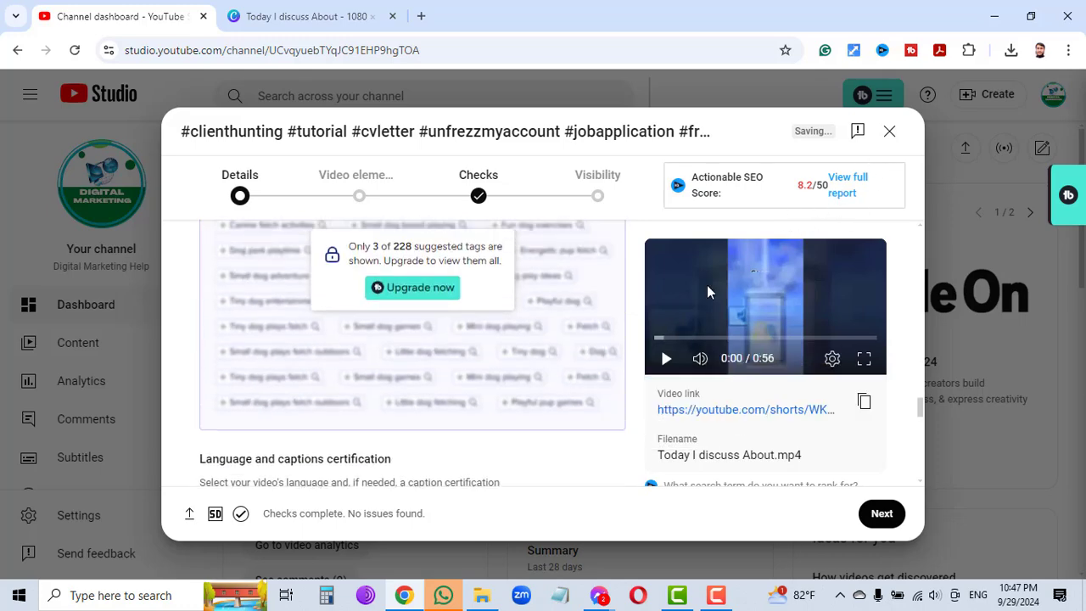
scroll(481, 399, down, 6)
scroll(481, 398, up, 2)
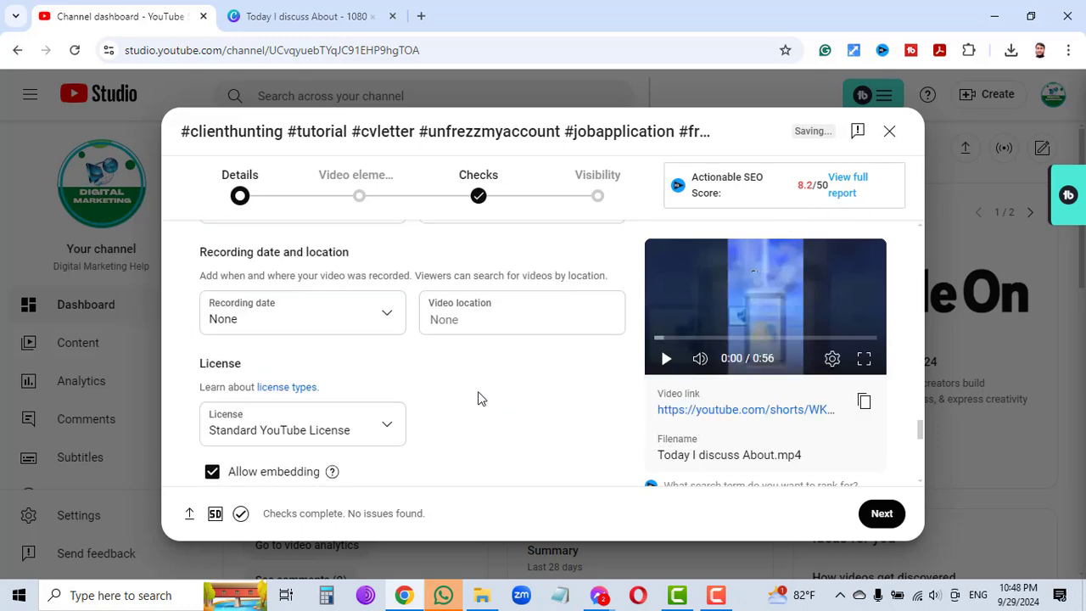
click(384, 328)
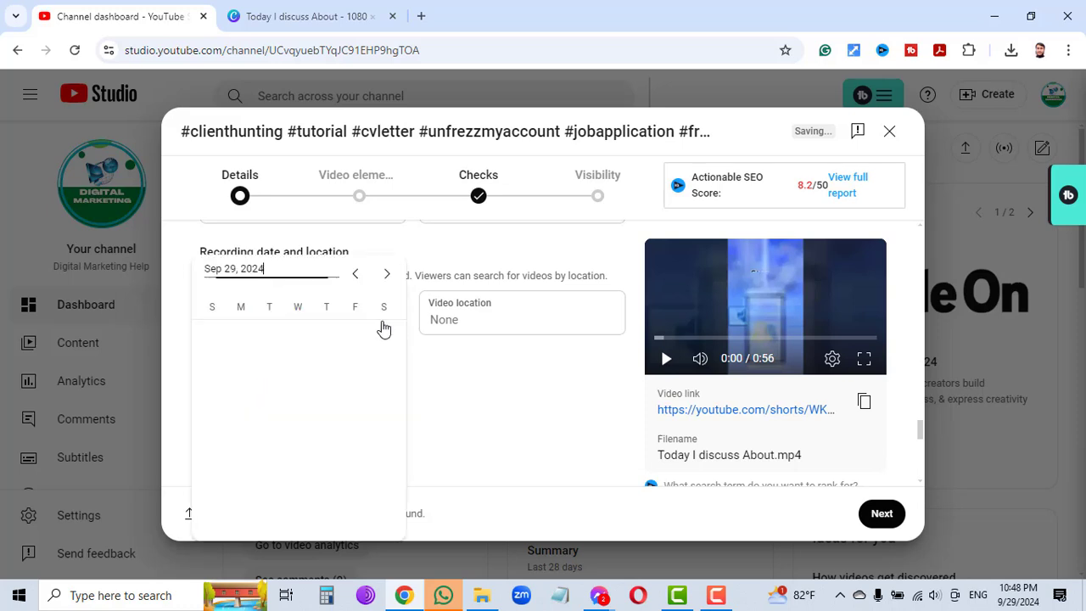
click(212, 527)
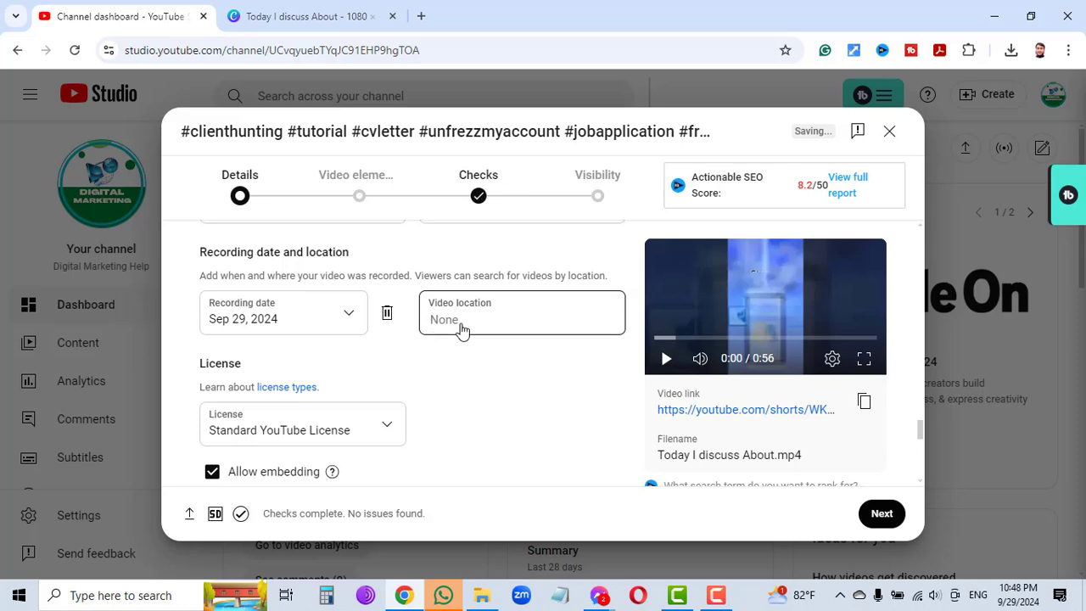
click(515, 316)
text(b)
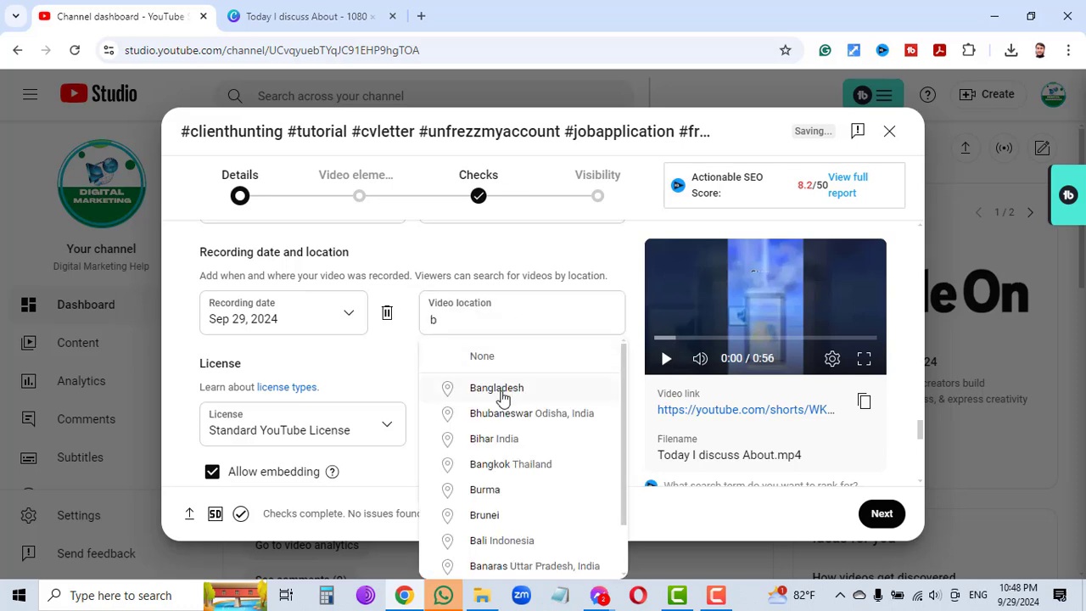
click(503, 397)
Step: Set the video language to English in the language and captions certification settings
scroll(475, 400, up, 3)
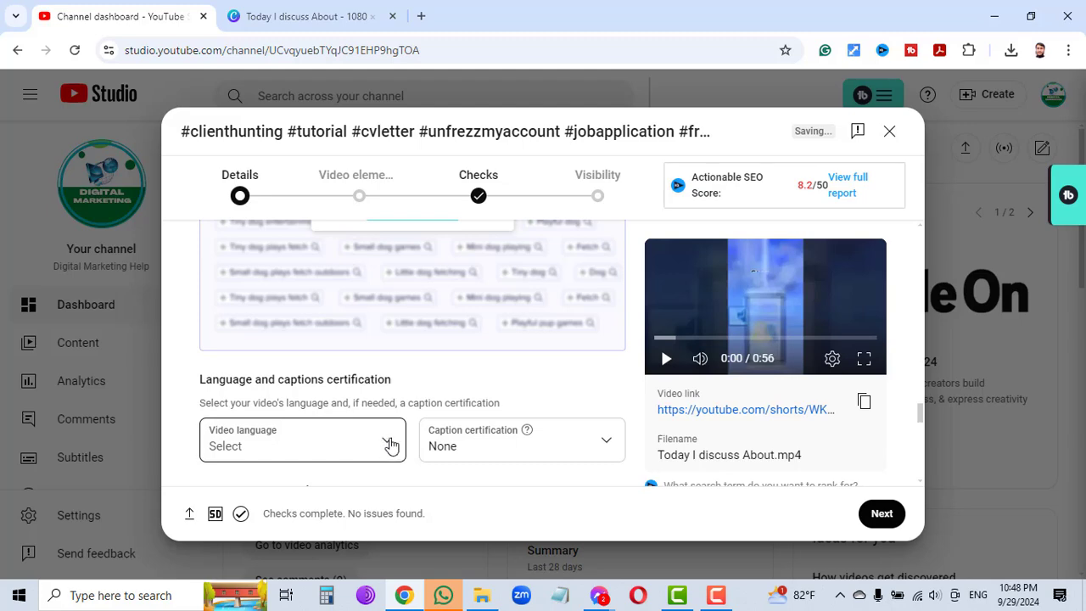
click(391, 445)
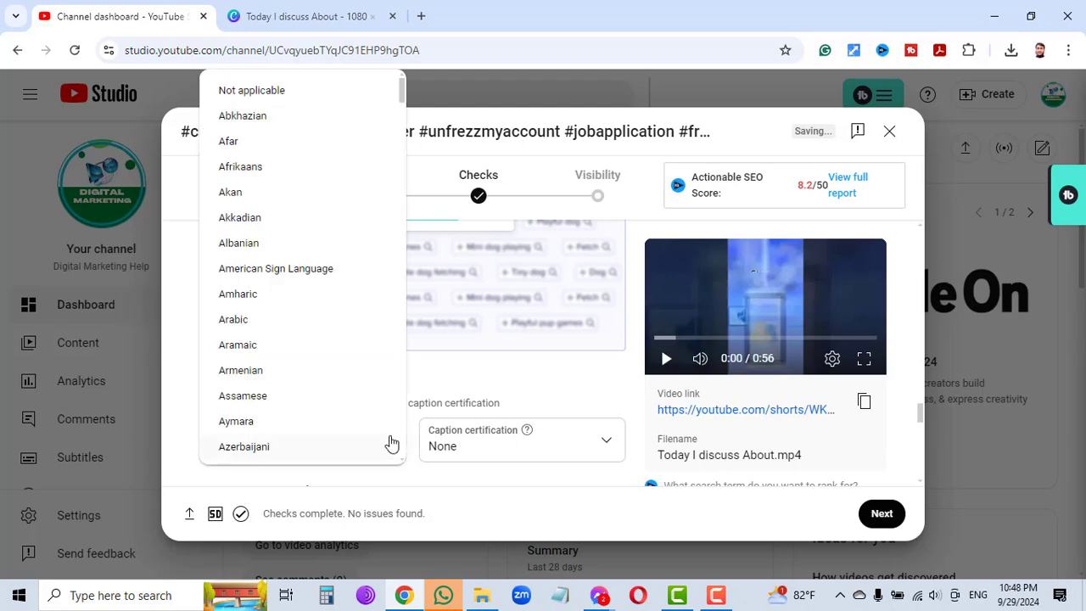
scroll(297, 238, down, 4)
scroll(281, 255, down, 2)
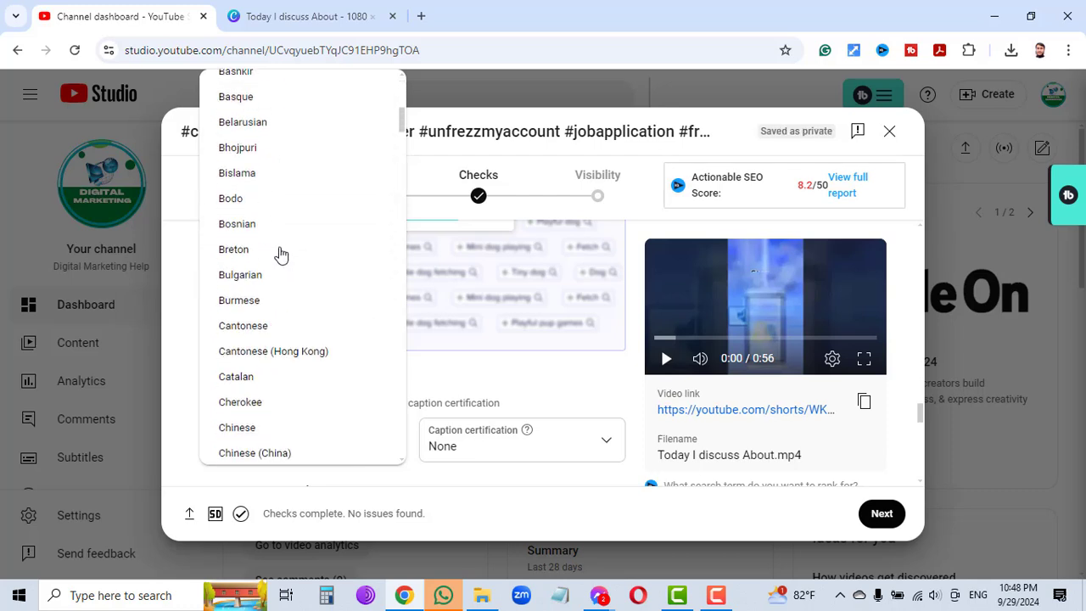
scroll(282, 252, down, 2)
scroll(284, 252, down, 4)
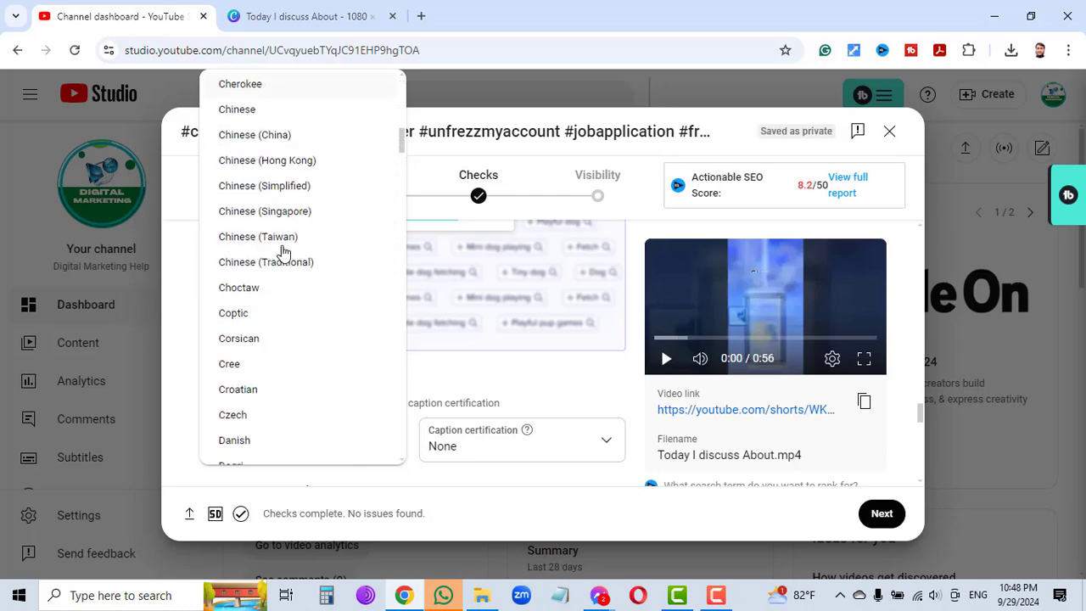
scroll(280, 291, down, 1)
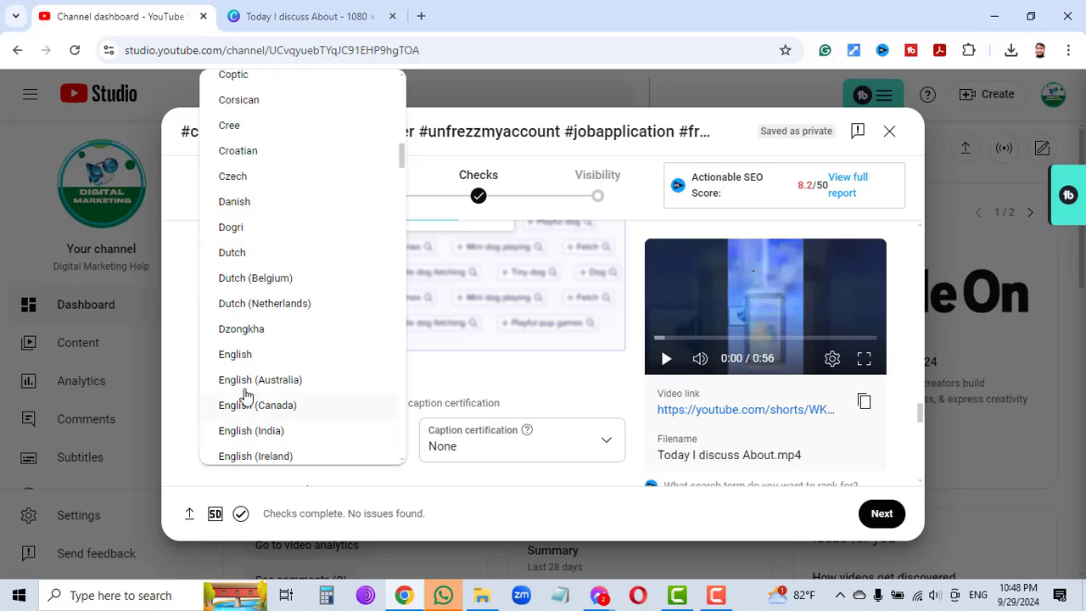
click(240, 356)
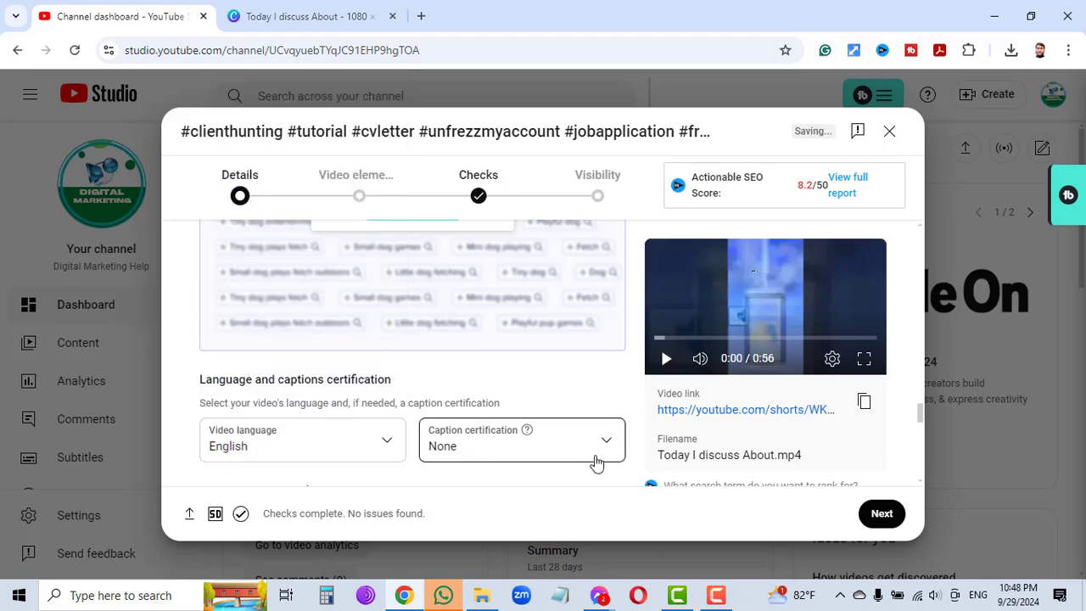
Step: Proceed to the video elements and add "YouTube Marketing 1st Class MADE EASY" as the related video
scroll(552, 436, down, 5)
scroll(526, 383, down, 4)
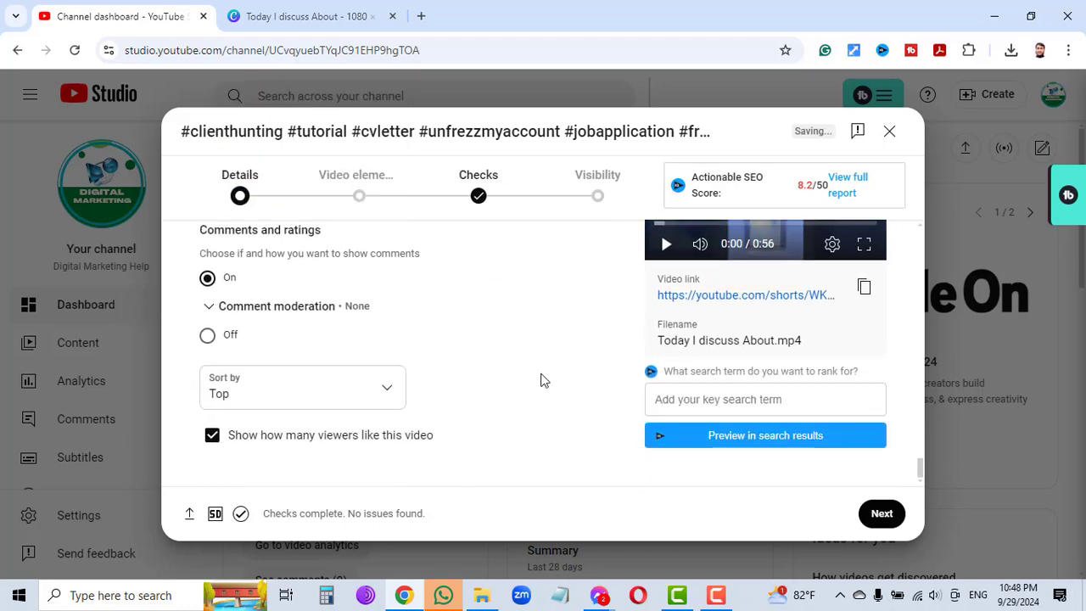
click(882, 511)
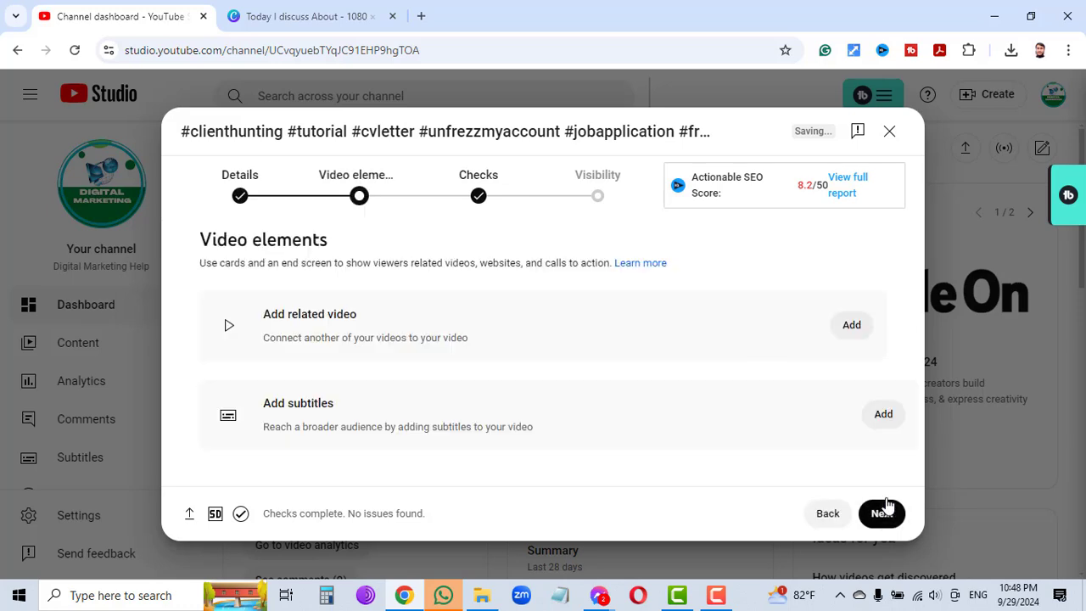
click(852, 326)
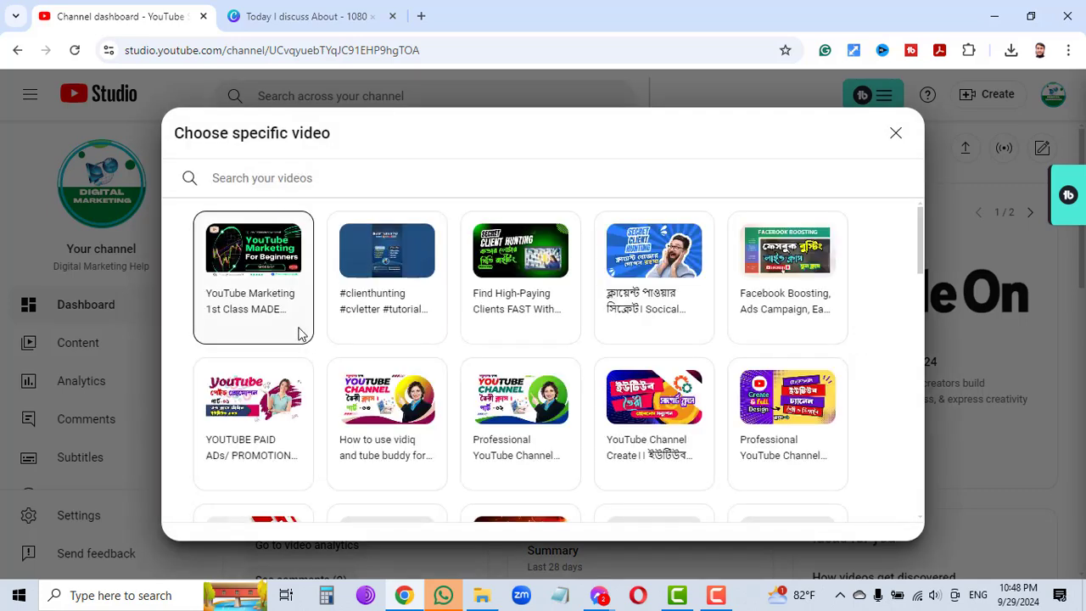
click(253, 270)
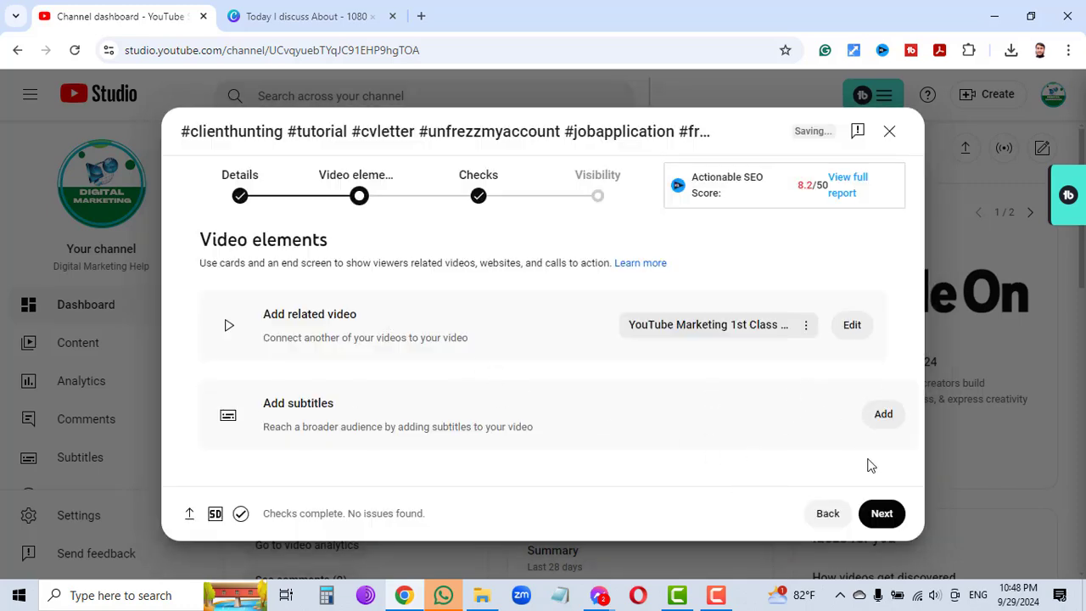
Step: Proceed past the copyright checks, set the video's visibility to Public and publish it
click(892, 511)
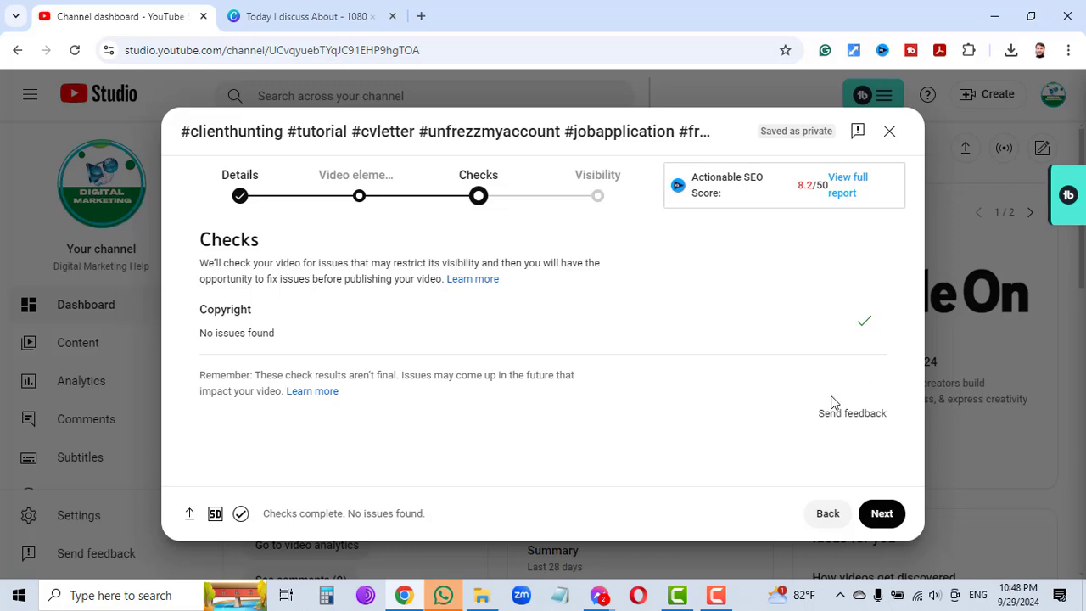
click(879, 515)
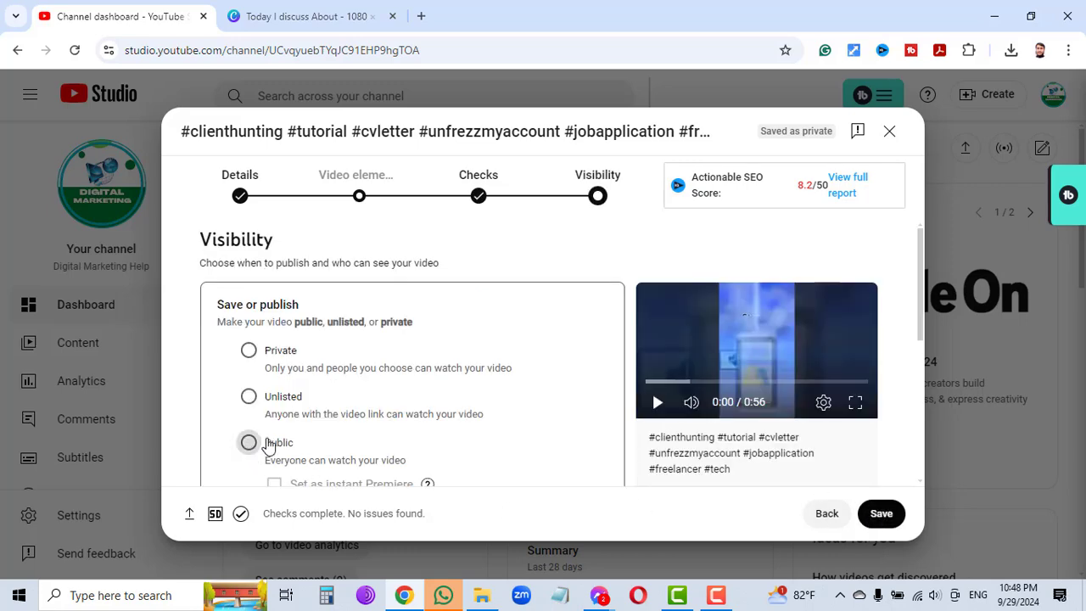
click(249, 442)
scroll(523, 383, down, 4)
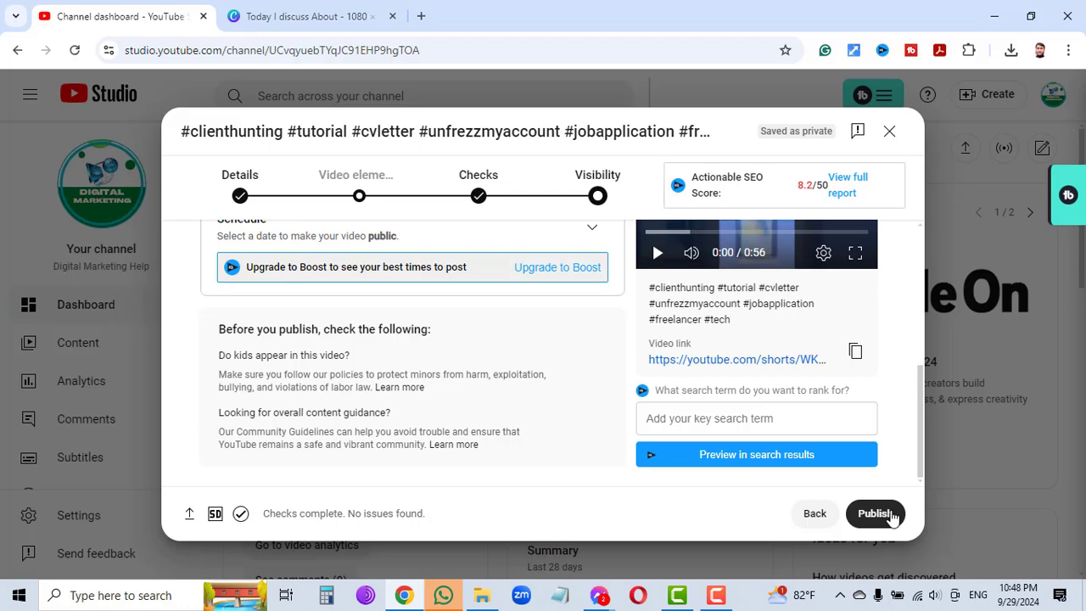
click(891, 516)
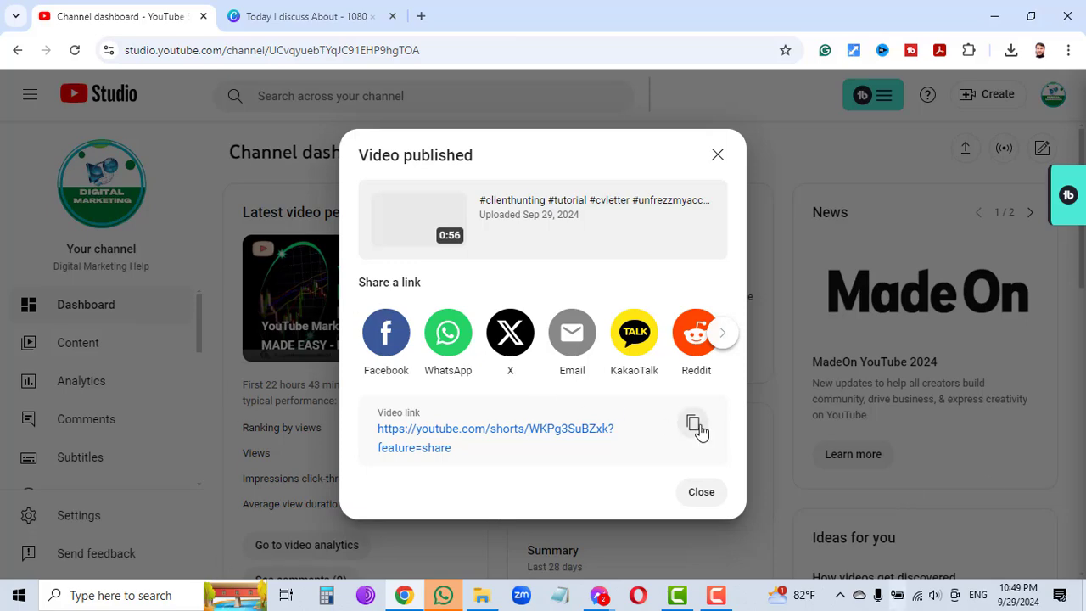
Step: Copy the published video's link and send it to the Digital Marketing Help group chat in Messenger
click(695, 424)
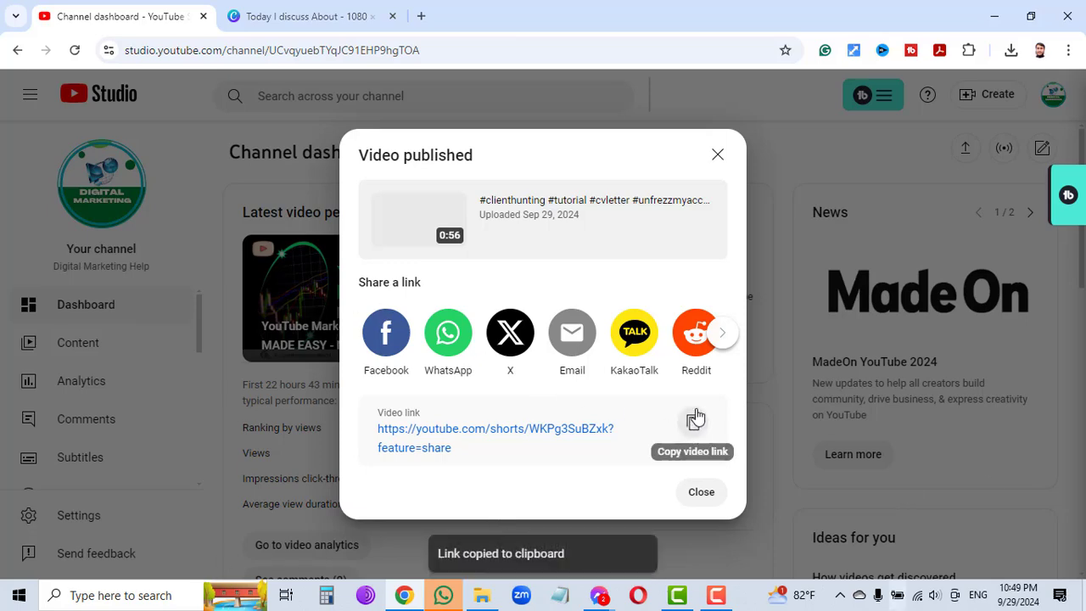
click(711, 495)
mouse_move(599, 596)
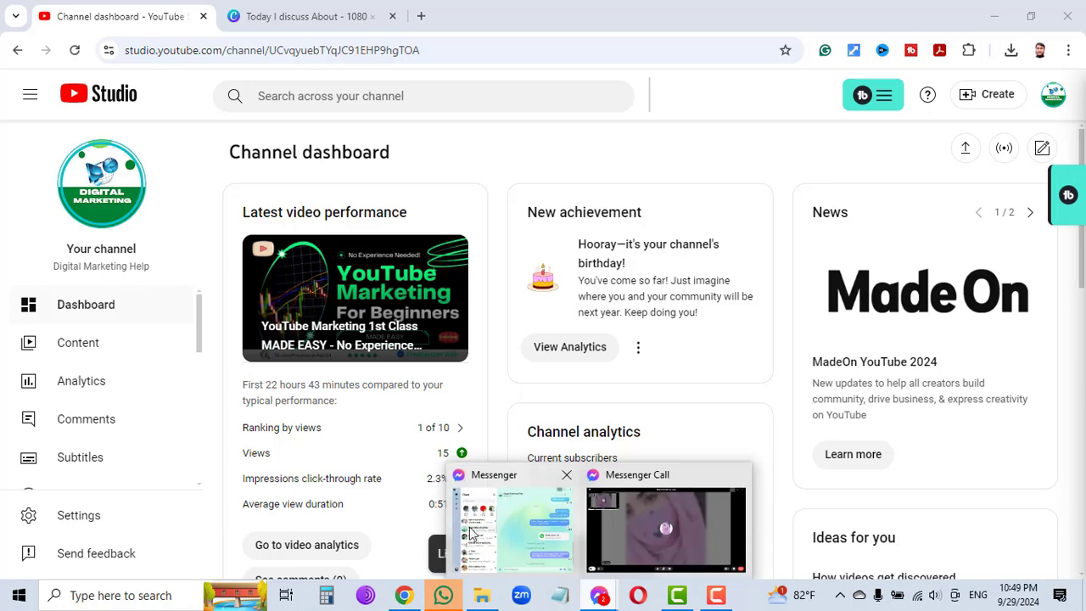
click(544, 526)
click(617, 541)
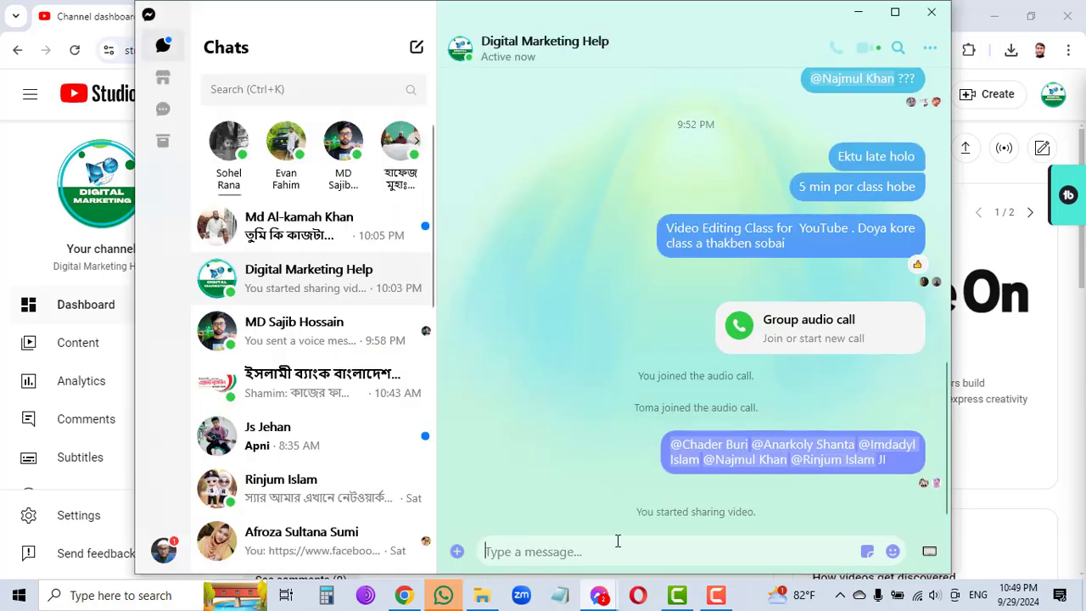
key(ctrl+v)
key(Return)
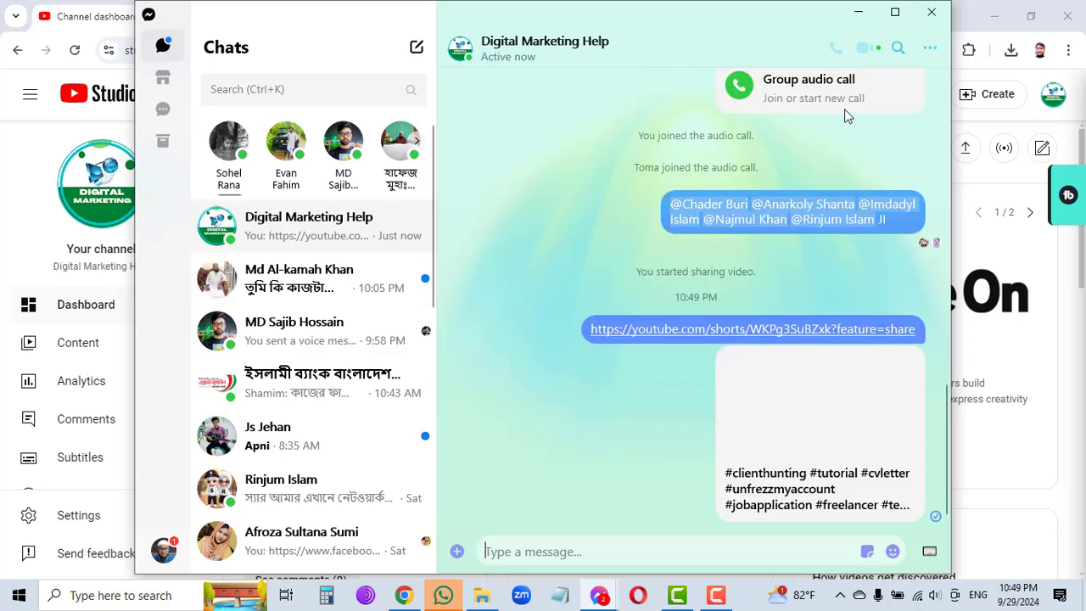
click(860, 15)
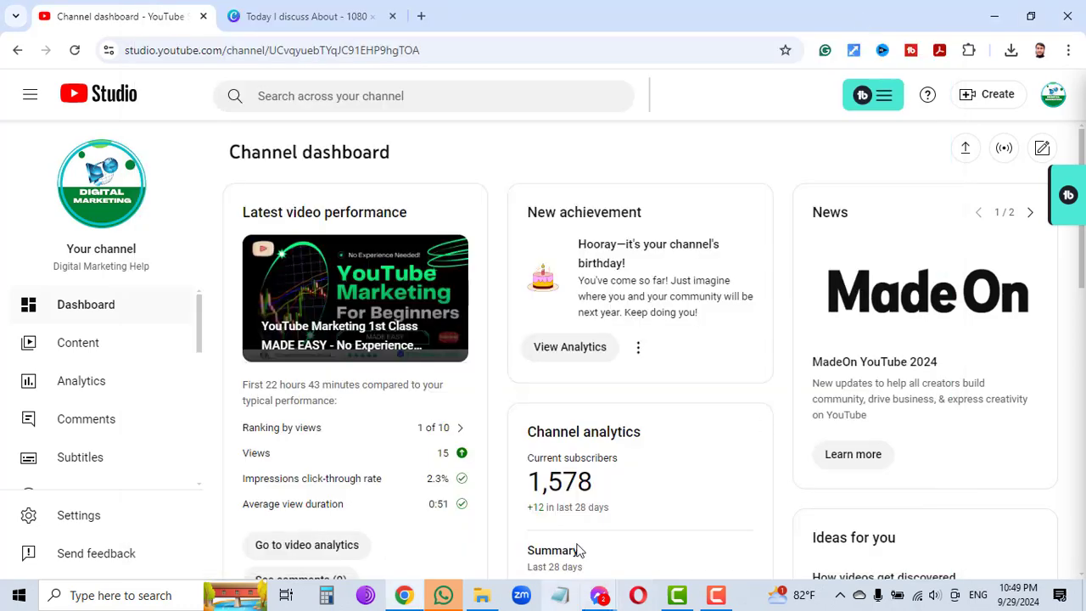
Step: Return to the "Today I discuss About" design in Canva
click(402, 598)
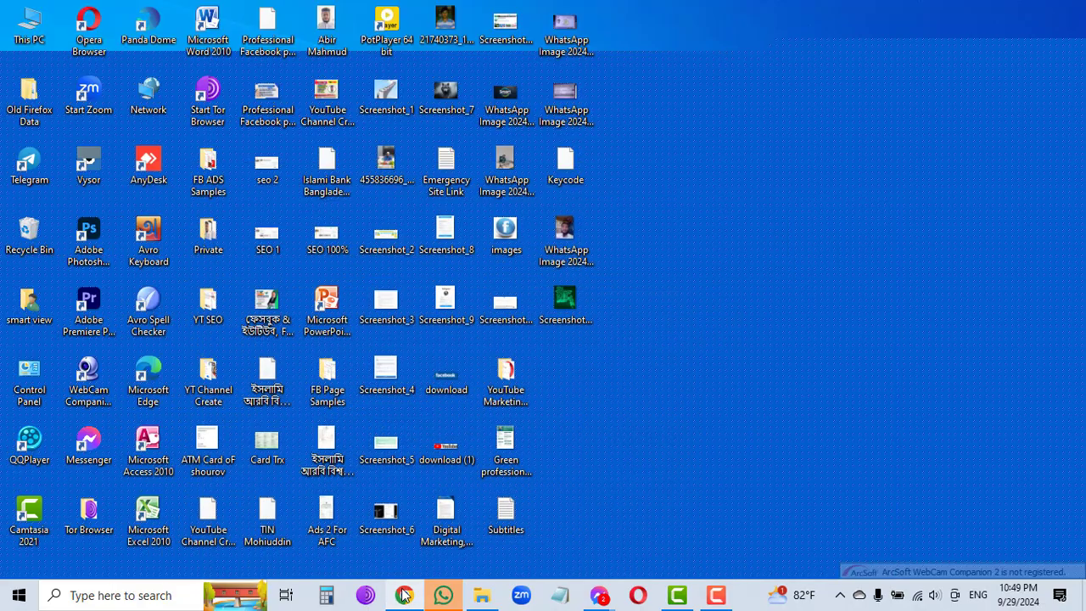
click(402, 598)
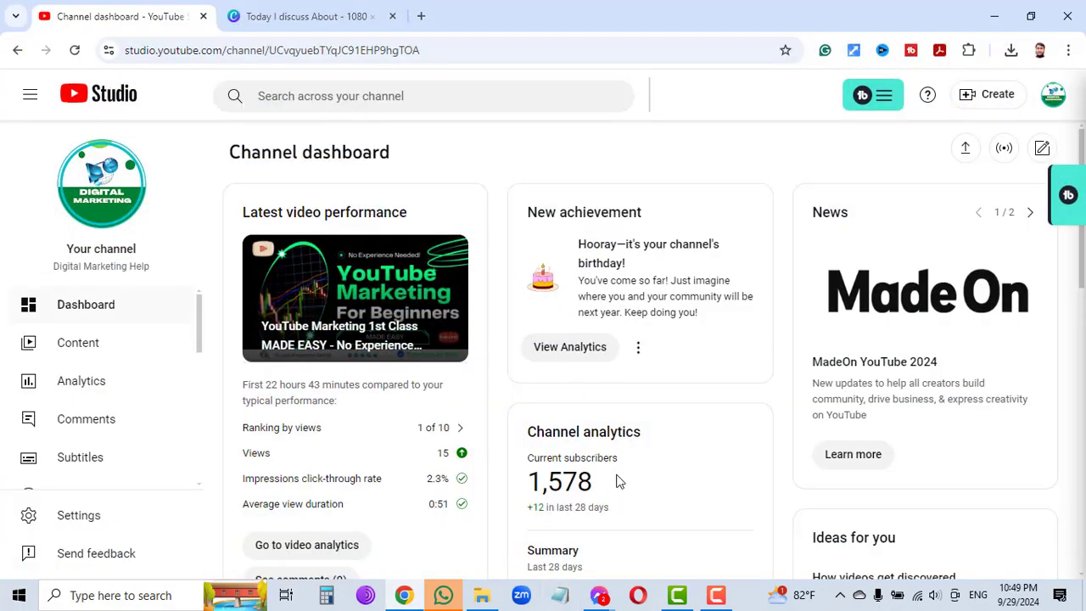
click(316, 16)
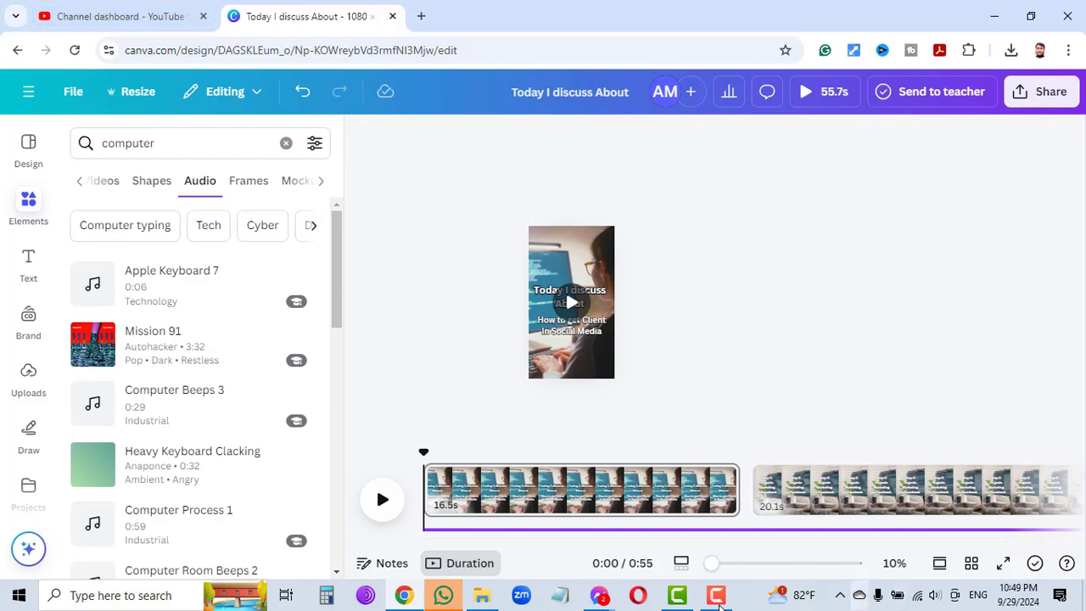
click(717, 596)
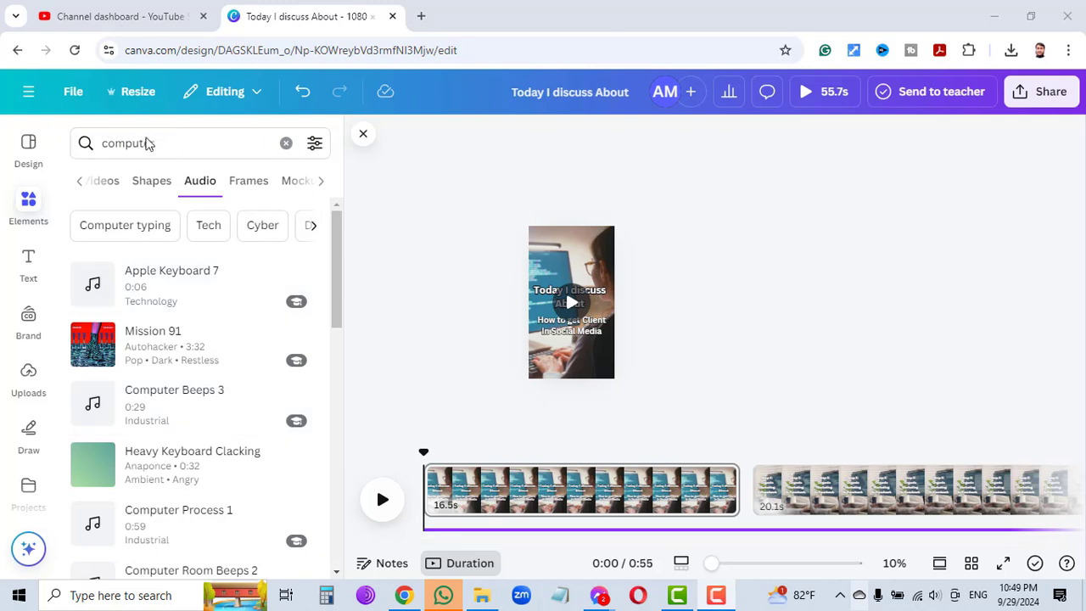